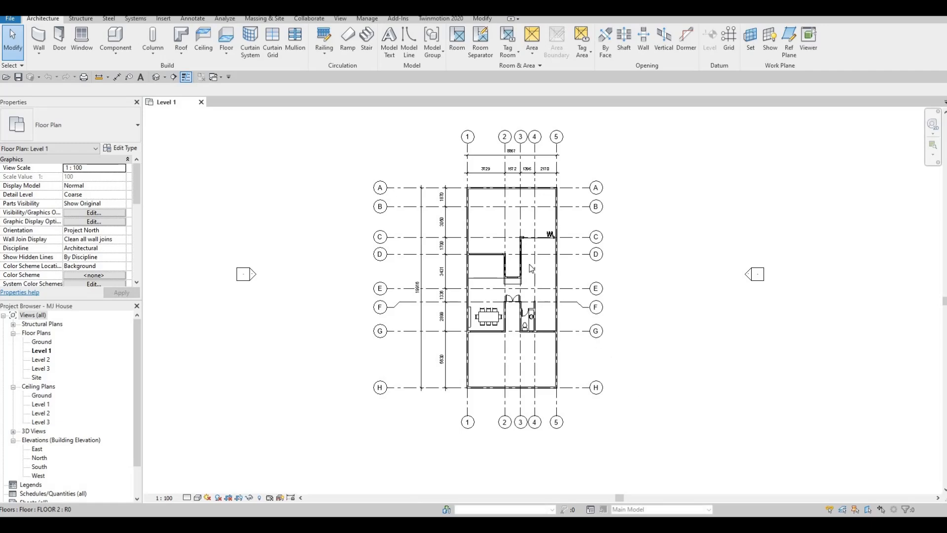
scroll(477, 256, "up", 8)
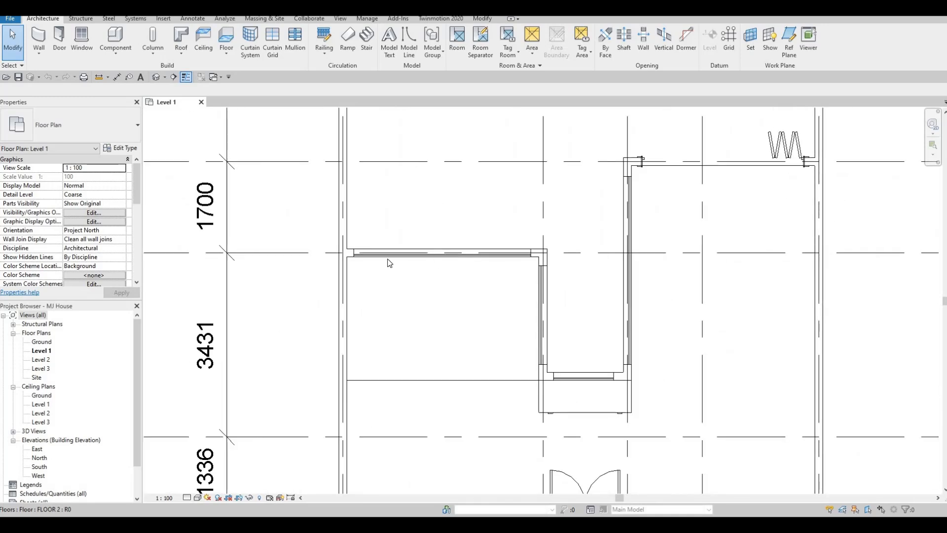
scroll(389, 261, "down", 3)
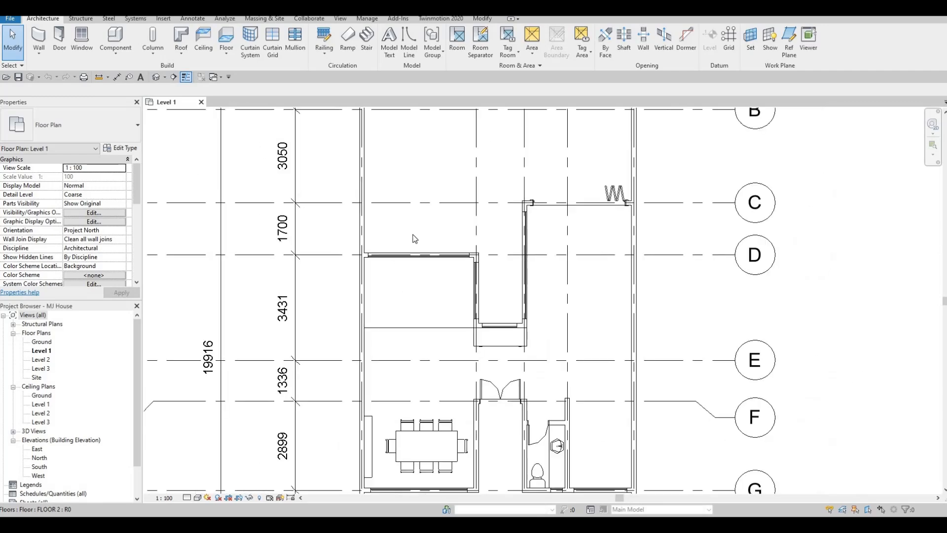
scroll(432, 278, "down", 3, "ctrl")
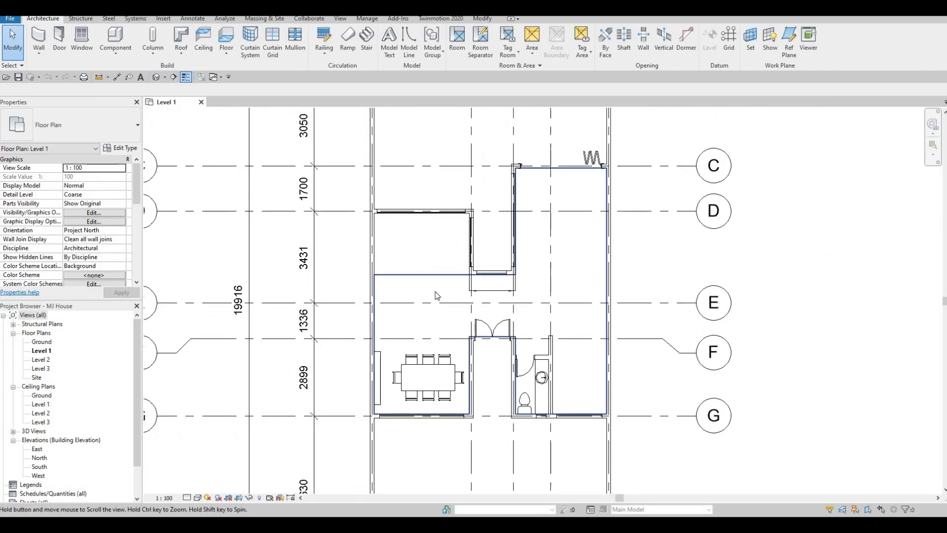
scroll(392, 410, "up", 1)
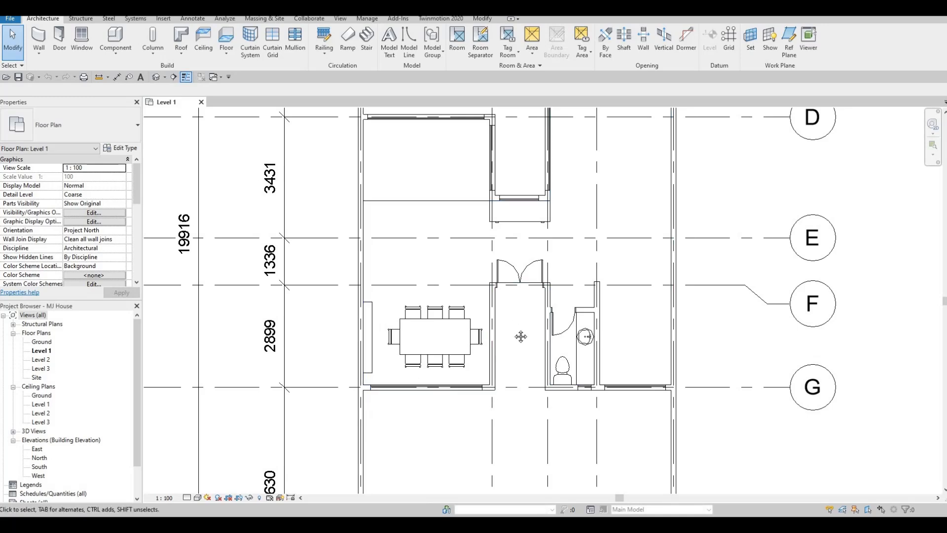
scroll(520, 315, "down", 5)
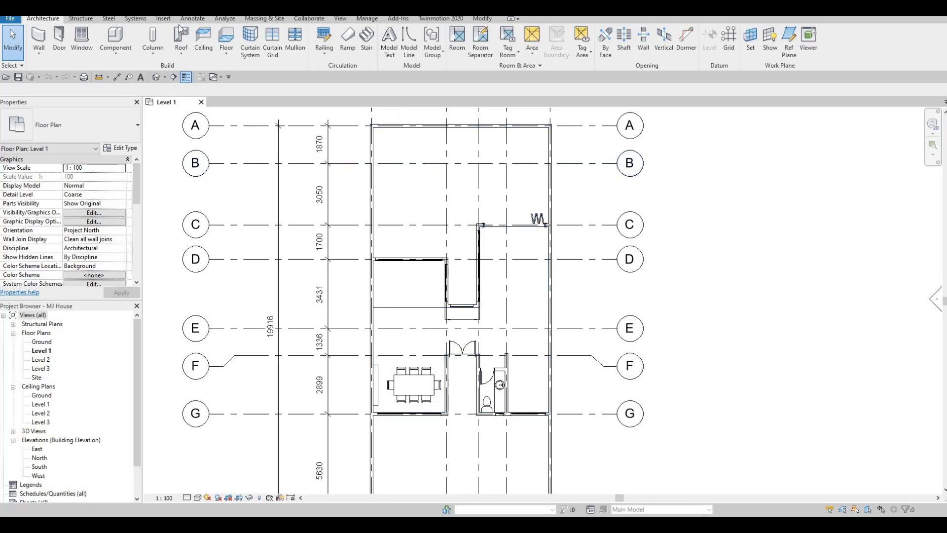
Step: Start loading a family and browse the Canada library to its Furniture > Seating folder
left_click(163, 19)
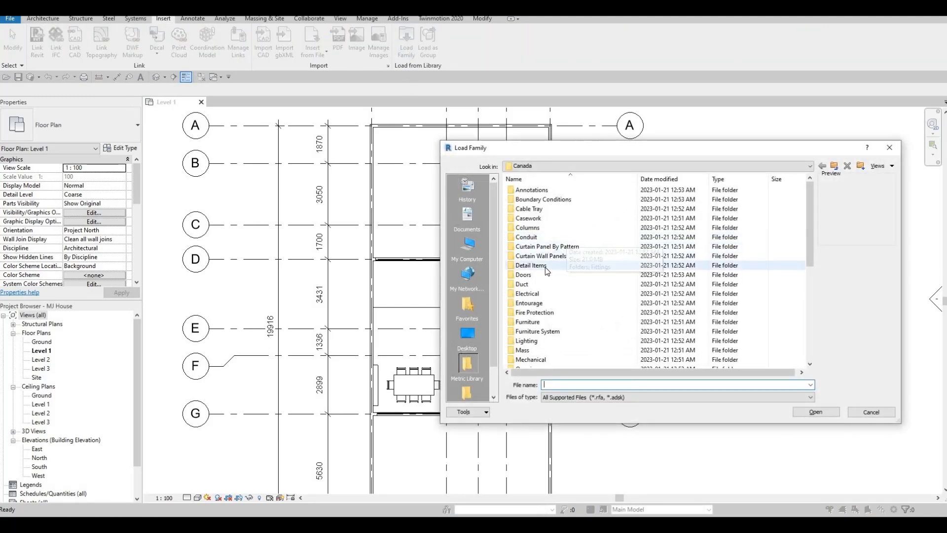
scroll(544, 269, "down", 2)
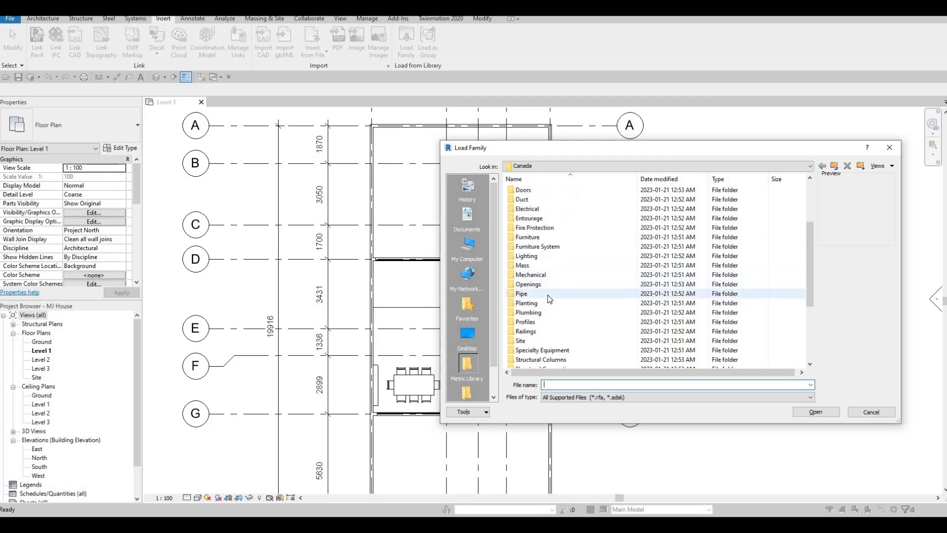
scroll(536, 242, "down", 1)
double_click(528, 238)
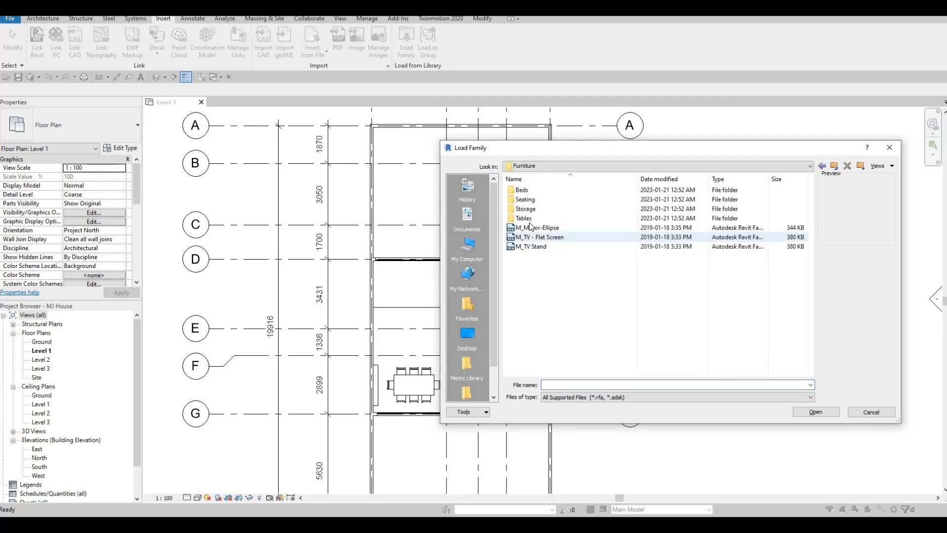
double_click(526, 200)
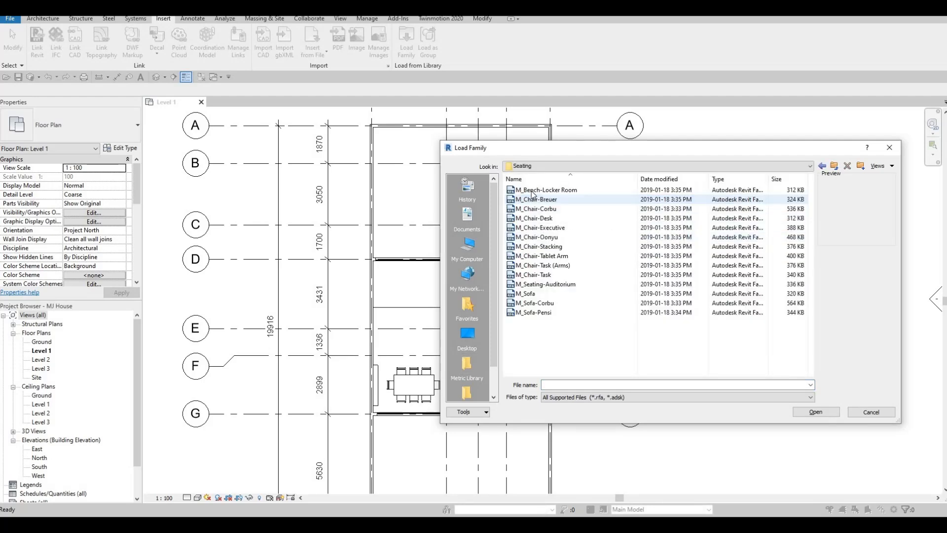
Step: Preview the seating families and load M_Sofa-Corbu into the project
left_click(533, 190)
key("Down")
key("Down")
key("Down")
key("Down")
key("Down")
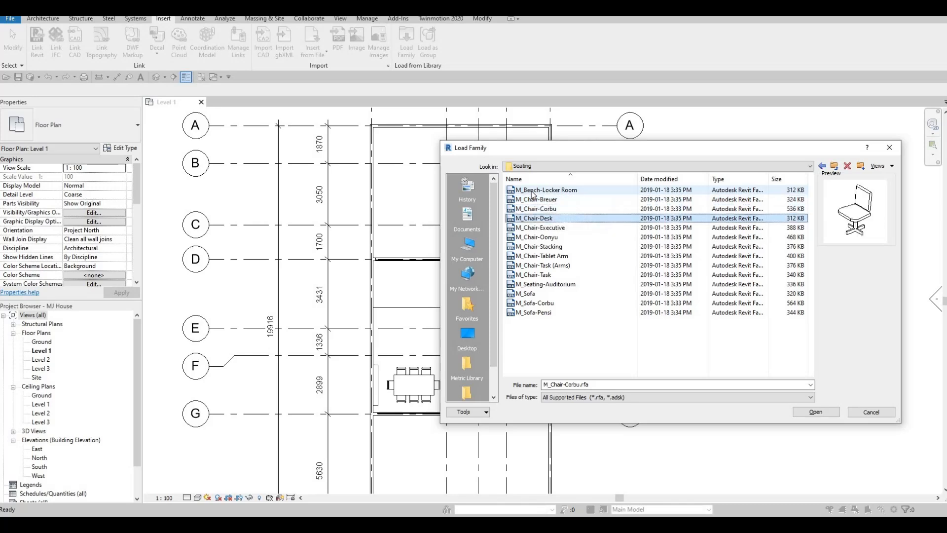
key("Down")
key("Down")
key("Down")
key("Down")
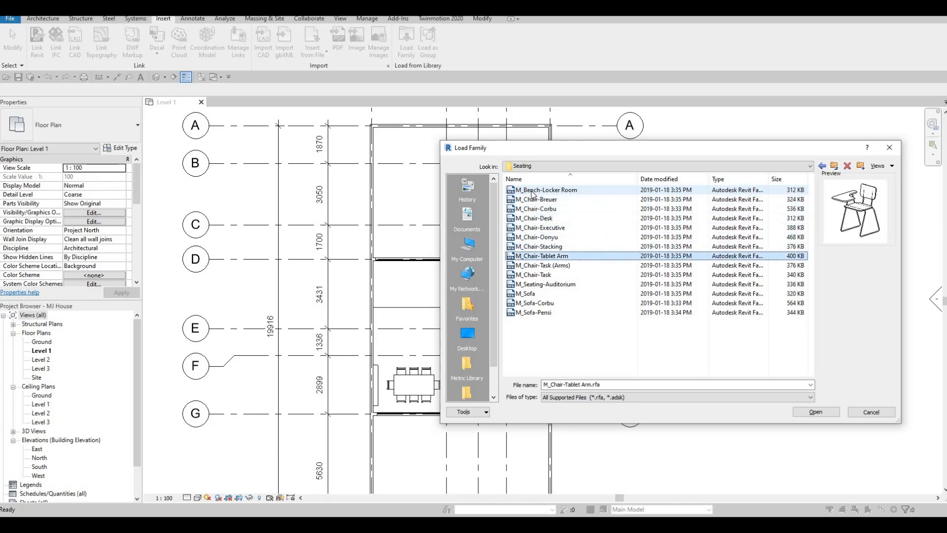
key("Down")
key("Down")
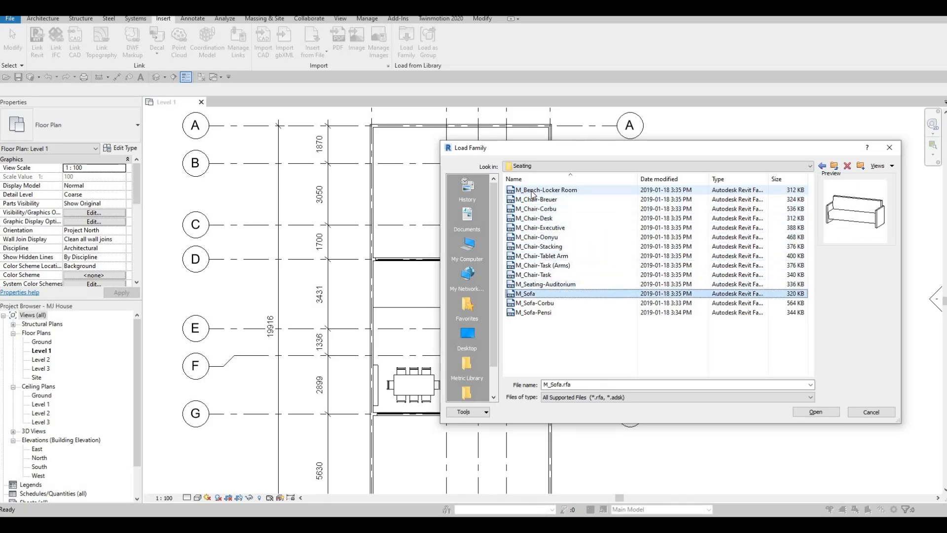
key("Down")
key("Down")
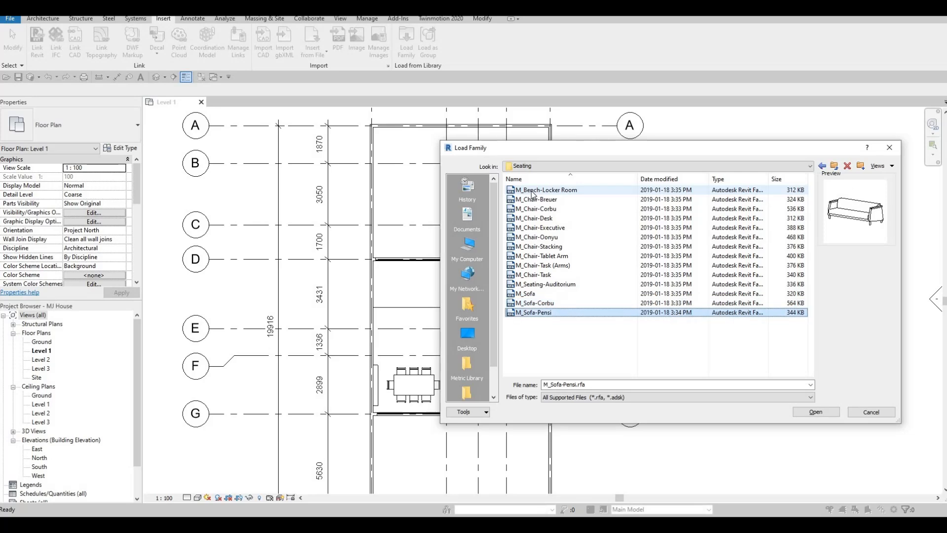
key("Up")
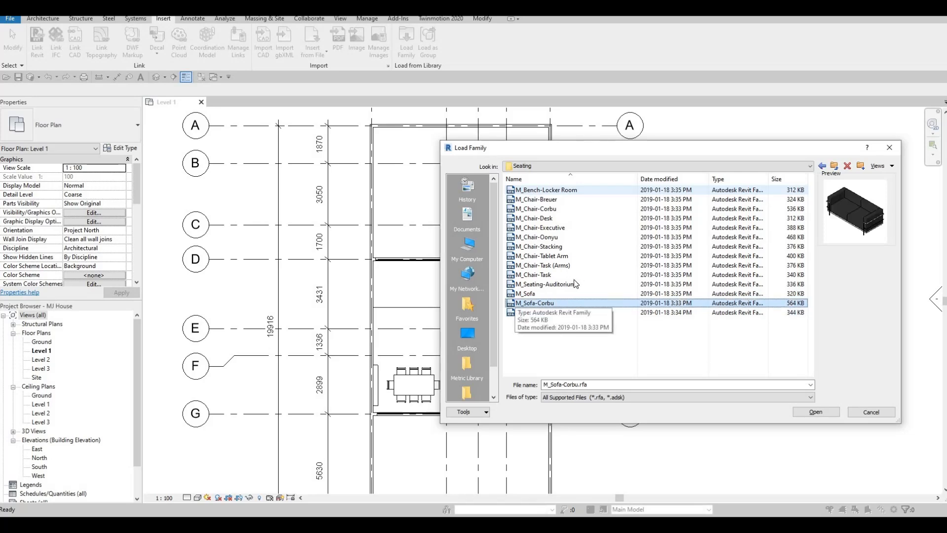
left_click(815, 412)
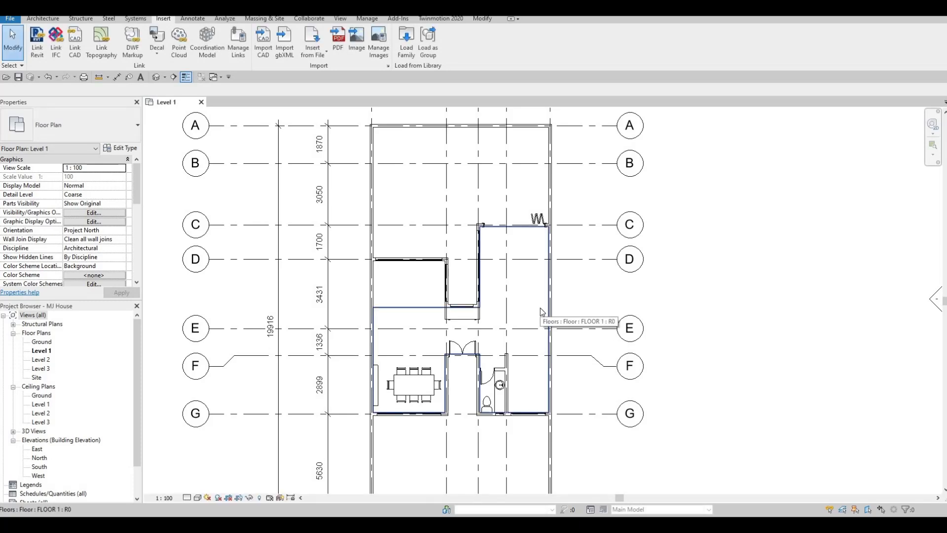
Step: Place an M_Sofa-Corbu sofa rotated parallel to the wall on grid 3, in the room between grids C and E
key("c")
key("m")
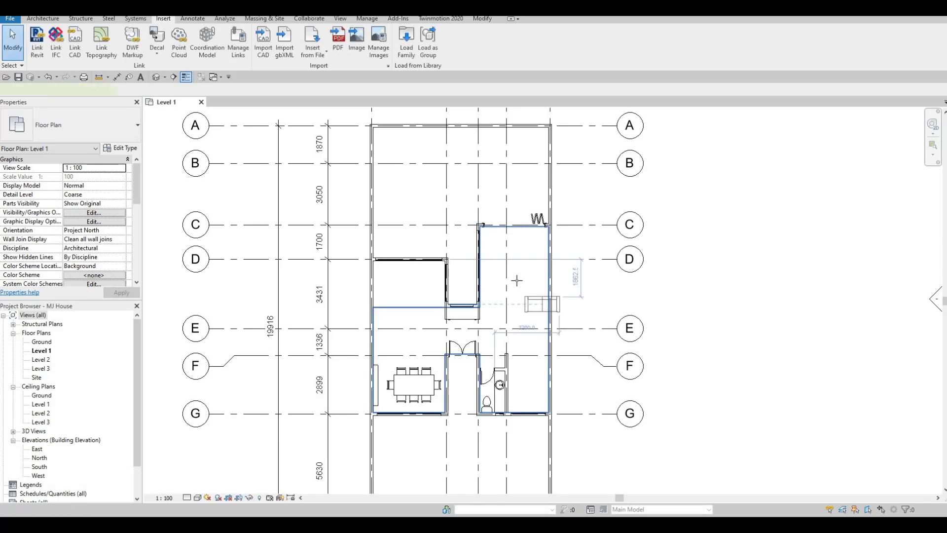
scroll(516, 279, "up", 2)
key("space")
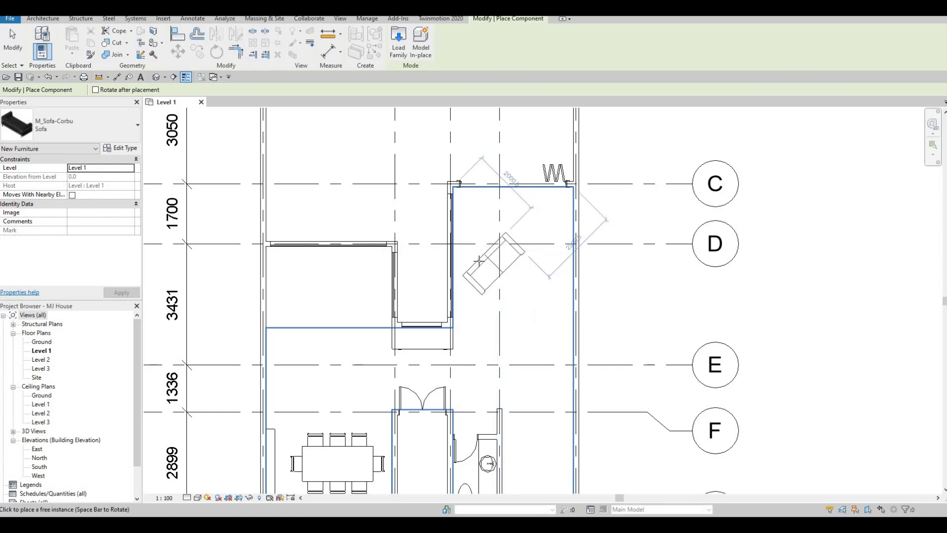
key("space")
left_click(471, 260)
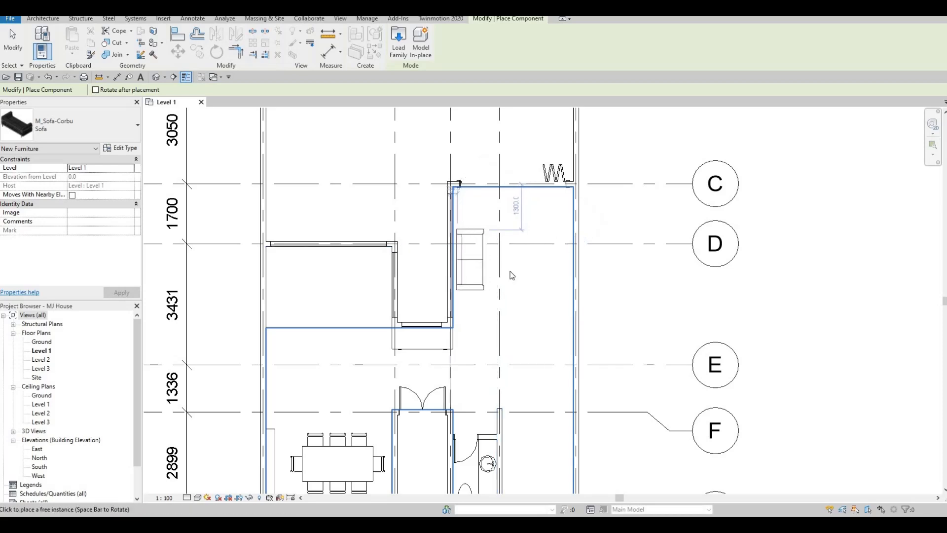
key("Escape")
key("Escape")
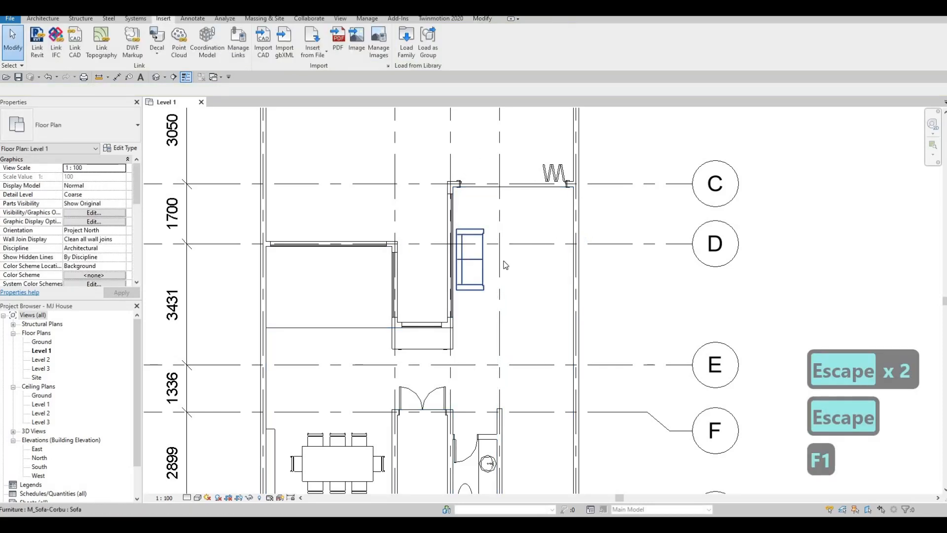
Step: Duplicate the placed sofa's type as Sofa 2
left_click(482, 259)
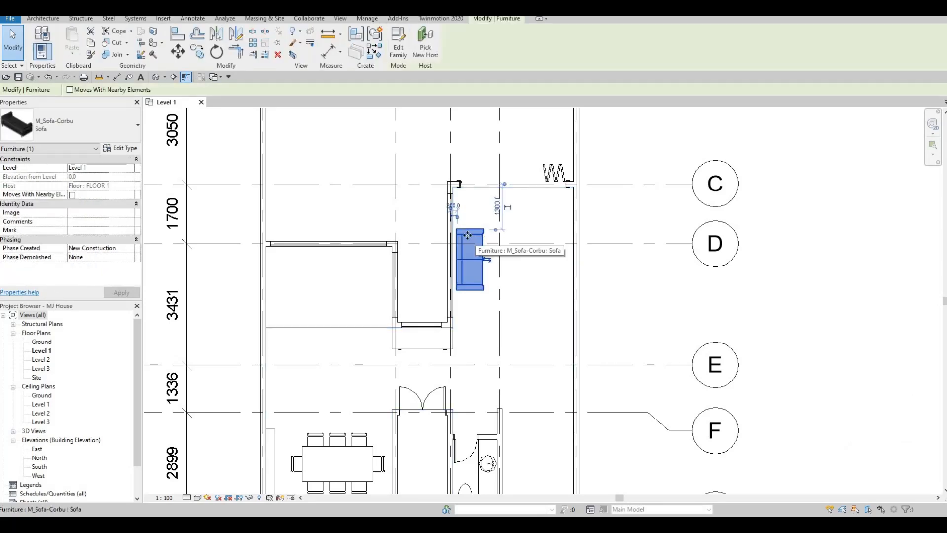
left_click(122, 149)
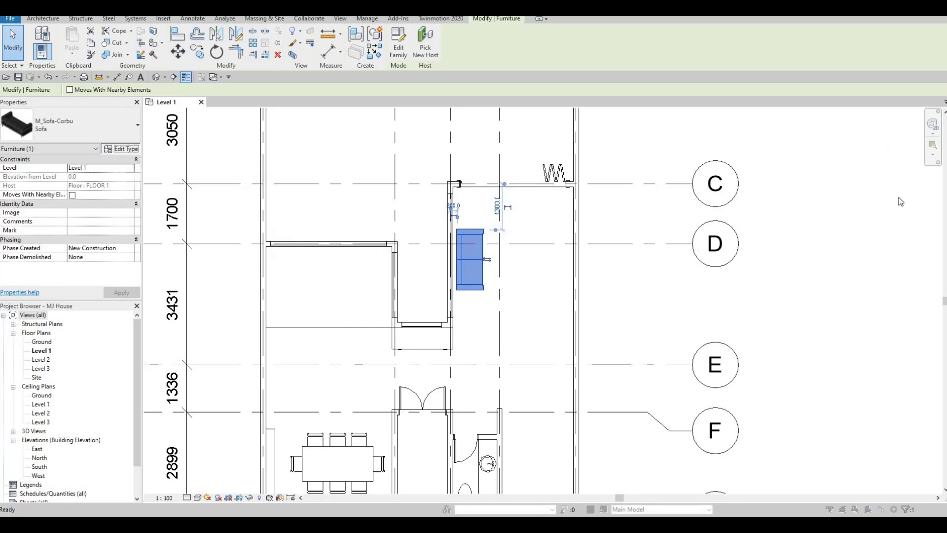
left_click(913, 195)
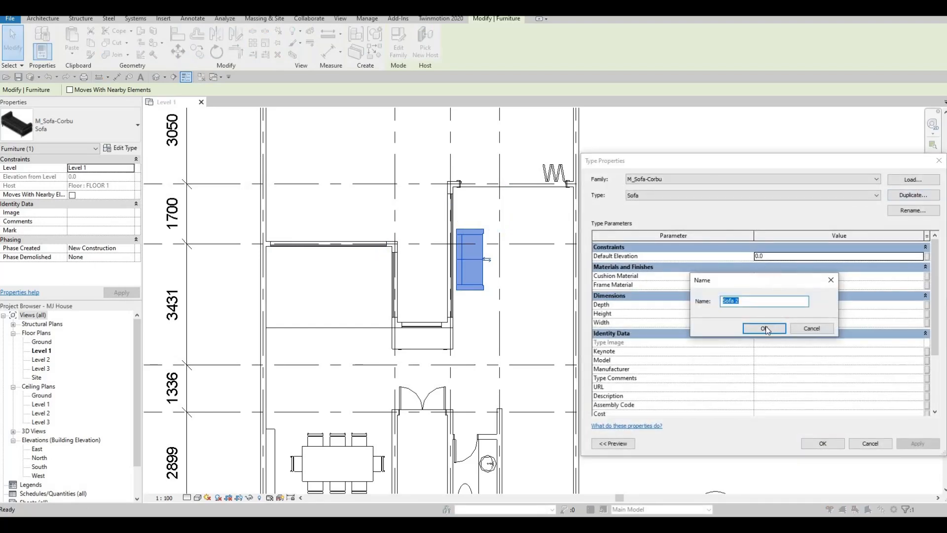
left_click(746, 327)
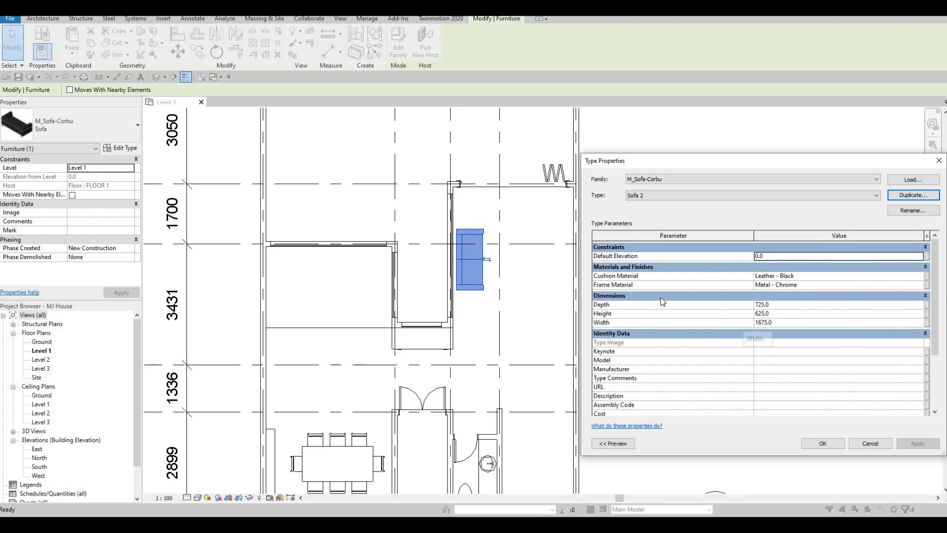
Step: Set the Sofa 2 type's width to 2500 and depth to 600
left_click(774, 323)
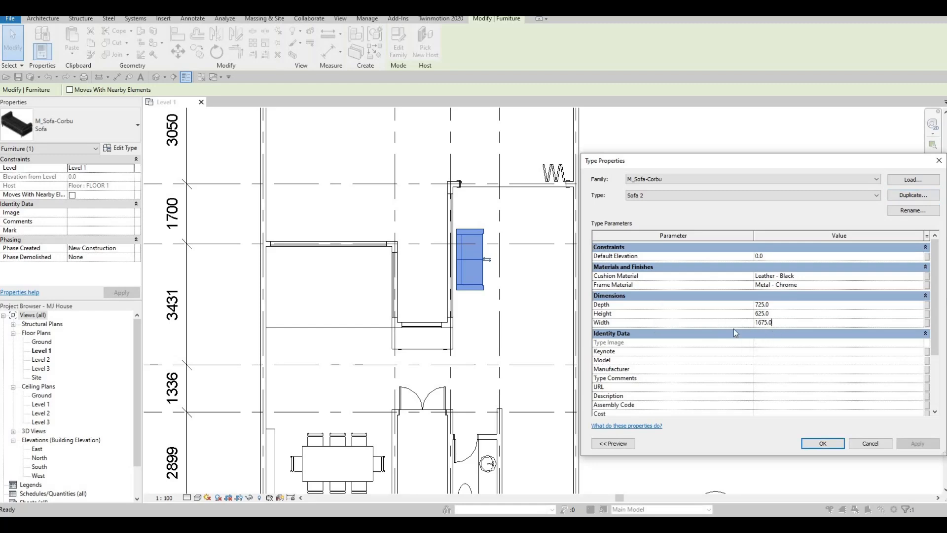
key("ctrl+a")
type("2500")
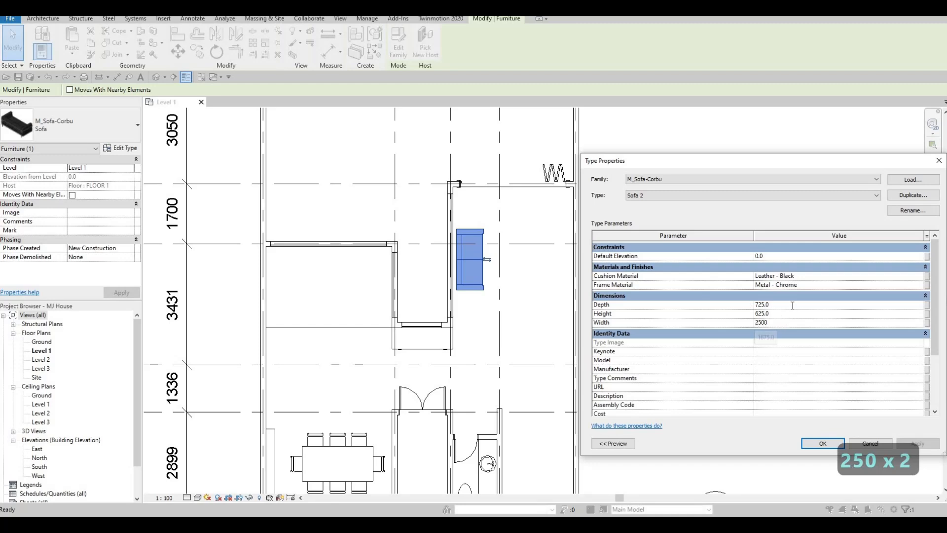
left_click(792, 305)
type("60")
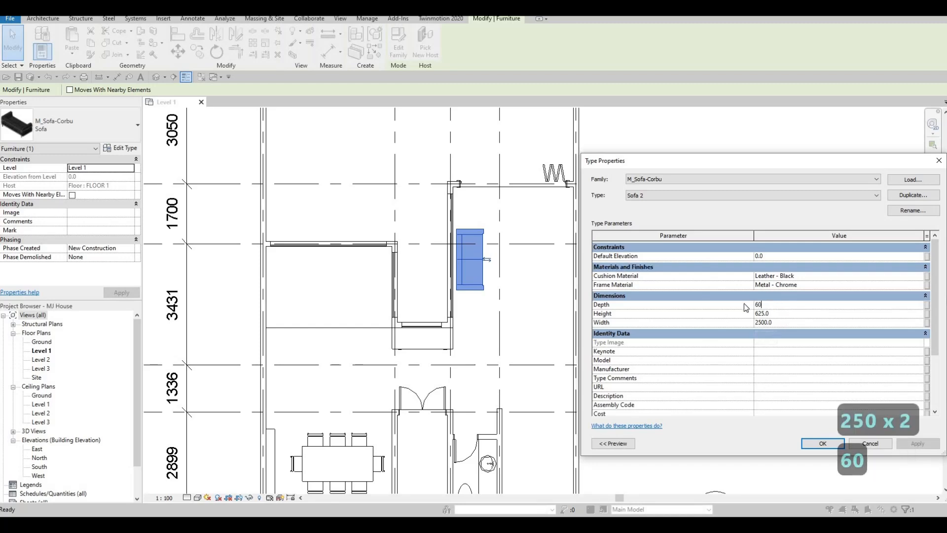
type("0")
left_click(831, 448)
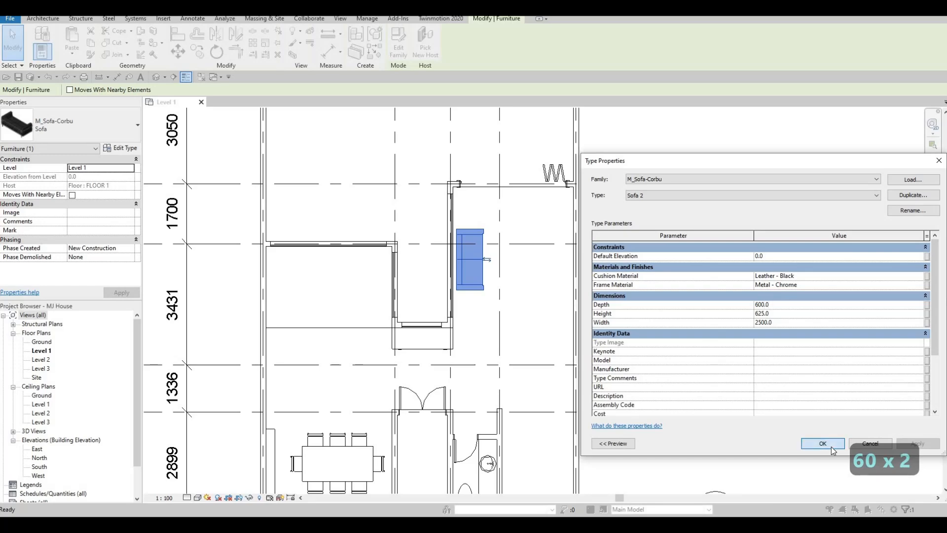
scroll(487, 232, "up", 1)
key("Escape")
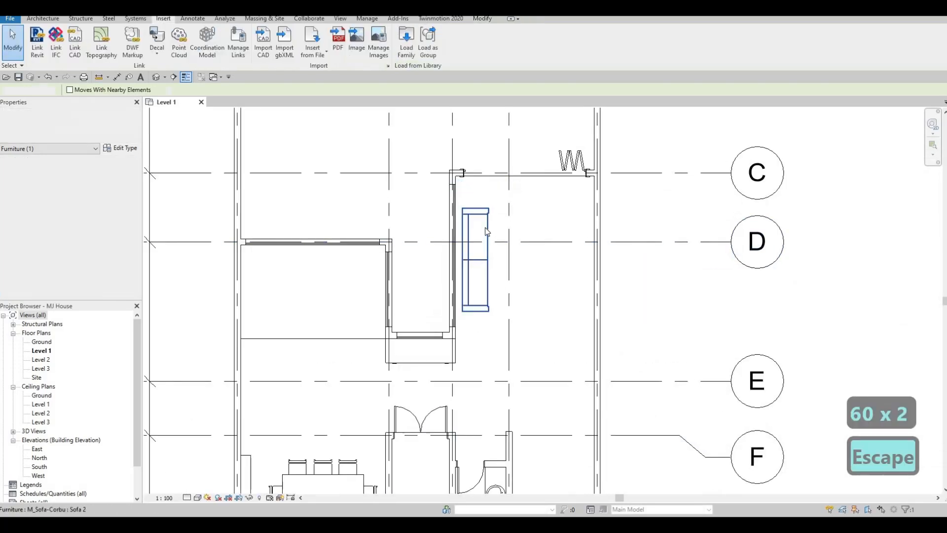
Step: Nudge the resized sofa closer to the wall on grid 3 and slightly up toward grid C
left_click(485, 227)
key("Left")
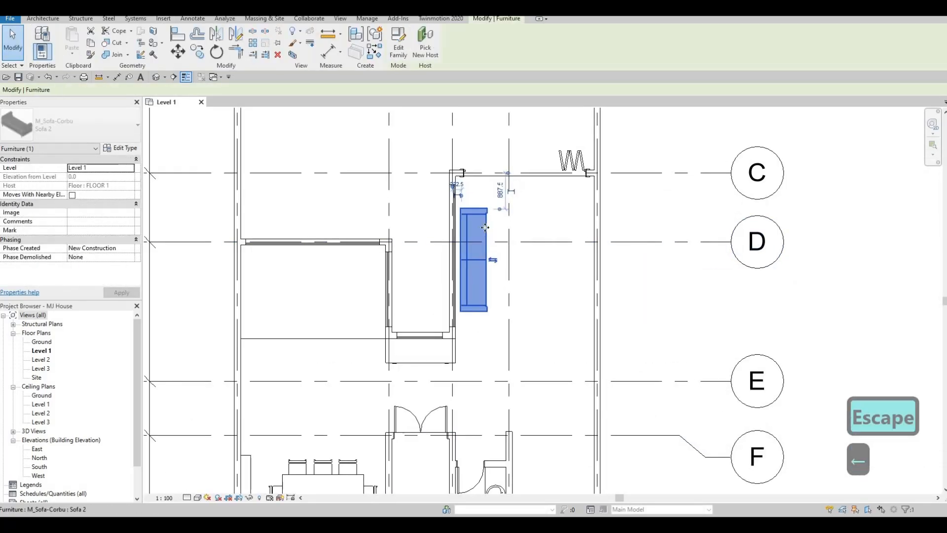
key("Left")
key("Left")
key("Up")
key("Up")
key("Up")
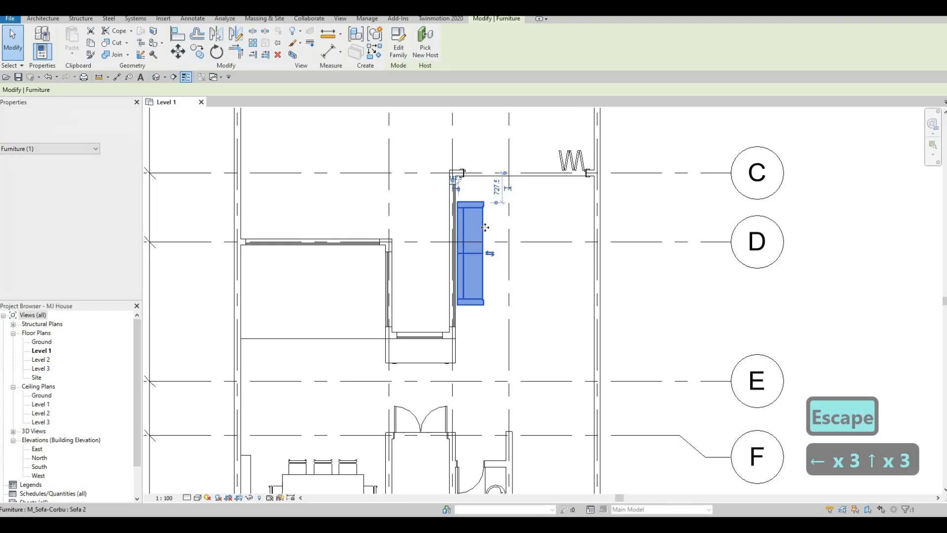
key("Up")
key("Up")
key("Down")
key("Escape")
key("Escape")
key("Escape")
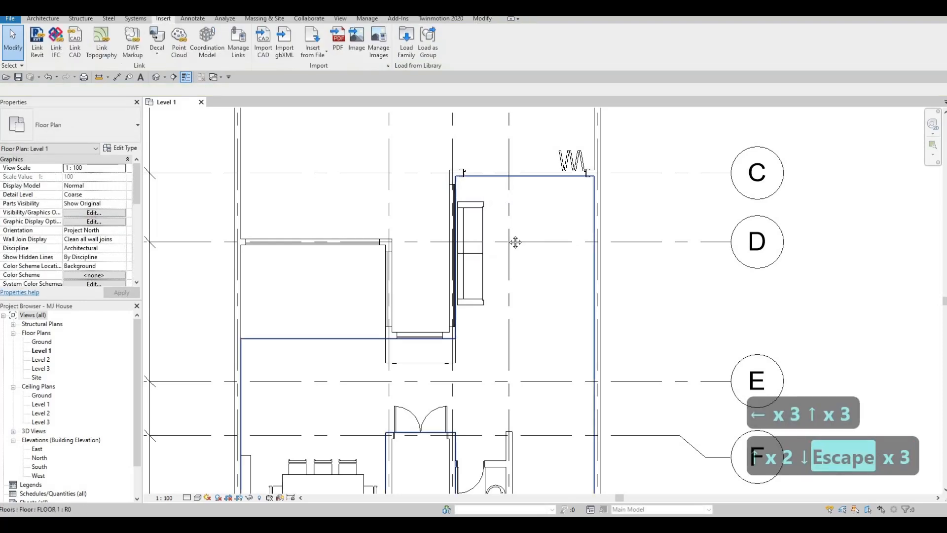
Step: Set the type width of the parametric folding door in the grid C wall to 2600
middle_click_drag(568, 338, 558, 321)
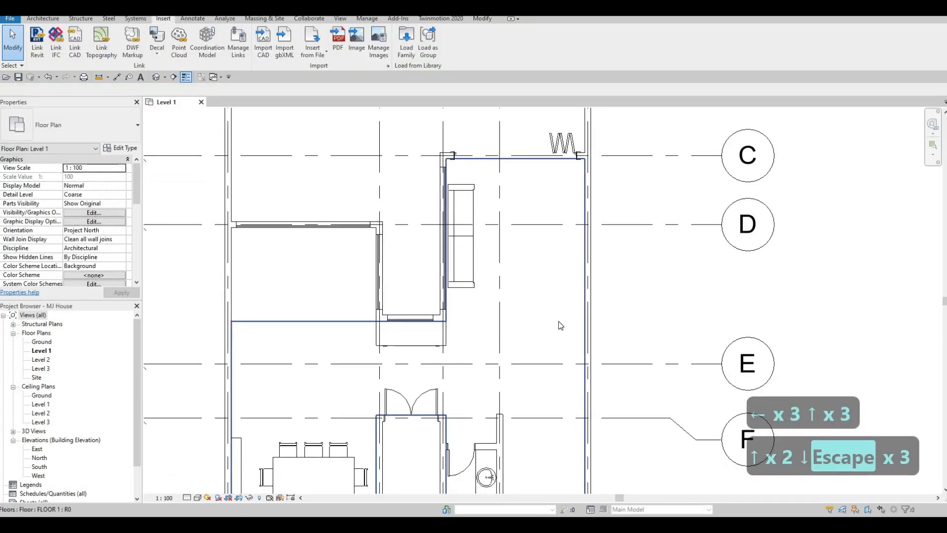
key("Escape")
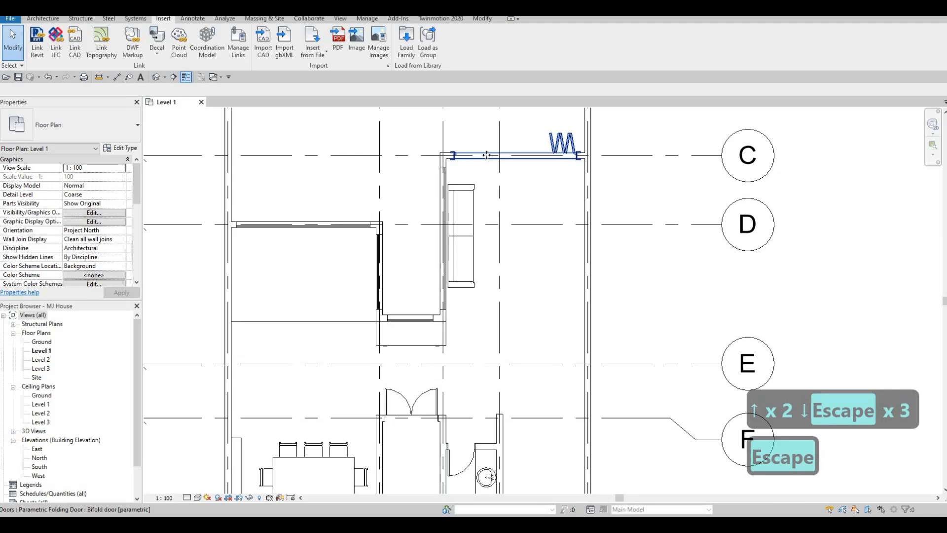
left_click(486, 155)
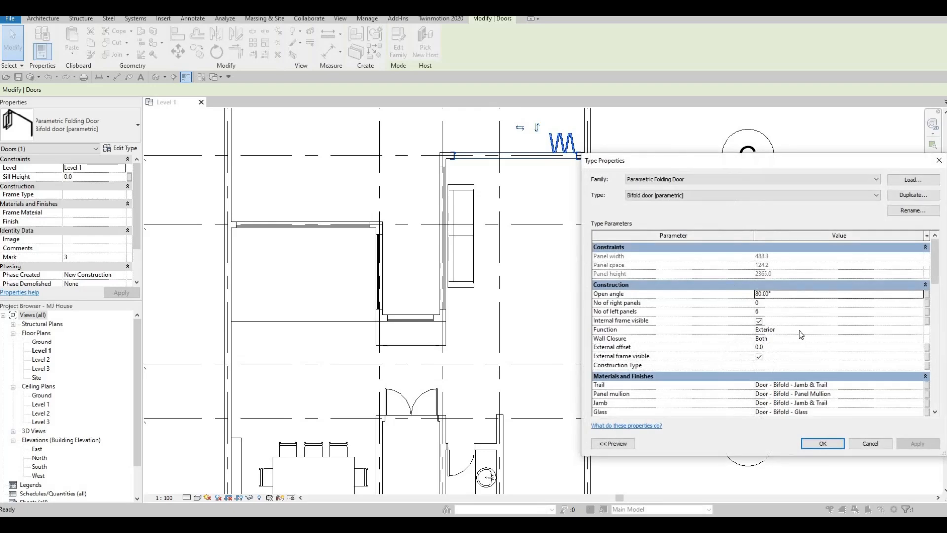
scroll(800, 348, "down", 2)
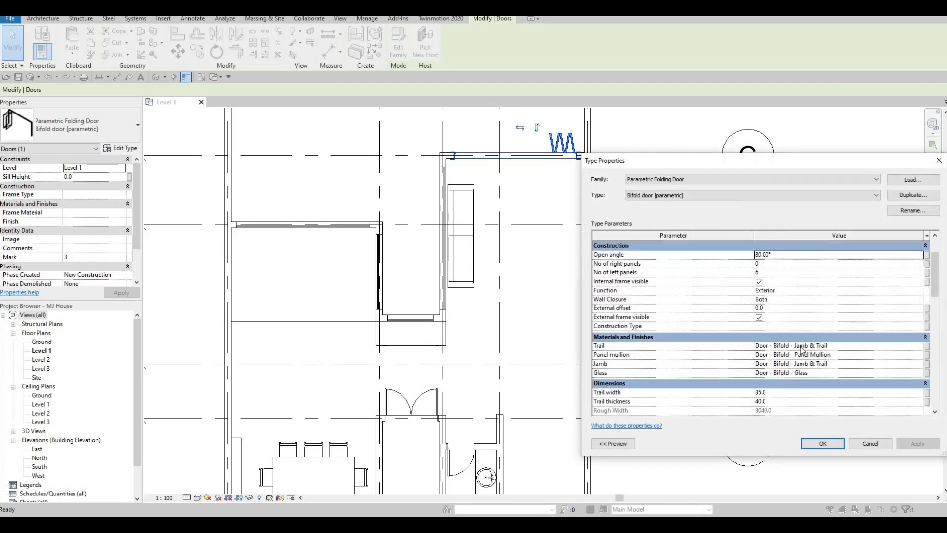
scroll(801, 349, "down", 5)
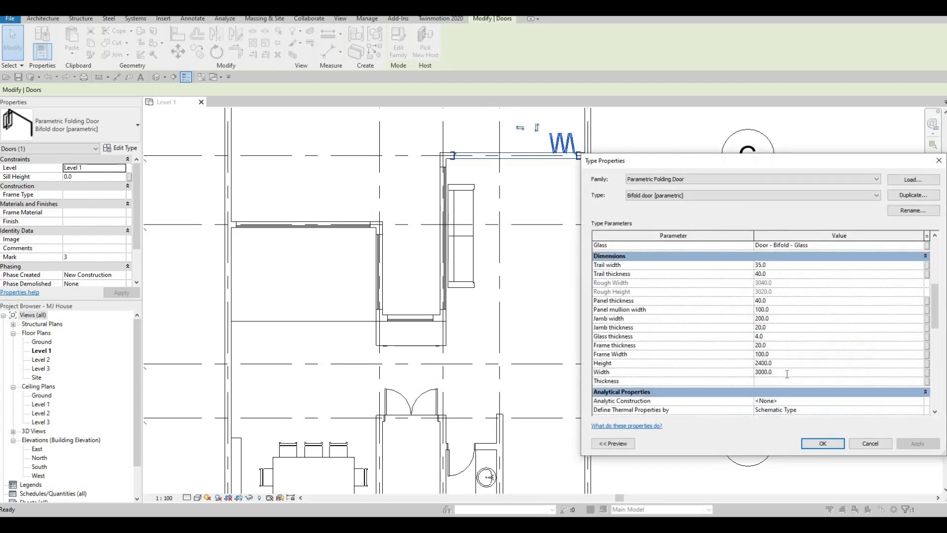
left_click(787, 372)
type("2600")
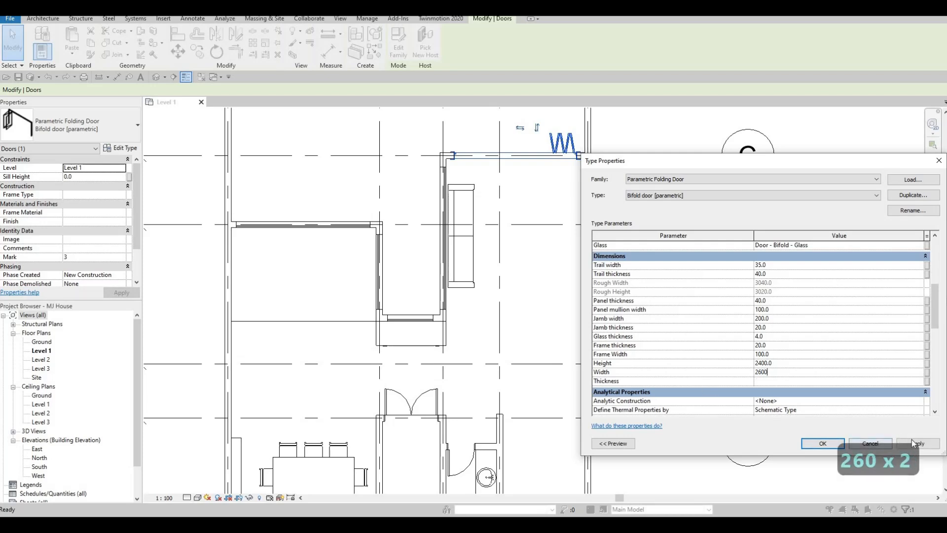
left_click(912, 442)
left_click(823, 443)
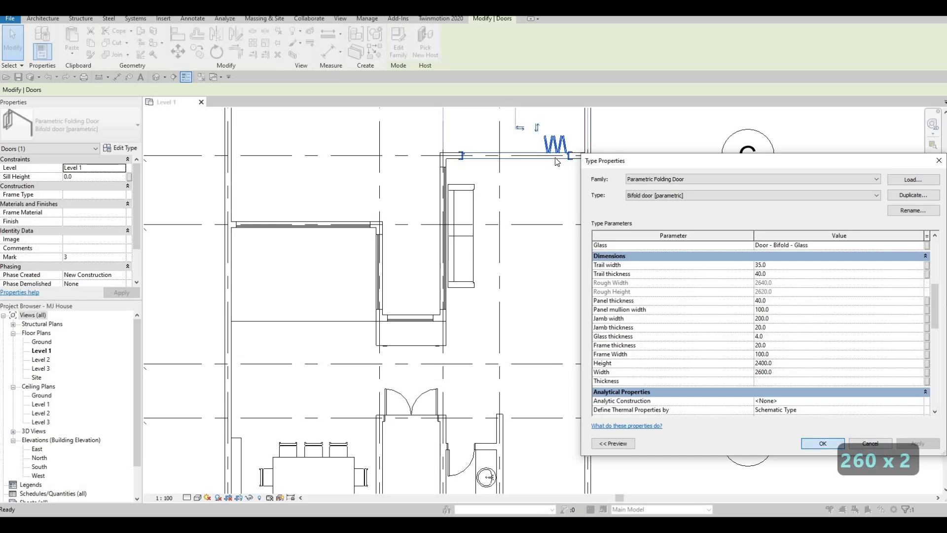
Step: Nudge the resized folding door slightly along the grid C wall toward the wall behind the sofa
key("Escape")
left_click(561, 153)
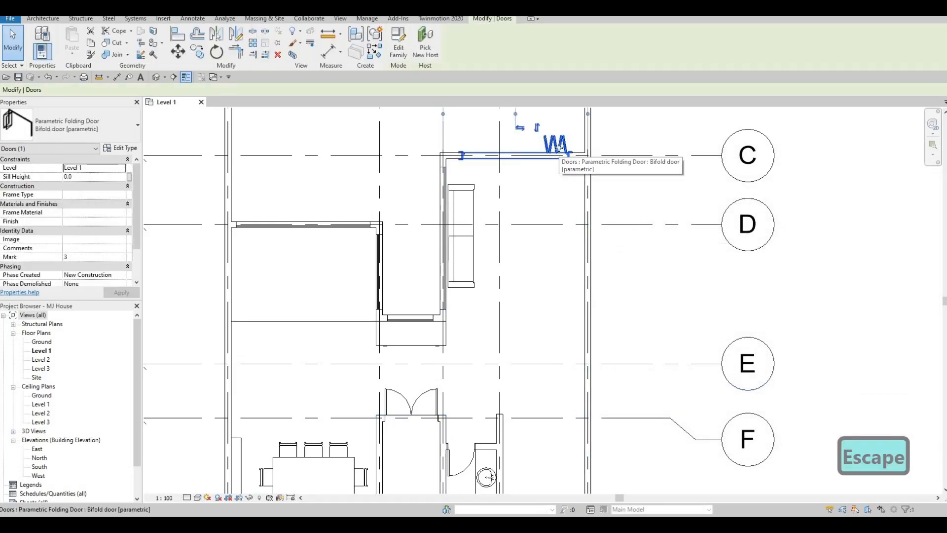
key("Left")
key("Left")
key("Left")
key("Right")
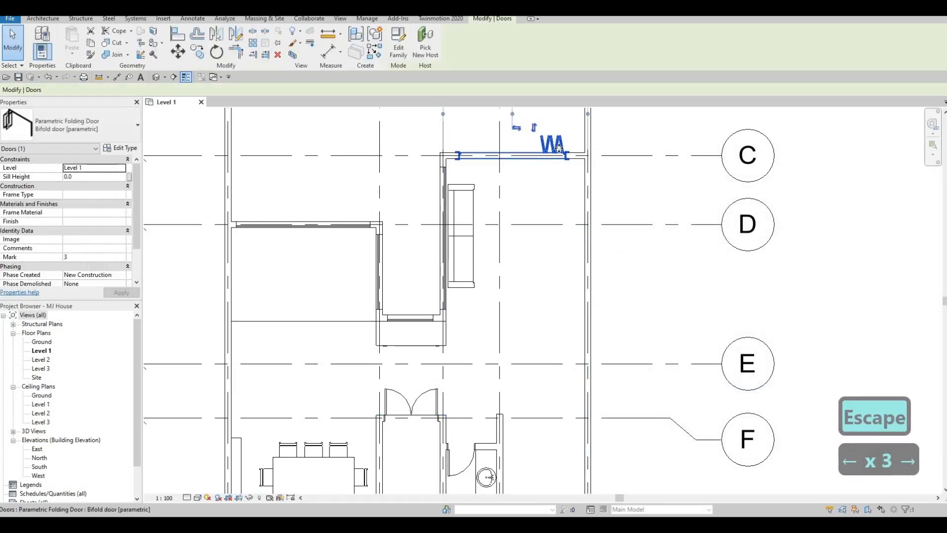
key("Escape")
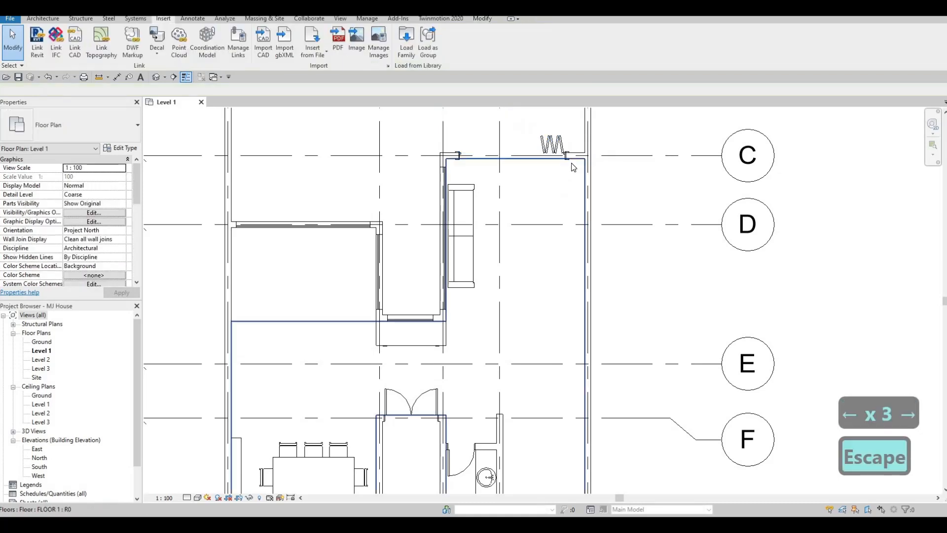
key("Escape")
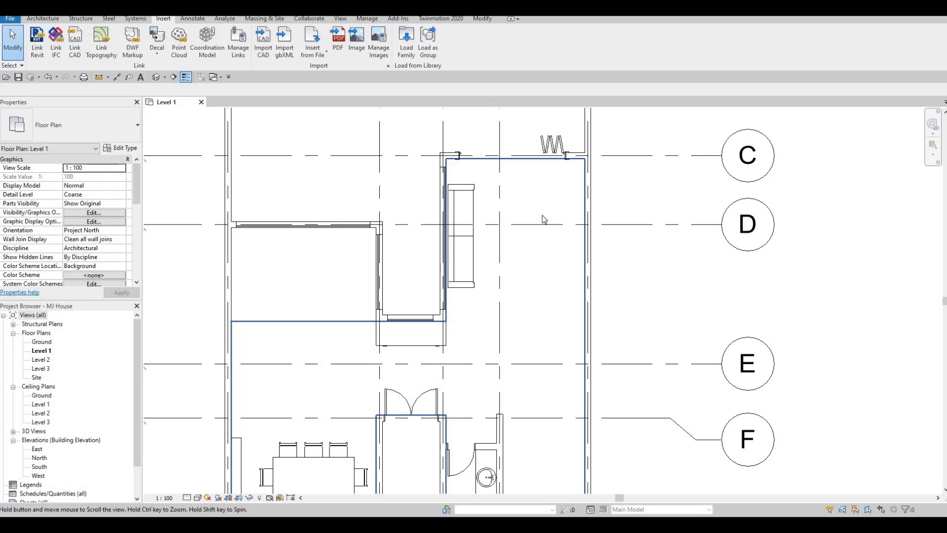
Step: Nudge the sofa slightly away from the wall on grid 3
middle_click_drag(542, 216, 540, 205)
key("Escape")
middle_click_drag(464, 187, 468, 164)
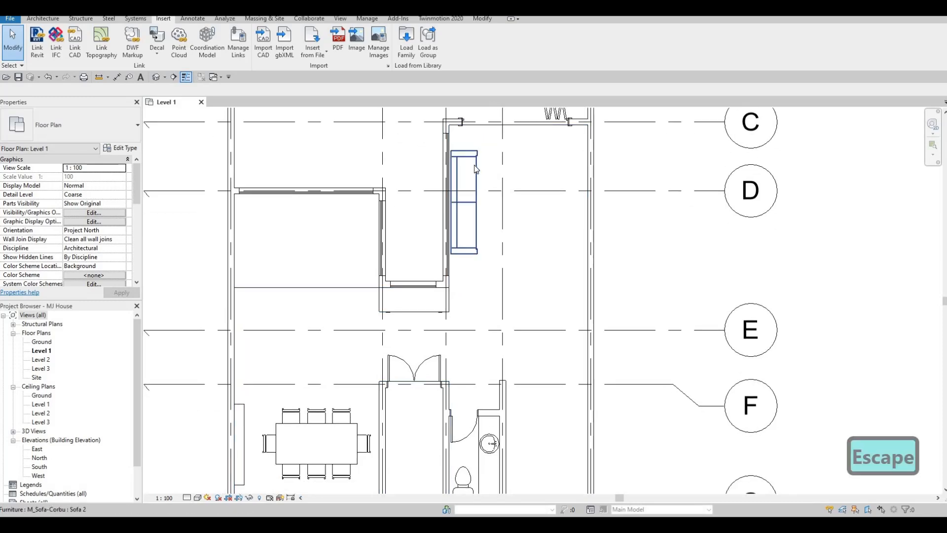
key("Escape")
left_click(474, 165)
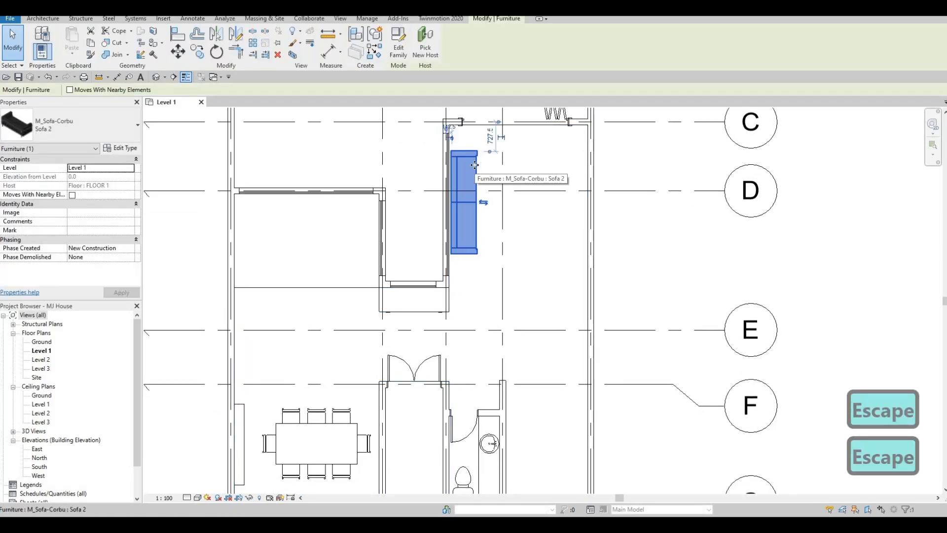
key("Right")
key("Right")
key("Right")
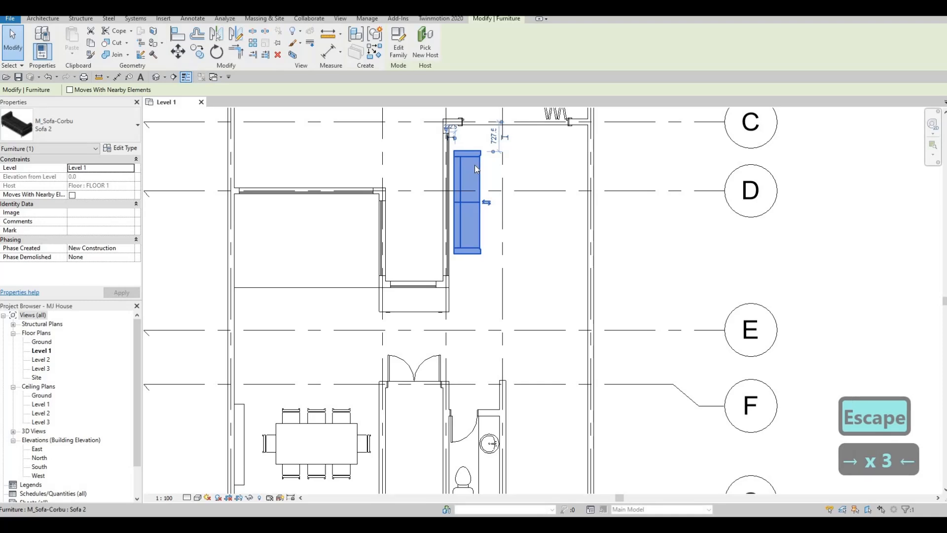
key("Escape")
key("Escape")
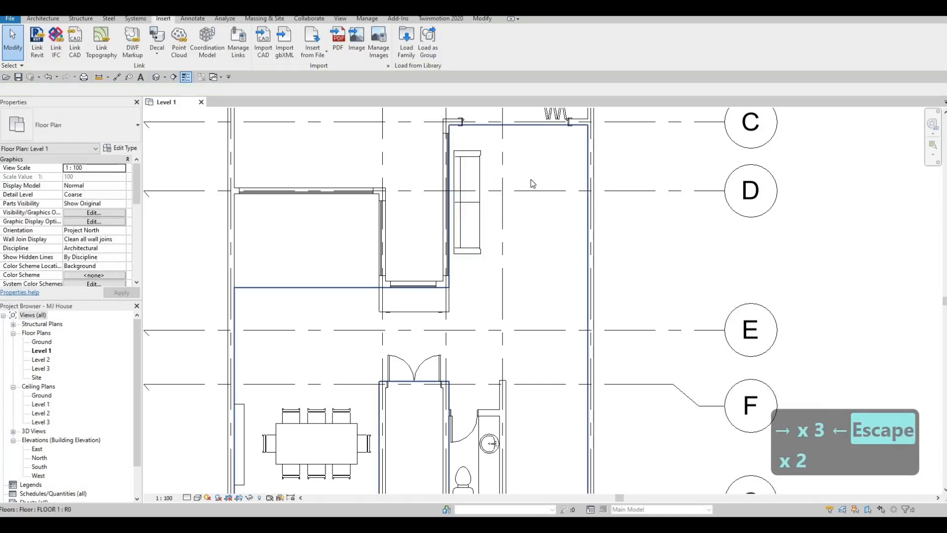
Step: Load the M_Table-Coffee family from the Tables folder of the furniture library
middle_click_drag(513, 199, 495, 217)
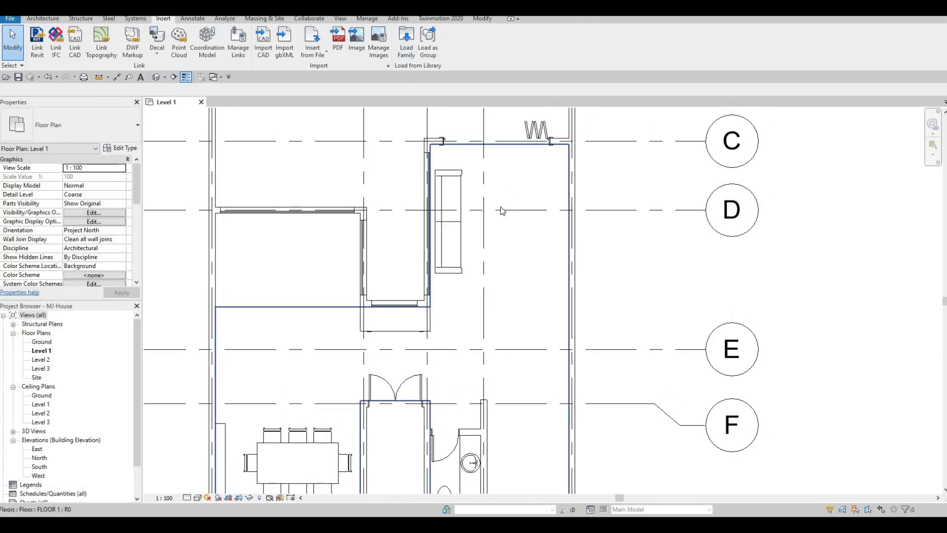
left_click(407, 46)
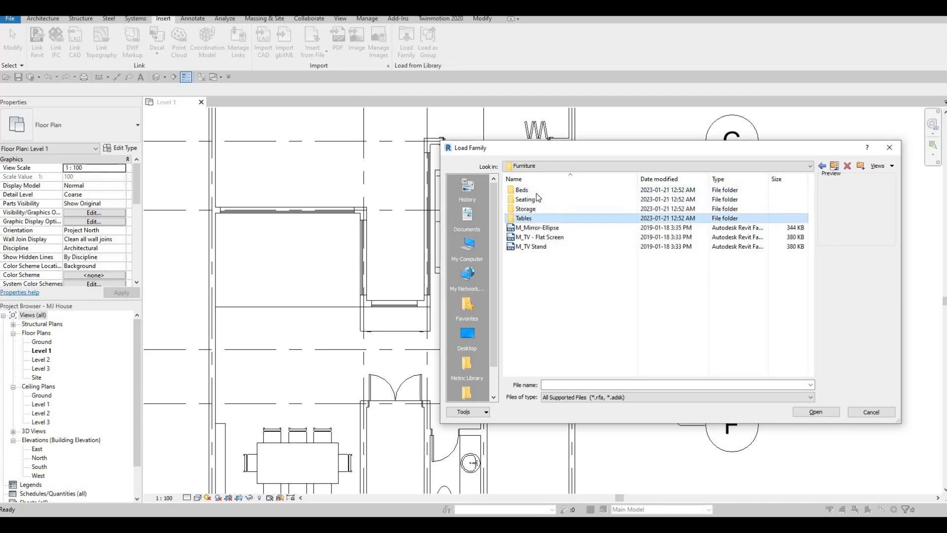
double_click(535, 218)
left_click(535, 199)
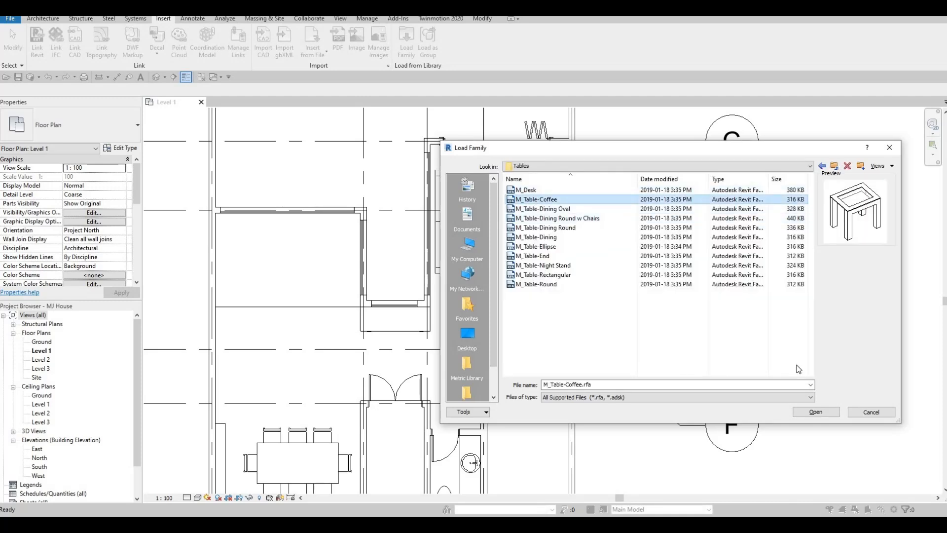
left_click(818, 411)
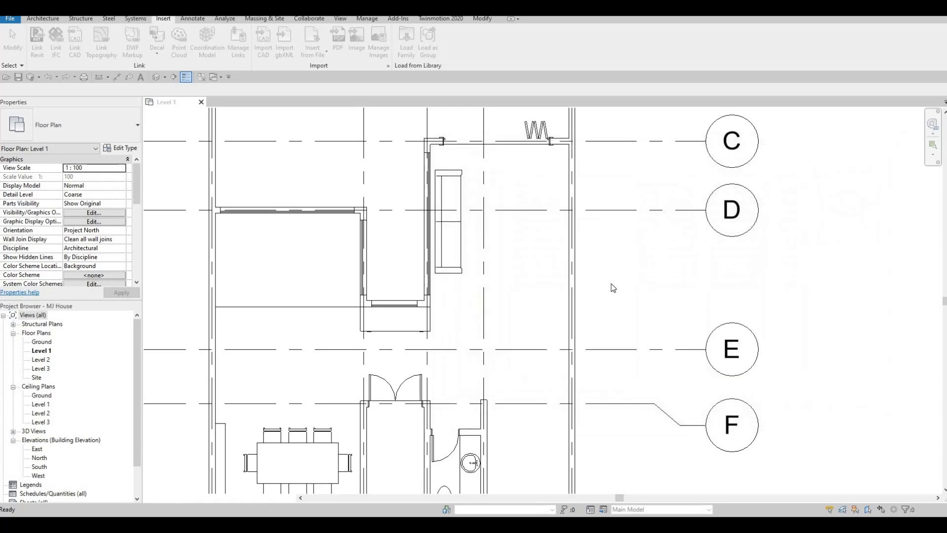
Step: Place one M_Table-Coffee table in front of the sofa, near grid D
key("c")
key("m")
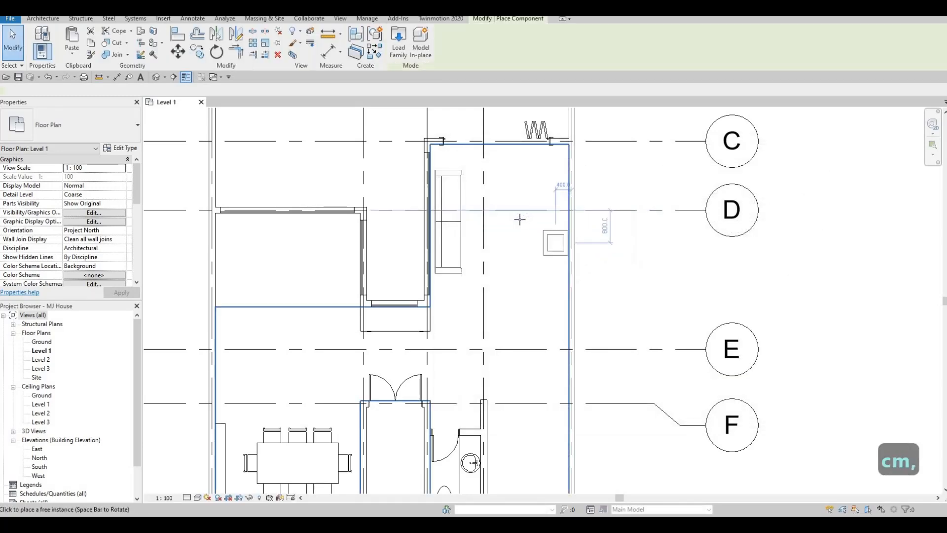
left_click(515, 233)
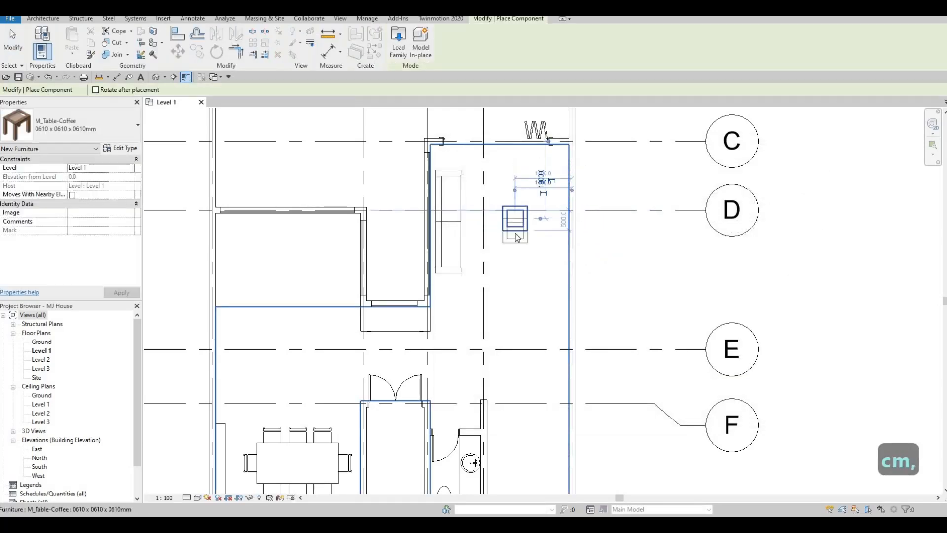
key("Escape")
key("Escape")
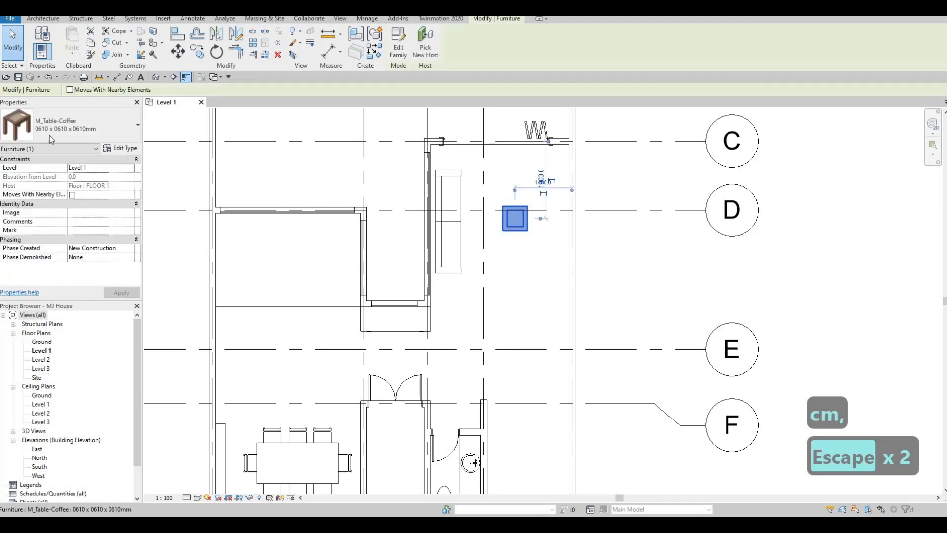
Step: Switch the placed coffee table to the 0915 x 1830 x 0457mm type and rotate it parallel to the sofa
left_click(49, 134)
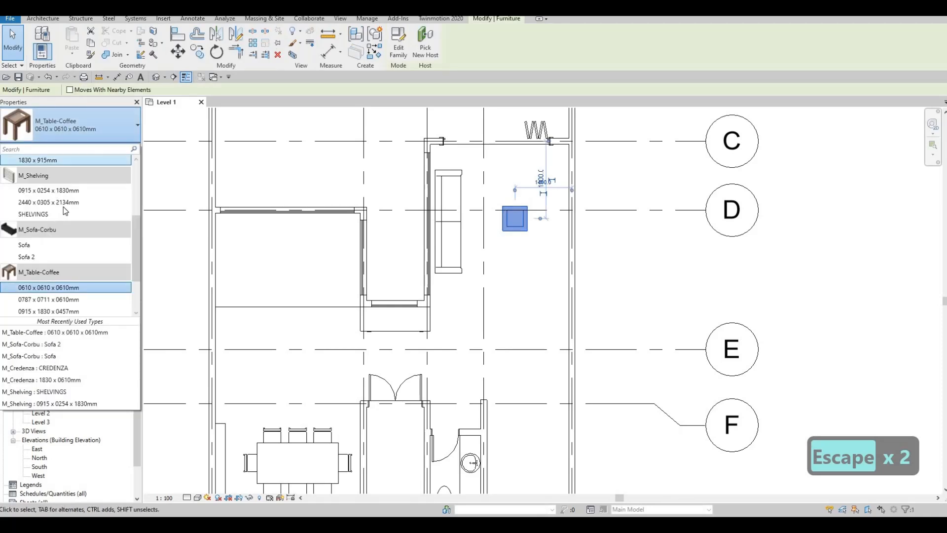
scroll(65, 207, "up", 2)
scroll(89, 291, "down", 3)
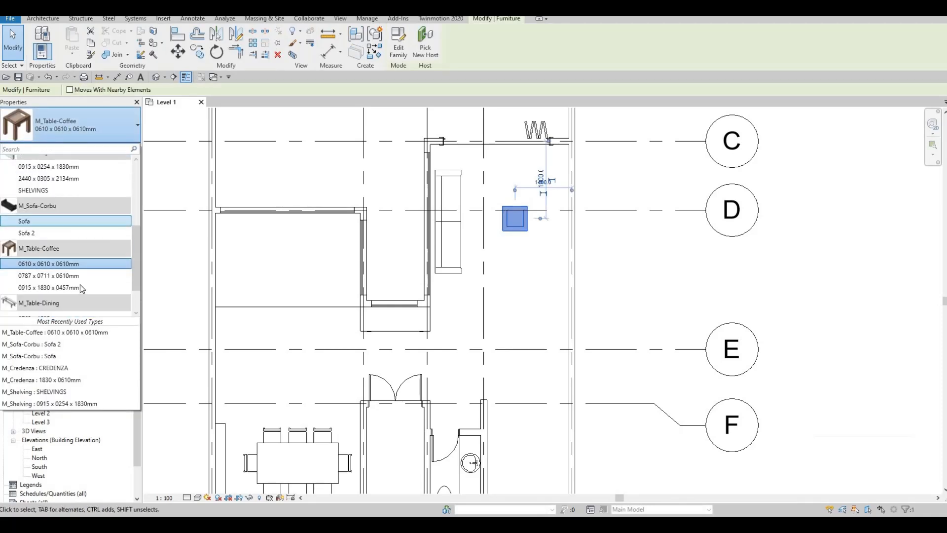
left_click(63, 288)
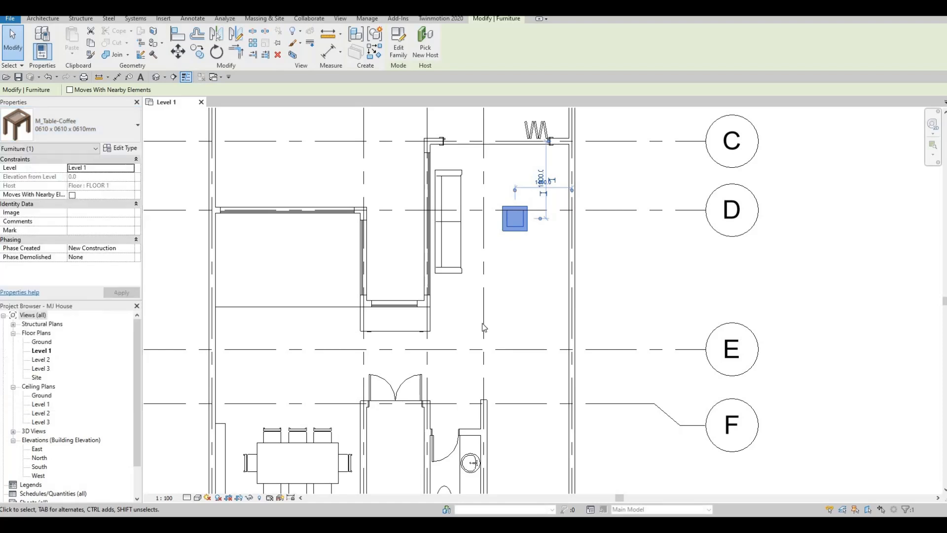
key("space")
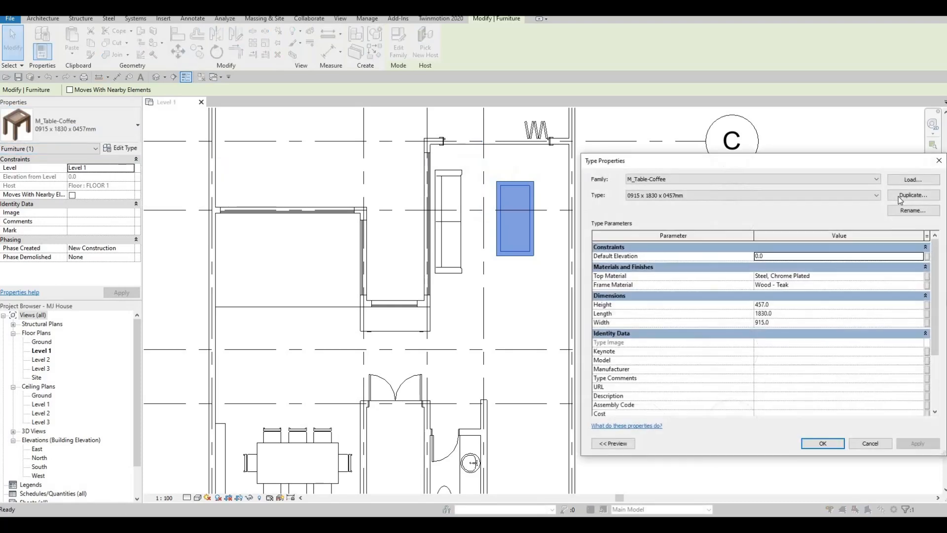
Step: Duplicate the coffee table's type under the name "coffee table"
left_click(913, 196)
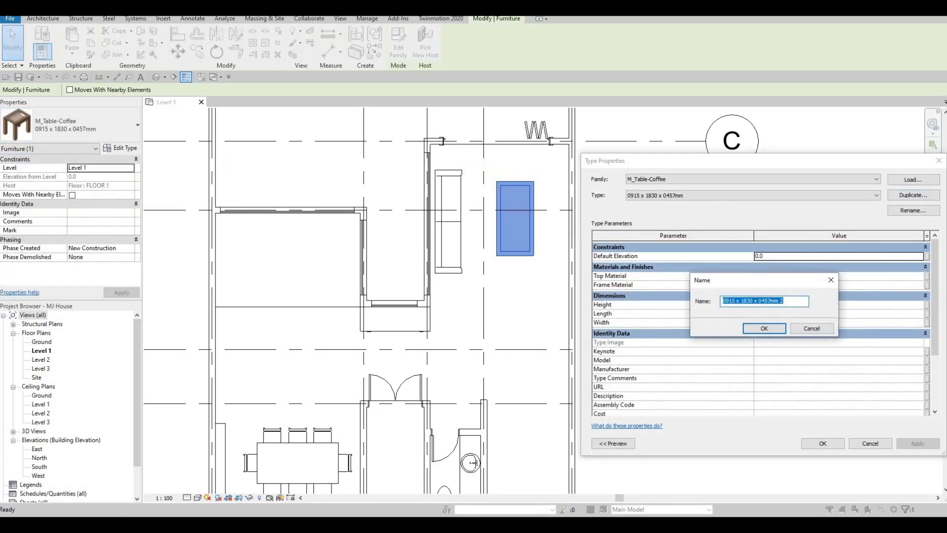
type("coffee ")
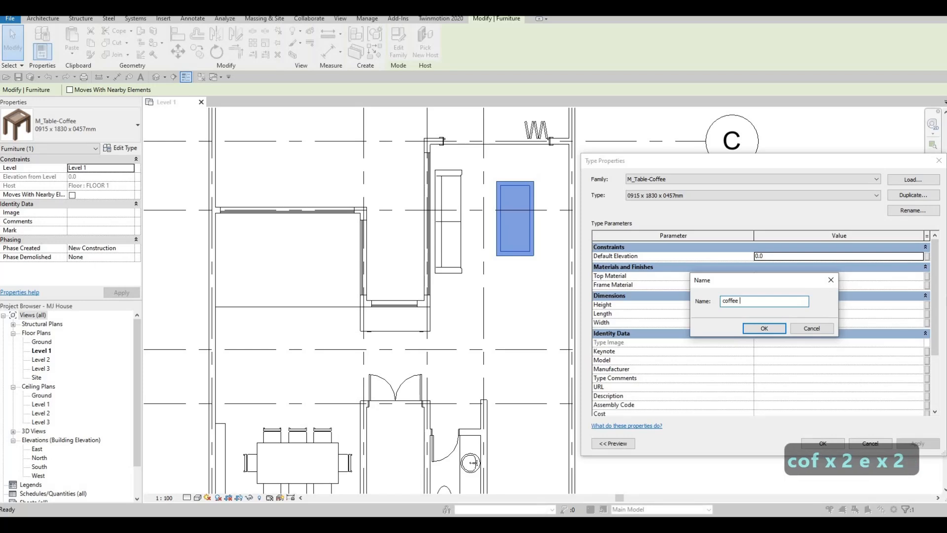
type("table")
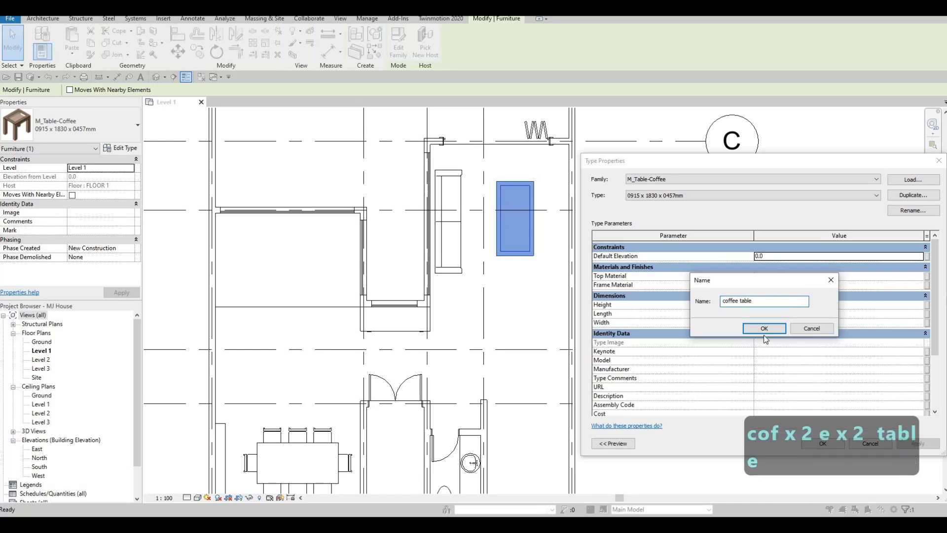
left_click(779, 326)
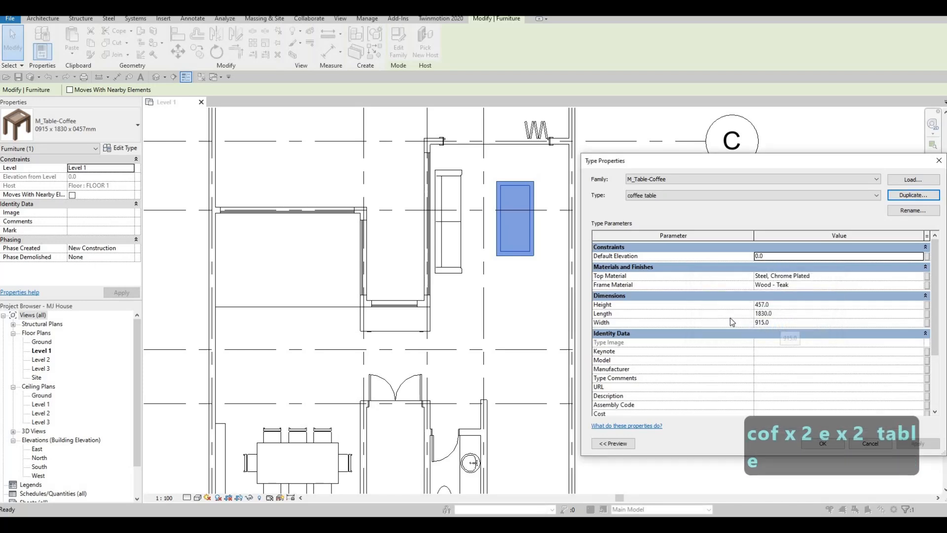
Step: Set the new coffee table type's width to 800
left_click(864, 323)
double_click(864, 323)
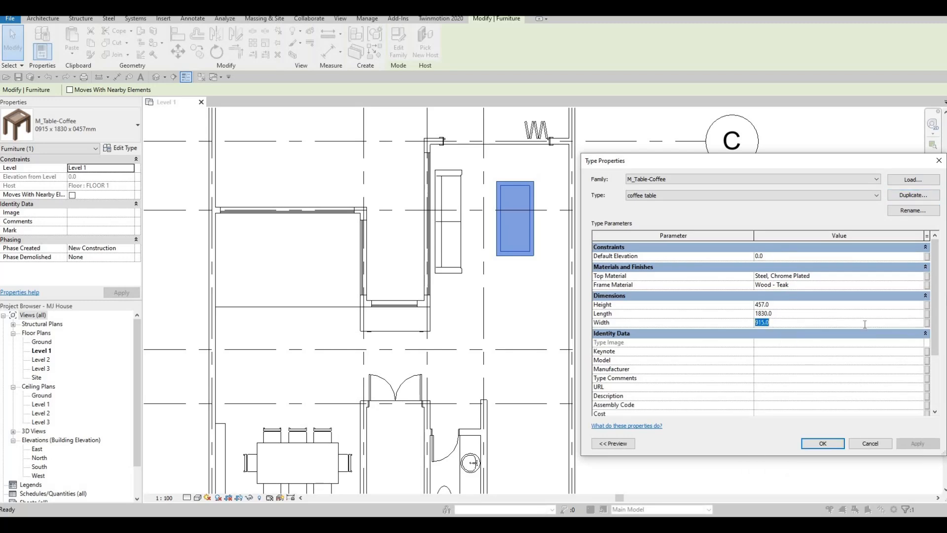
type("800")
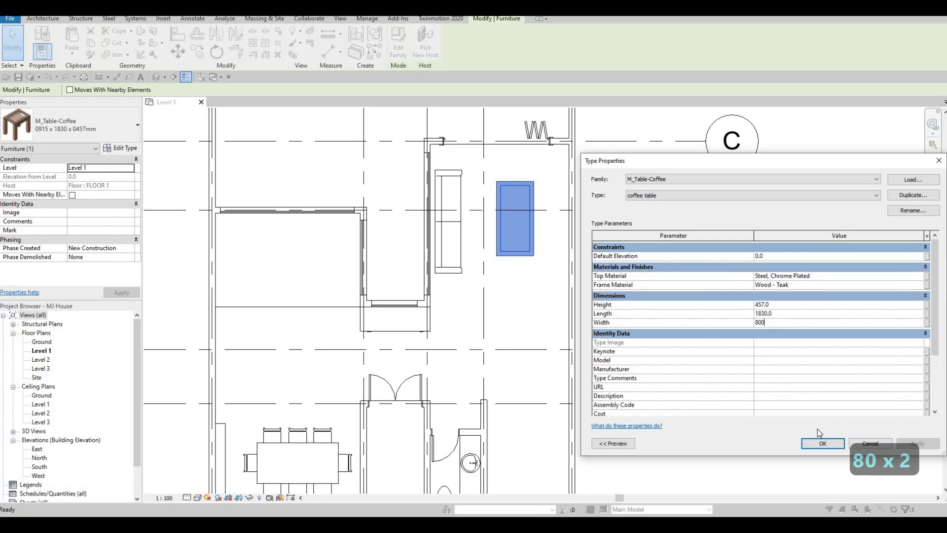
left_click(822, 443)
key("Escape")
key("Escape")
Step: Nudge the coffee table closer to the sofa and slightly down toward grid E
scroll(504, 207, "up", 1)
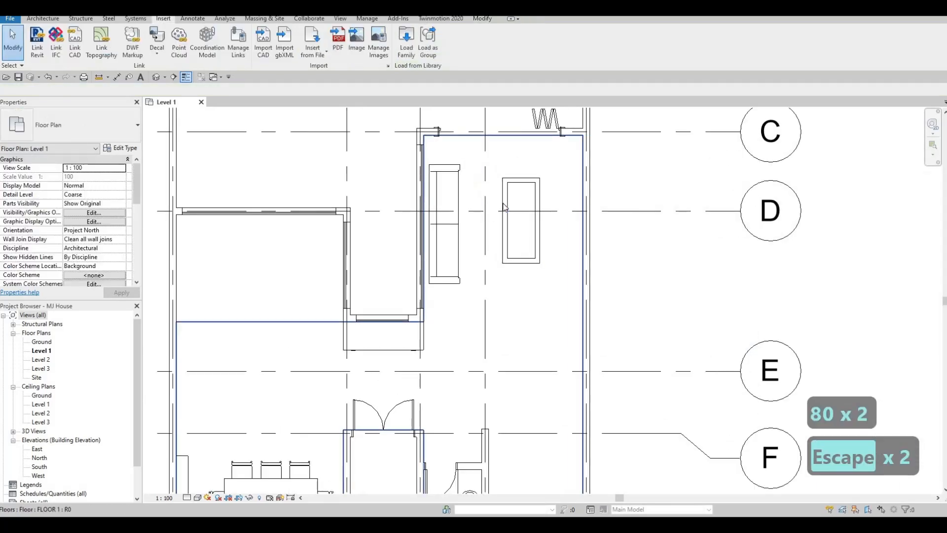
left_click(503, 206)
key("Return")
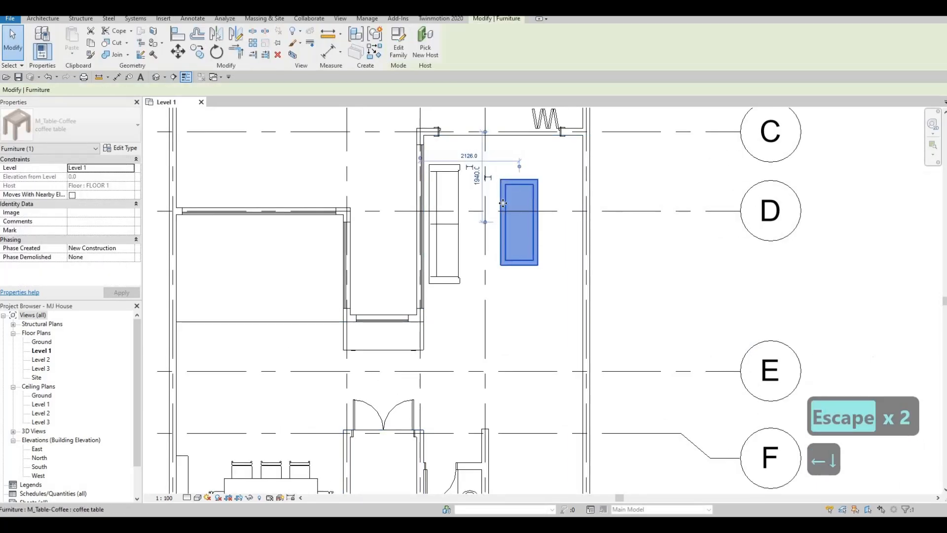
key("Left")
key("Left")
key("Left")
key("Left")
key("Left")
key("Left")
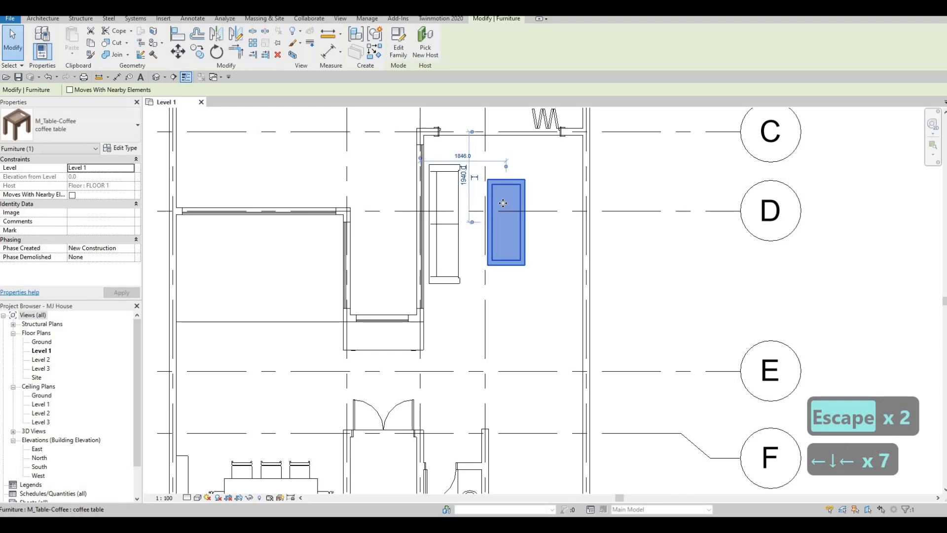
Step: Nudge the coffee table one increment away from the sofa and back, and release the selection
key("Right")
key("Left")
key("Escape")
key("Escape")
key("Escape")
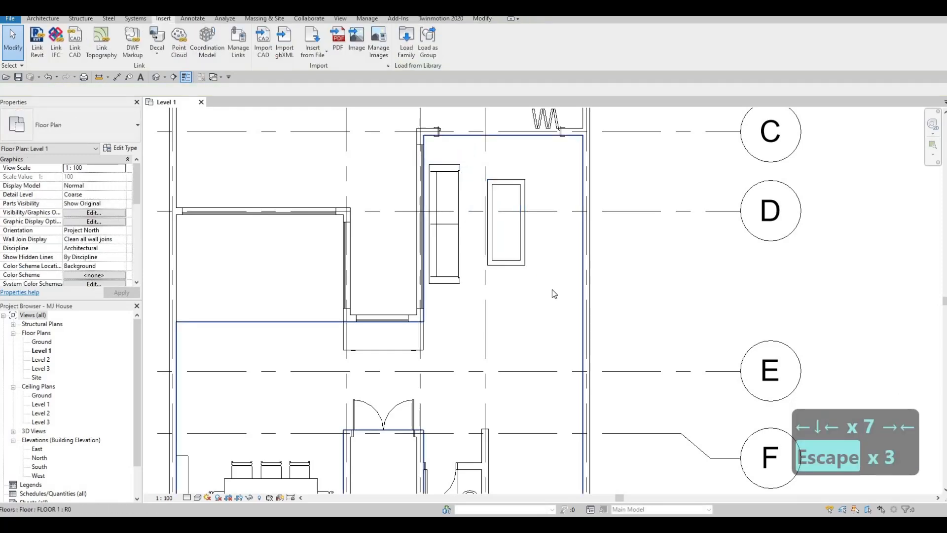
Step: Draw a vertical building section through the living room beside the coffee table, from above grid C to grid E, facing the exterior wall
middle_click_drag(542, 247, 549, 205)
scroll(548, 222, "down", 2)
key("Escape")
scroll(543, 296, "up", 1)
middle_click_drag(543, 299, 538, 322)
scroll(537, 321, "down", 1)
middle_click_drag(538, 282, 473, 279)
key("Escape")
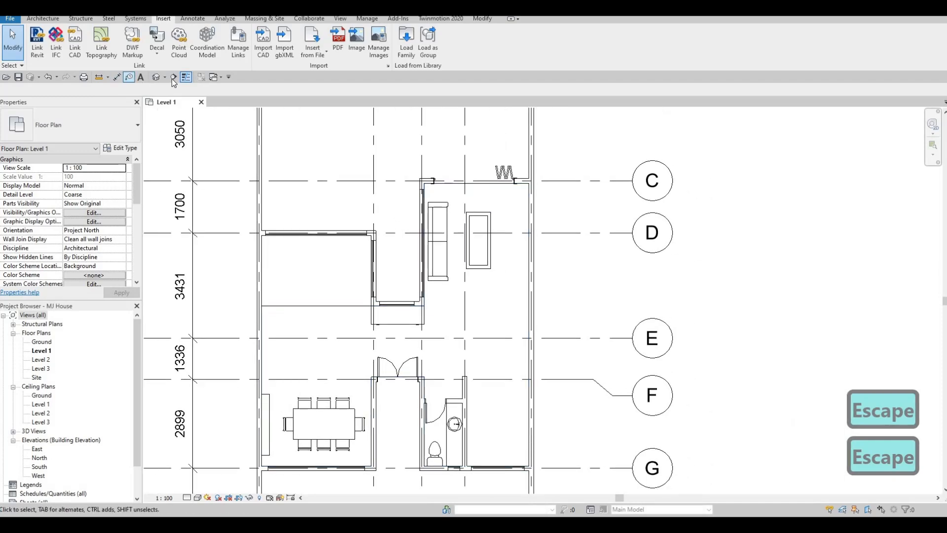
left_click(172, 78)
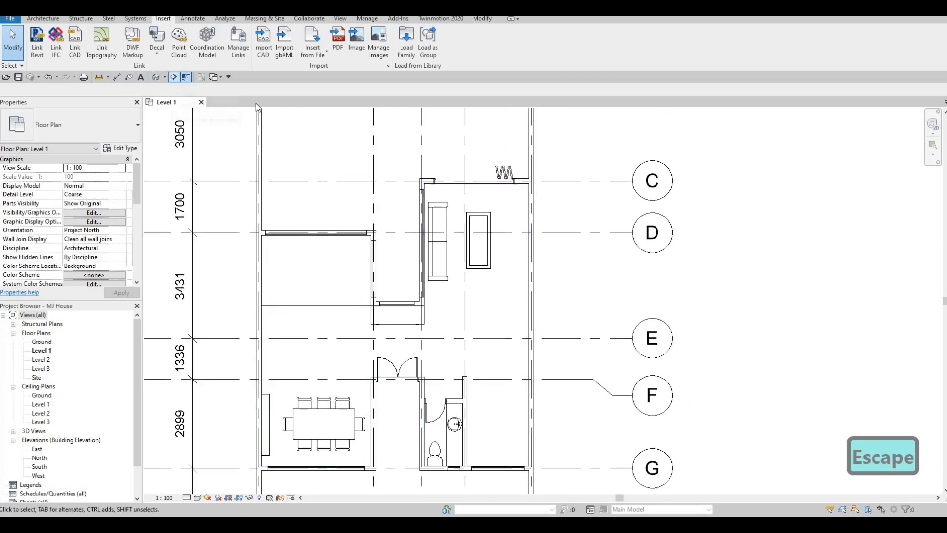
left_click(488, 149)
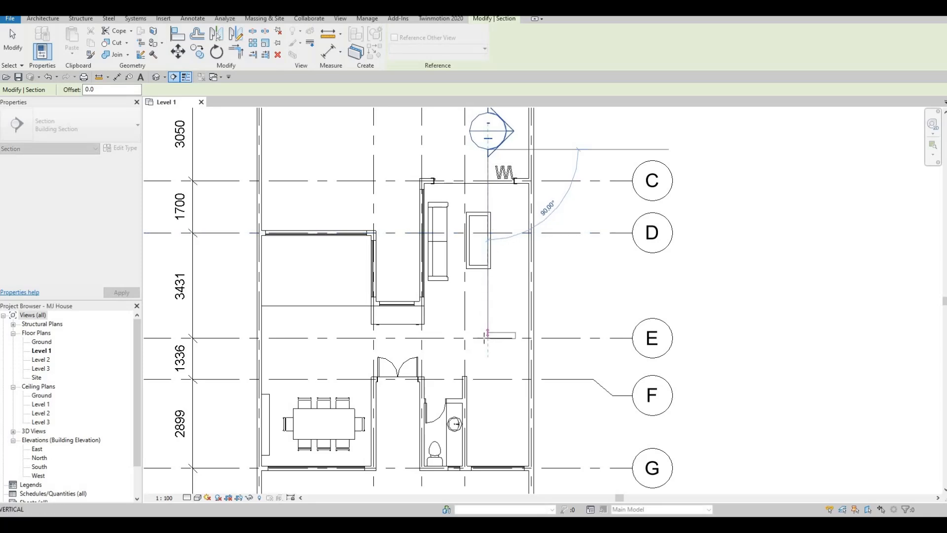
left_click(488, 338)
key("Escape")
key("Escape")
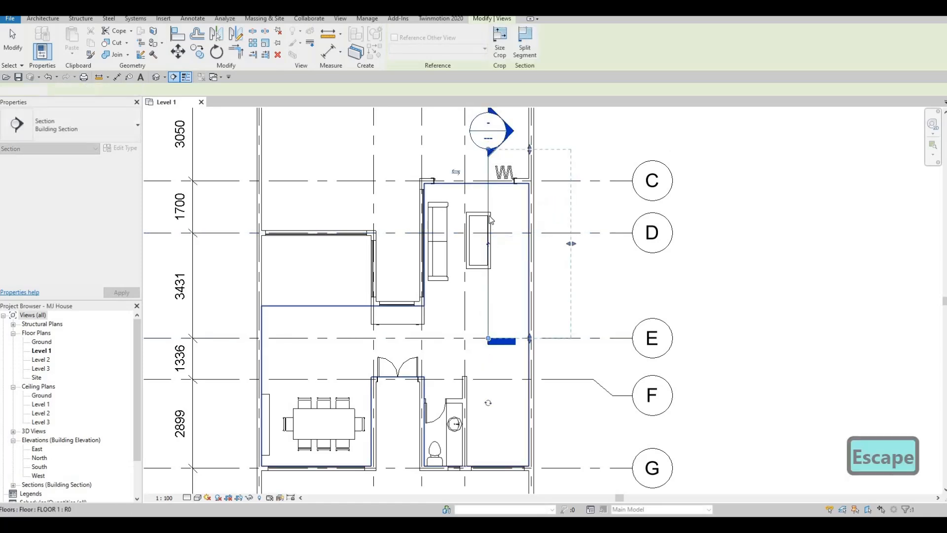
Step: Nudge the section line slightly toward the exterior wall so it clears the coffee table
left_click(488, 191)
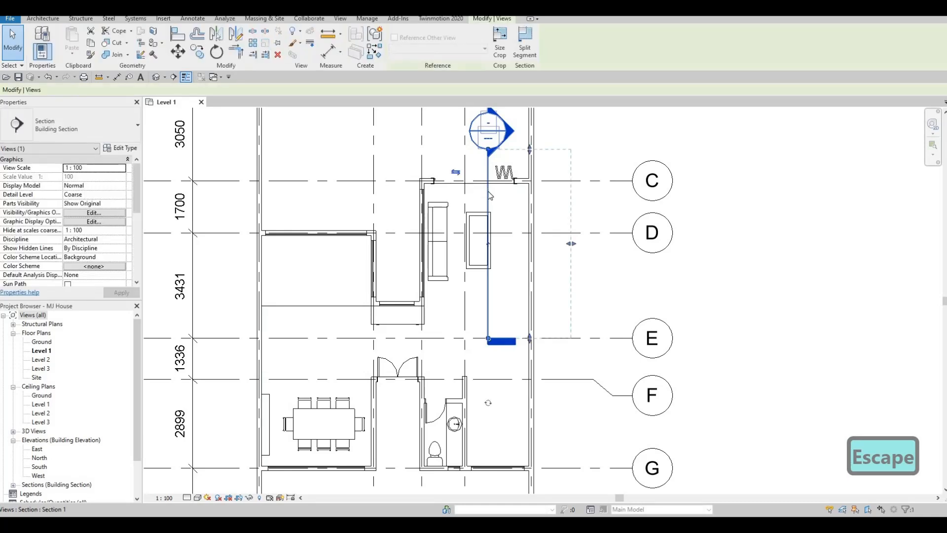
key("Right")
key("Right")
key("Escape")
key("Escape")
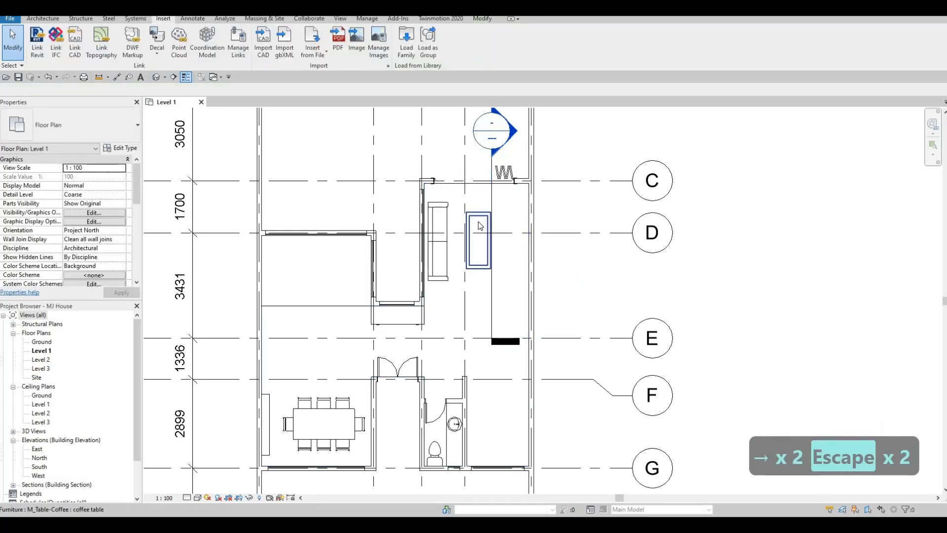
key("Escape")
key("Escape")
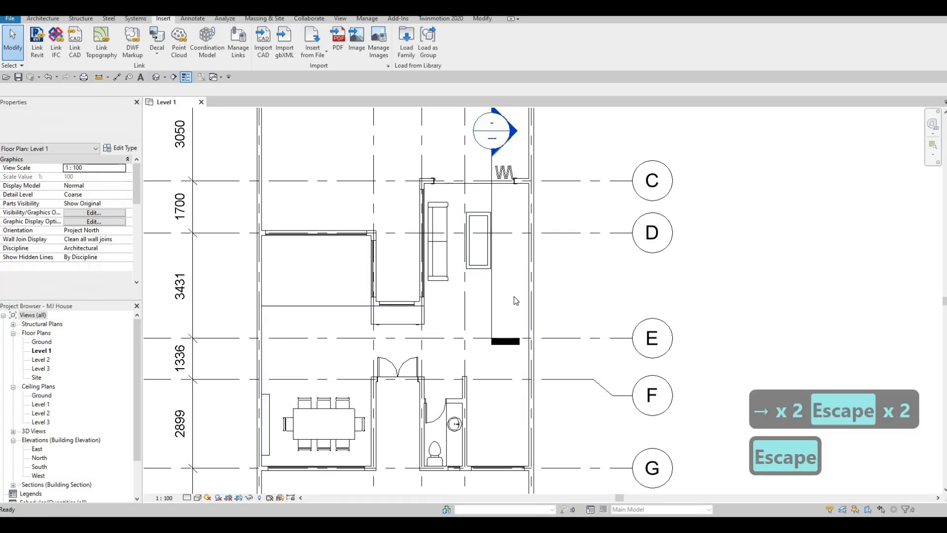
Step: Shorten the section's view depth so its far boundary sits just beyond the exterior wall
left_click(493, 200)
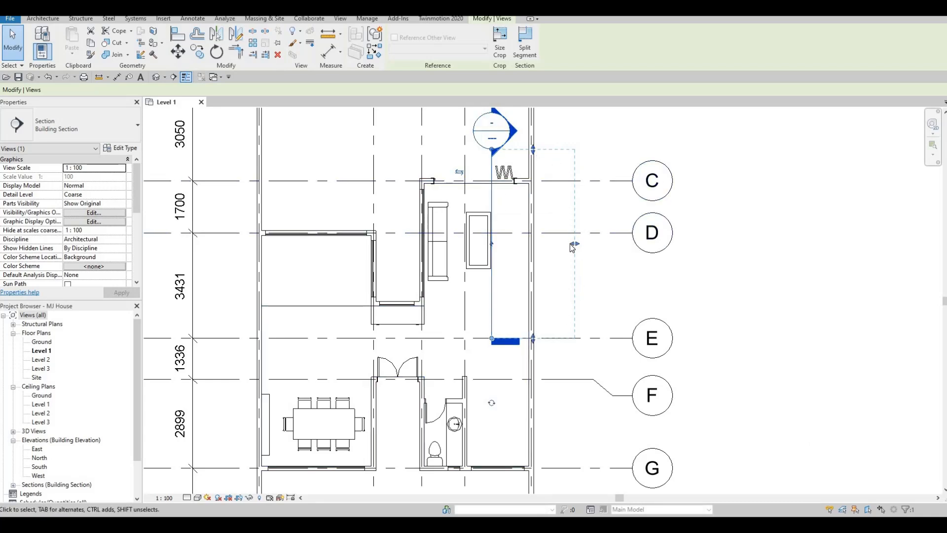
left_click_drag(563, 248, 551, 249)
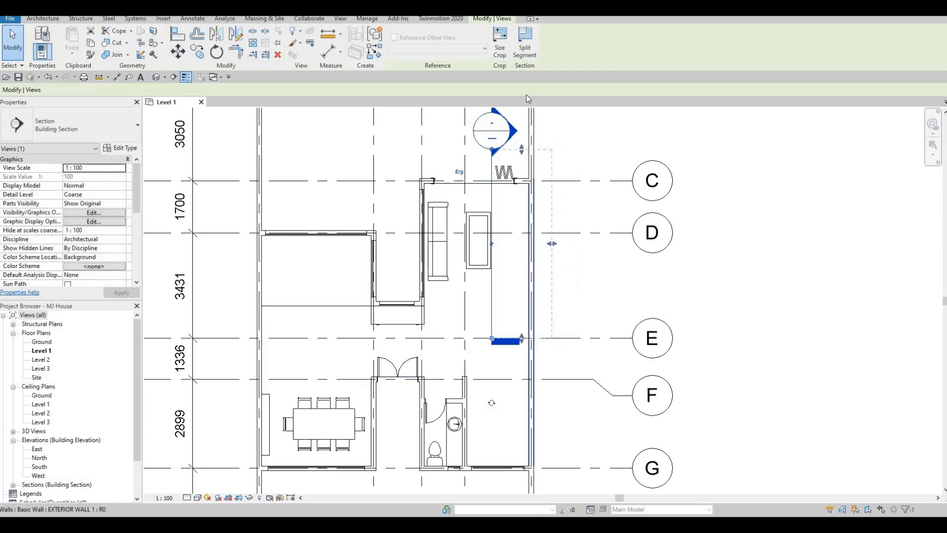
key("Escape")
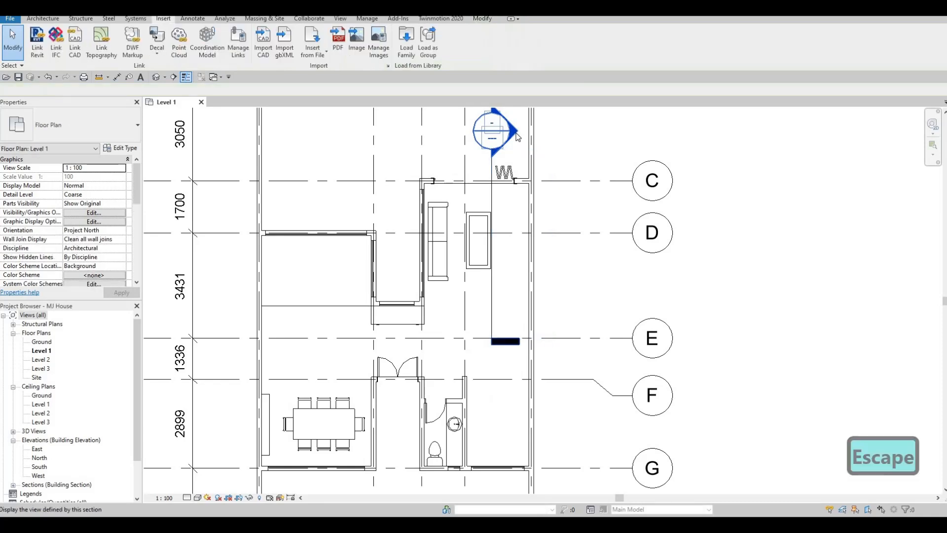
key("Escape")
Step: Open the new section's view and examine the living room wall between Level 1 and Level 2
double_click(511, 146)
scroll(483, 208, "up", 5)
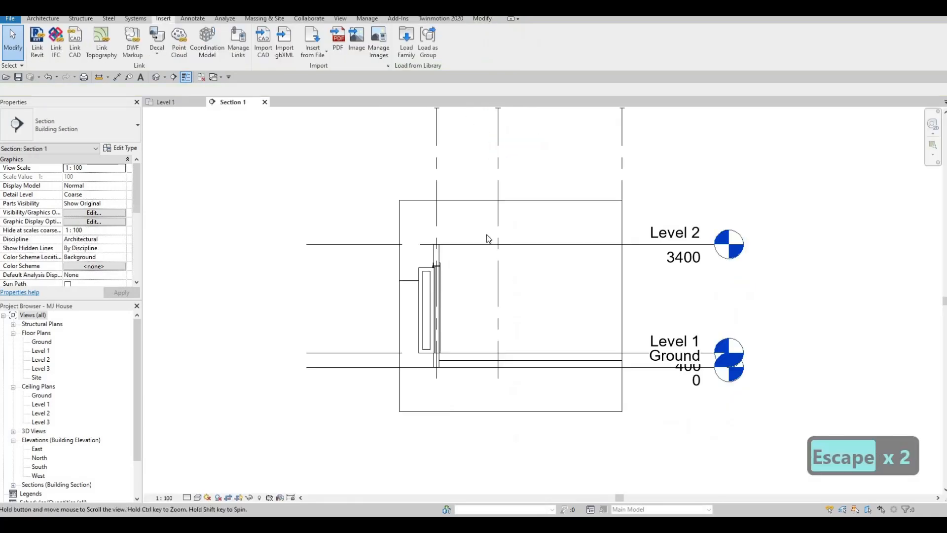
scroll(453, 167, "down", 2)
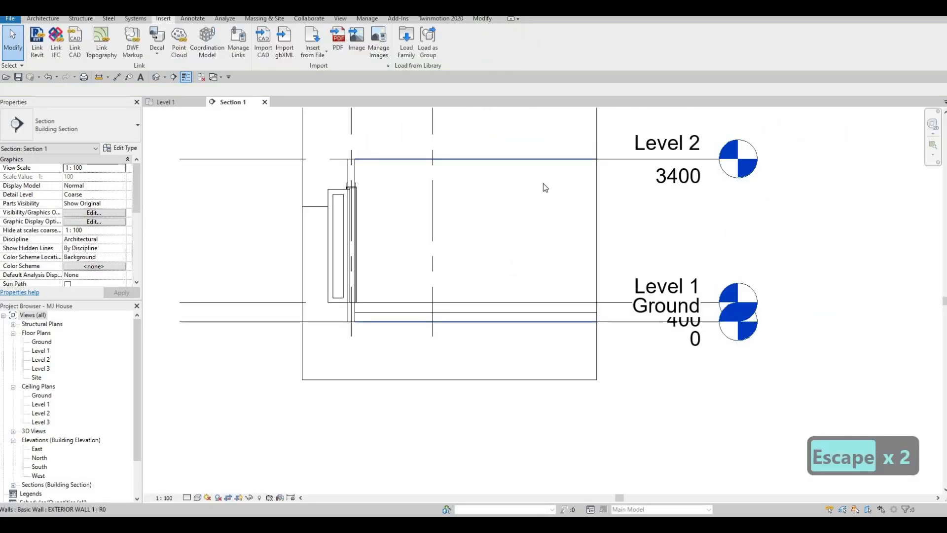
Step: In the Level 1 plan, measure the living room's length from the wall at grid C to the end of the wall behind the sofa
left_click(167, 102)
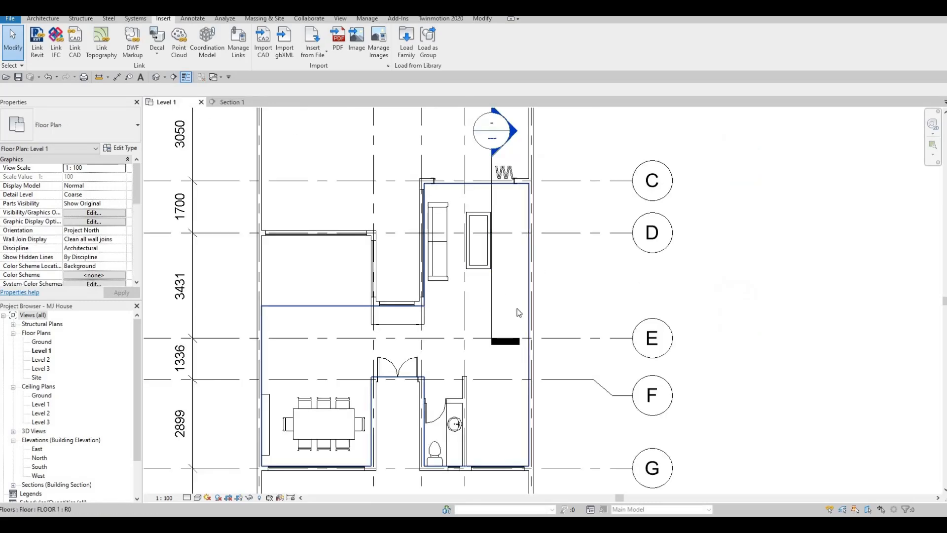
left_click(279, 167)
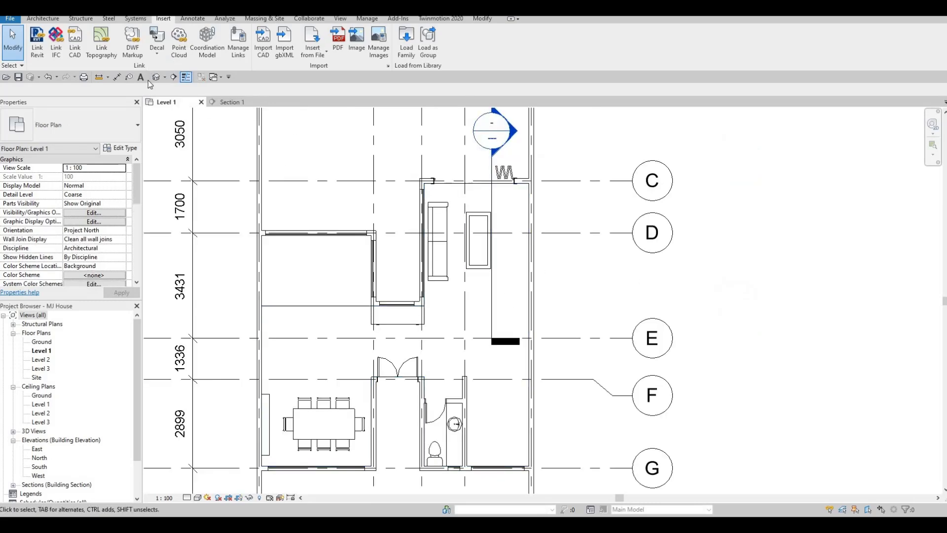
left_click(117, 76)
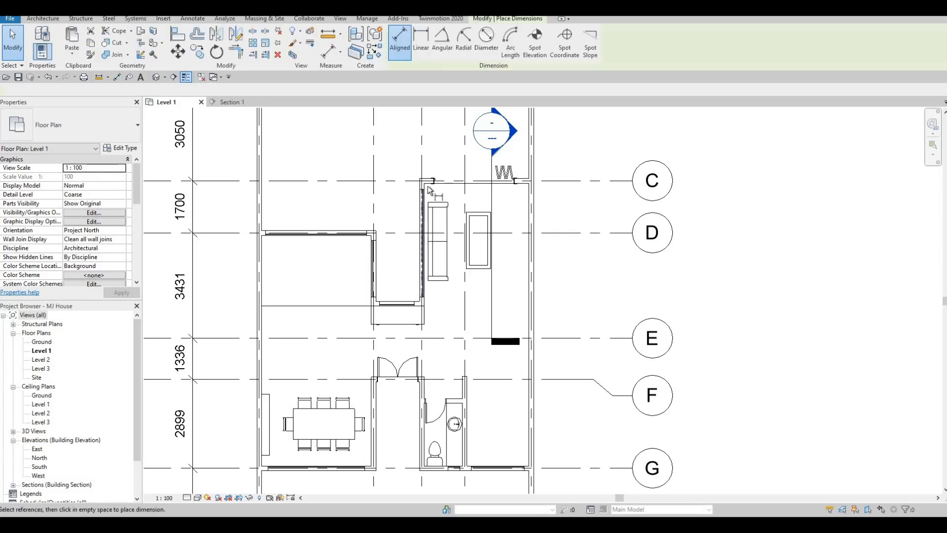
key("Tab")
key("Tab")
key("Tab")
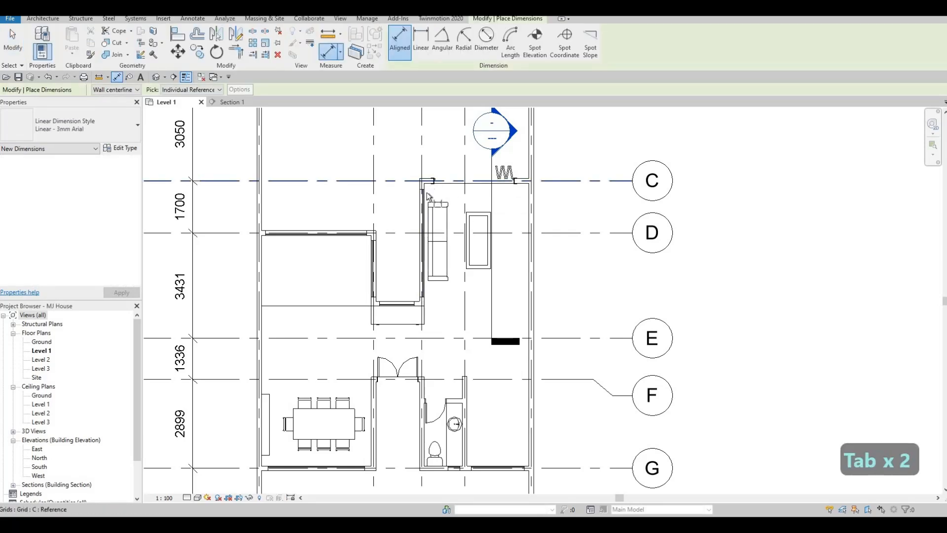
left_click(420, 304)
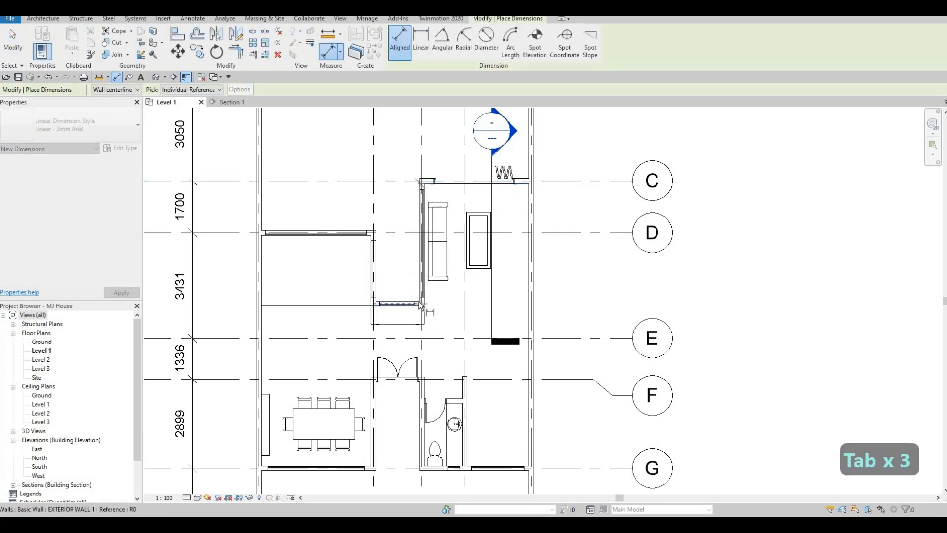
key("Tab")
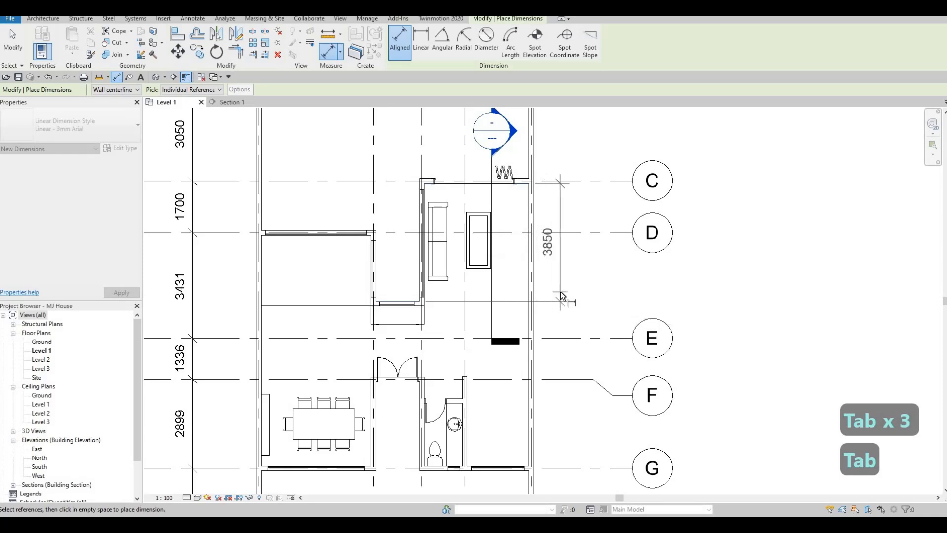
left_click(560, 291)
key("Escape")
key("Escape")
key("Escape")
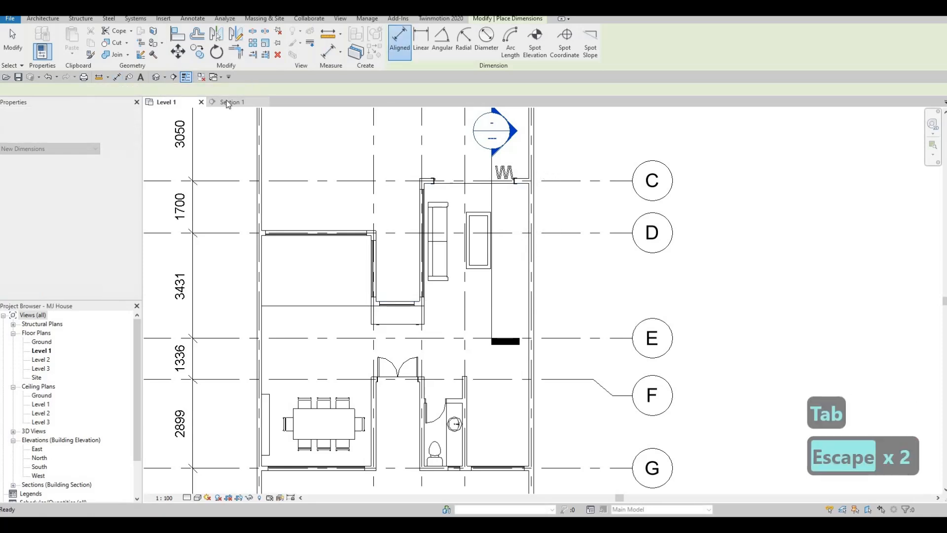
Step: In the Section 1 view, create an in-place component in the Generic Models category named "Generic Models 1"
left_click(227, 102)
scroll(440, 216, "up", 3)
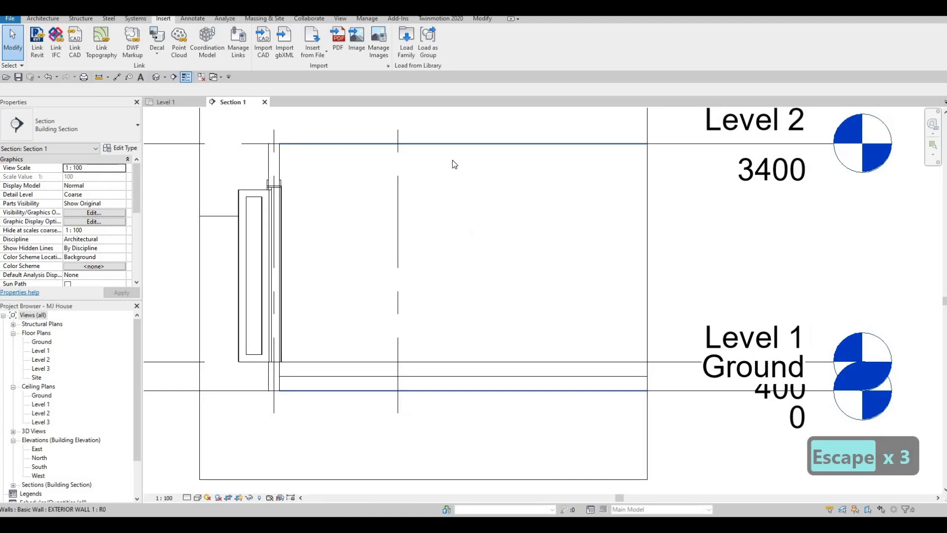
left_click(43, 20)
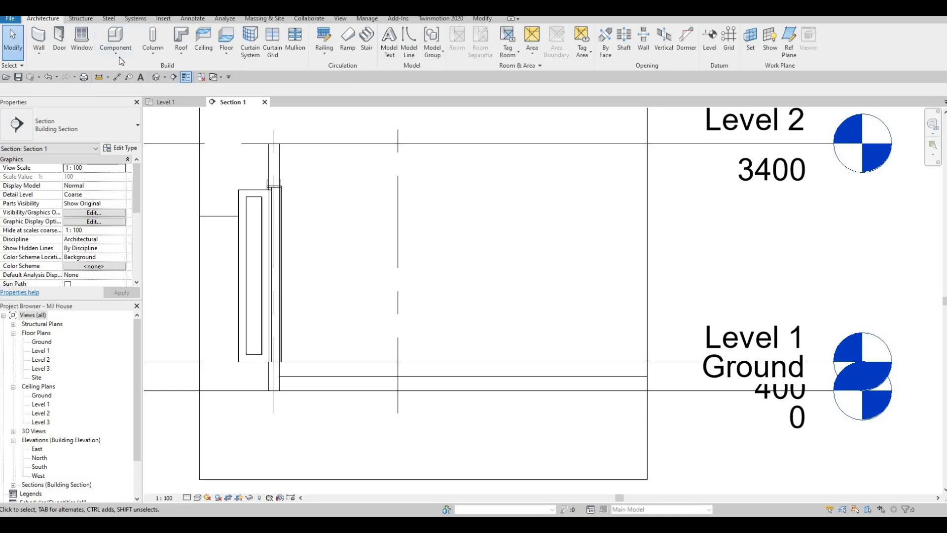
left_click(117, 52)
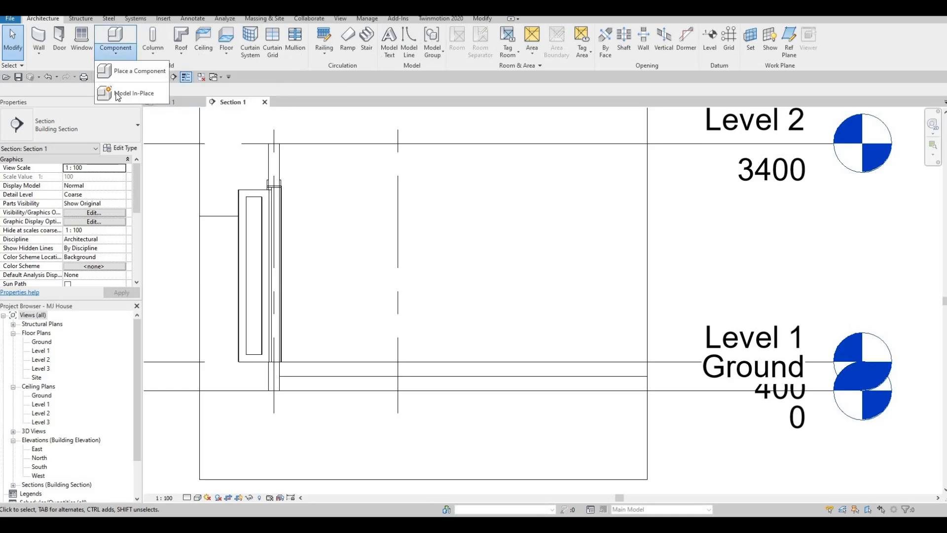
left_click(118, 95)
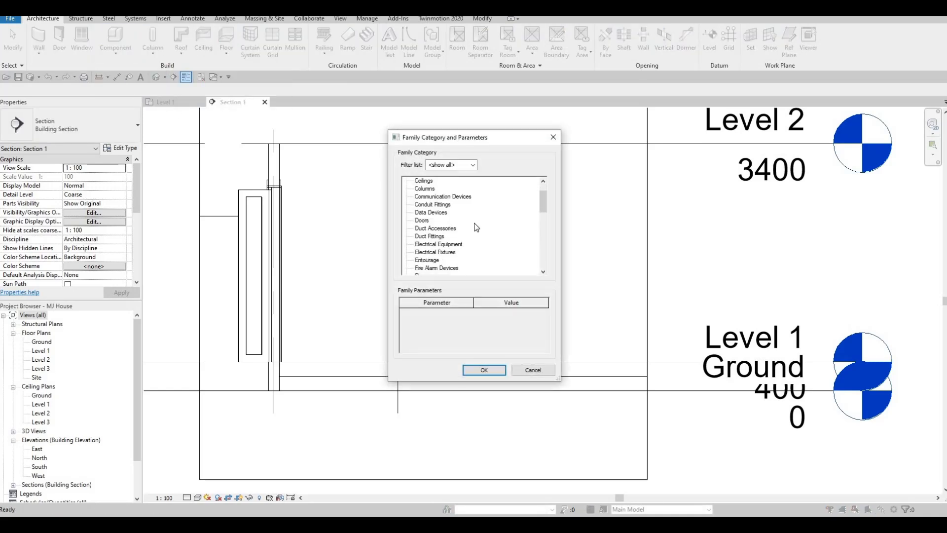
scroll(474, 232, "down", 2)
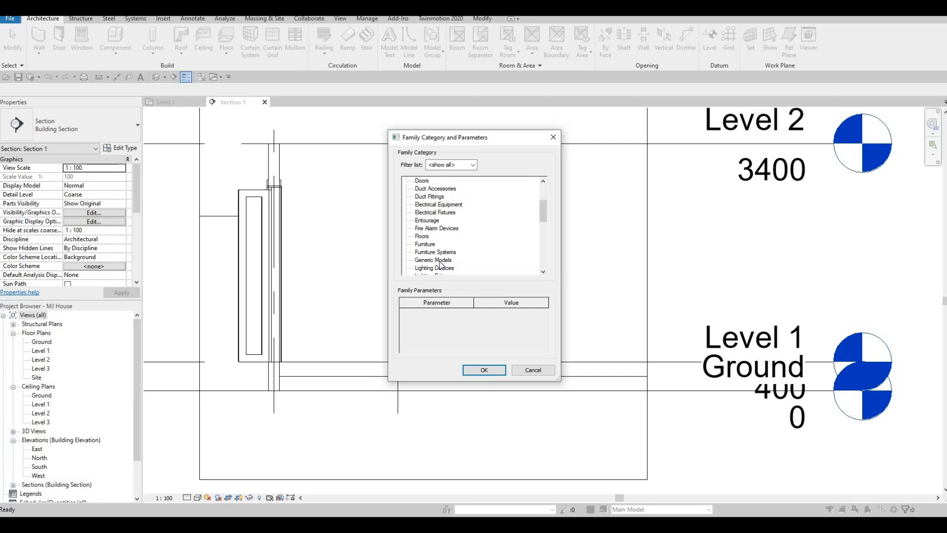
left_click(434, 260)
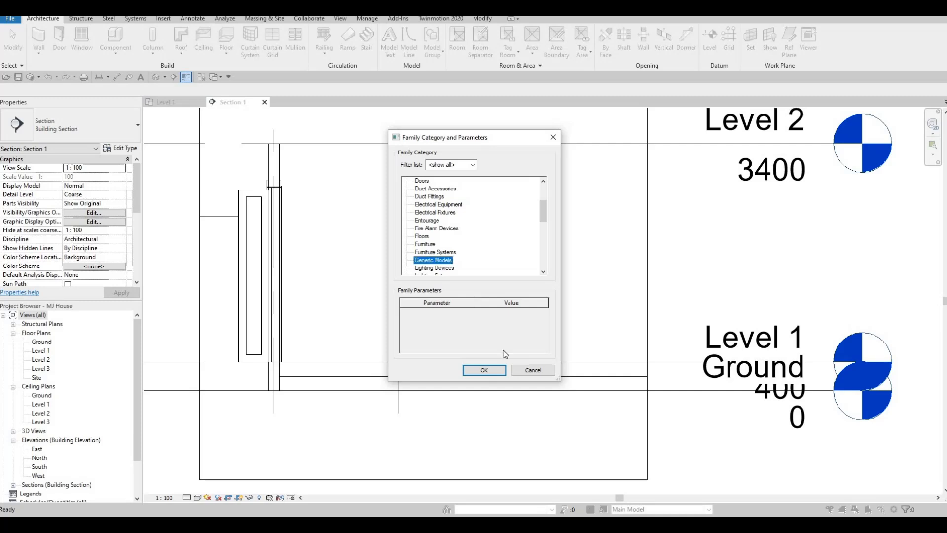
left_click(484, 370)
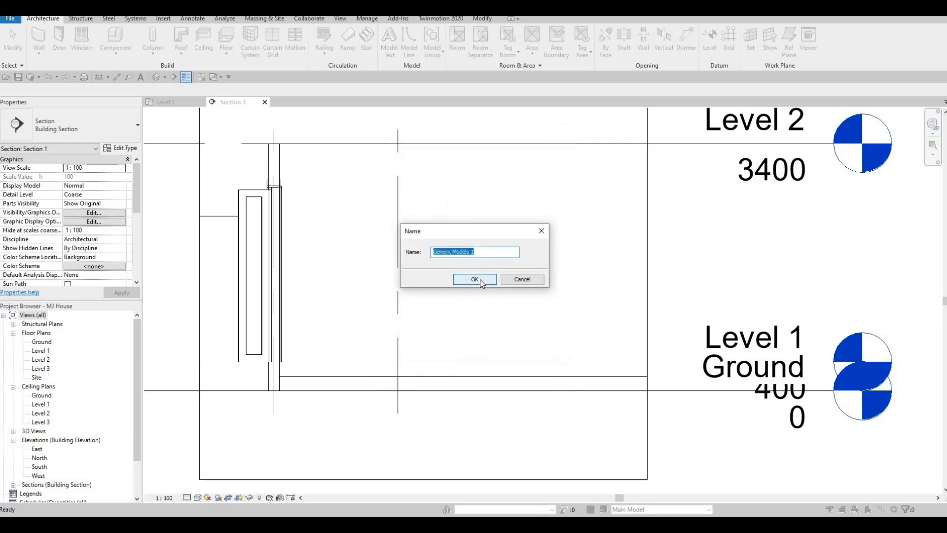
left_click(474, 279)
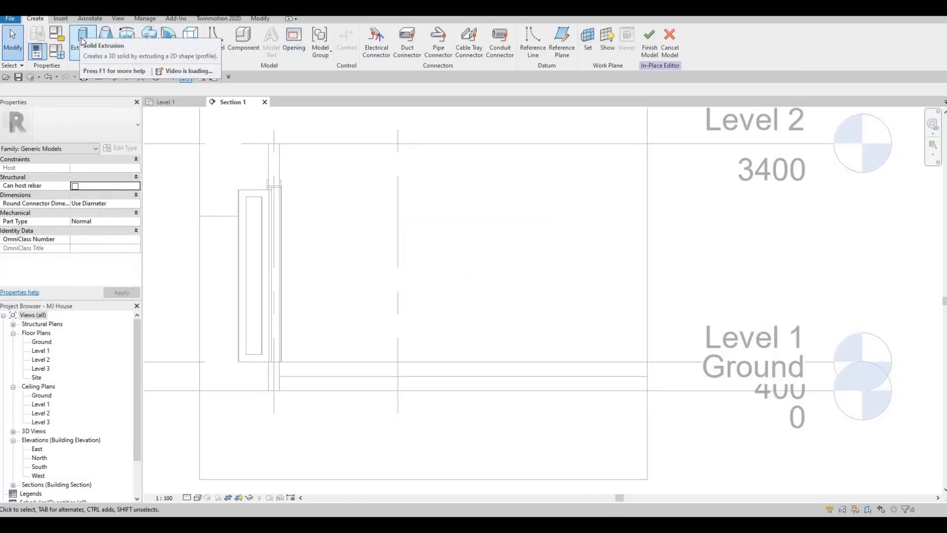
Step: Start an extrusion on the exterior wall's plane and sketch a rectangle about 3505 x 2708 mm, rising from Level 1 beside the grid C wall
left_click(82, 41)
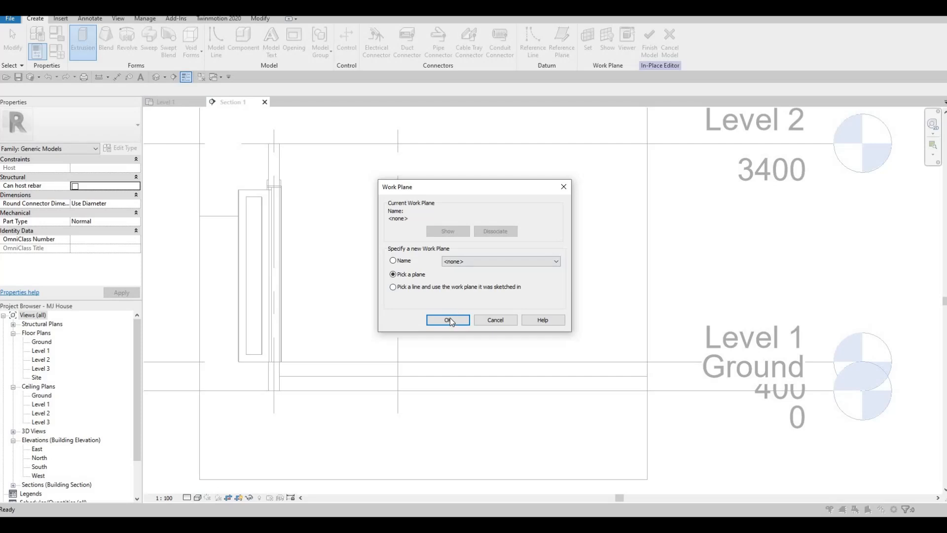
key("Return")
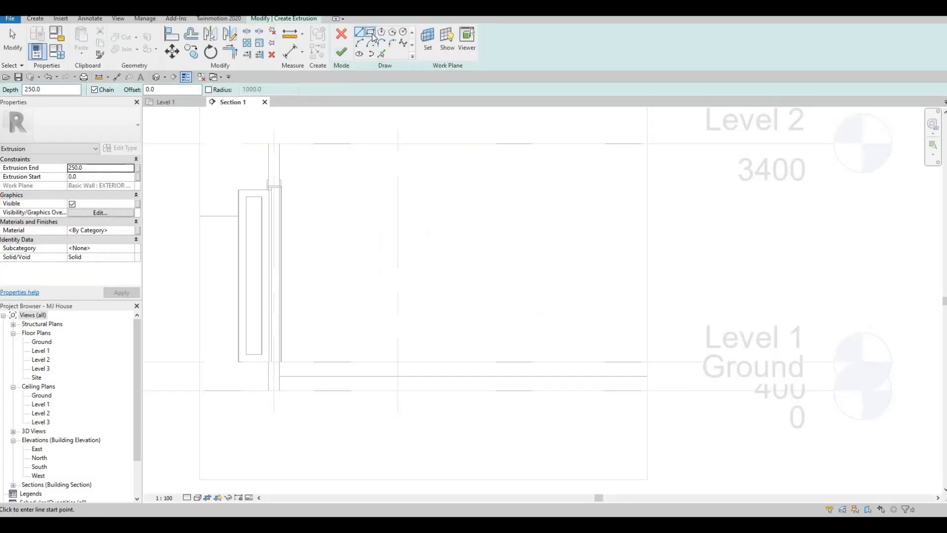
left_click(371, 32)
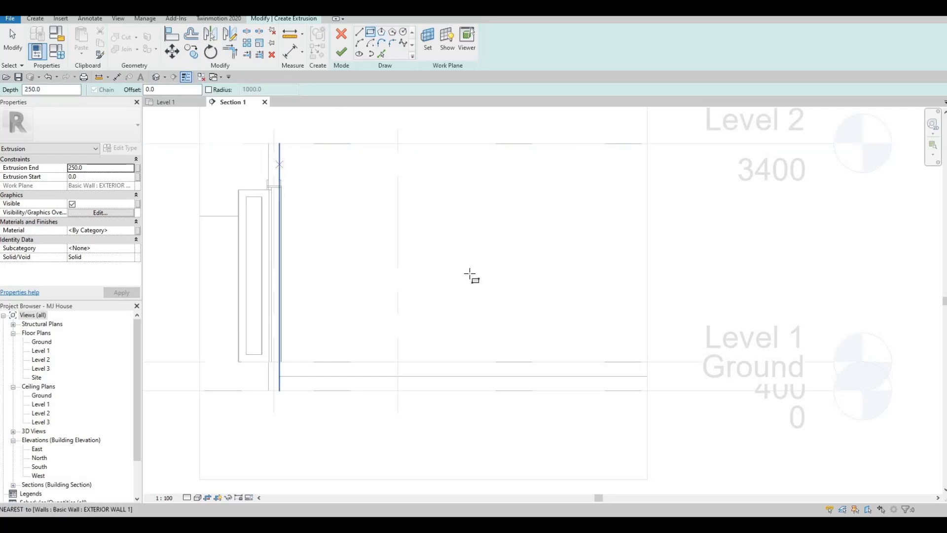
left_click(279, 164)
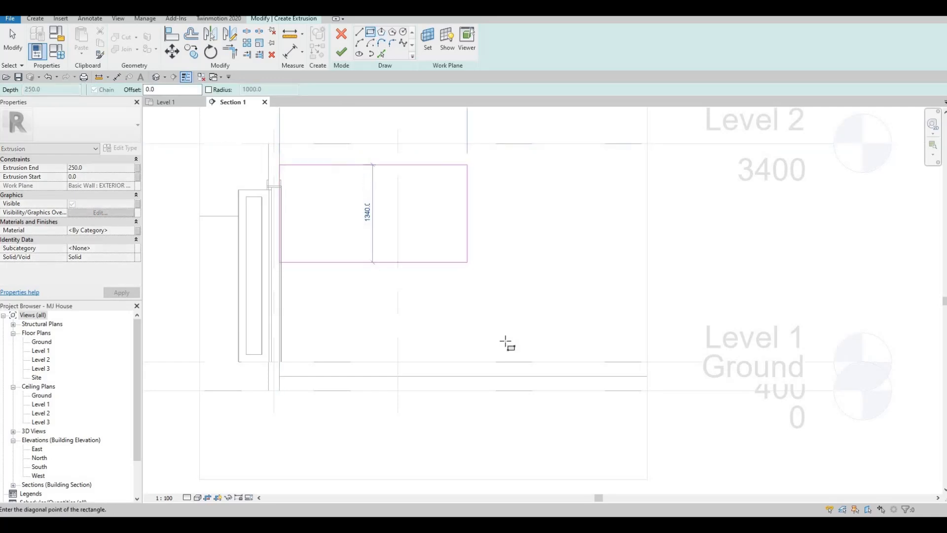
left_click(529, 362)
key("Escape")
key("Escape")
key("Escape")
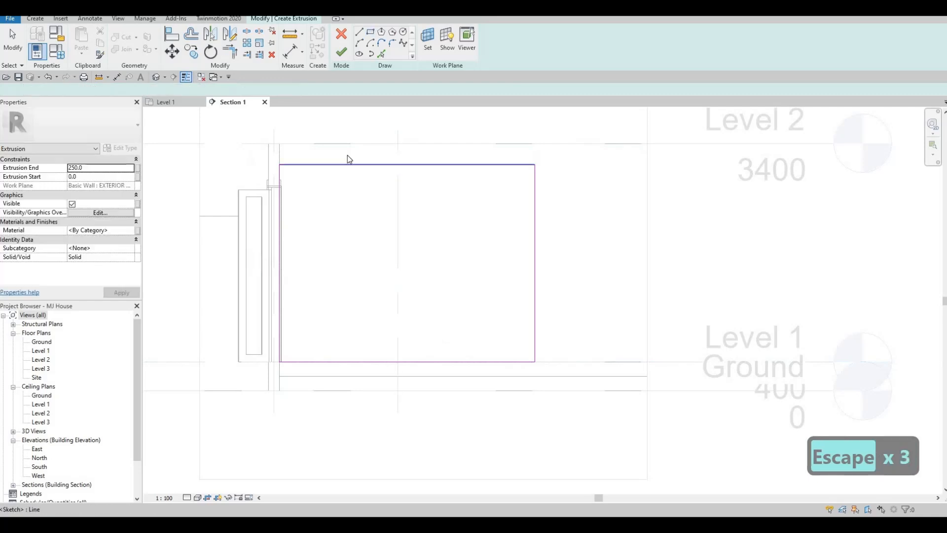
Step: Set the height of the sketched rectangle above Level 1 to 2800 mm
left_click(347, 165)
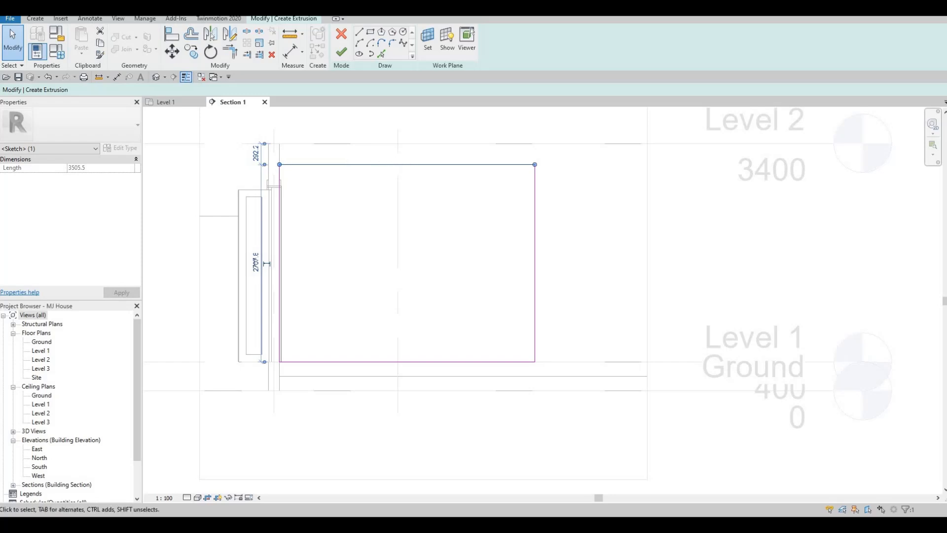
left_click(256, 263)
type("2800")
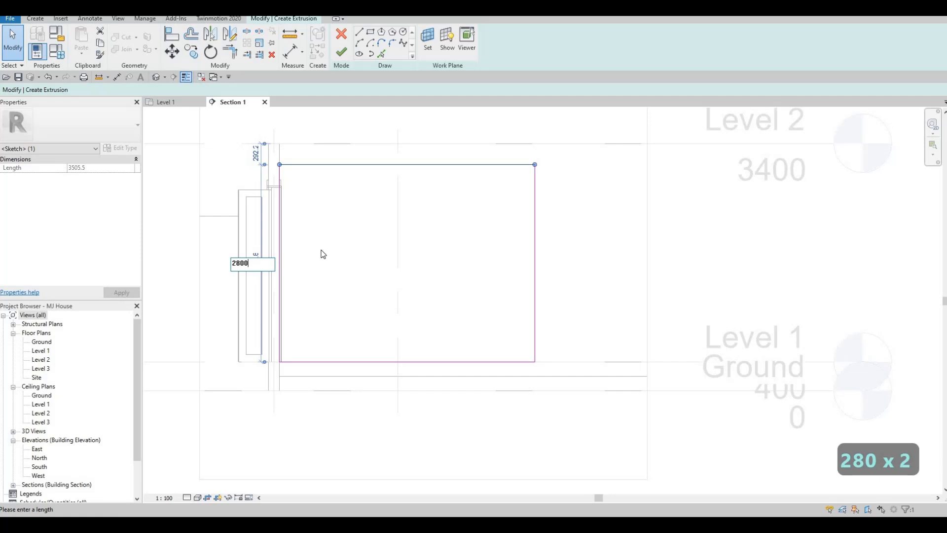
key("Return")
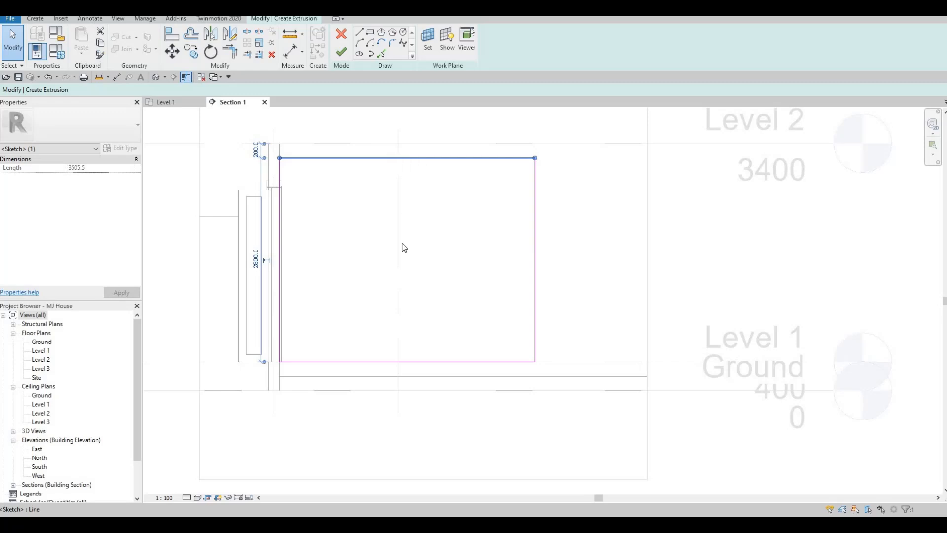
key("Escape")
key("Escape")
Step: Check the sketch against the Level 1 plan and set the rectangle's width from the grid C wall to 3850 mm
left_click(535, 229)
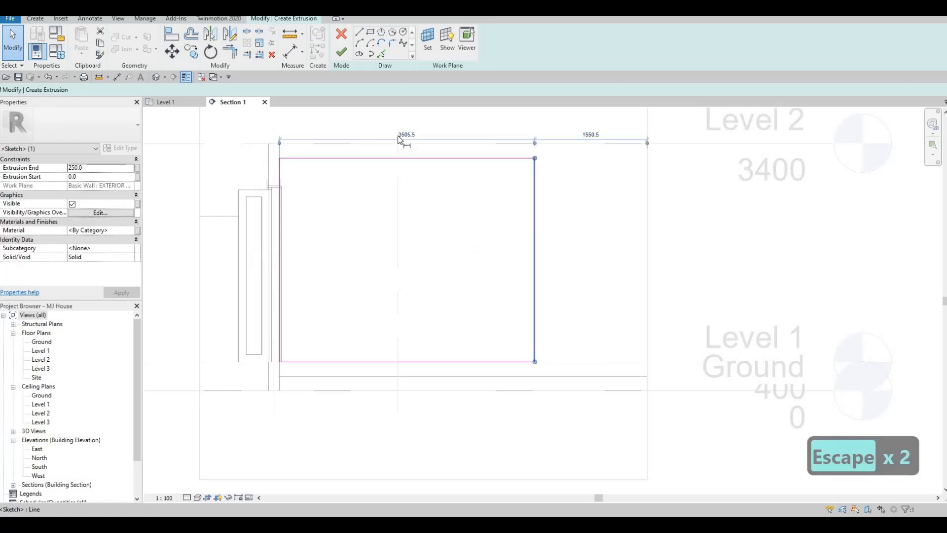
left_click(170, 102)
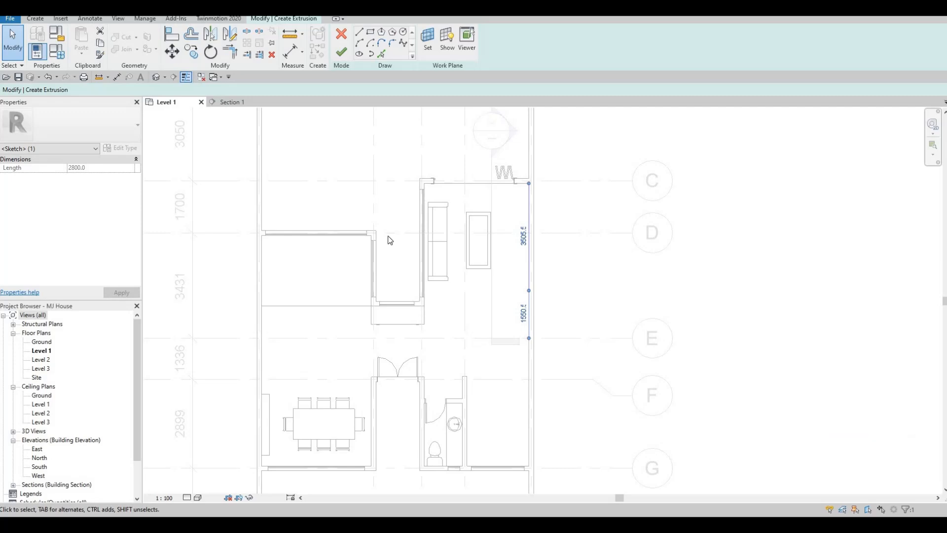
left_click(228, 103)
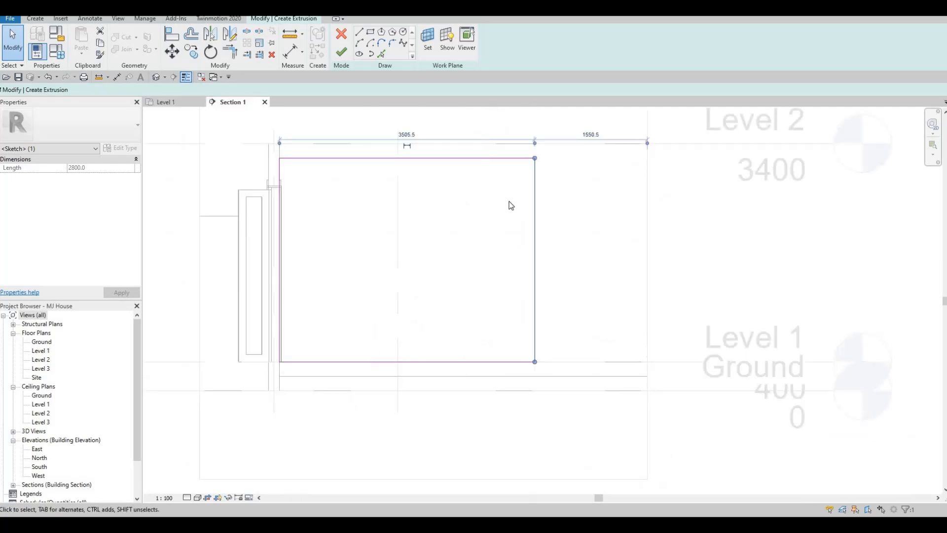
key("Escape")
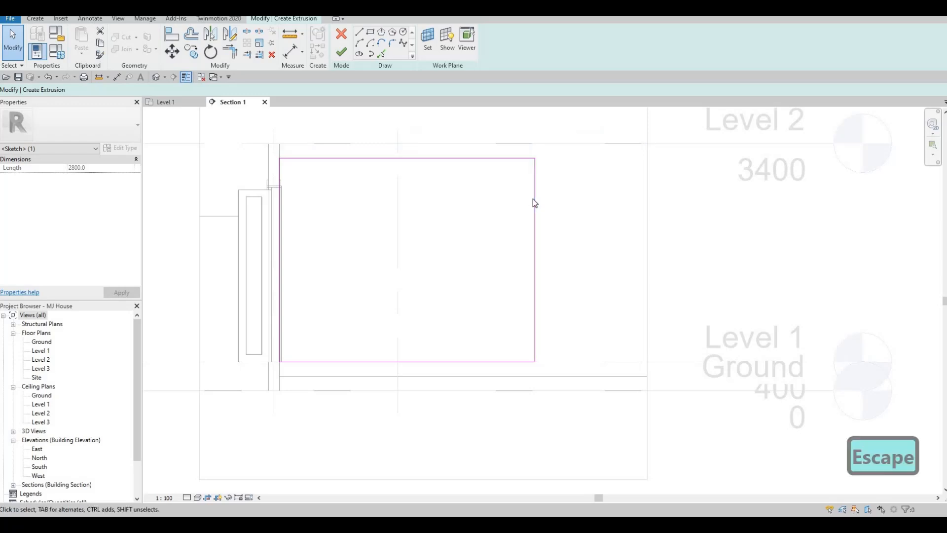
key("Escape")
left_click(405, 135)
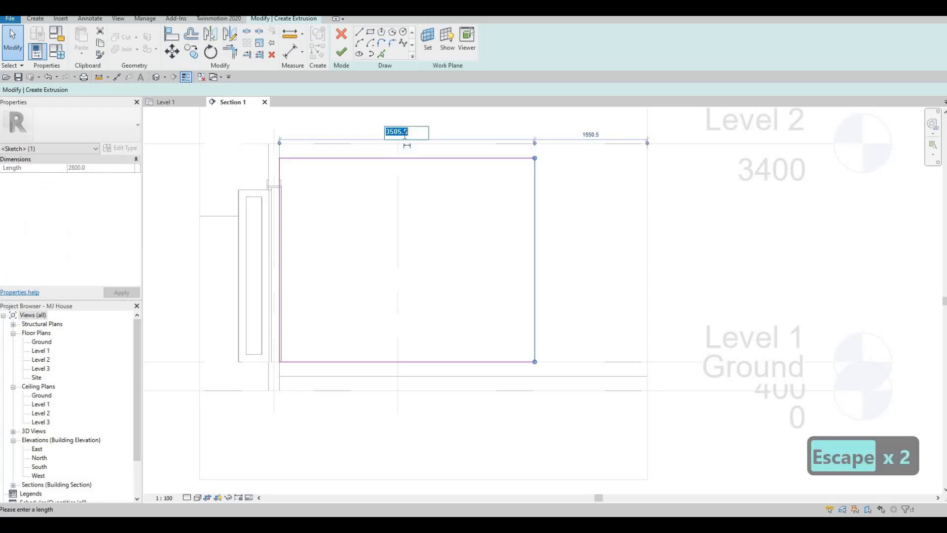
type("3850")
key("Return")
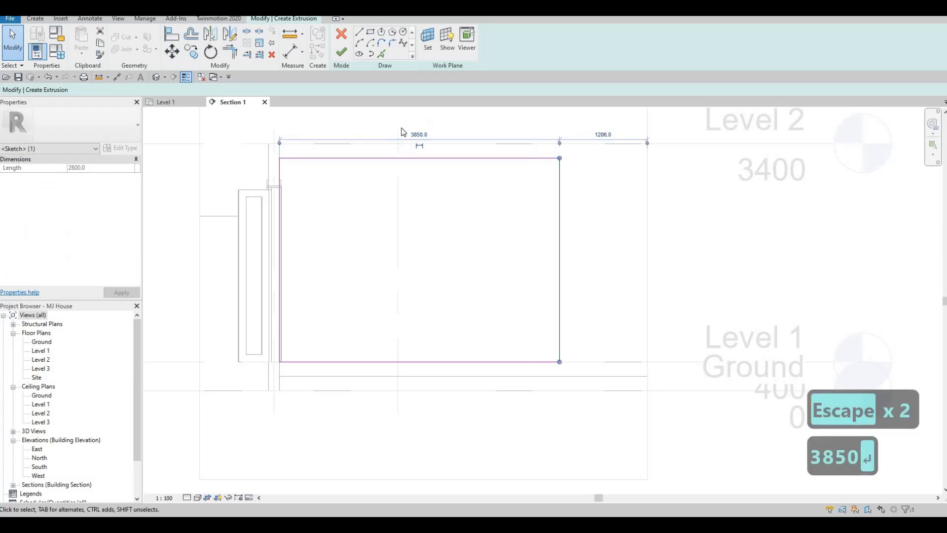
key("Escape")
key("Escape")
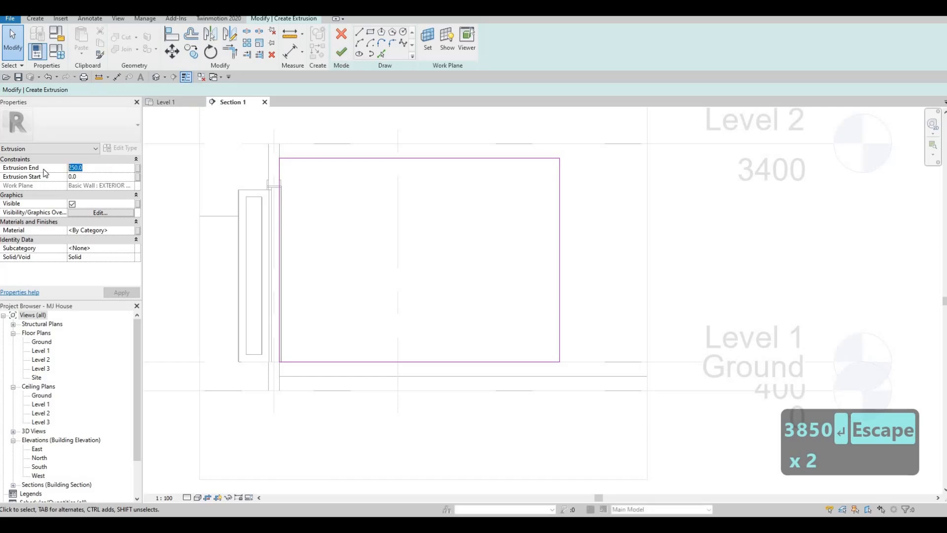
Step: Finish the extrusion with an extrusion end of 5 mm and the Wall Texture, Orange Peel material from the AEC Materials Paint category
type("5")
key("Return")
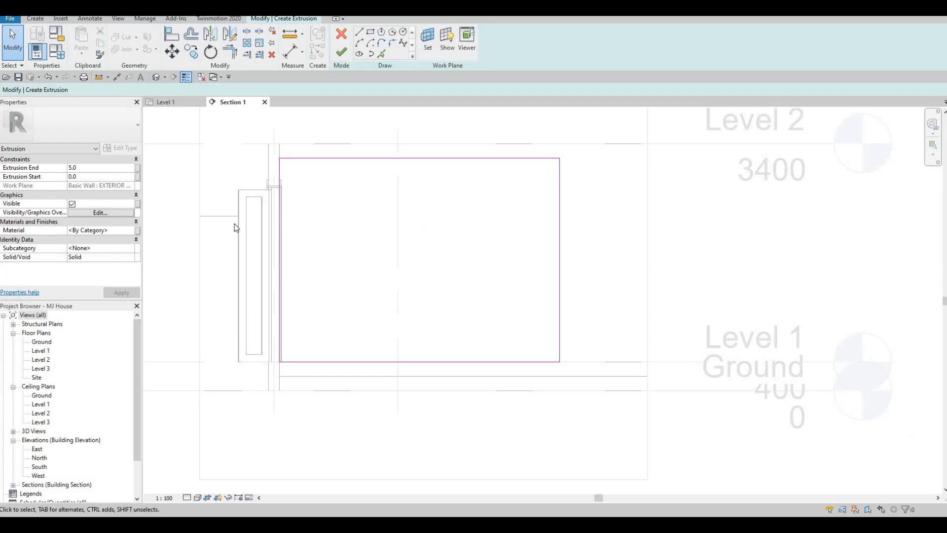
left_click(128, 230)
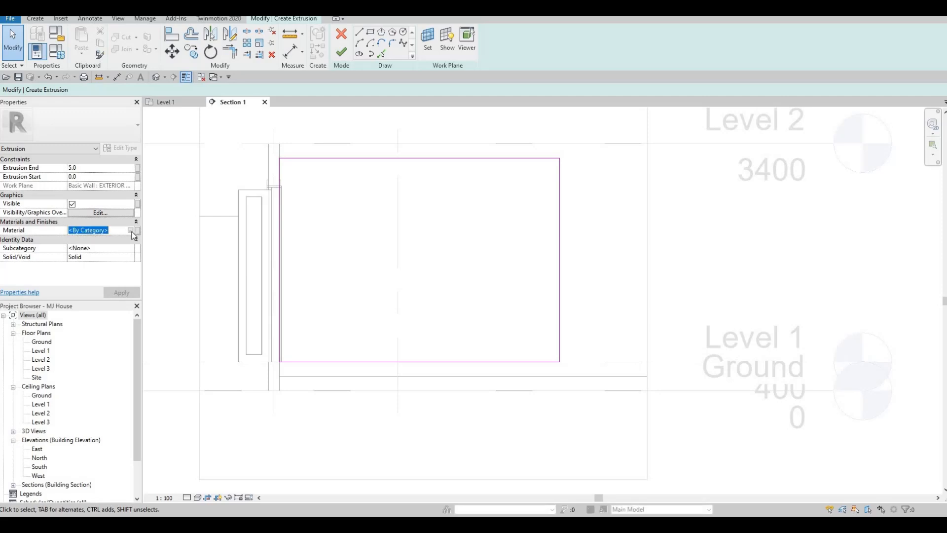
left_click(131, 231)
scroll(316, 210, "down", 5)
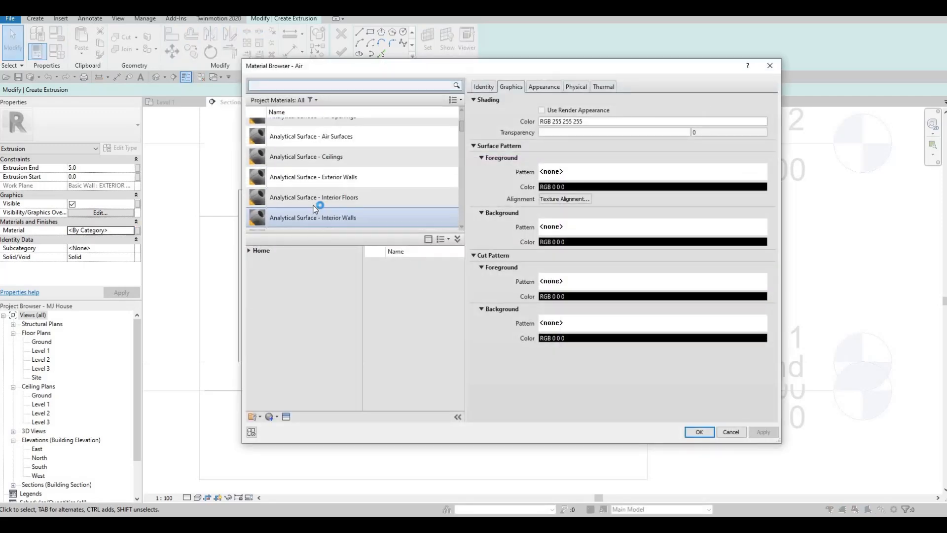
scroll(312, 205, "down", 3)
scroll(248, 250, "down", 3)
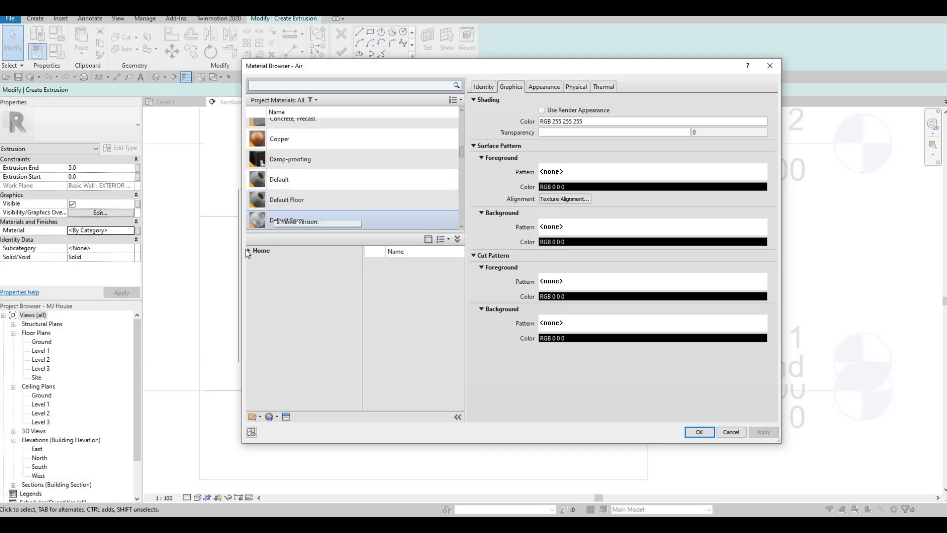
left_click(253, 254)
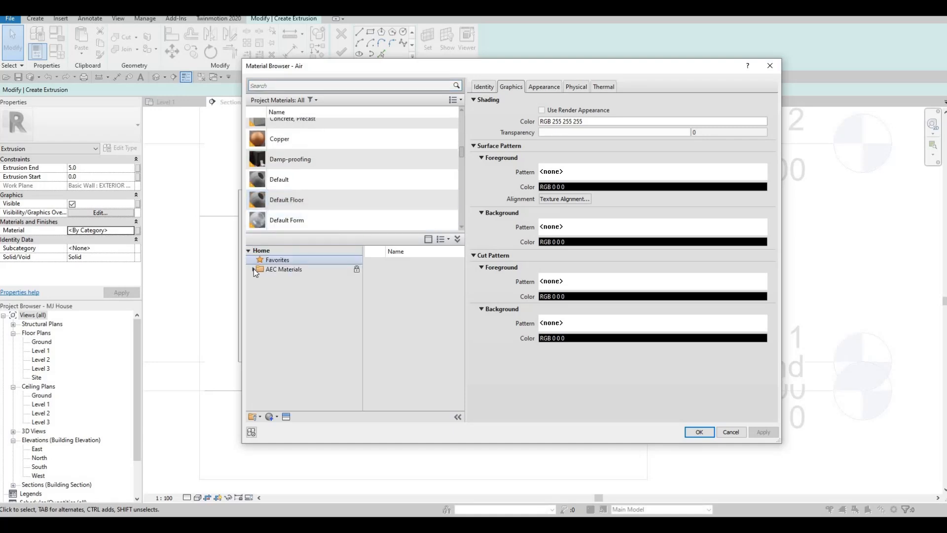
left_click(253, 260)
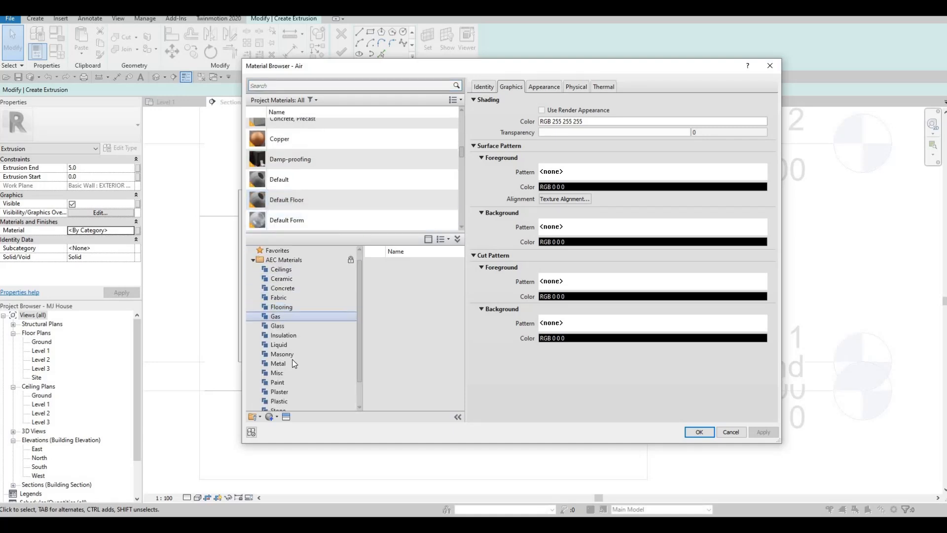
left_click(280, 382)
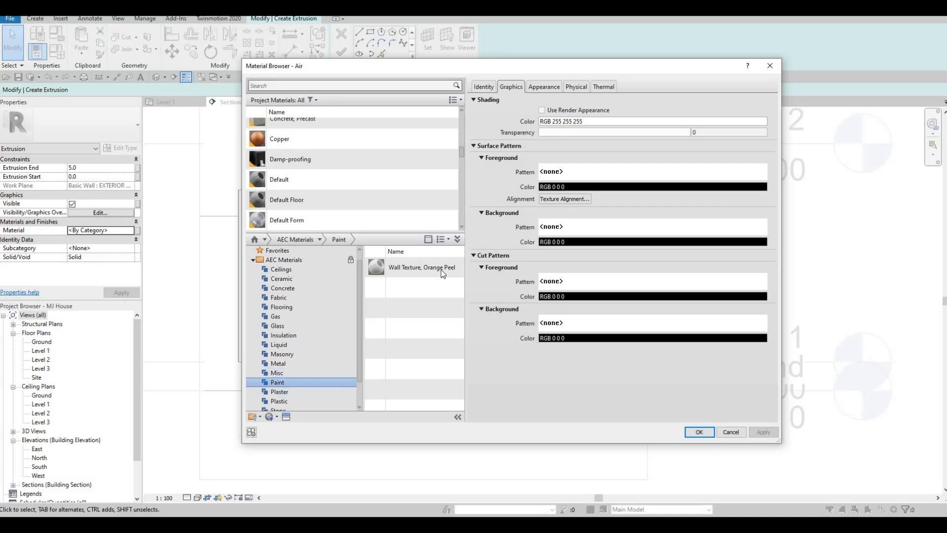
left_click(448, 266)
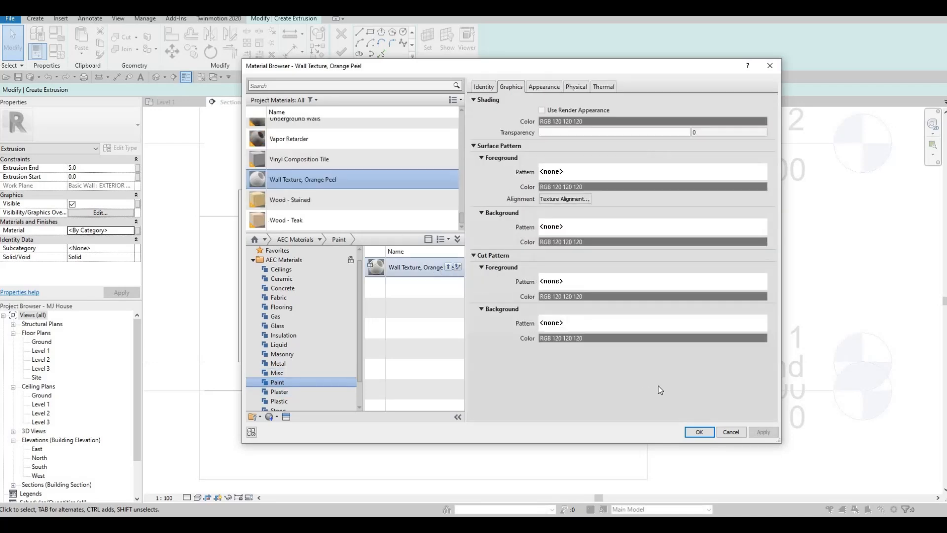
left_click(698, 433)
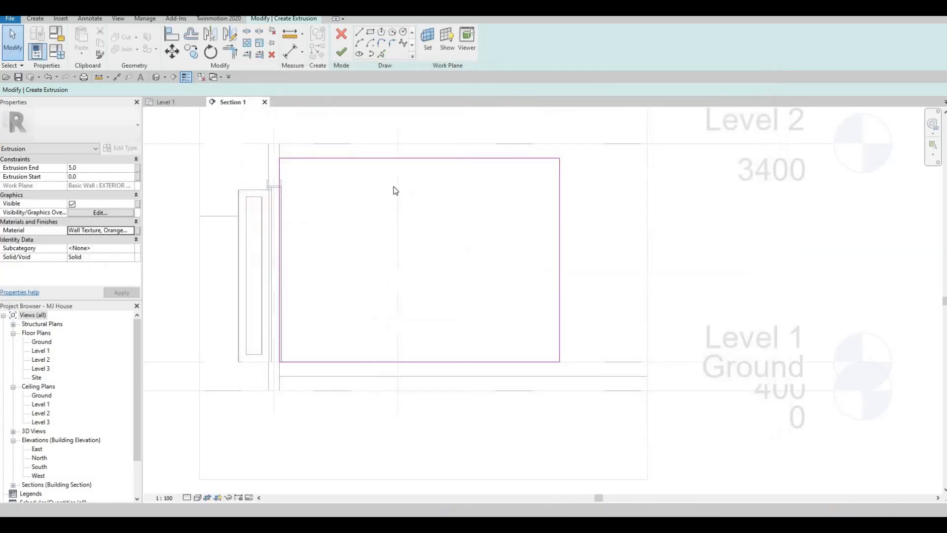
left_click(340, 52)
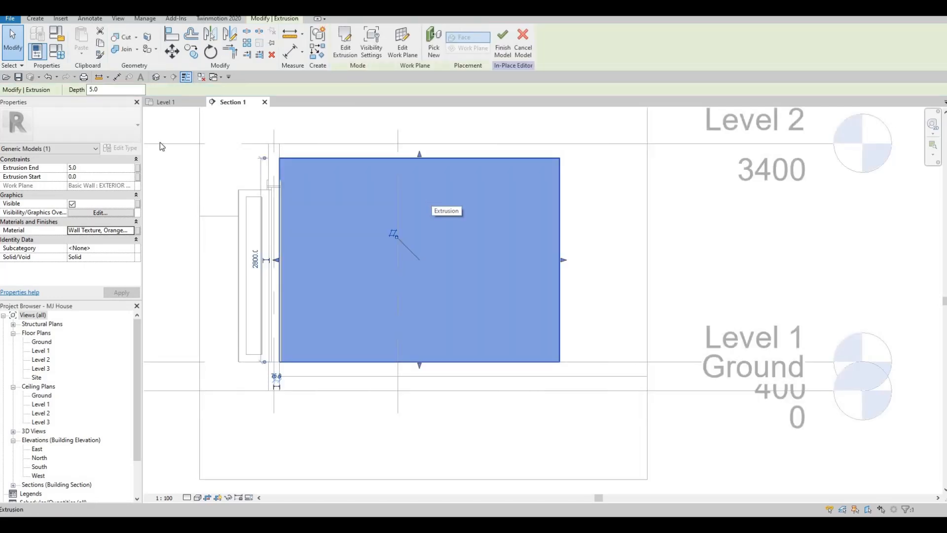
Step: In the Level 1 plan, measure from the grid C wall to the end of the wall behind the sofa, and return to Section 1
key("Escape")
key("Escape")
left_click(178, 101)
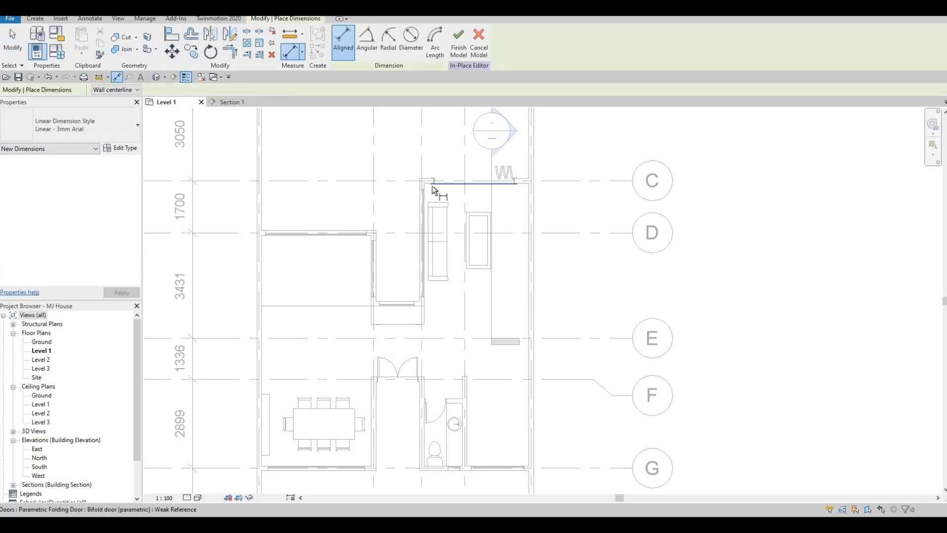
key("Tab")
key("Tab")
key("Tab")
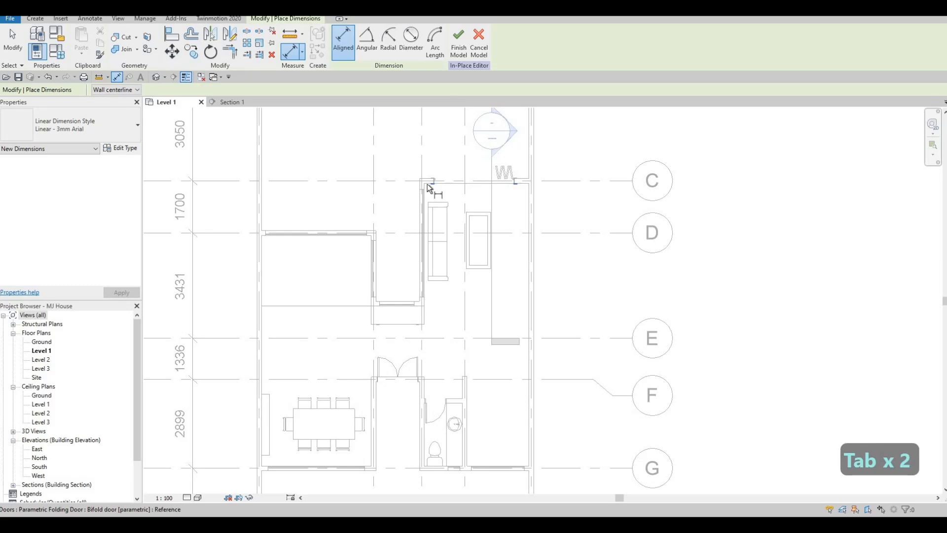
key("Tab")
key("Tab")
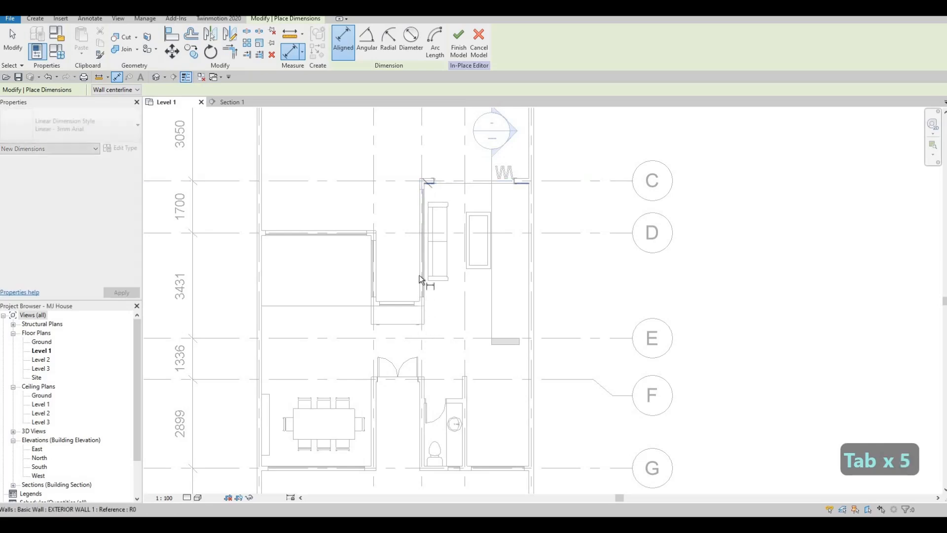
scroll(422, 274, "up", 3)
key("Tab")
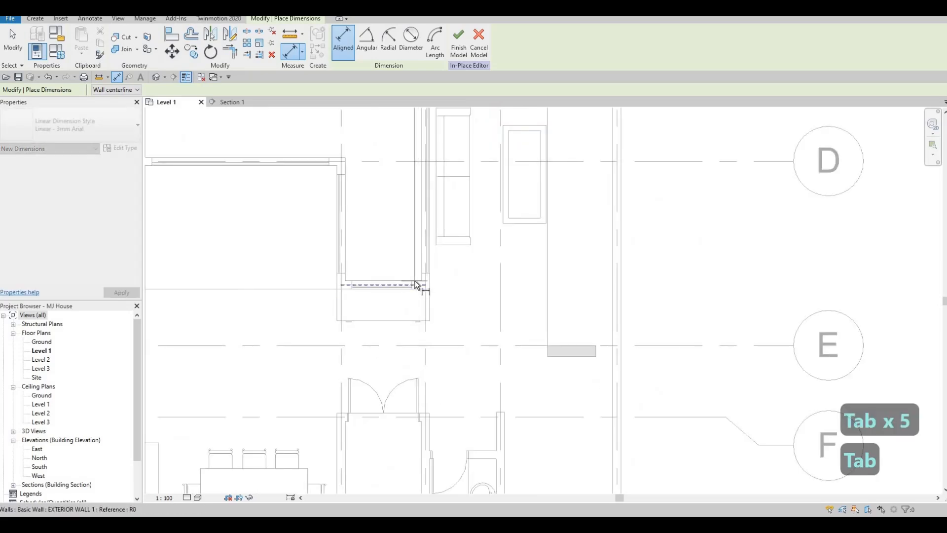
key("Tab")
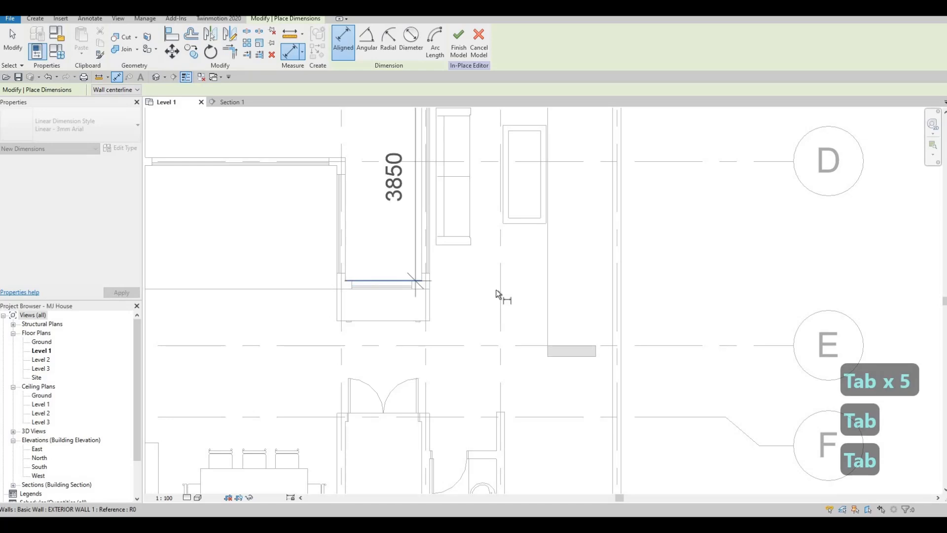
scroll(417, 328, "down", 3)
key("Escape")
key("Escape")
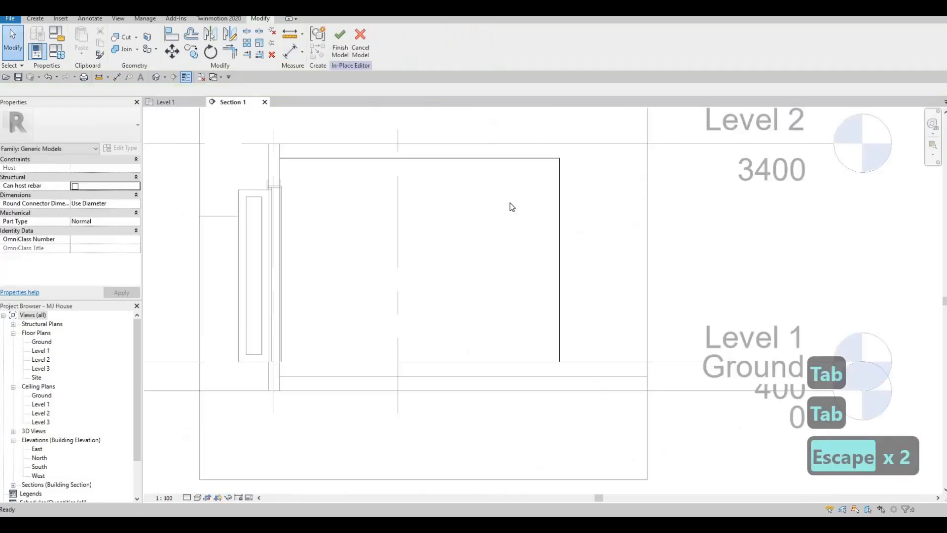
key("Escape")
Step: Start a second extrusion on the face of the first panel and sketch a rectangle about 1660 mm high inside its outline
middle_click_drag(402, 165, 387, 211)
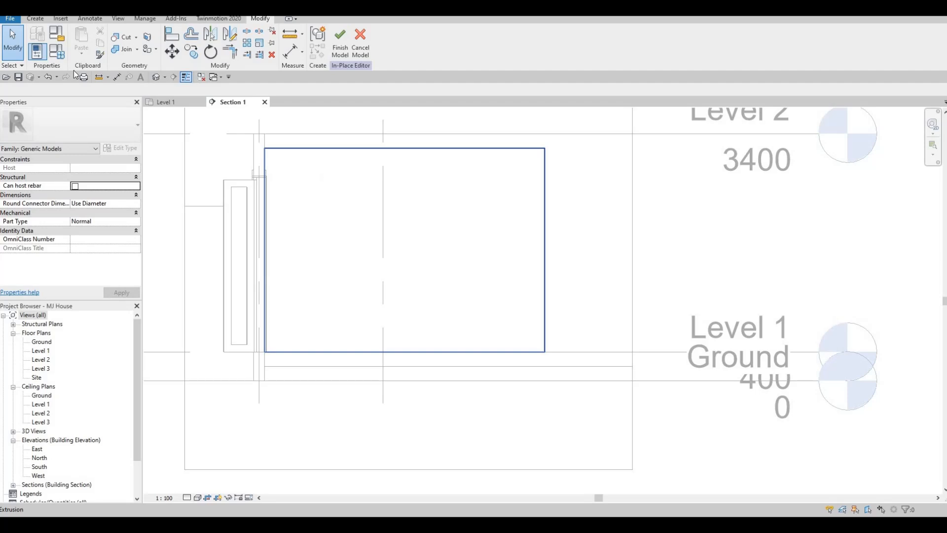
left_click(37, 20)
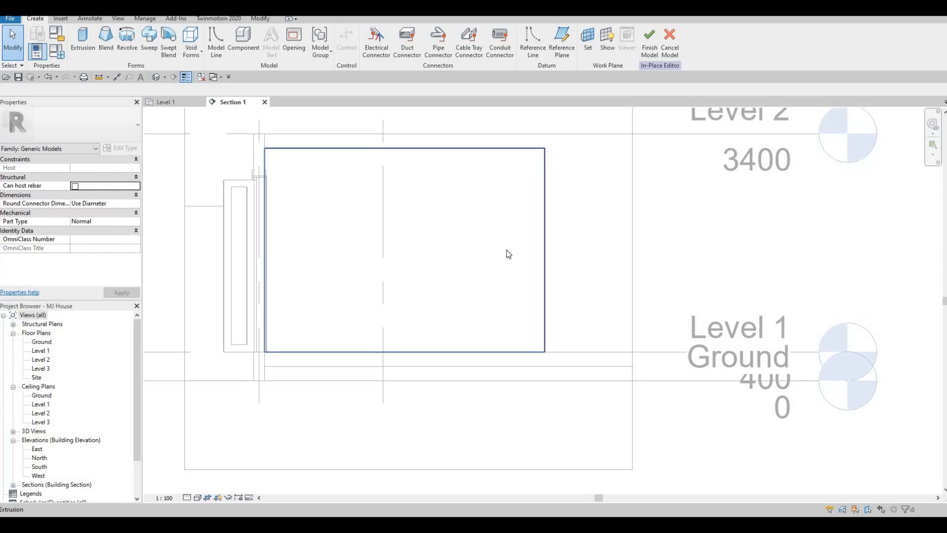
left_click(83, 40)
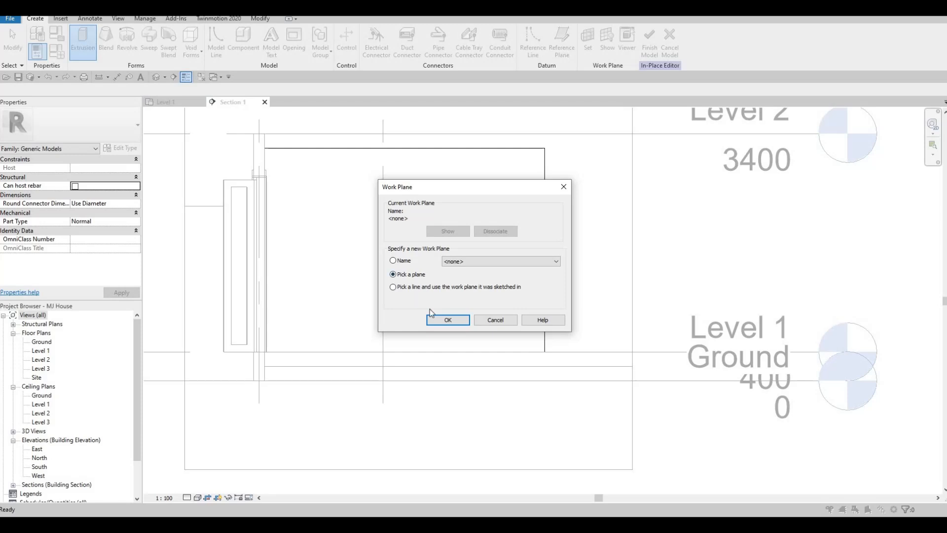
key("Return")
left_click(380, 215)
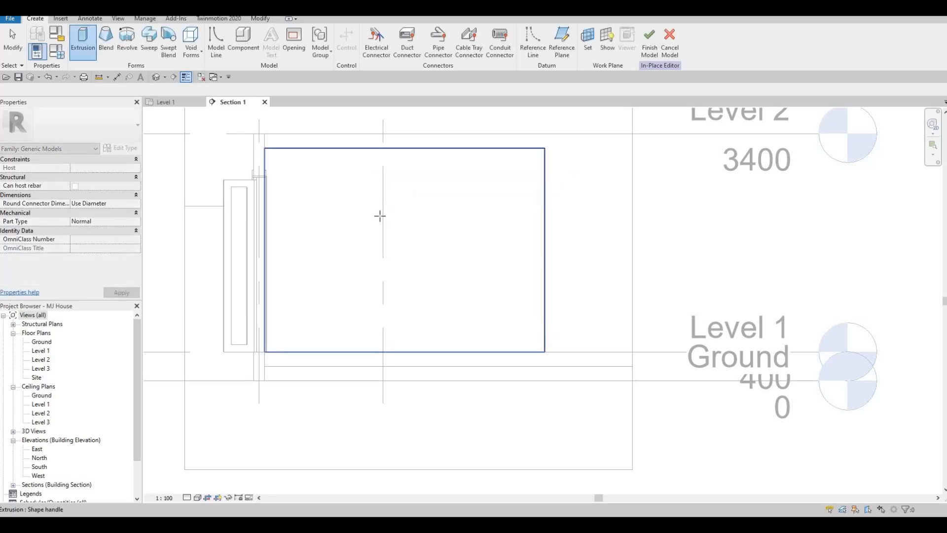
left_click(371, 33)
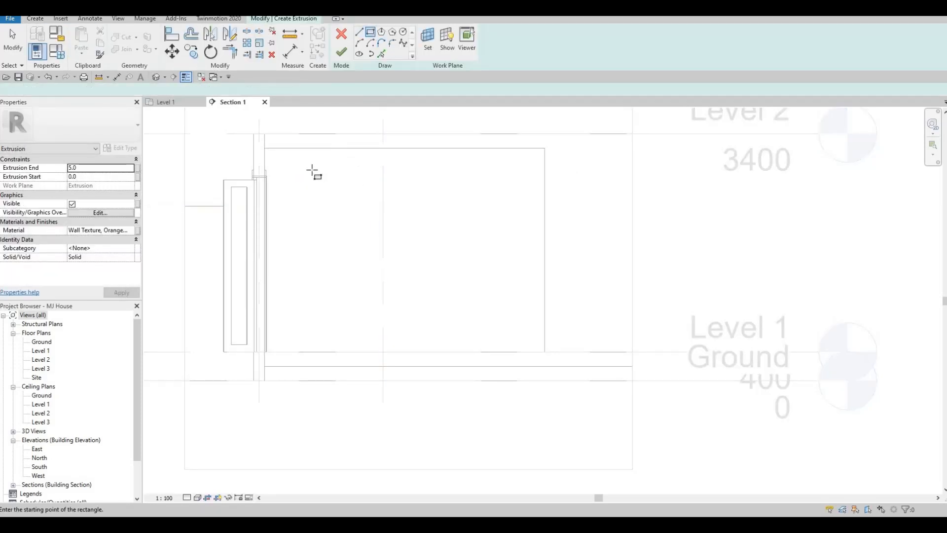
left_click(307, 182)
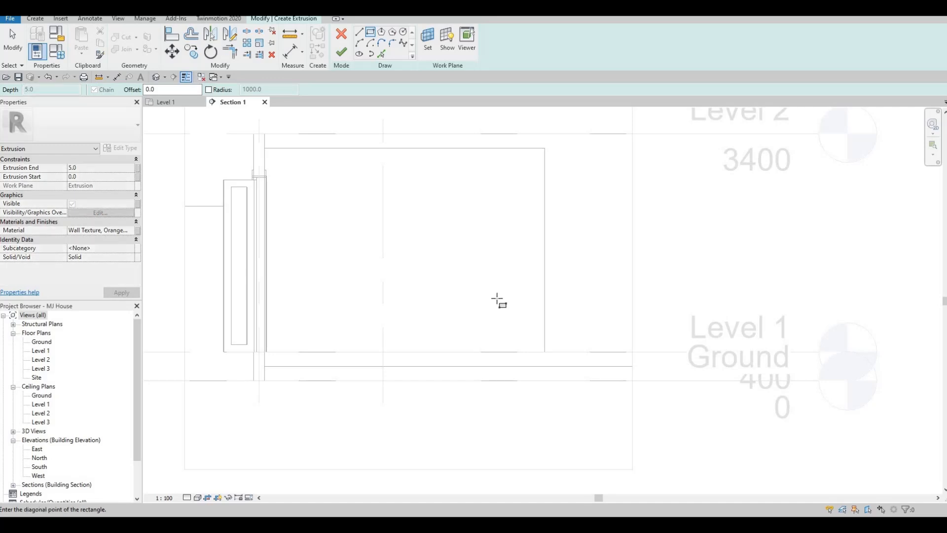
left_click(501, 301)
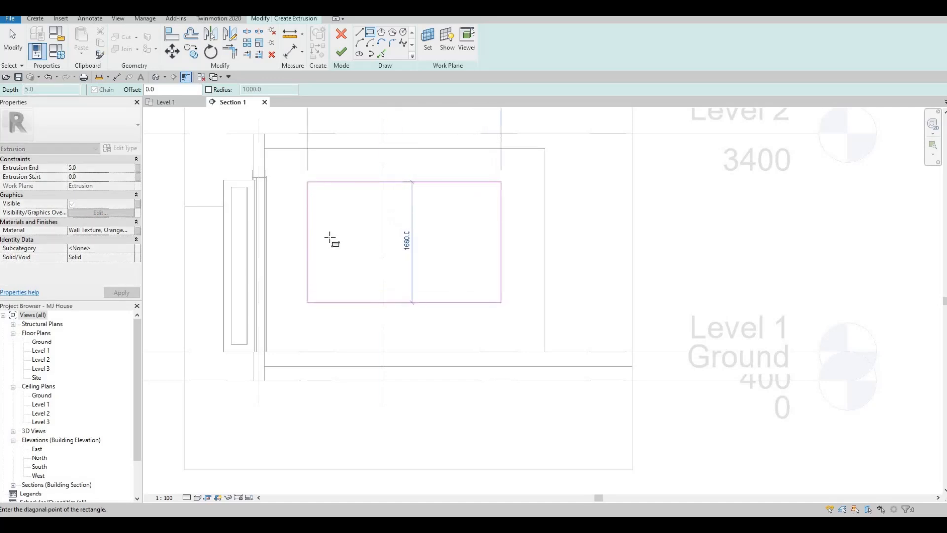
key("Escape")
key("Escape")
Step: Move the inner rectangle's left edge inward so that the rectangle is about 2460 mm wide
left_click_drag(309, 216, 324, 215)
key("Escape")
key("Escape")
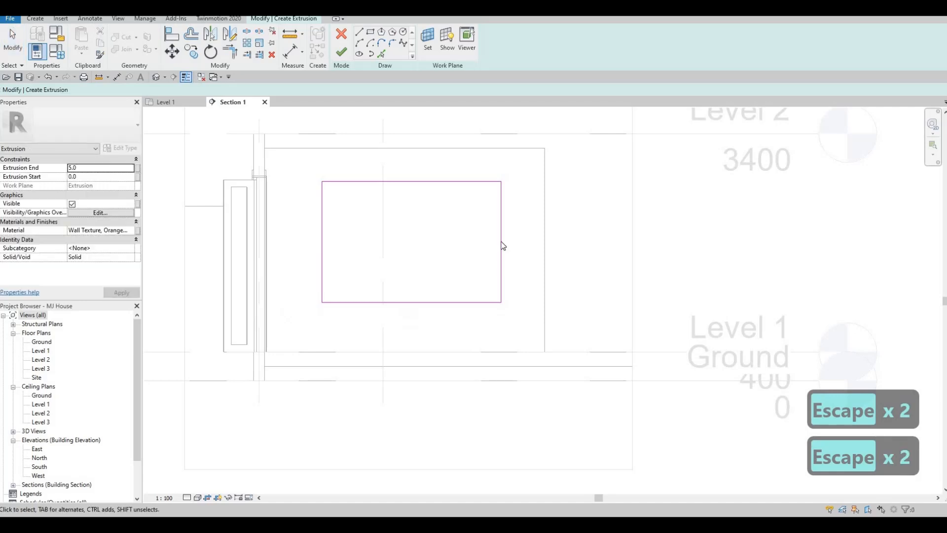
Step: Move the inner rectangle's right edge inward so that the rectangle is about 2360 mm wide
left_click(448, 303)
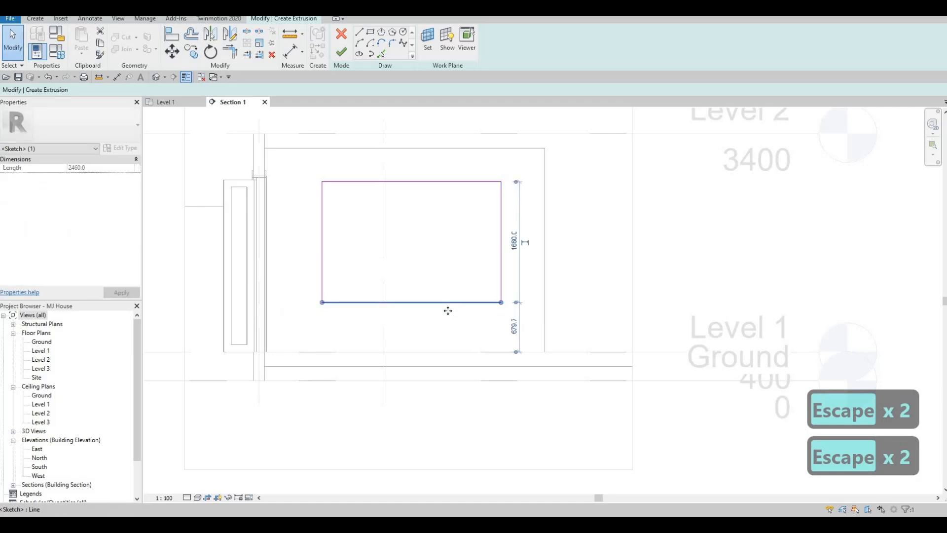
key("Escape")
left_click(501, 228)
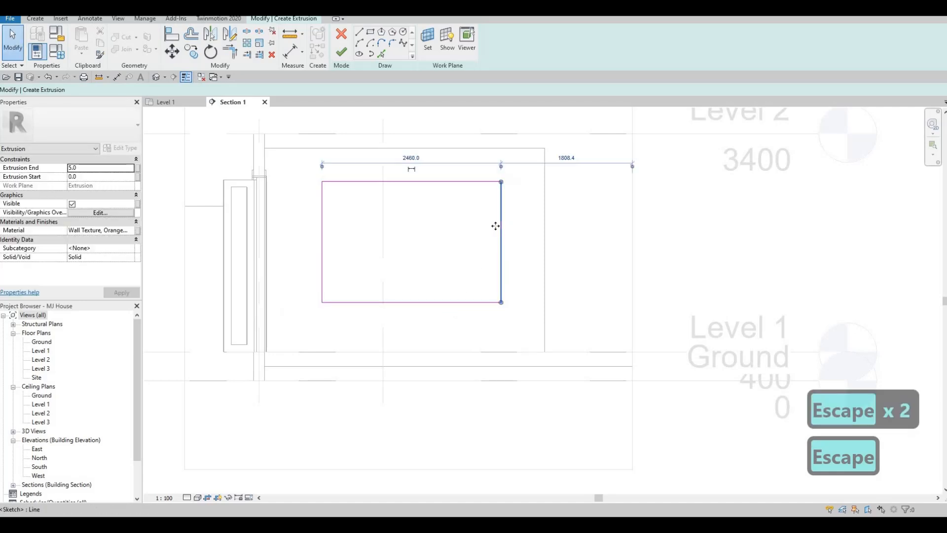
left_click_drag(492, 228, 493, 231)
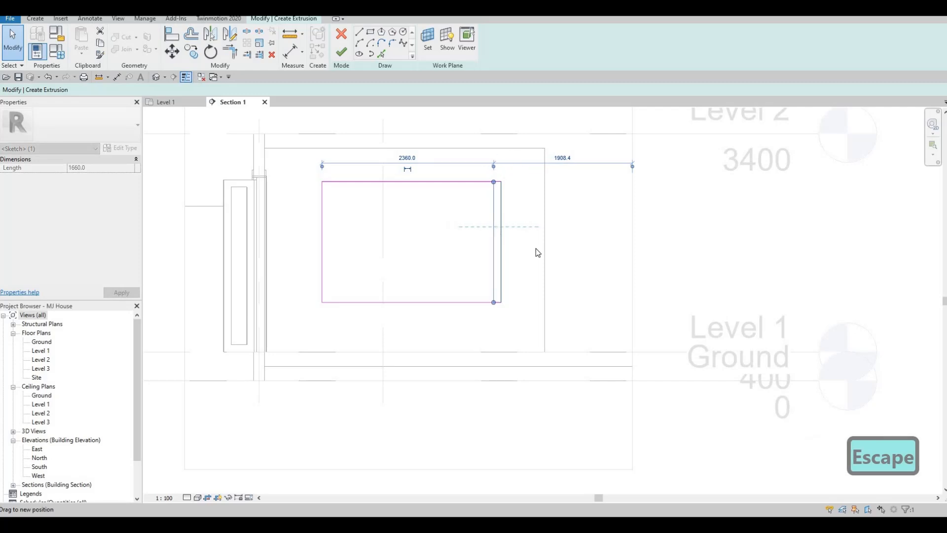
key("Escape")
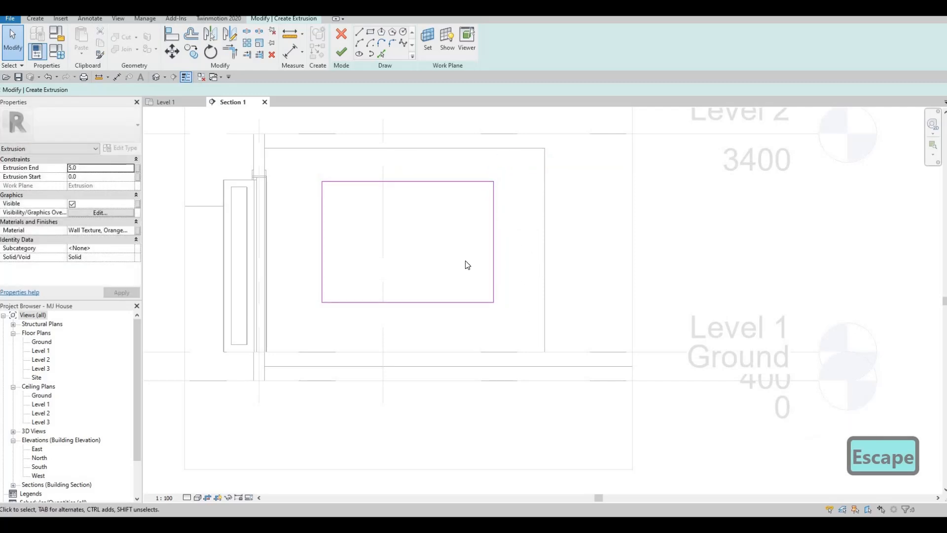
Step: Finish the inner extrusion and the in-place model with a 50 mm extrusion end and the Granite, Cut, Rough material from AEC Materials Stone
left_click(99, 168)
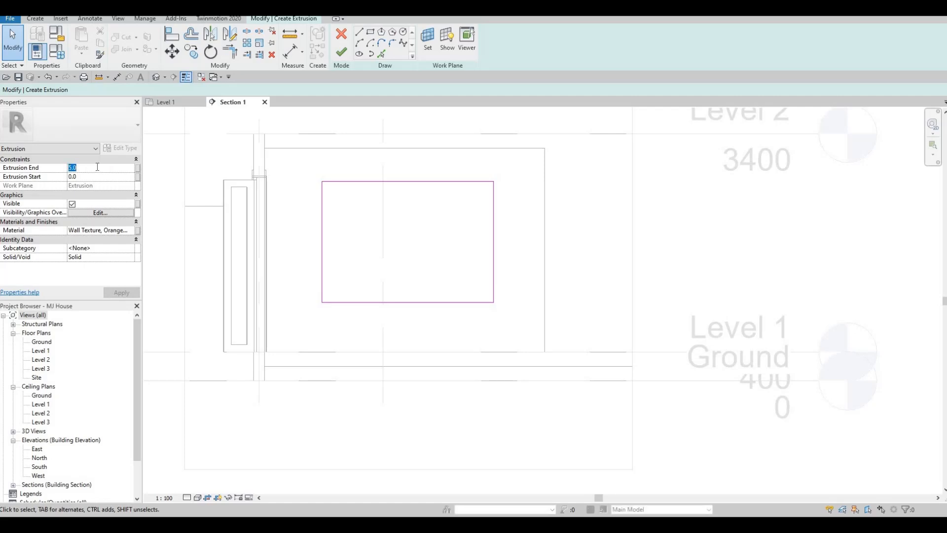
type("50")
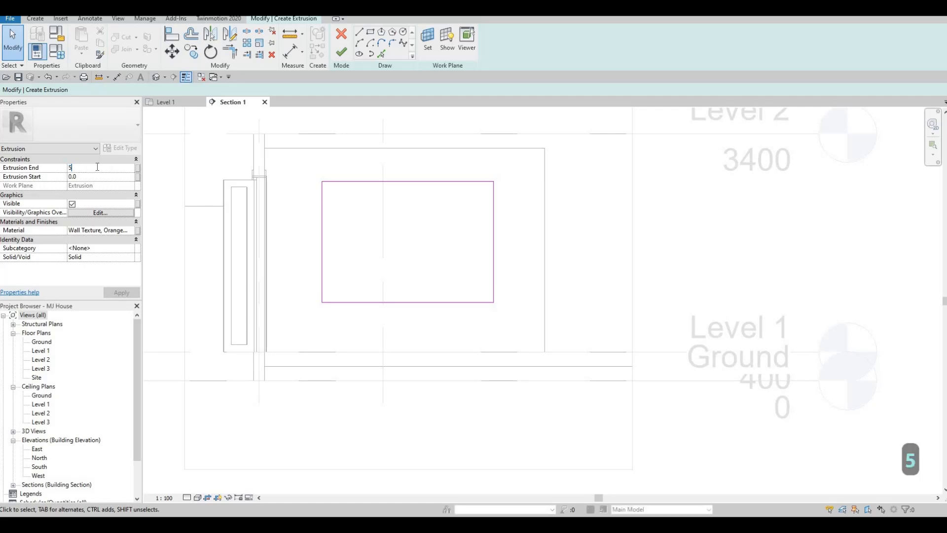
left_click(132, 230)
left_click(137, 230)
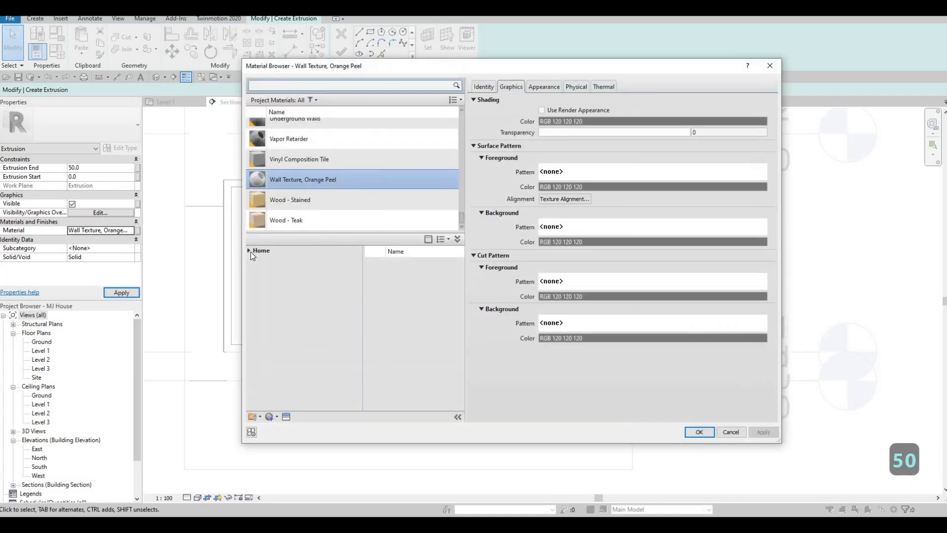
left_click(249, 250)
left_click(253, 269)
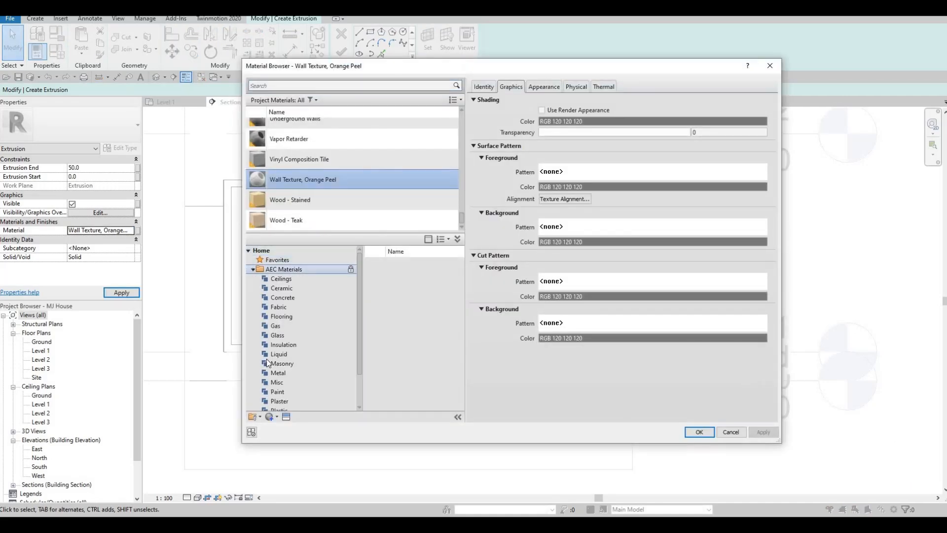
scroll(275, 377, "down", 2)
left_click(278, 382)
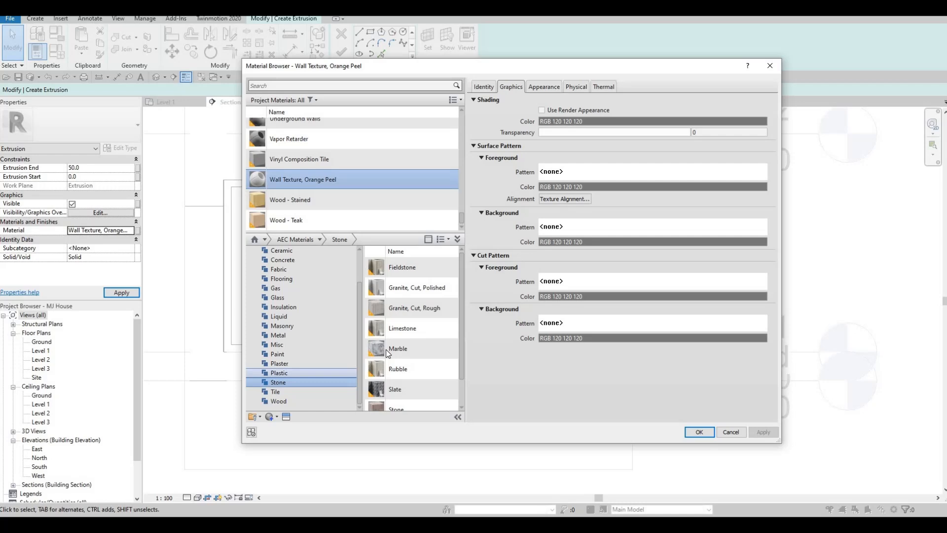
left_click(442, 307)
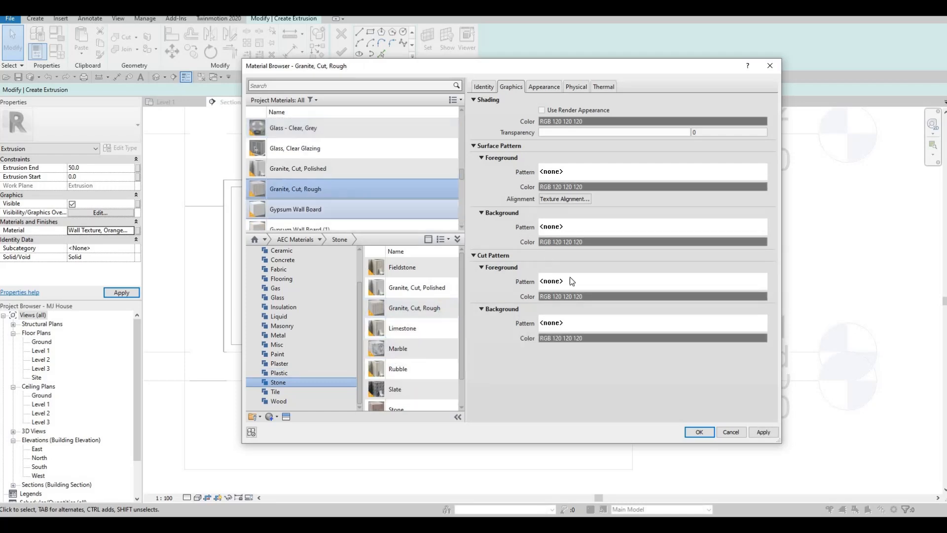
left_click(700, 433)
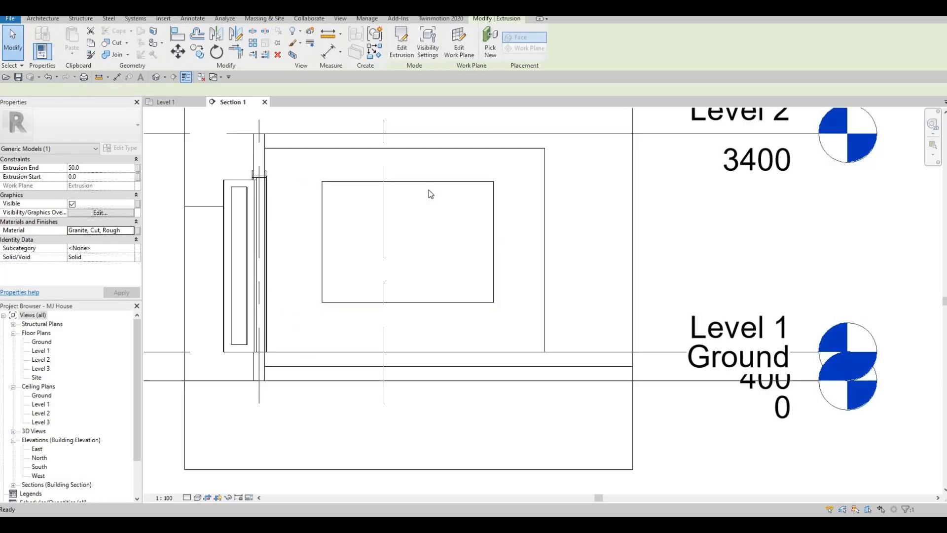
key("Escape")
key("Escape")
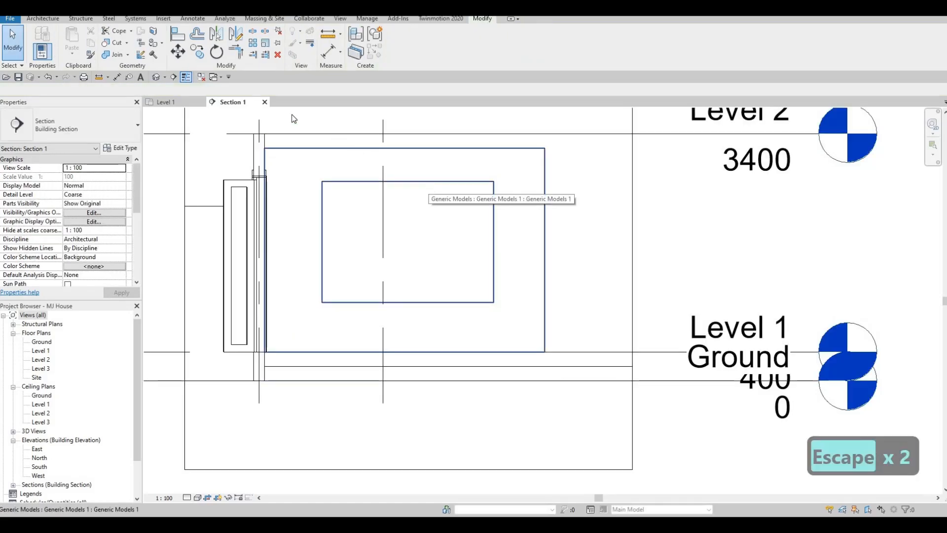
Step: Isolate the feature panel in a 3D section box and orbit to view its front face at an angle
left_click(428, 188)
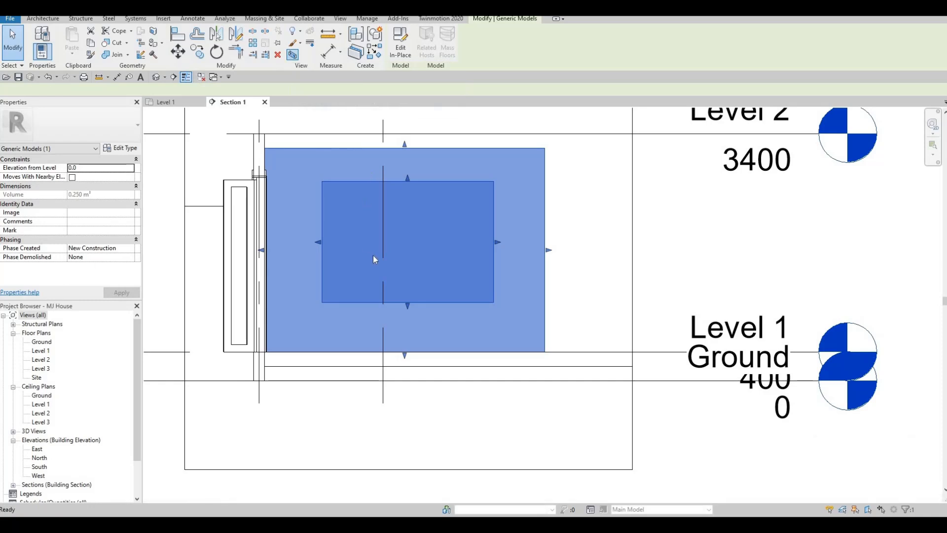
middle_click_drag(523, 344, 576, 315, "shift")
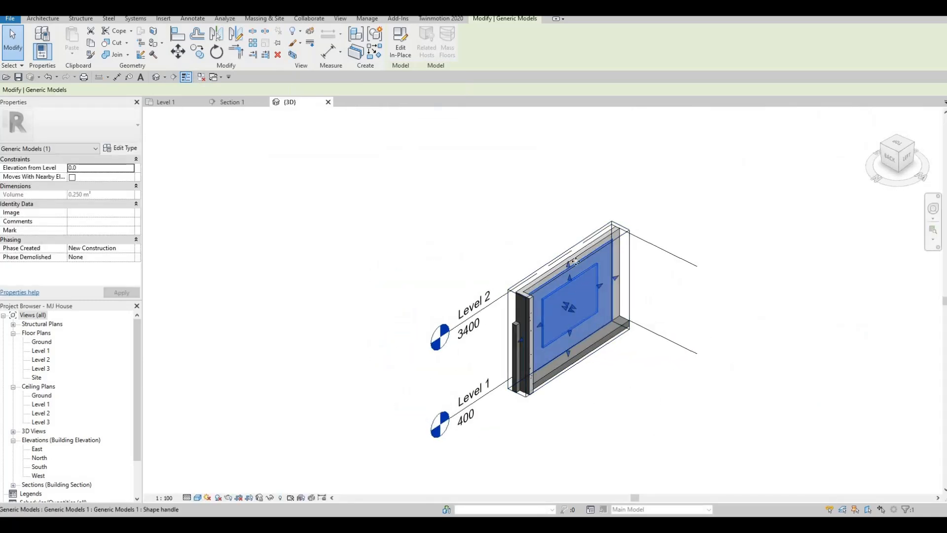
middle_click_drag(285, 116, 286, 130, "shift")
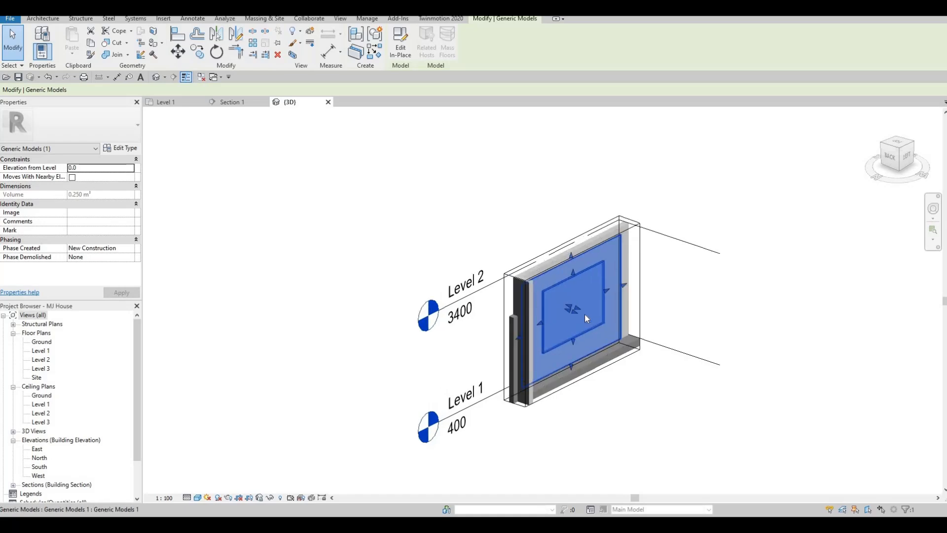
middle_click_drag(584, 315, 606, 327, "shift")
Step: Extend the section box into the room and sideways to include the coffee table and sofa in front of the panel
left_click(606, 326)
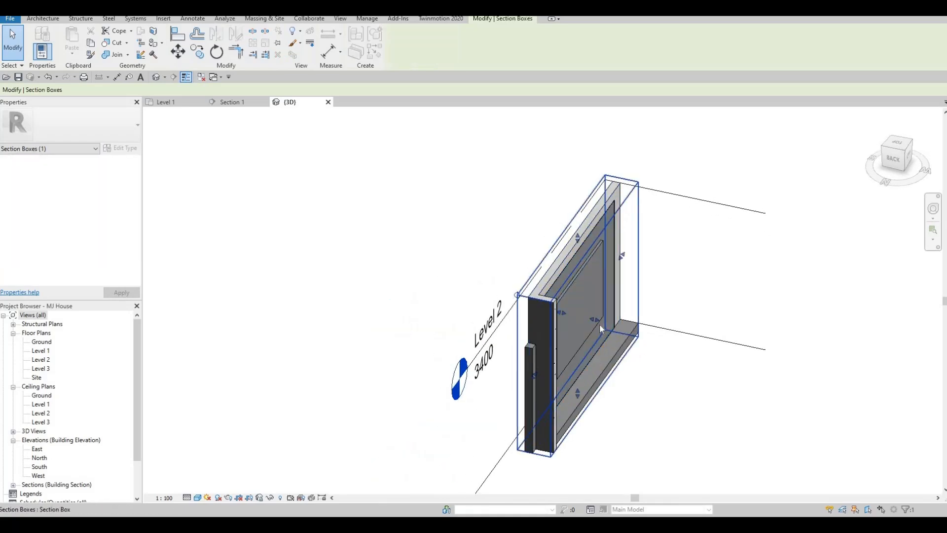
left_click_drag(658, 334, 656, 335)
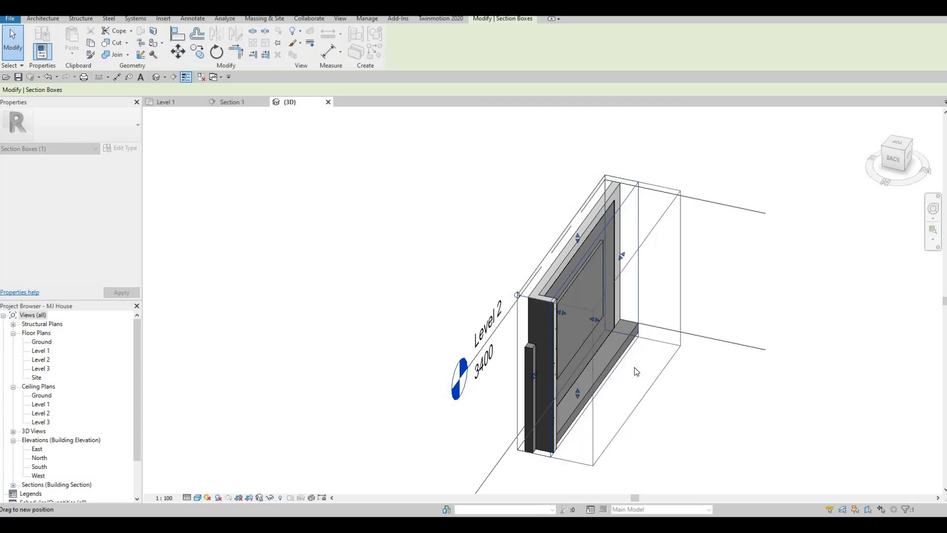
middle_click_drag(636, 370, 655, 383, "shift")
left_click_drag(655, 382, 659, 387)
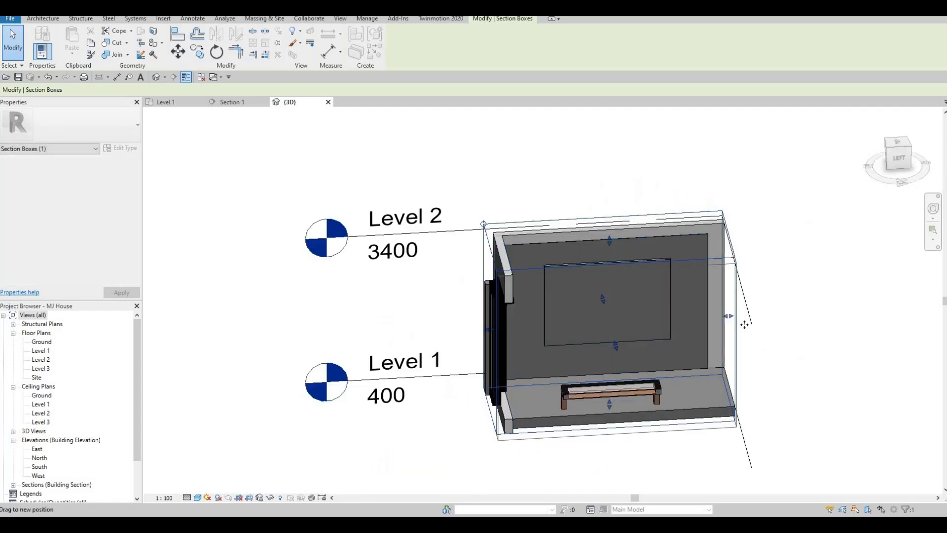
left_click_drag(734, 338, 753, 338)
middle_click_drag(601, 333, 621, 367, "shift")
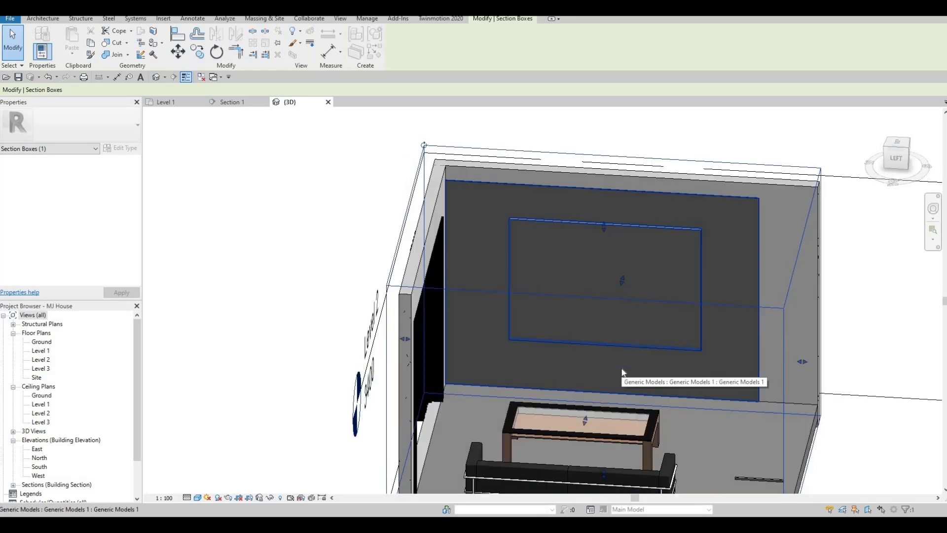
middle_click_drag(534, 357, 554, 249, "shift")
Step: Raise the bottom edge of the inner granite panel slightly with its shape handle in the 3D view
left_click(636, 338)
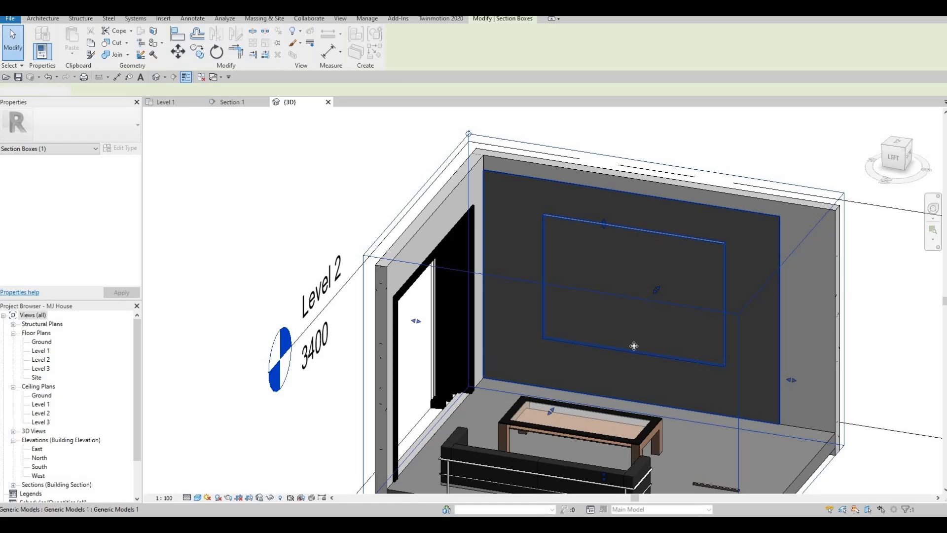
left_click_drag(636, 357, 635, 345)
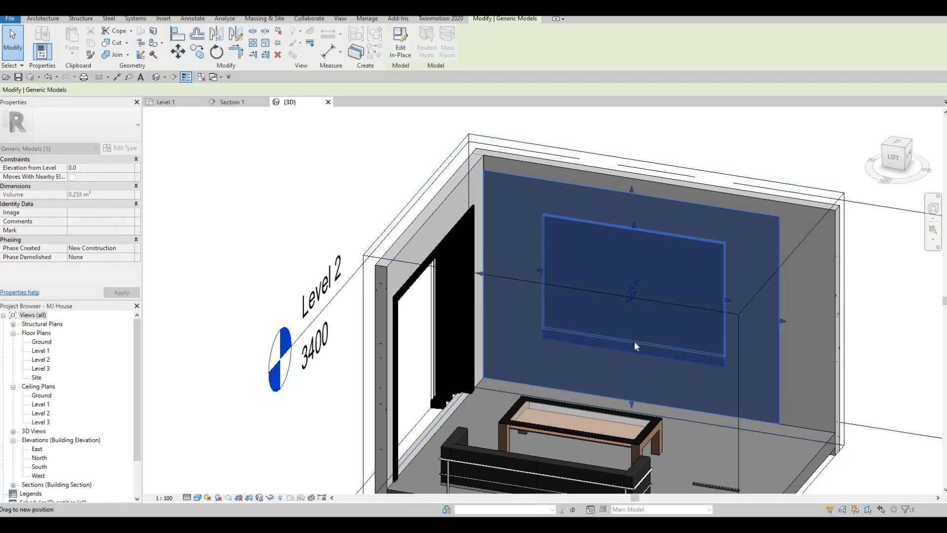
left_click_drag(561, 341, 561, 342)
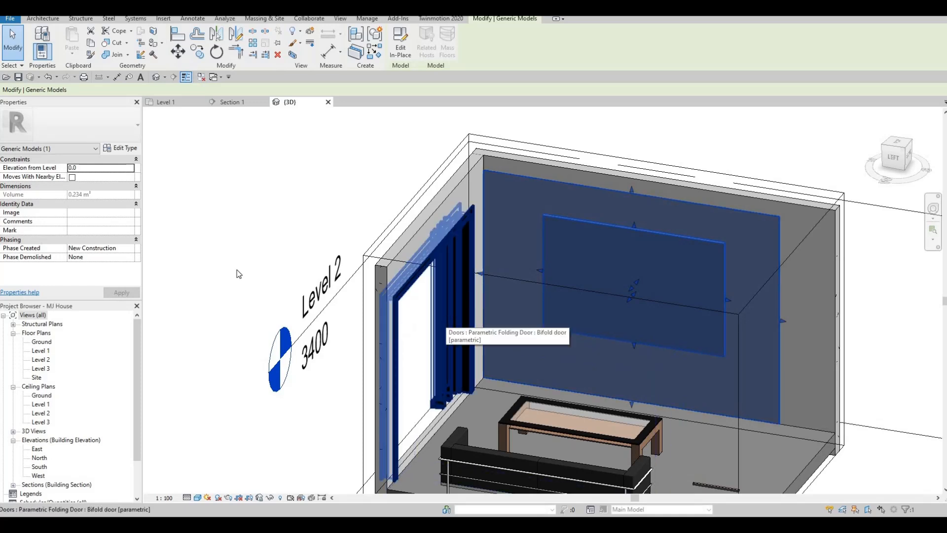
Step: In Section 1, edit the feature panel in place and start a new extrusion on the outer panel's face
left_click(241, 105)
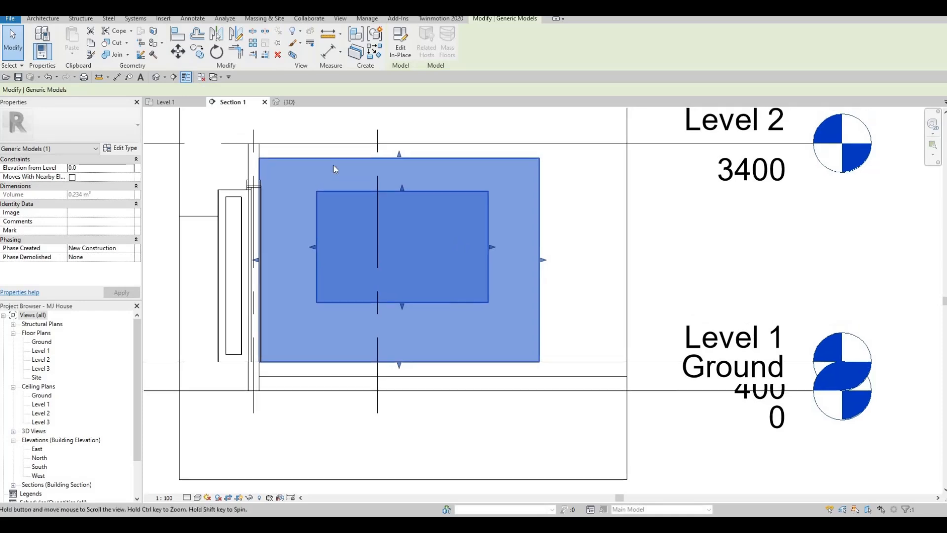
key("Escape")
key("Escape")
key("Escape")
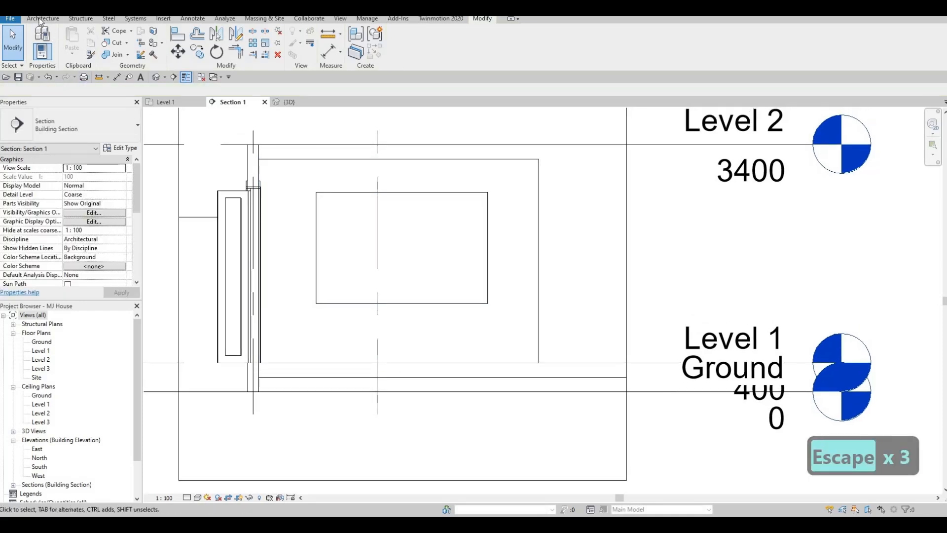
key("Escape")
key("Escape")
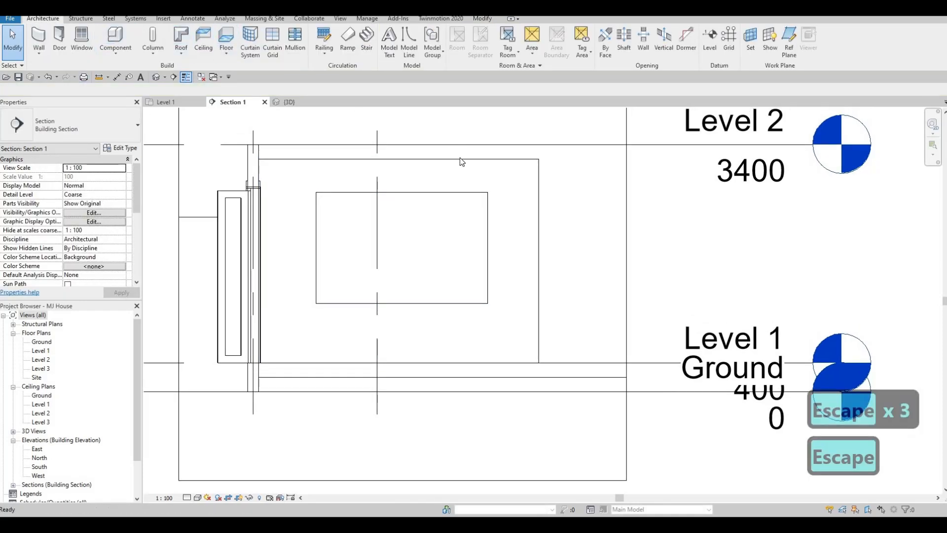
left_click(444, 145)
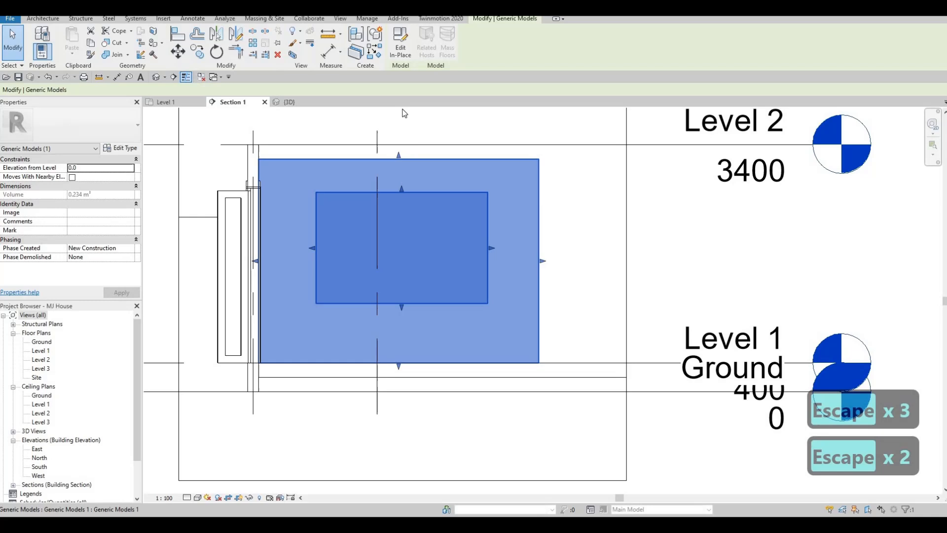
left_click(400, 43)
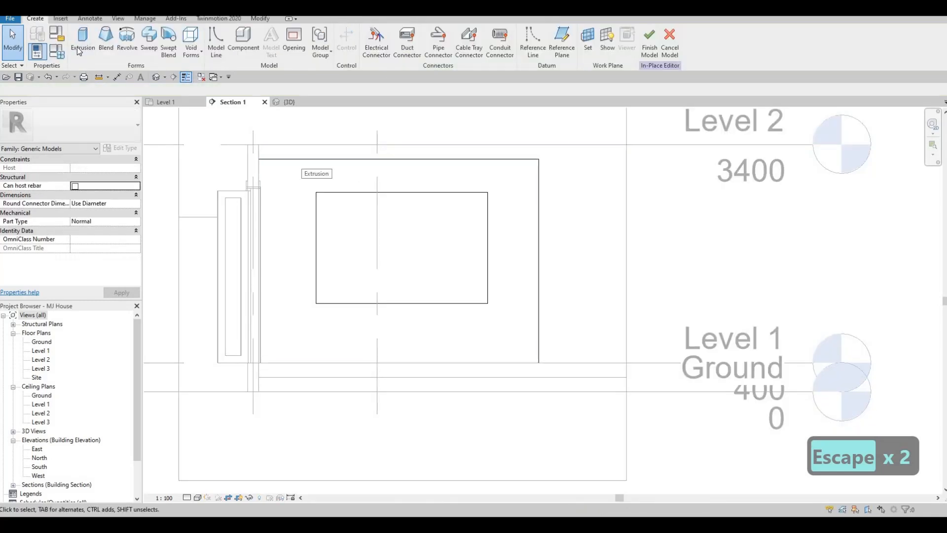
left_click(77, 58)
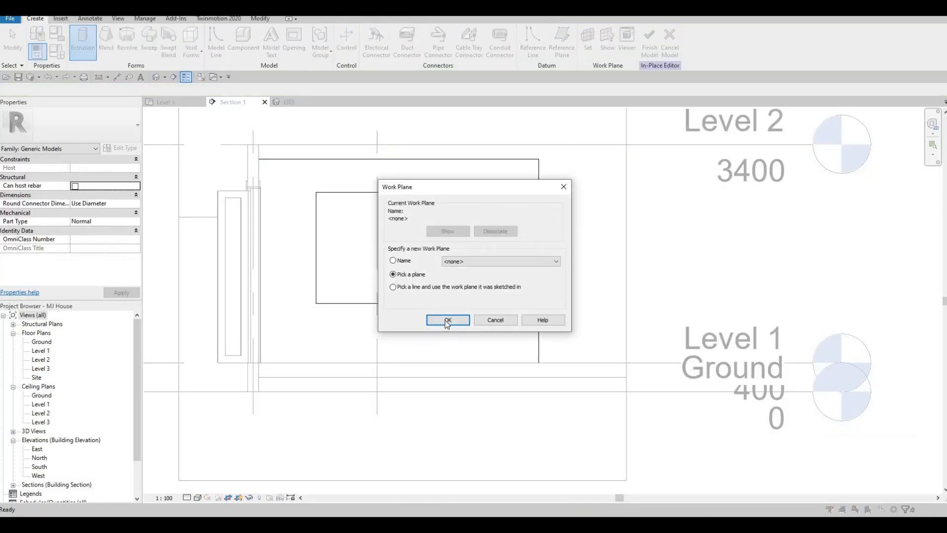
left_click(447, 321)
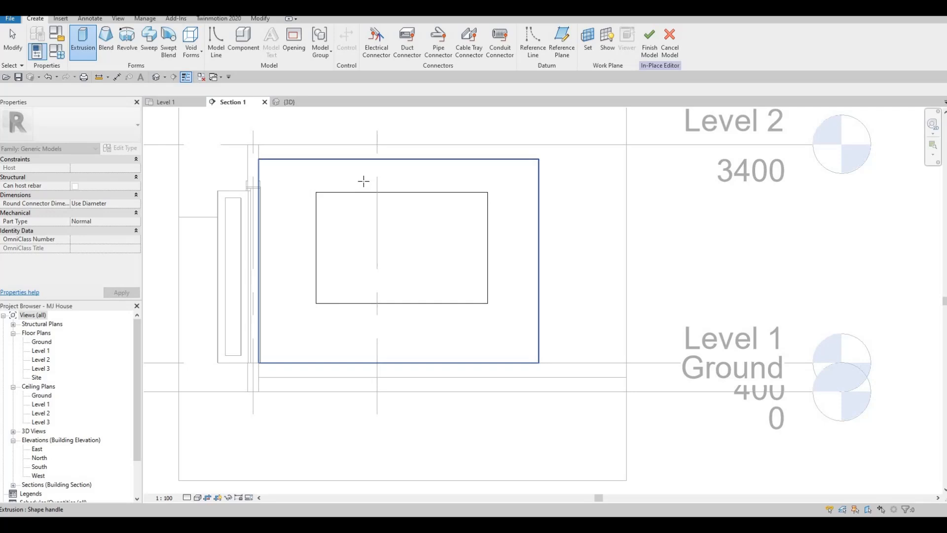
left_click(296, 167)
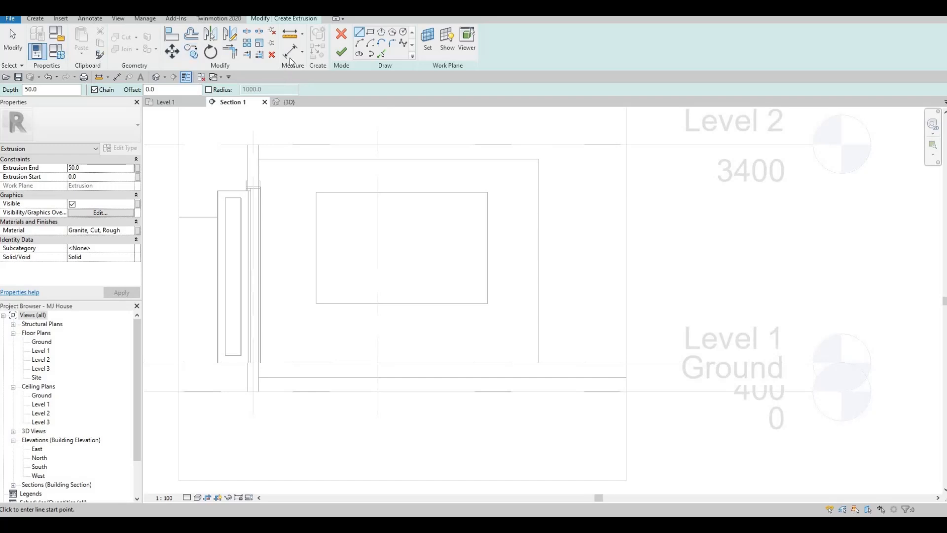
Step: Assign the Ash wood material from the AEC Materials library to the new extrusion
left_click(35, 18)
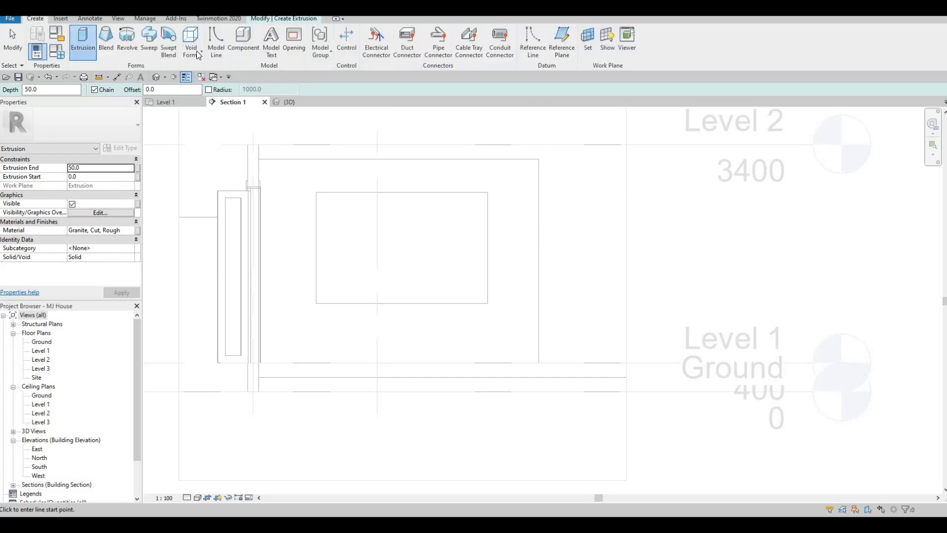
left_click(299, 19)
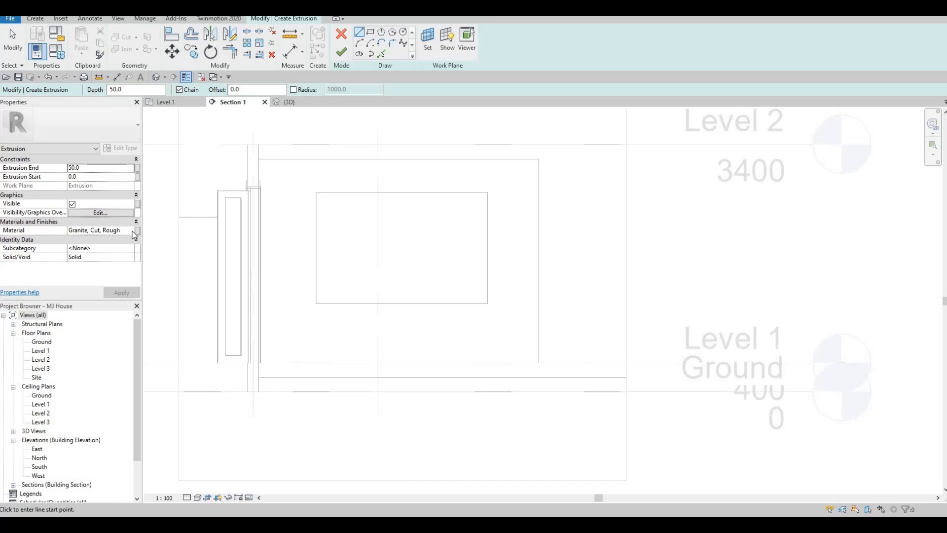
left_click(132, 232)
left_click(130, 230)
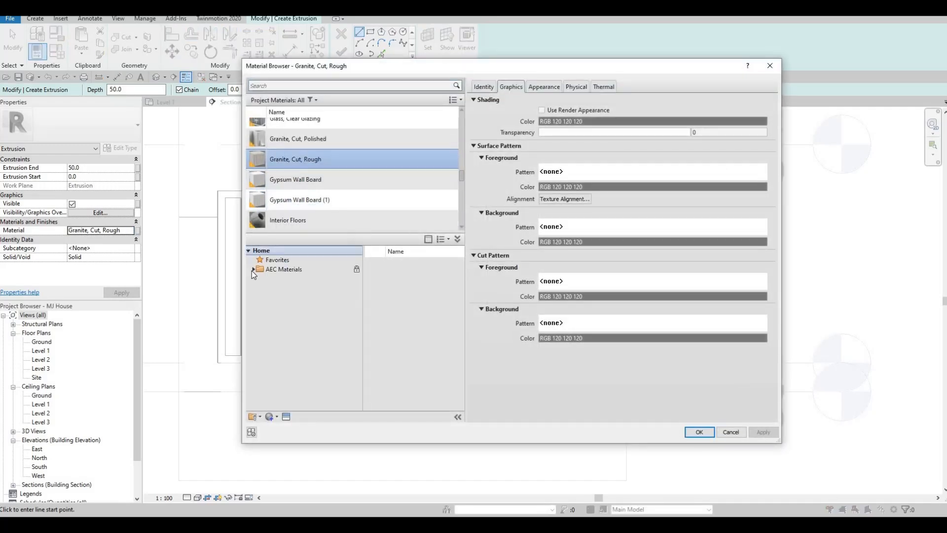
scroll(289, 390, "down", 2)
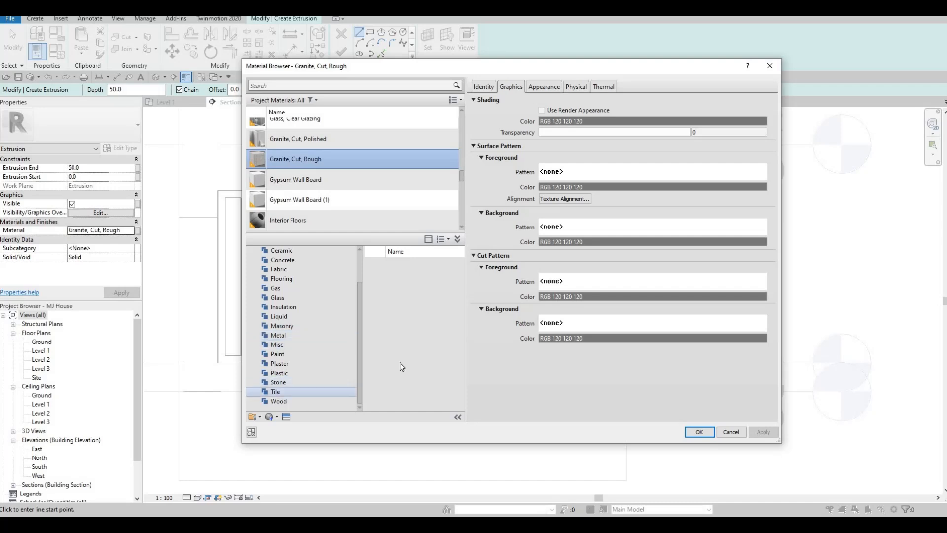
left_click(280, 400)
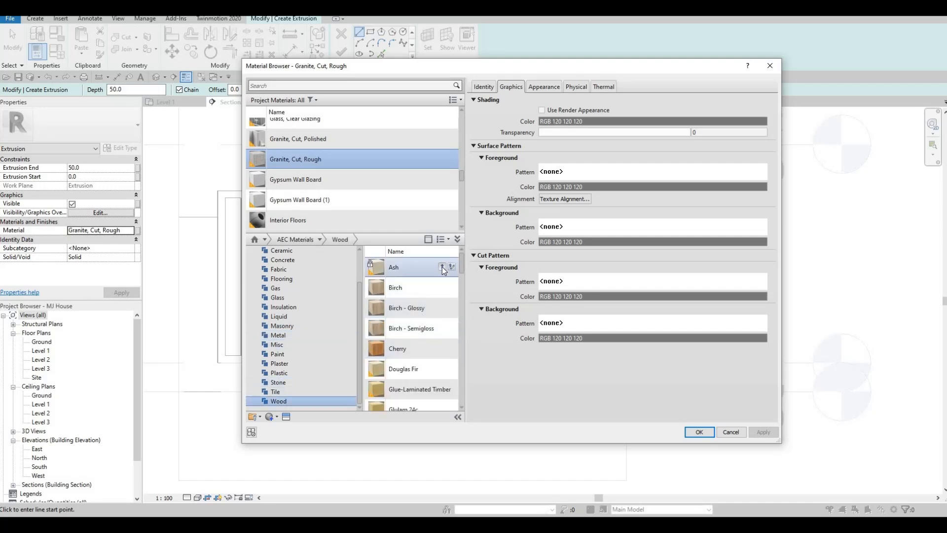
left_click(442, 267)
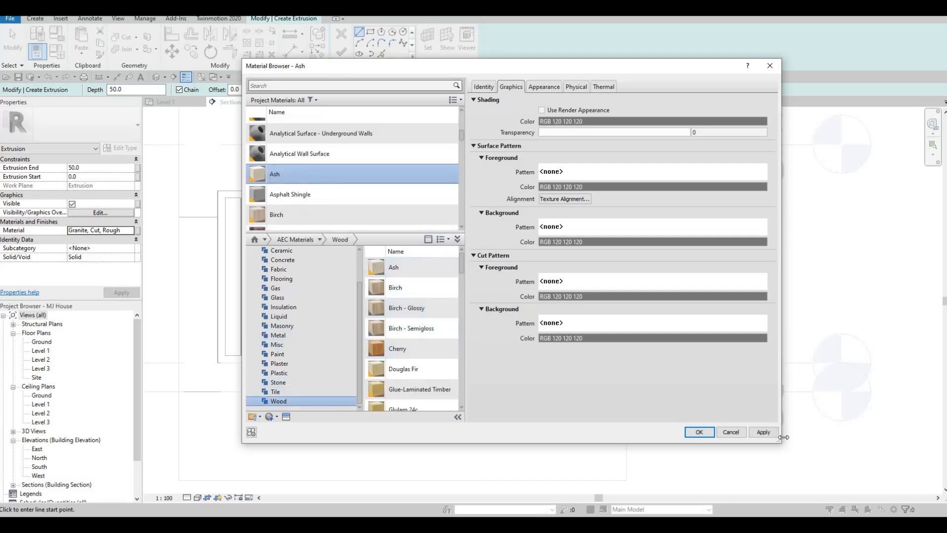
left_click(766, 435)
left_click(693, 431)
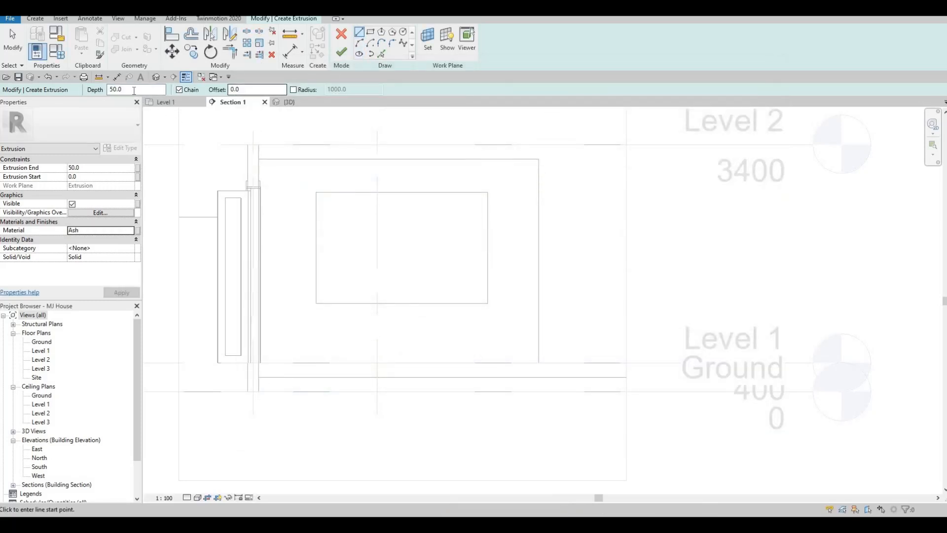
Step: Set the new extrusion's depth to 400 mm
left_click_drag(127, 90, 16, 97)
type("200")
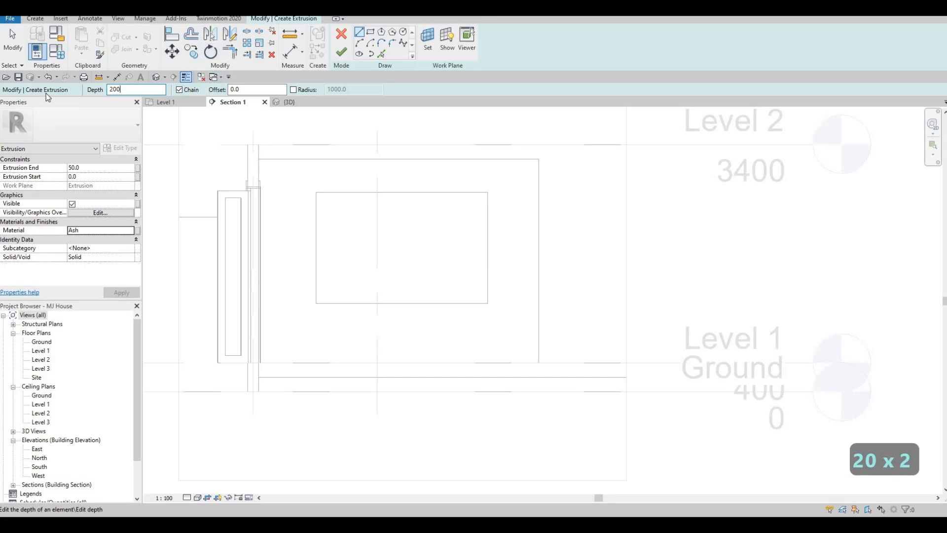
key("Return")
type("400")
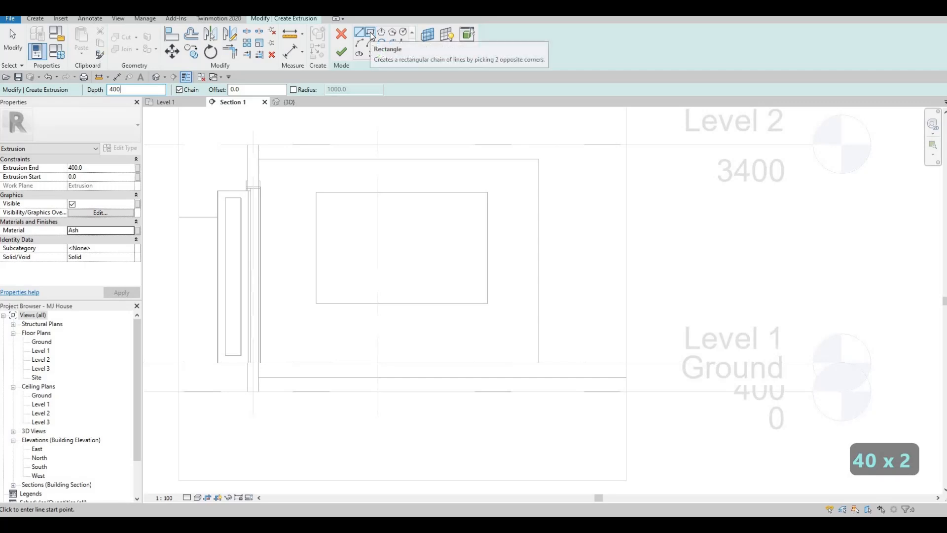
Step: Sketch a full-height rectangle about 692 mm wide and 2800 mm high along the outer panel's right edge, reaching the inner panel
left_click(370, 32)
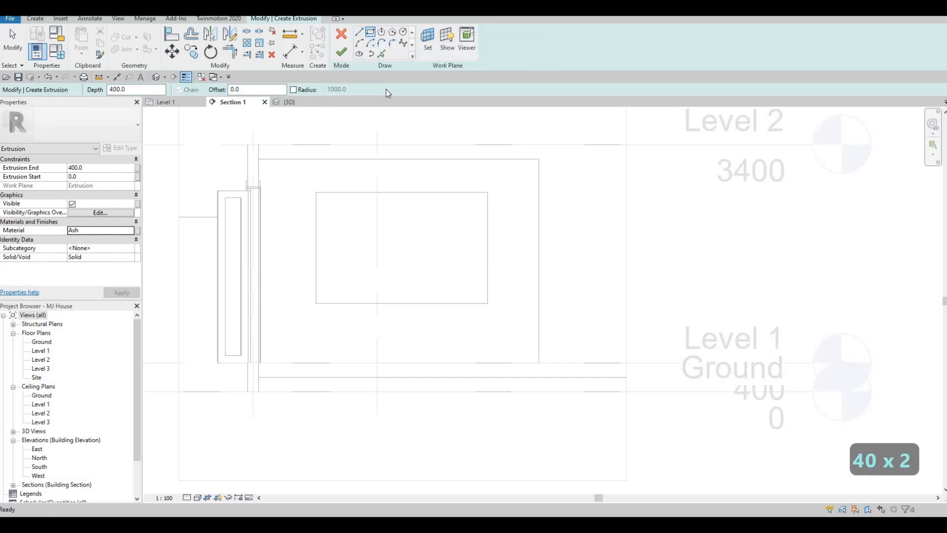
left_click(538, 159)
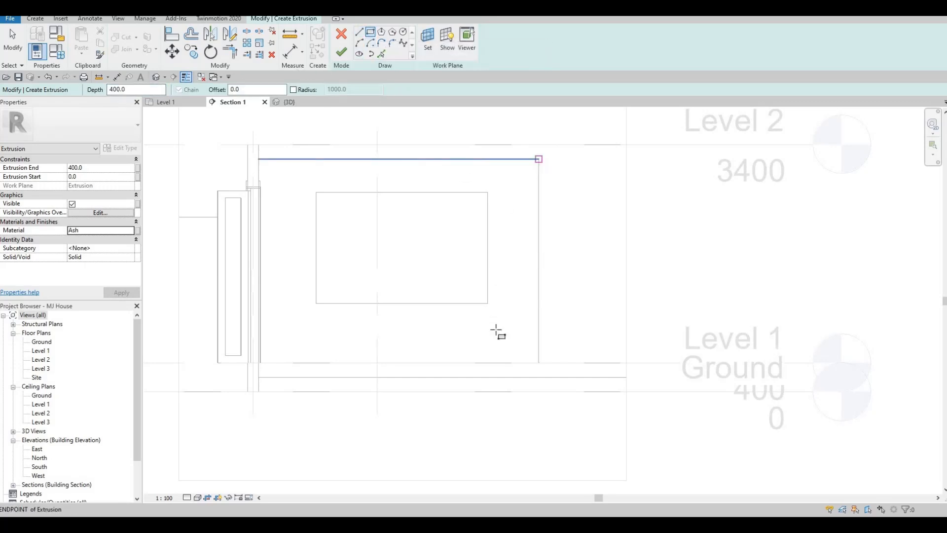
left_click(488, 363)
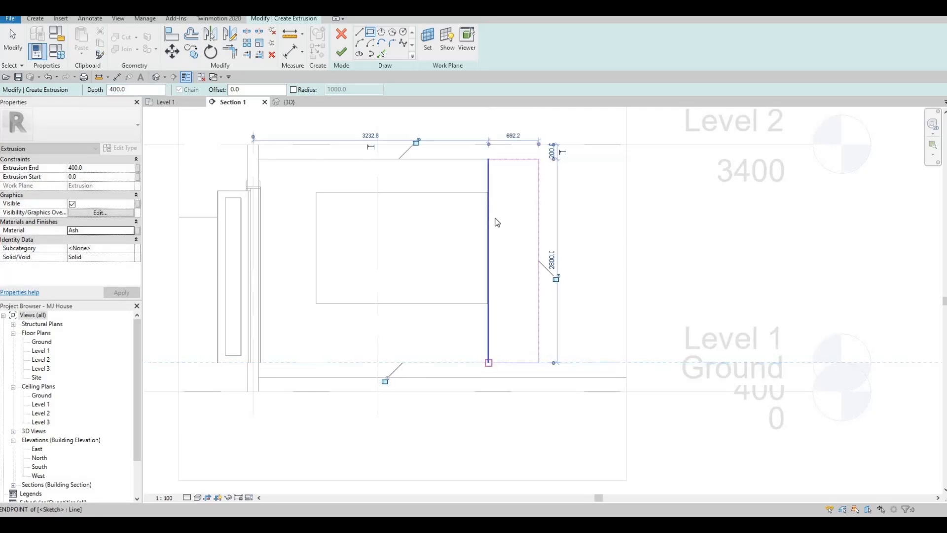
key("Escape")
key("Escape")
key("Escape")
Step: Align the rectangle's left edge with the right edge of the inner granite panel
scroll(494, 219, "up", 5)
key("a")
key("l")
scroll(489, 203, "up", 2)
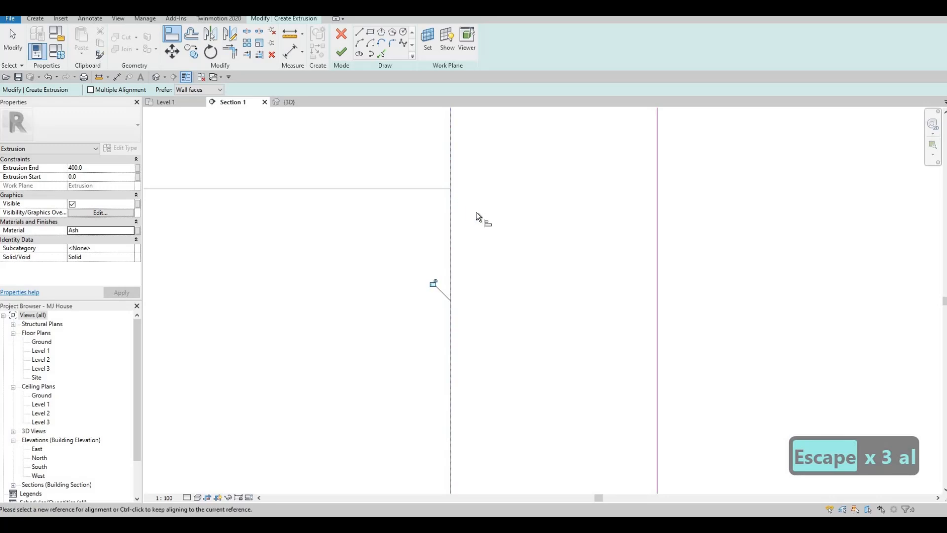
scroll(450, 197, "down", 4)
key("Escape")
key("Escape")
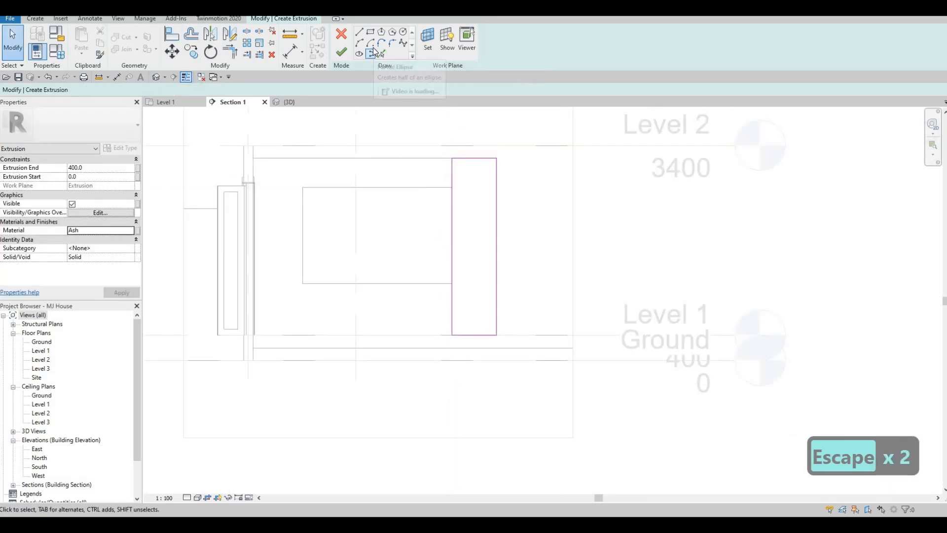
Step: Add sketch lines offset 25 mm inward from the rectangle's left, top and right edges with Pick Lines
key("p")
key("l")
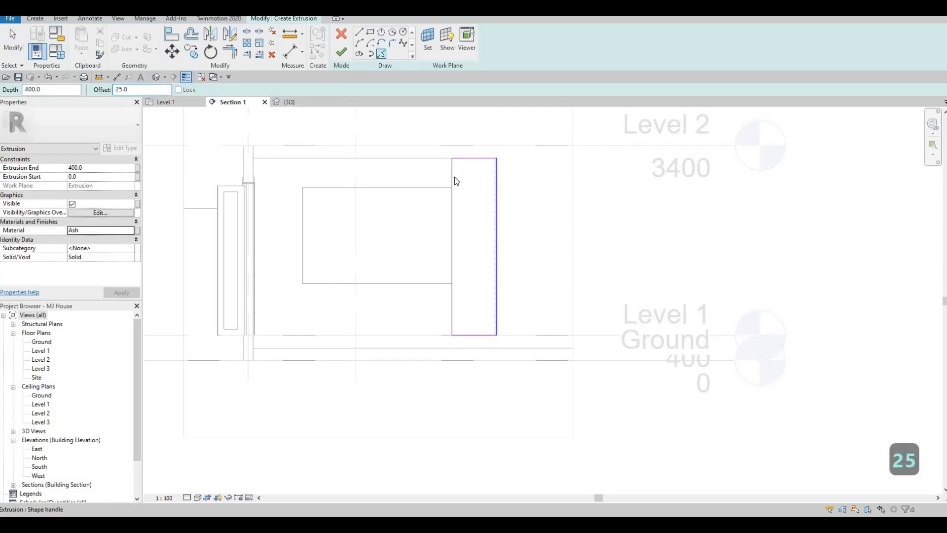
scroll(454, 173, "up", 2)
left_click(458, 163)
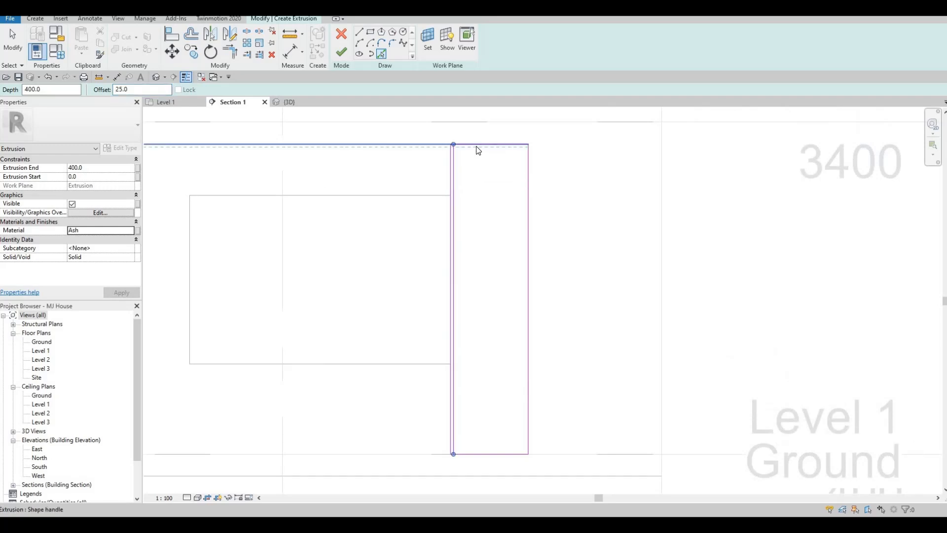
scroll(476, 146, "up", 2)
left_click(476, 146)
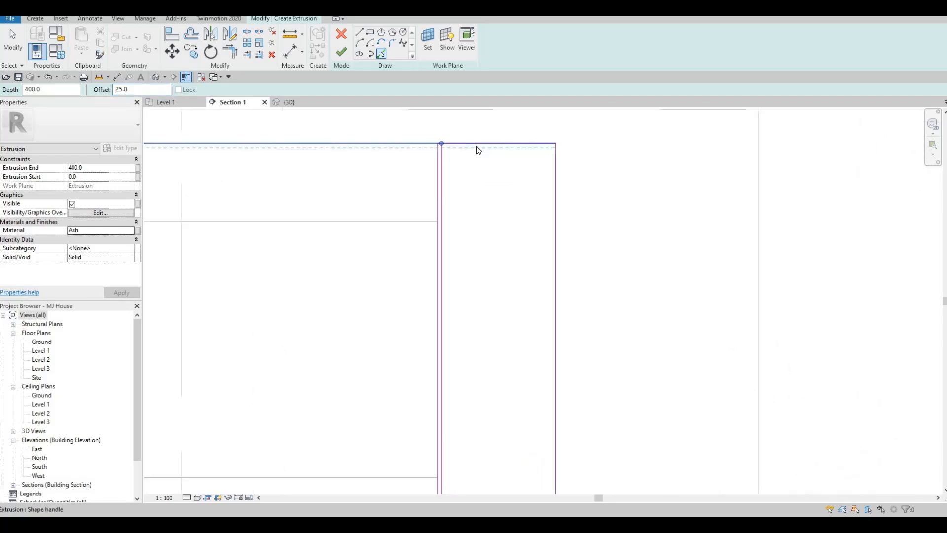
left_click(554, 170)
scroll(530, 238, "down", 3)
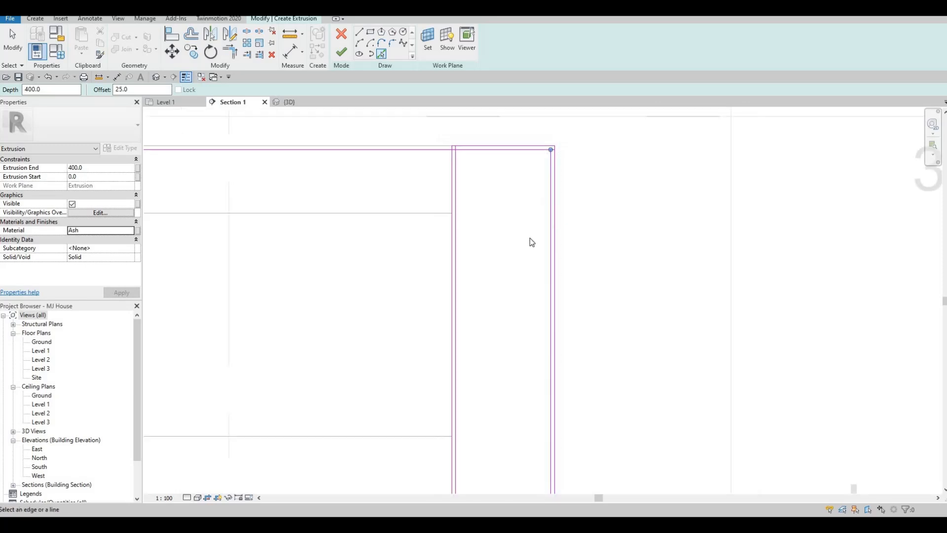
Step: Add a sketch line offset 25 mm inward from the rectangle's bottom edge
middle_click_drag(519, 333, 507, 288)
scroll(523, 307, "up", 2)
left_click(519, 332)
scroll(506, 266, "down", 2)
scroll(507, 288, "down", 1)
key("Escape")
key("Escape")
key("Escape")
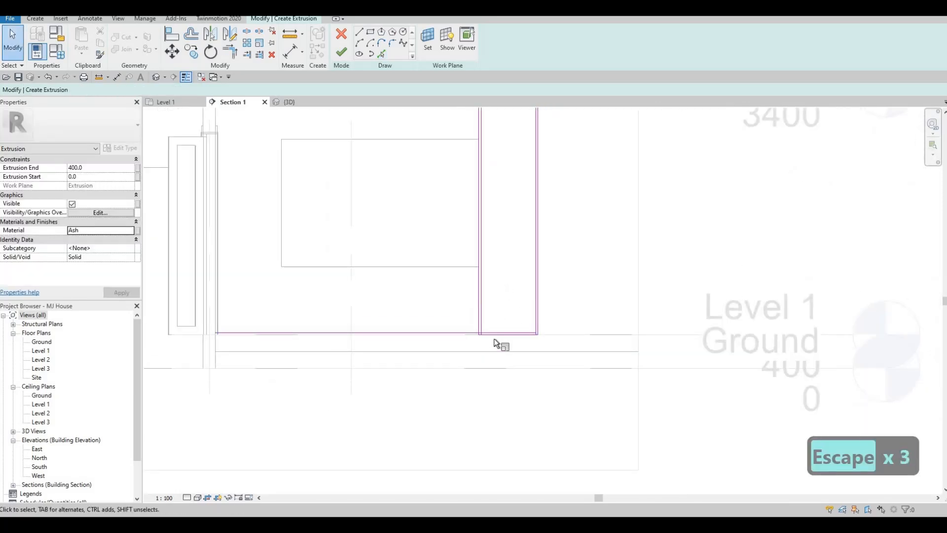
scroll(484, 328, "up", 2)
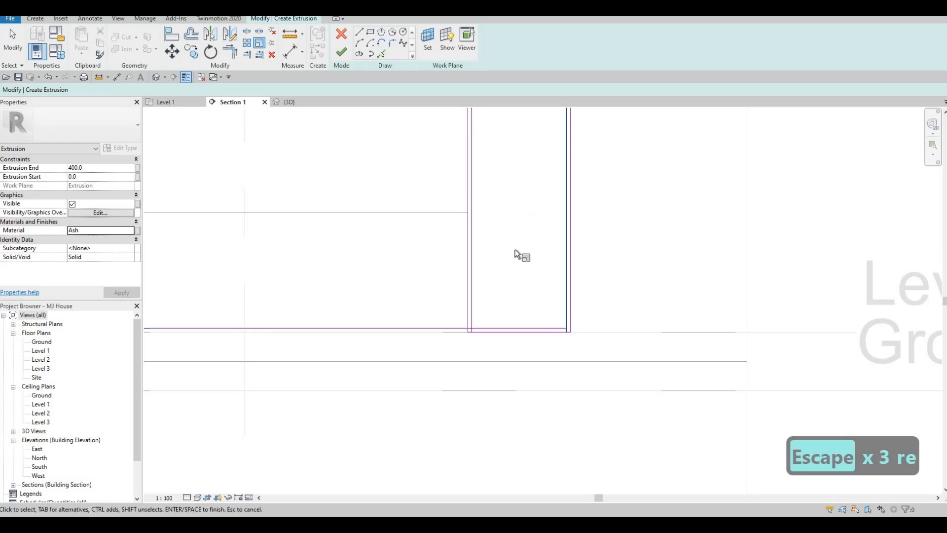
scroll(517, 213, "down", 2)
scroll(483, 189, "down", 1)
scroll(476, 197, "up", 5)
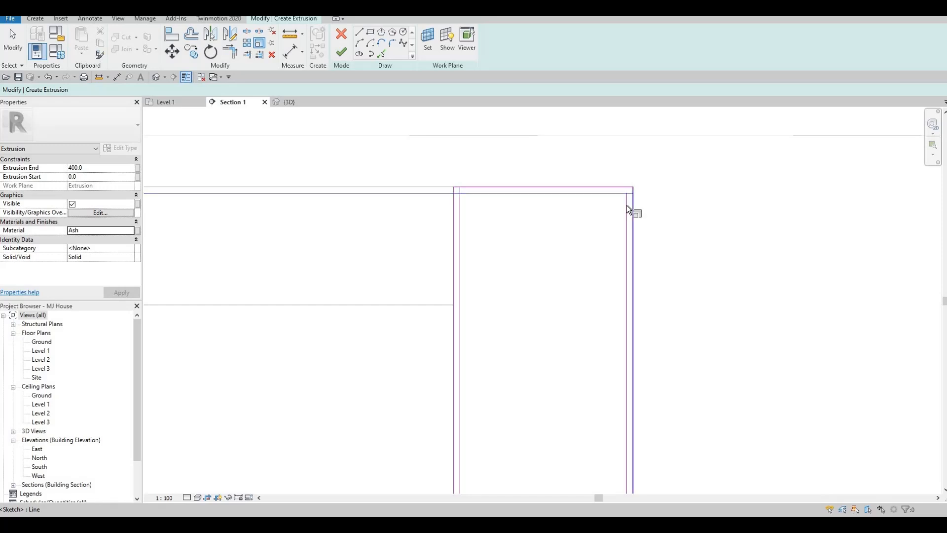
key("Escape")
key("Escape")
key("Escape")
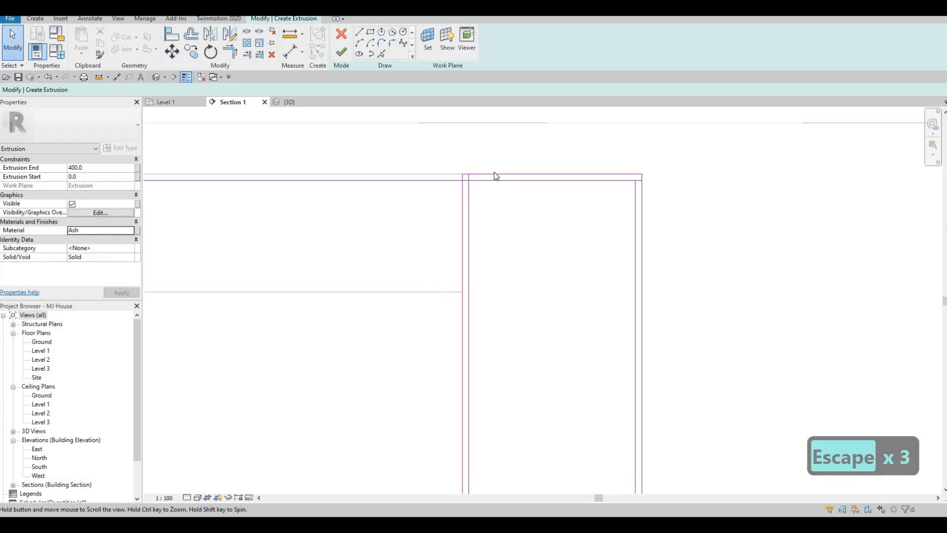
left_click(489, 176)
key("Escape")
key("Escape")
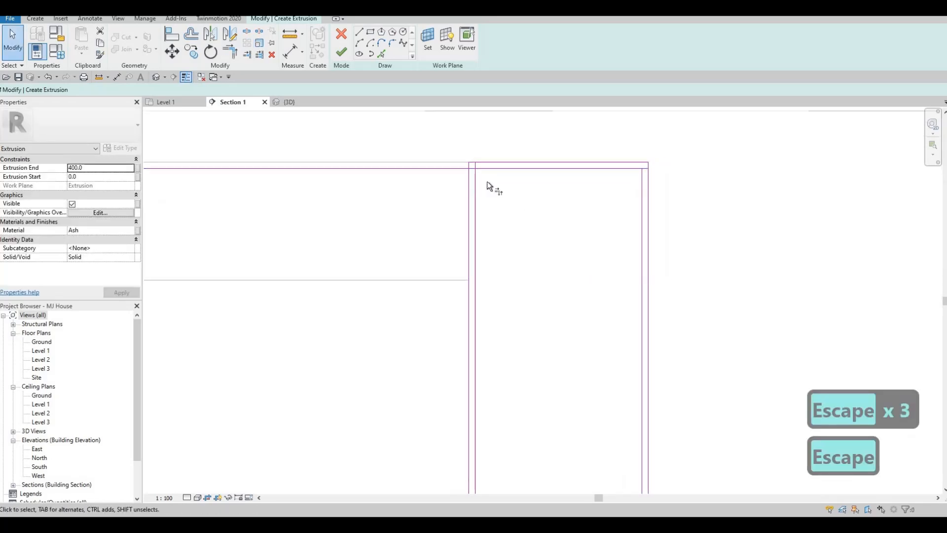
Step: Trim the inner offset lines to meet at the top corners of the frame profile
key("t")
key("r")
left_click(478, 178)
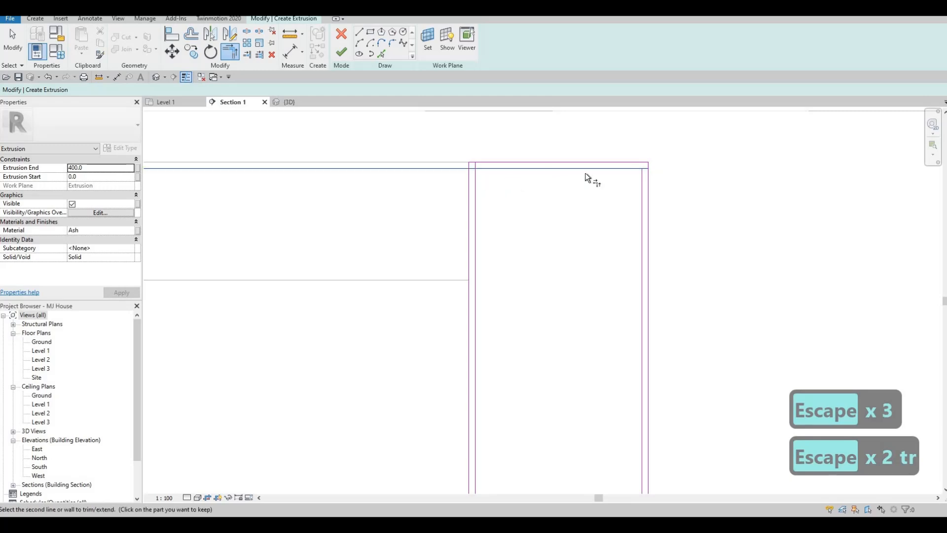
left_click(617, 169)
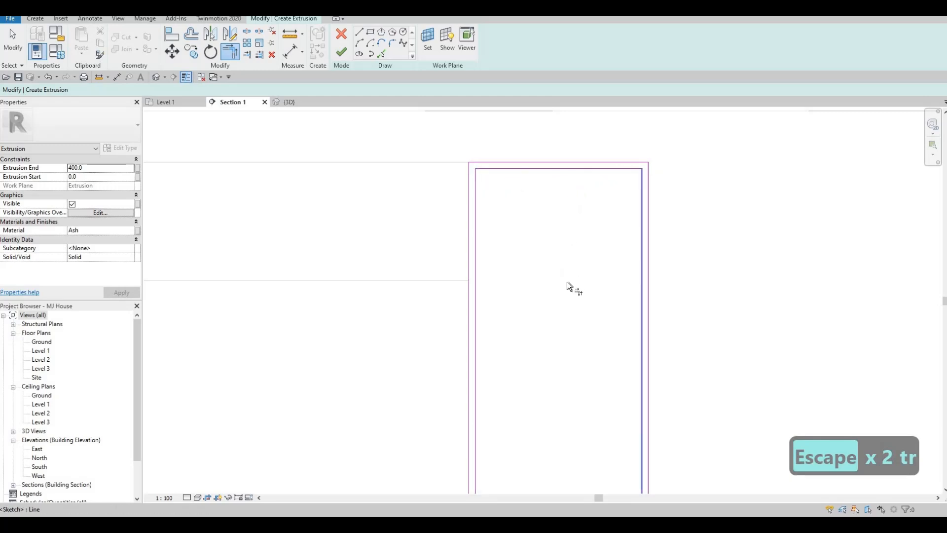
Step: Trim the inner offset lines at both bottom corners so the frame's inner rectangle closes
scroll(606, 235, "down", 2)
scroll(607, 233, "down", 2)
middle_click_drag(611, 455, 607, 229)
scroll(607, 231, "up", 5)
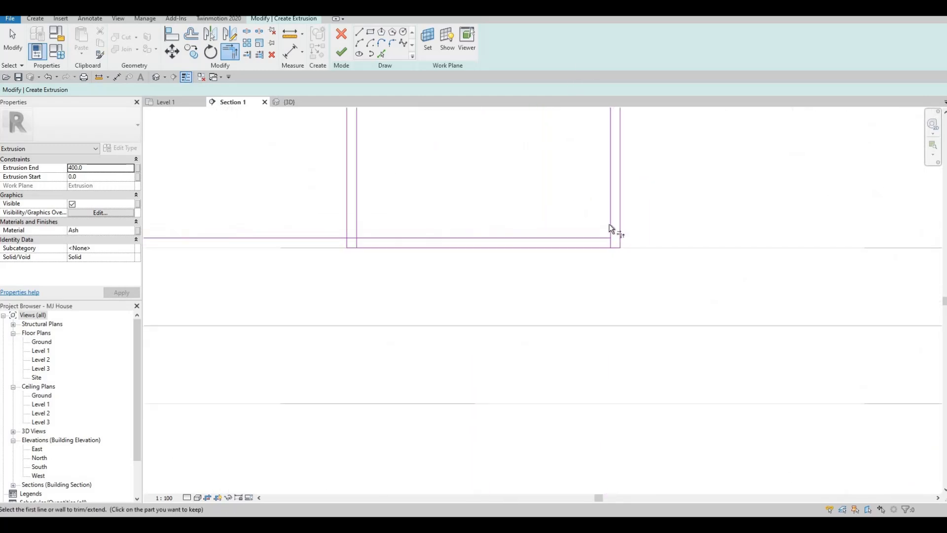
left_click(609, 224)
left_click(531, 237)
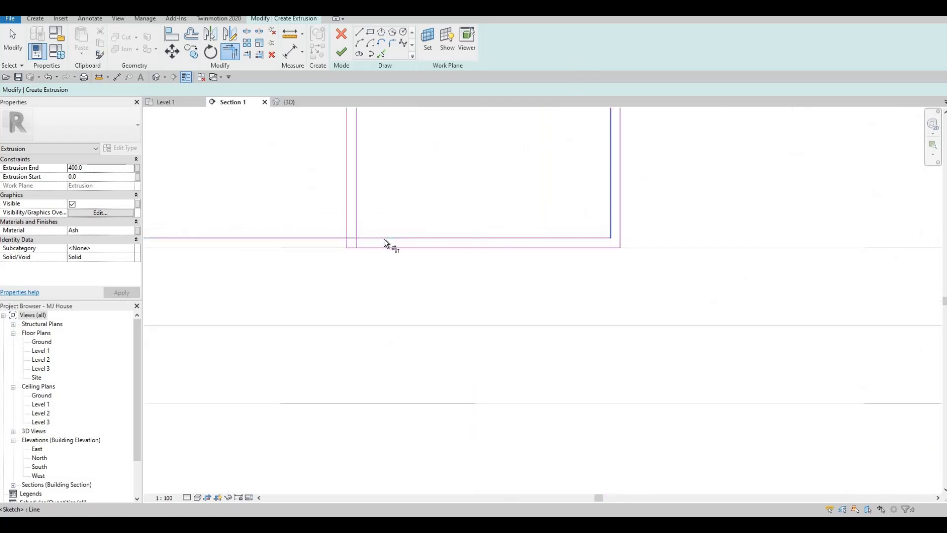
left_click(359, 212)
middle_click_drag(399, 256, 389, 232)
scroll(446, 206, "down", 4)
middle_click_drag(483, 145, 511, 232)
scroll(511, 232, "down", 2)
middle_click_drag(439, 139, 483, 145)
key("Escape")
key("Escape")
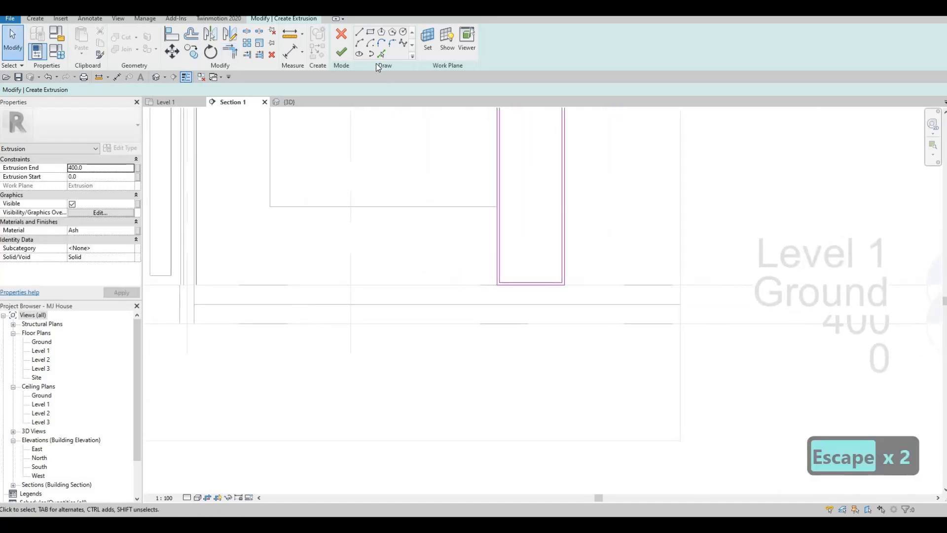
left_click(363, 36)
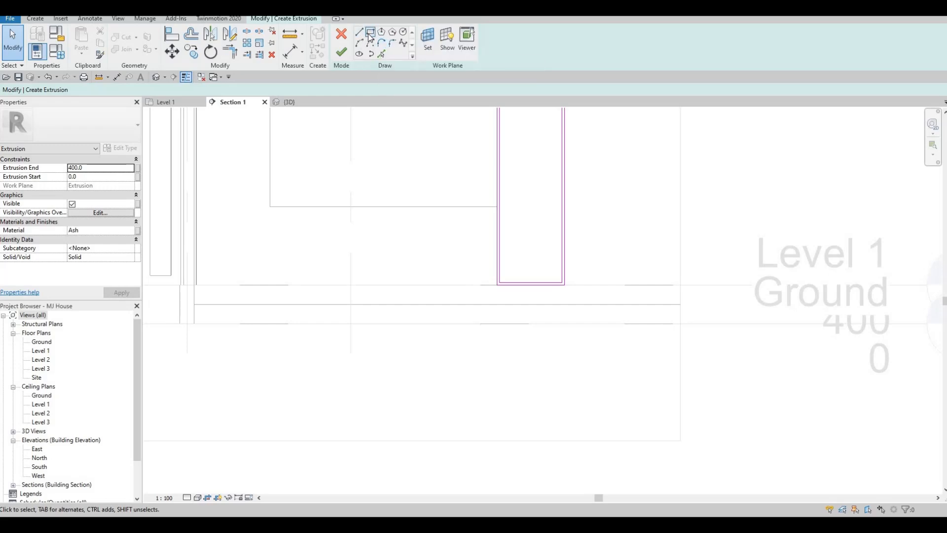
left_click(371, 34)
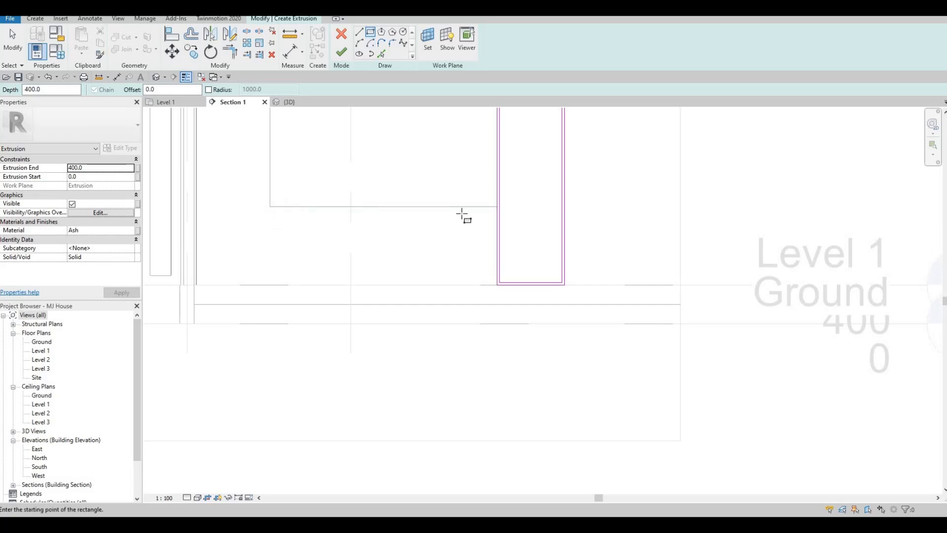
scroll(471, 222, "down", 3)
key("Escape")
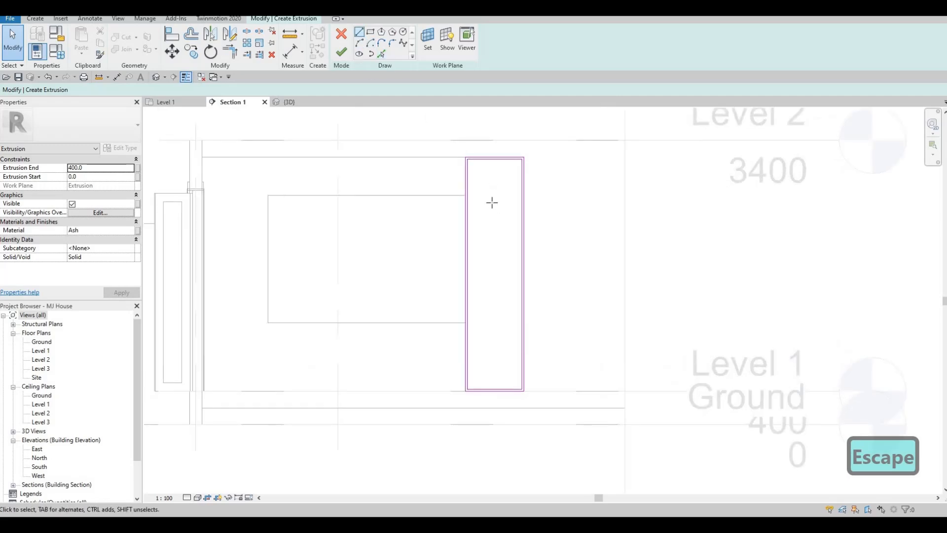
Step: Draw a horizontal shelf line across the inside of the frame, about 520 mm below its inner top edge
scroll(459, 192, "up", 4)
left_click(444, 200)
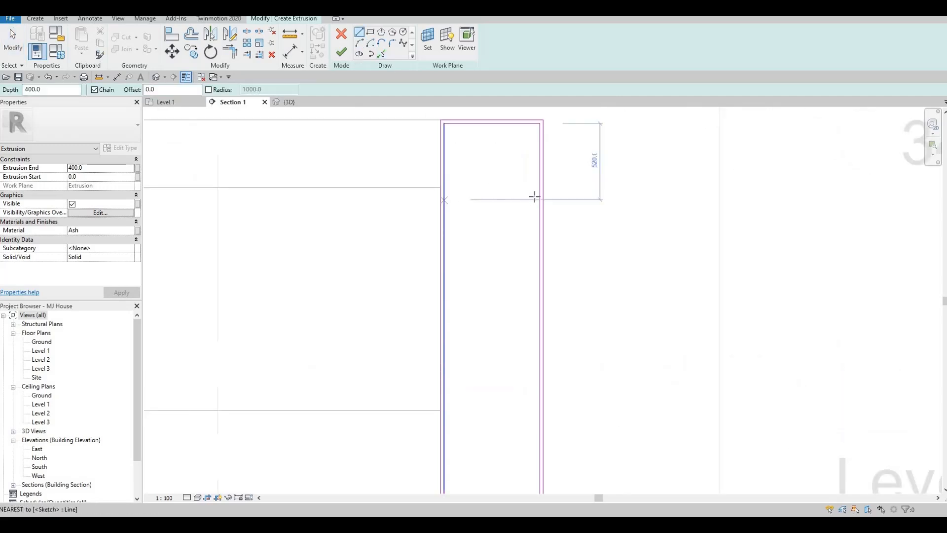
left_click(539, 200)
key("Escape")
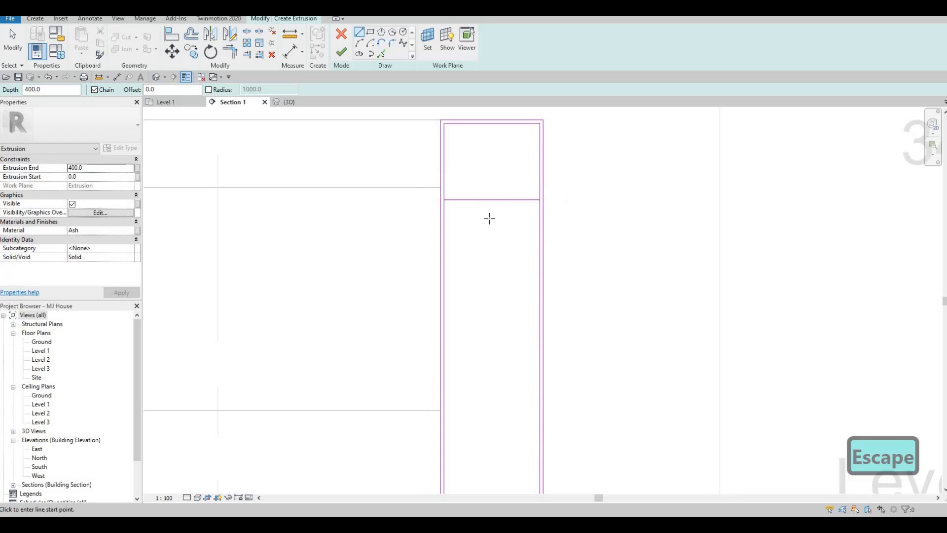
key("Escape")
Step: Add a second shelf line offset 25 mm below the horizontal line with Pick Lines
left_click(487, 200)
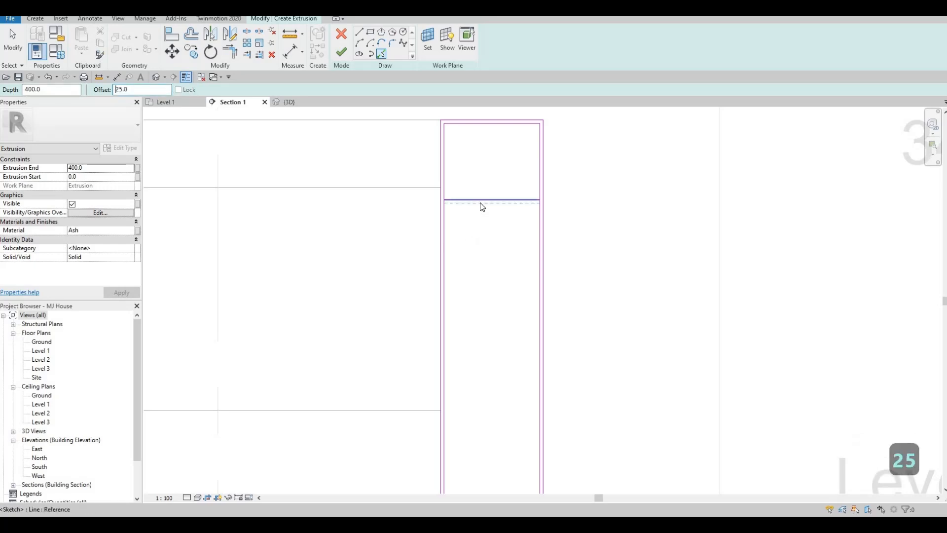
key("Escape")
key("Escape")
key("Escape")
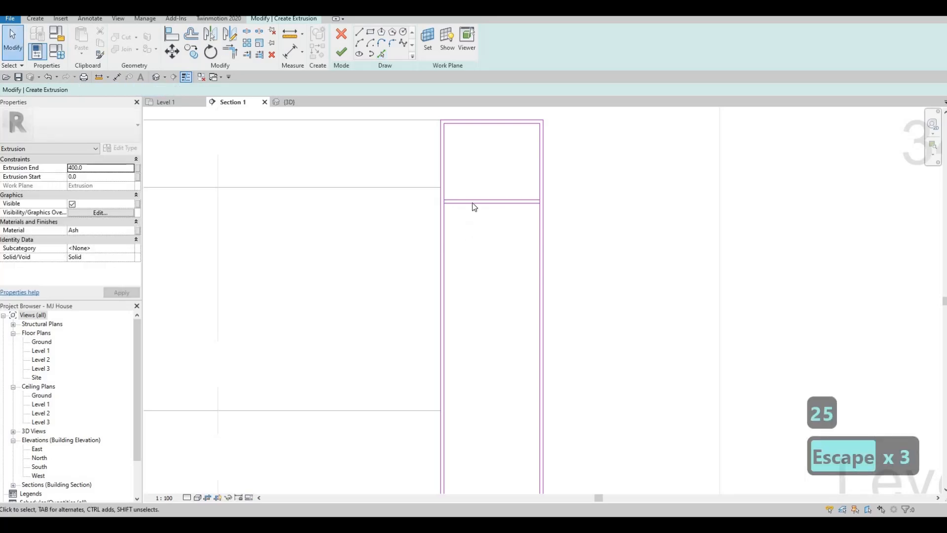
Step: Copy the shelf's two lines down by one bay, about 545 mm, inside the frame
left_click(465, 192)
key("c")
key("o")
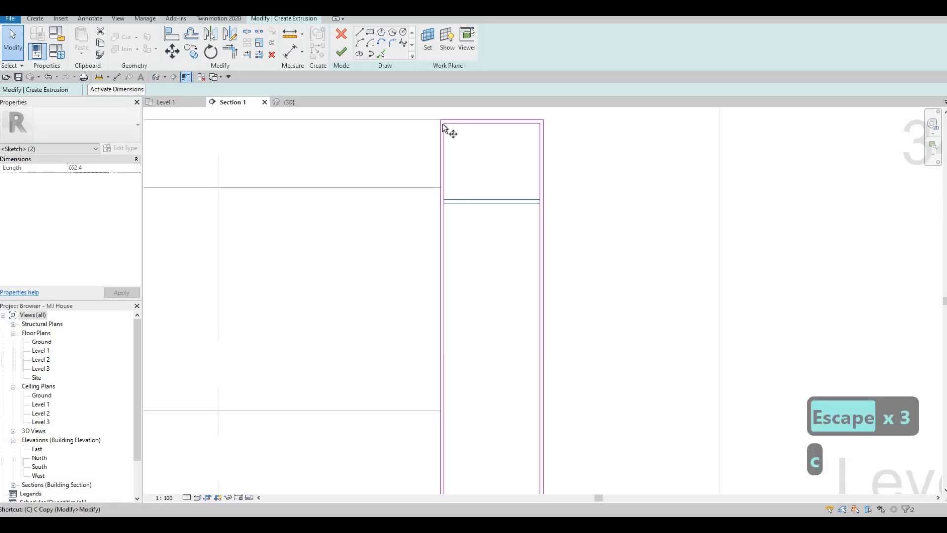
left_click(446, 203)
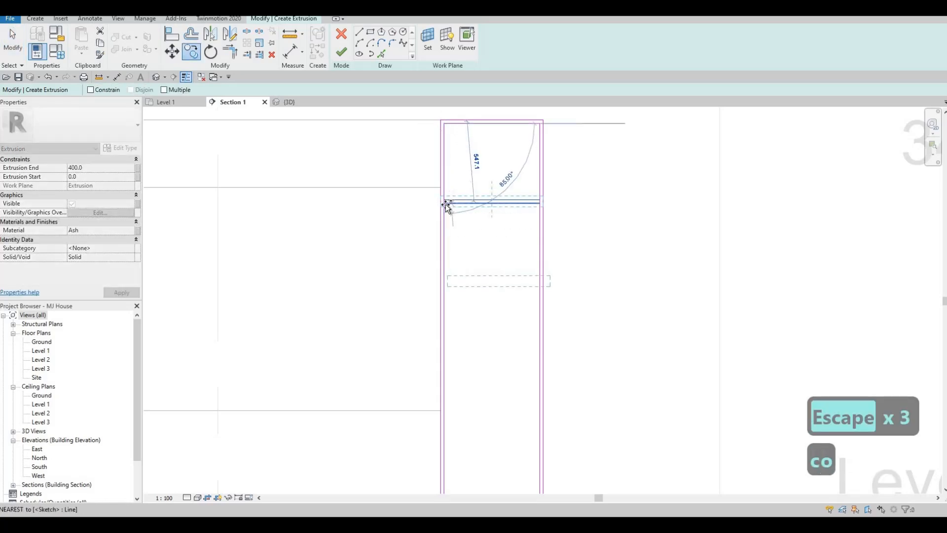
left_click(452, 290)
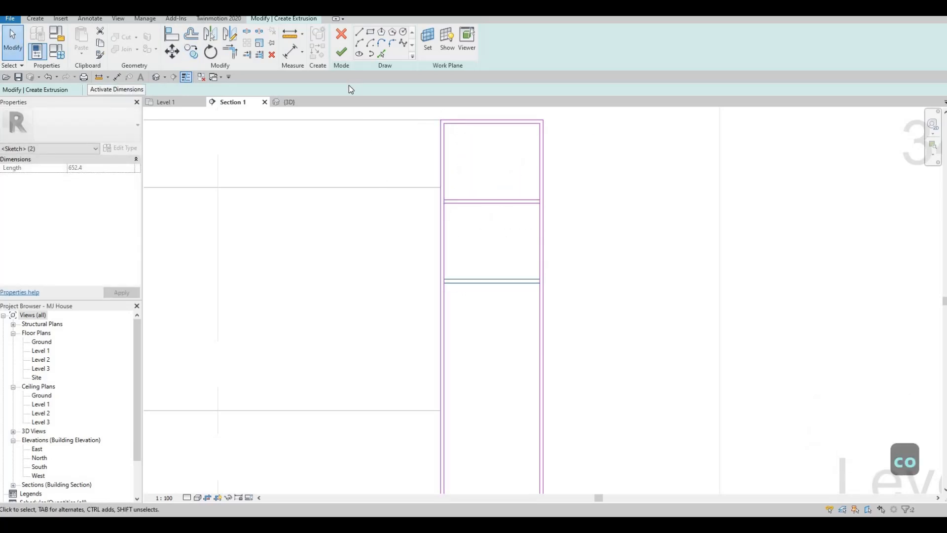
Step: Copy the second shelf's line pair down twice at the same bay spacing, using Copy with the Multiple option
key("c")
key("o")
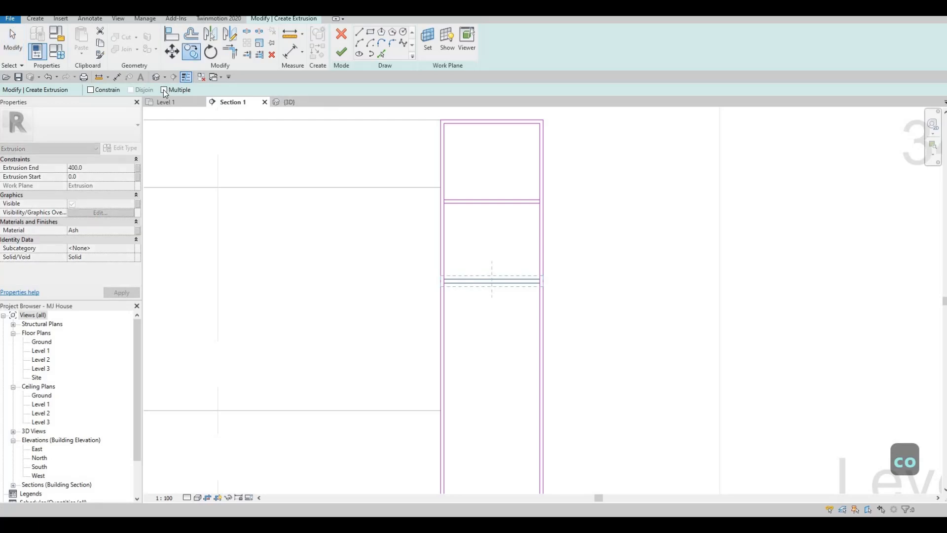
left_click(442, 199)
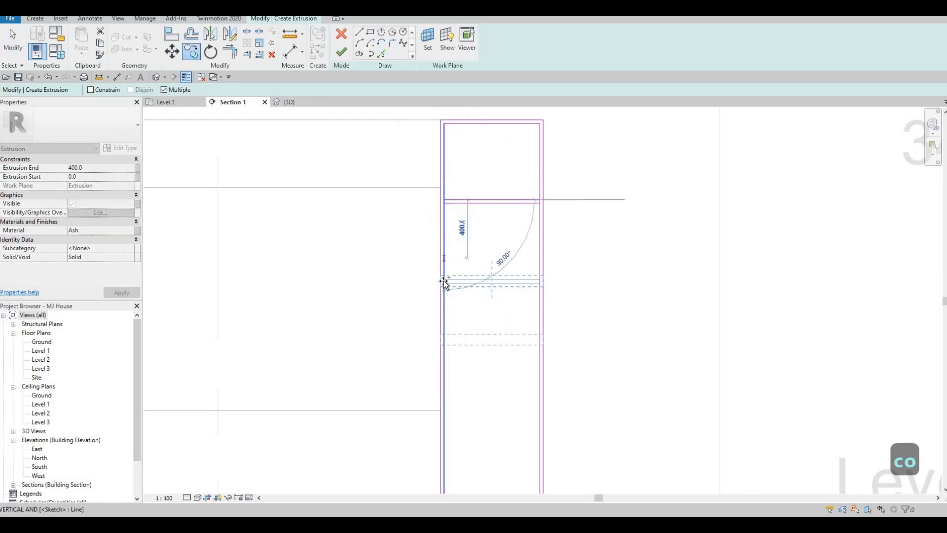
left_click(443, 281)
left_click(446, 360)
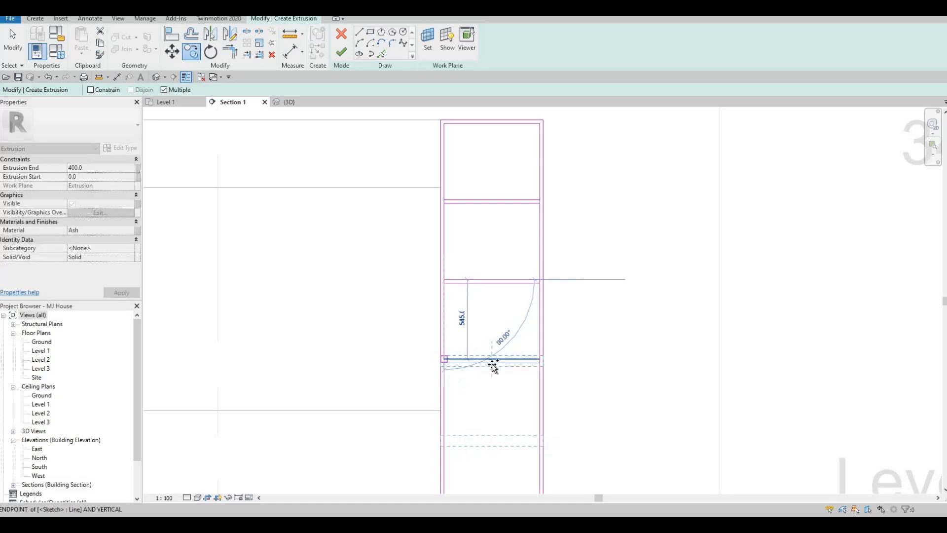
mouse_move(491, 366)
middle_mouse_down()
mouse_move(486, 198)
mouse_move(423, 300)
middle_mouse_up()
scroll(469, 220, "up", 1)
scroll(458, 241, "down", 2)
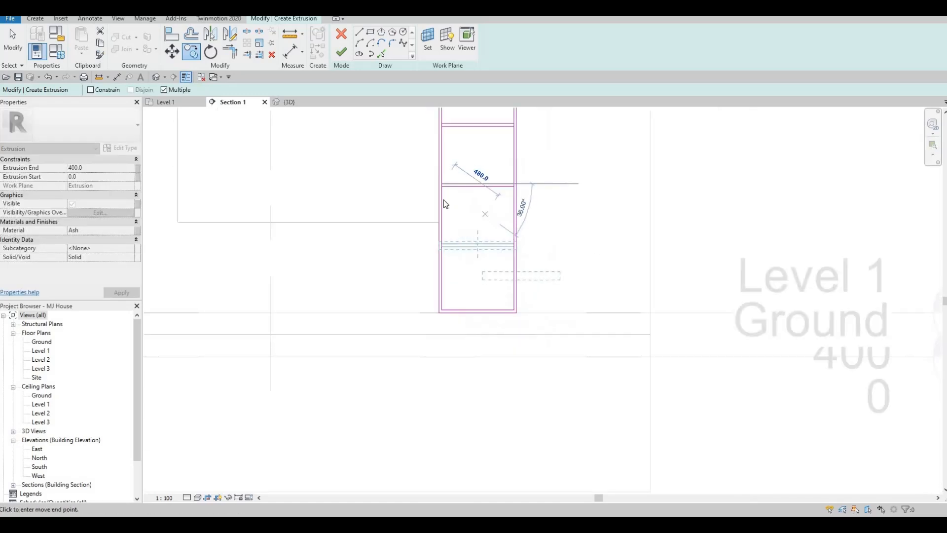
key("Escape")
key("Escape")
Step: Select the upper line of the topmost shelf to bring up its spacing dimensions
middle_click_drag(443, 154, 447, 240)
scroll(448, 234, "up", 4)
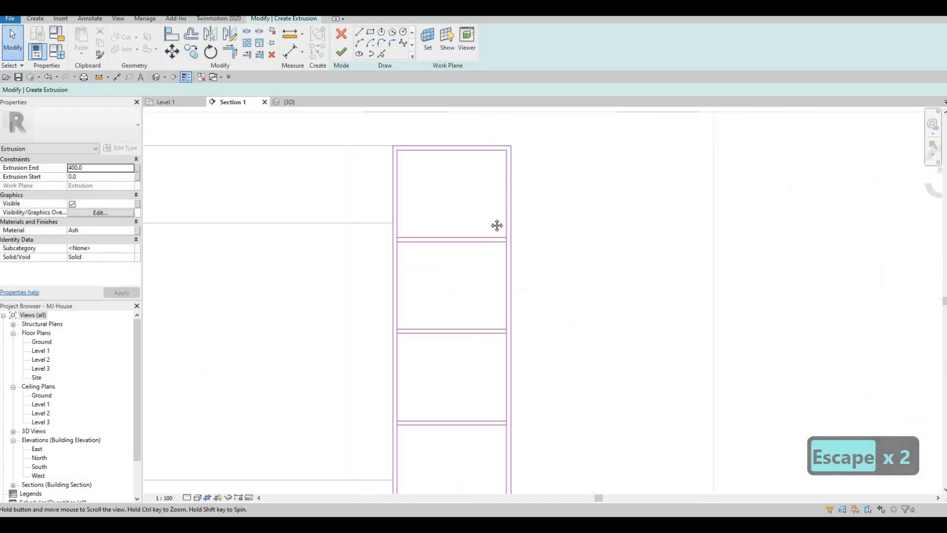
scroll(454, 207, "down", 6)
scroll(434, 210, "up", 3)
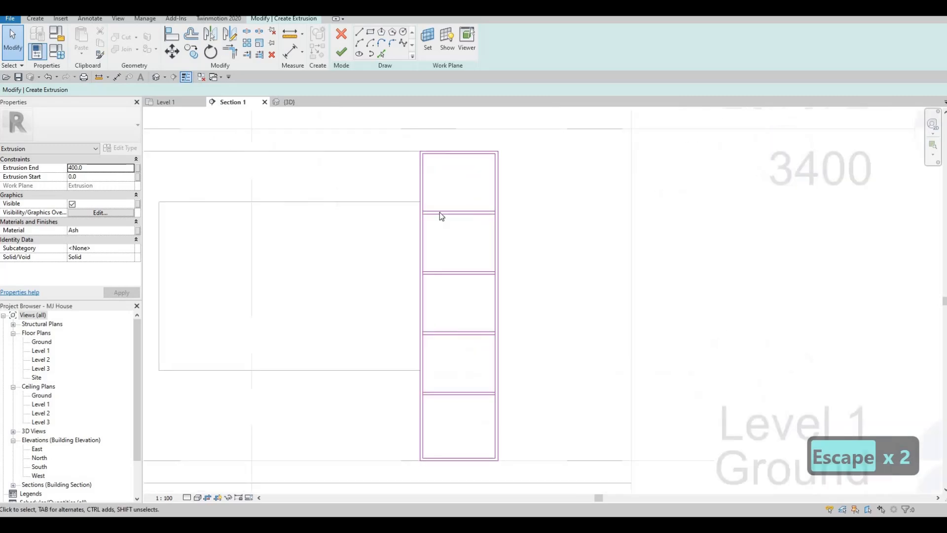
left_click(440, 213)
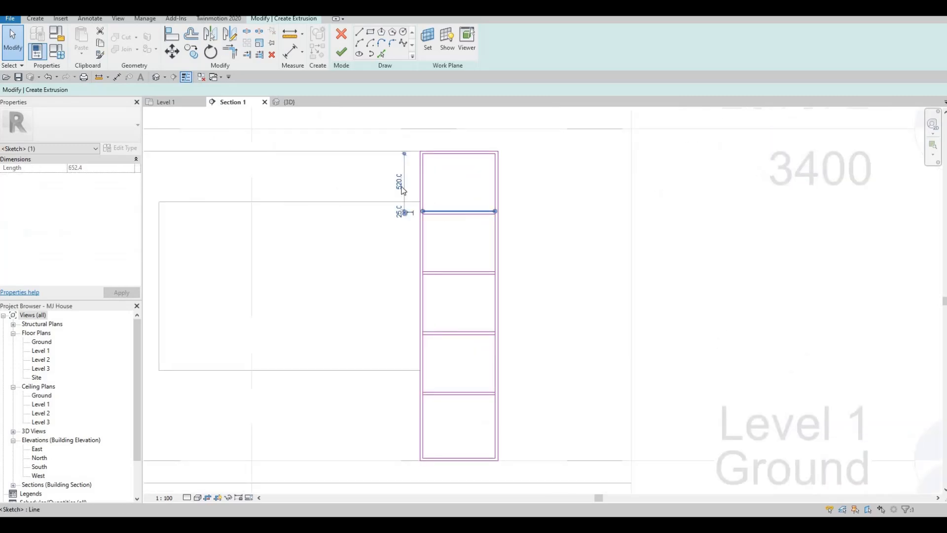
Step: Split both inner vertical lines of the bookcase sketch between the two lines of the topmost shelf
key("Escape")
key("Escape")
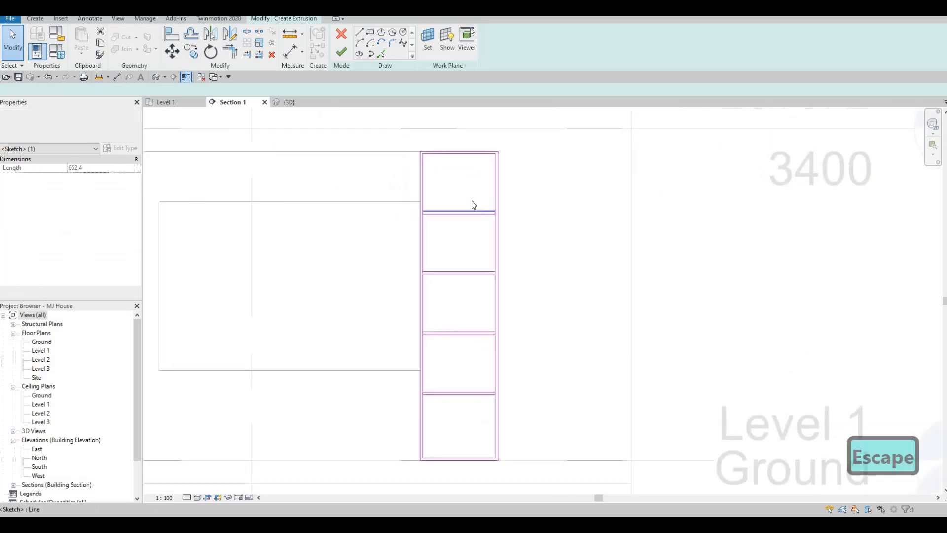
middle_click_drag(216, 209, 321, 175)
scroll(500, 195, "down", 1)
key("Escape")
scroll(475, 188, "up", 3)
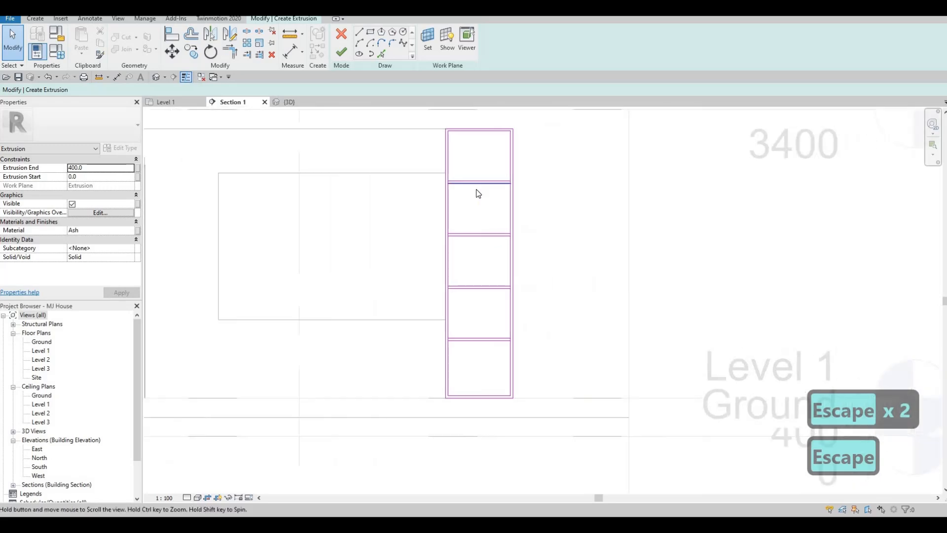
key("s")
key("l")
scroll(416, 188, "up", 3)
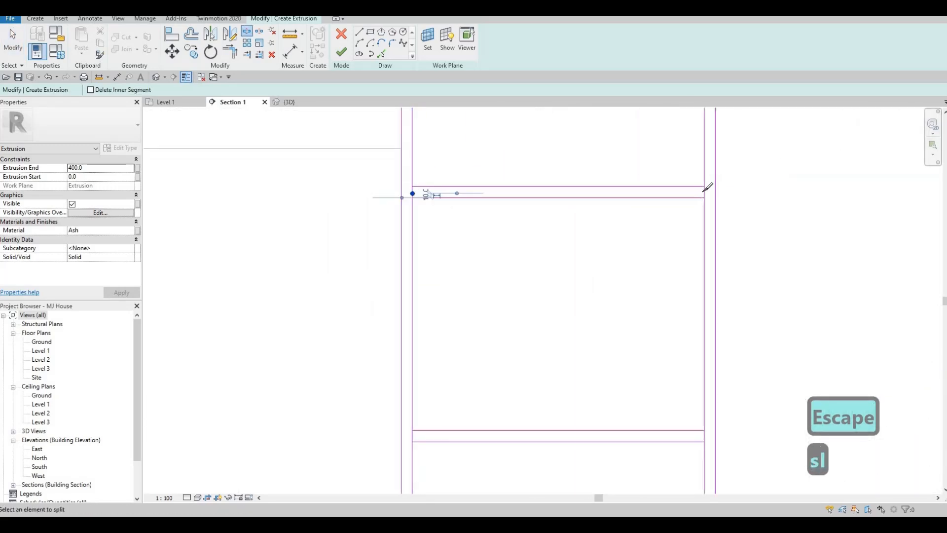
left_click(704, 191)
Step: Split the inner vertical lines of the bookcase sketch at the second shelf from the top
middle_click_drag(486, 226, 551, 221)
scroll(552, 222, "down", 4)
middle_click_drag(535, 331, 548, 212)
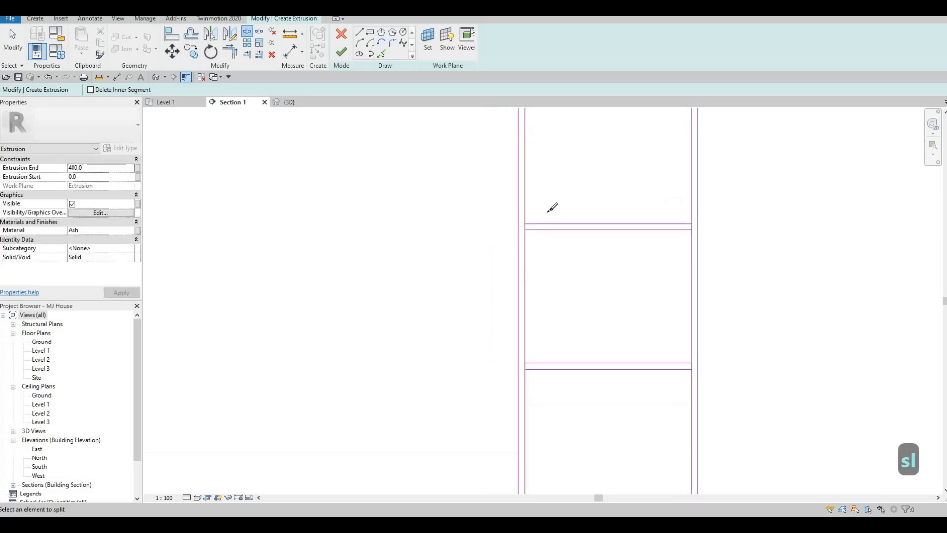
scroll(523, 231, "up", 5)
left_click(541, 211)
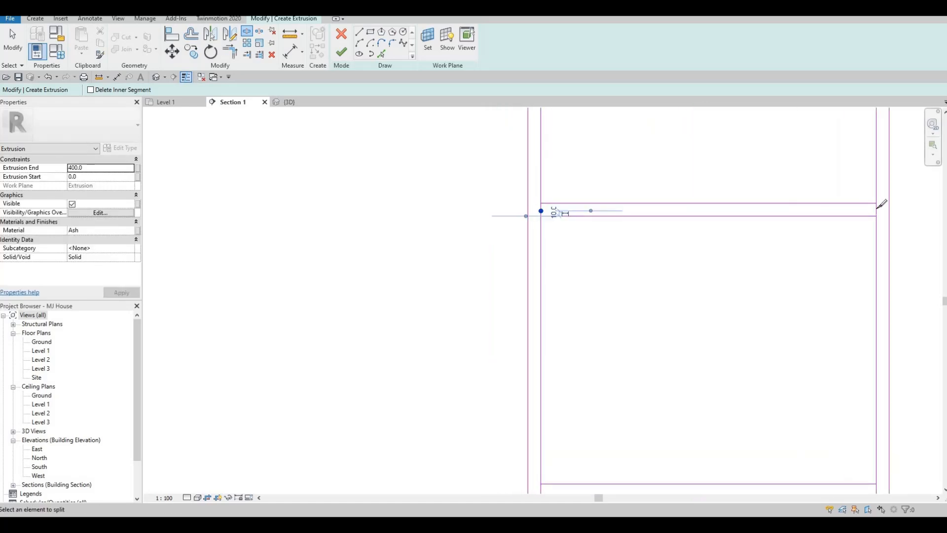
Step: Split the inner vertical lines of the bookcase sketch at the third and lowest shelves
scroll(547, 197, "down", 3)
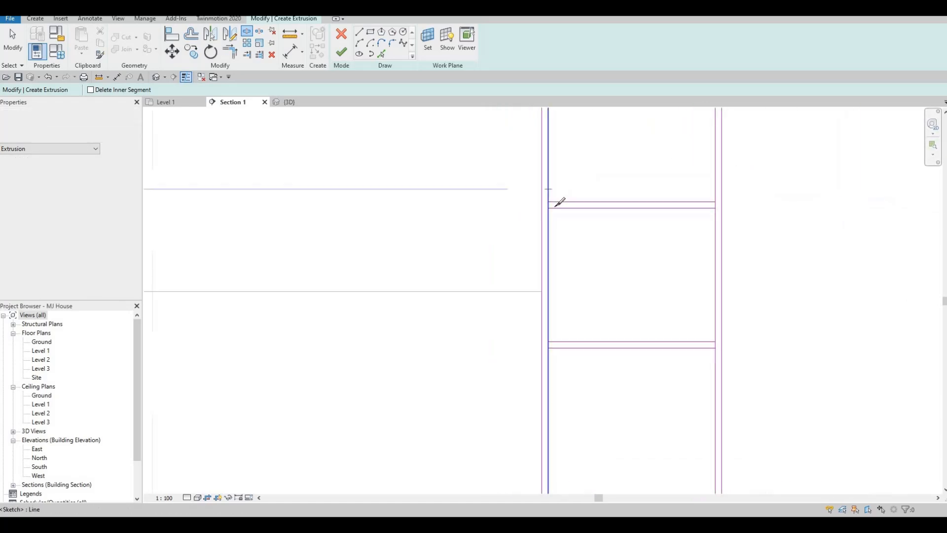
scroll(547, 202, "up", 2)
left_click(551, 207)
left_click(806, 206)
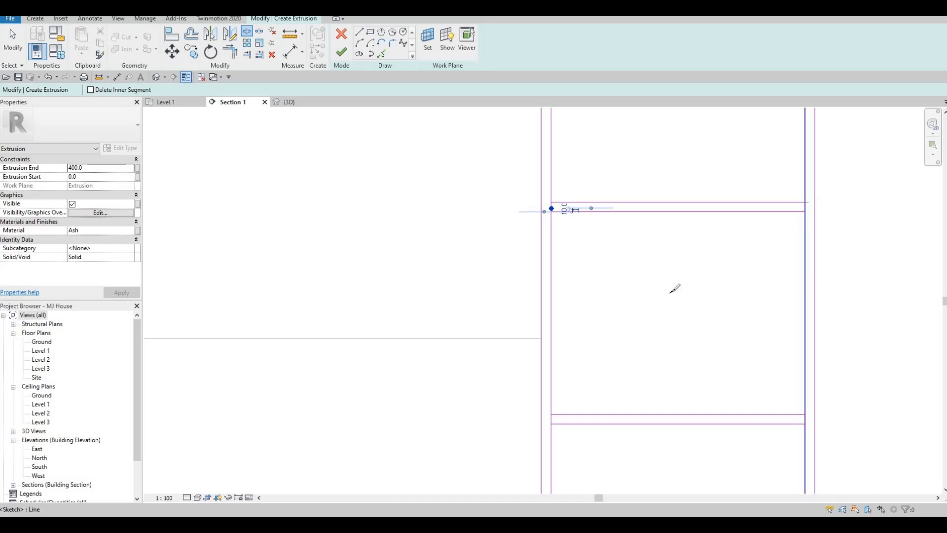
middle_click_drag(693, 290, 528, 96)
scroll(420, 218, "up", 1)
left_click(377, 226)
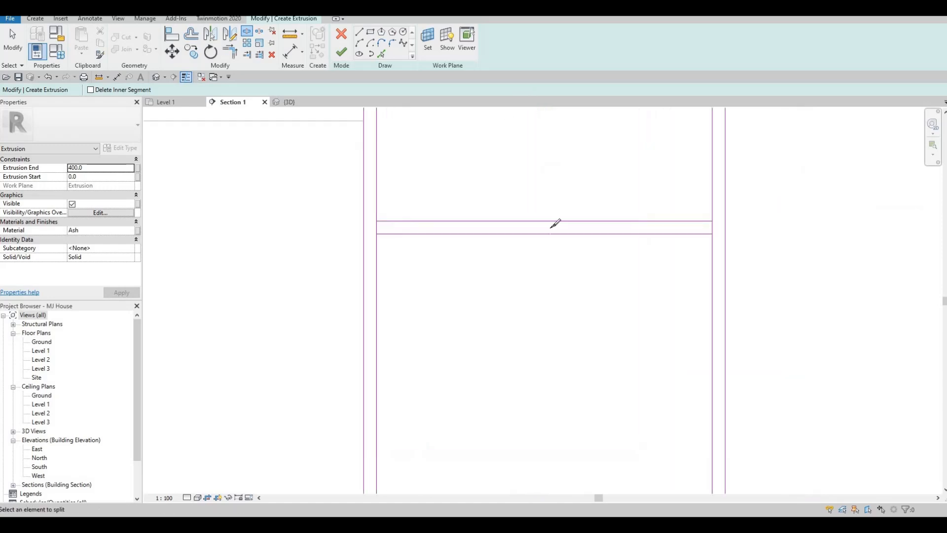
Step: Trim the four corners at the lowest shelf so the compartments above and below it become separate closed rectangles
key("Escape")
key("Escape")
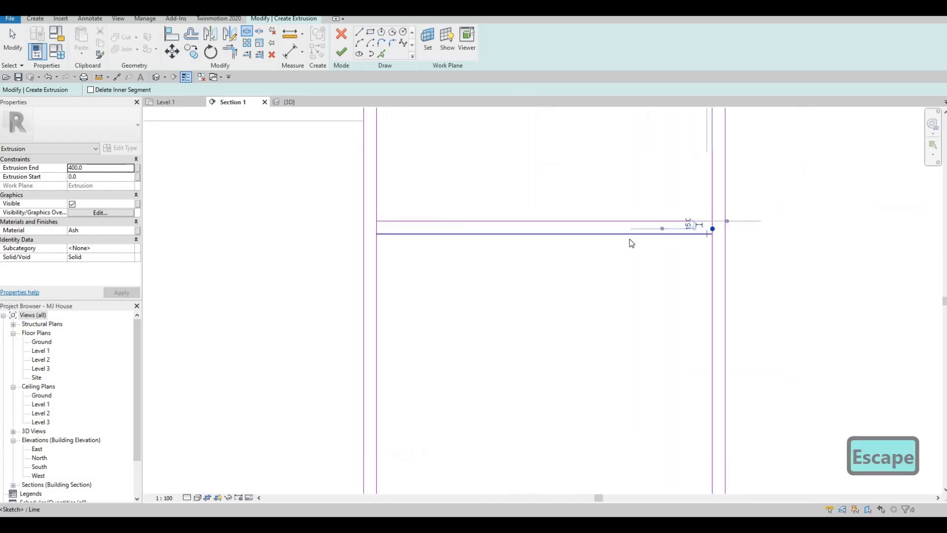
key("t")
key("r")
left_click(384, 237)
left_click(379, 244)
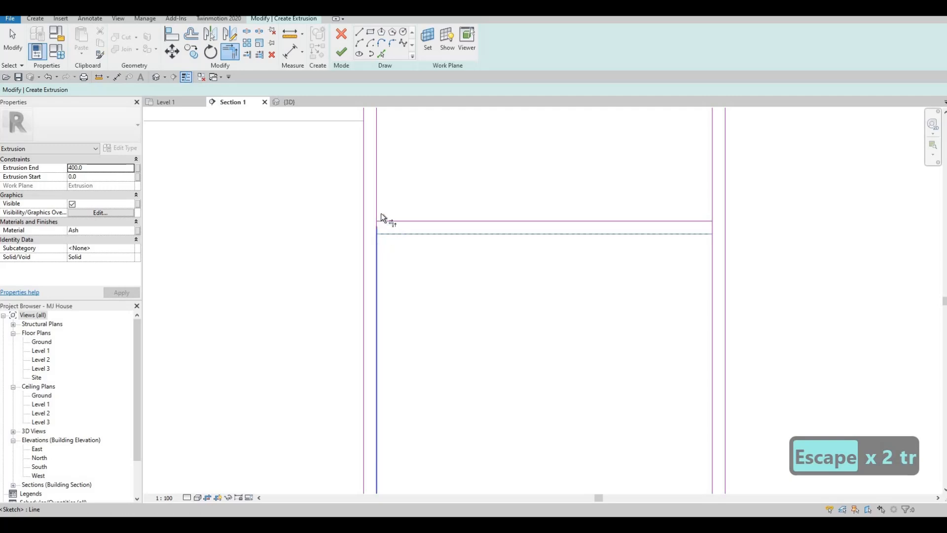
left_click(381, 214)
left_click(378, 205)
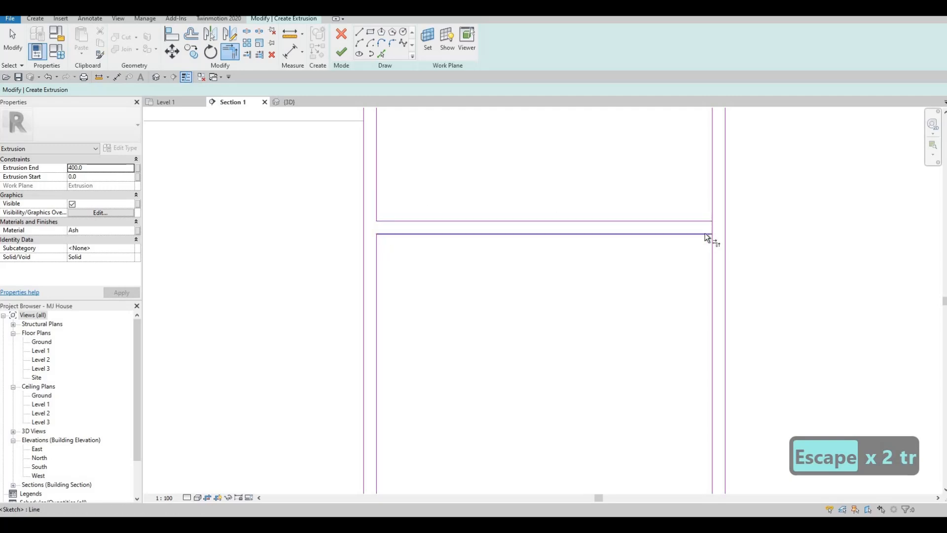
left_click(706, 233)
left_click(700, 222)
left_click(706, 209)
left_click(709, 205)
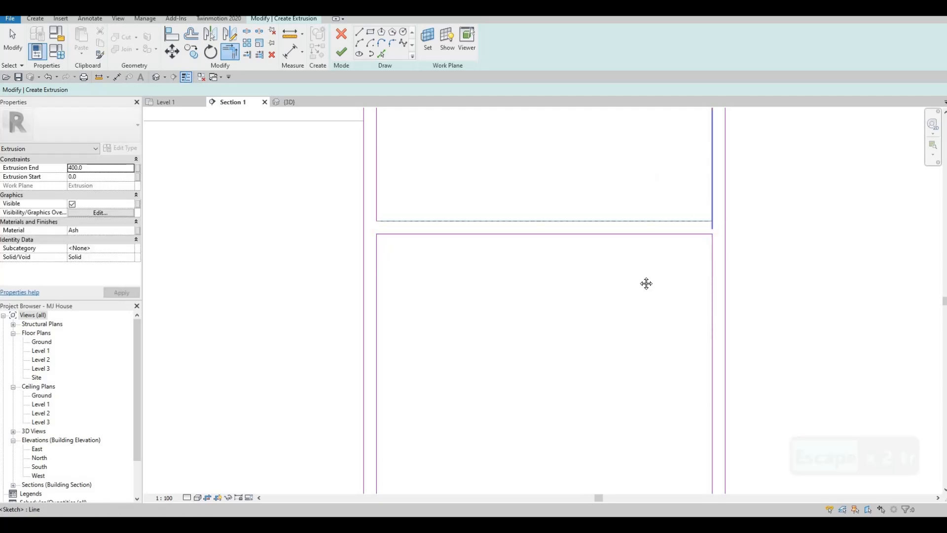
Step: Trim the side lines to the third shelf's two lines, closing the compartment corners above and below it
middle_click_drag(647, 283, 661, 255)
scroll(661, 256, "down", 2)
middle_click_drag(470, 237, 410, 401)
scroll(439, 202, "up", 1)
left_click(439, 203)
left_click(425, 213)
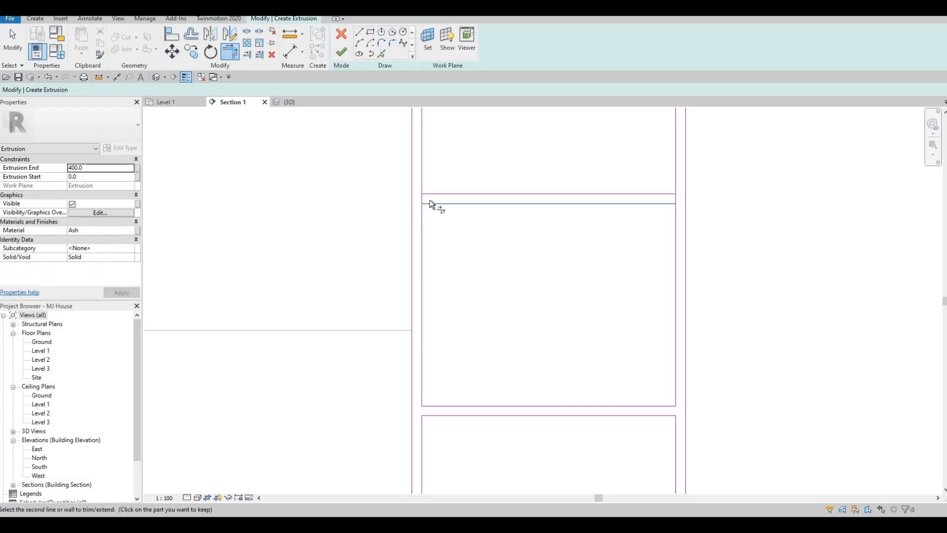
left_click(432, 192)
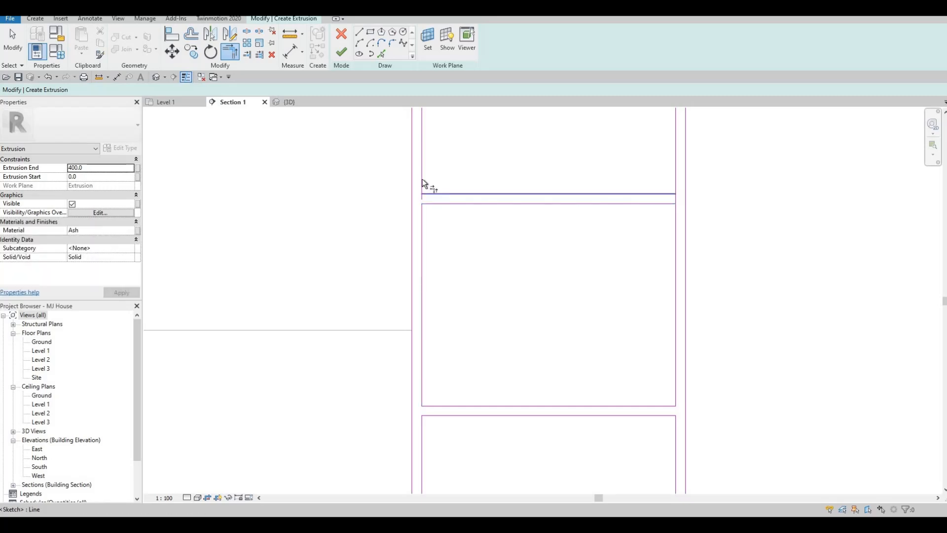
left_click(671, 186)
left_click(672, 176)
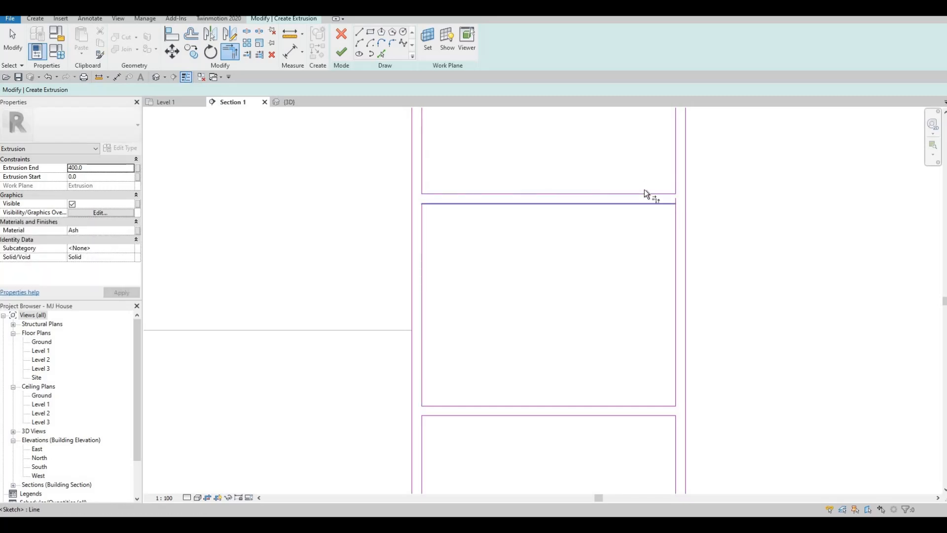
left_click(644, 202)
Step: Trim the compartment corners above and below the second shelf from the top into closed loops
scroll(479, 276, "down", 2)
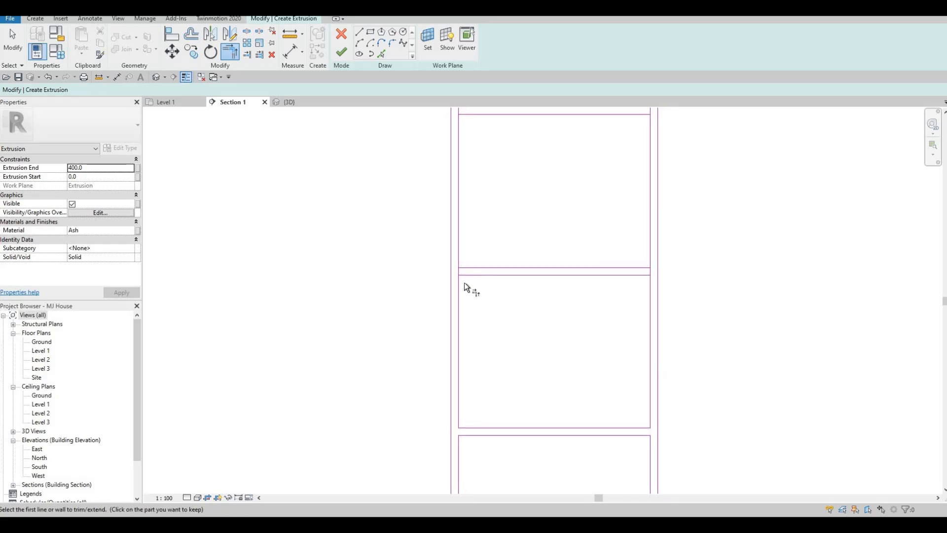
left_click(643, 269)
left_click(652, 253)
left_click(651, 278)
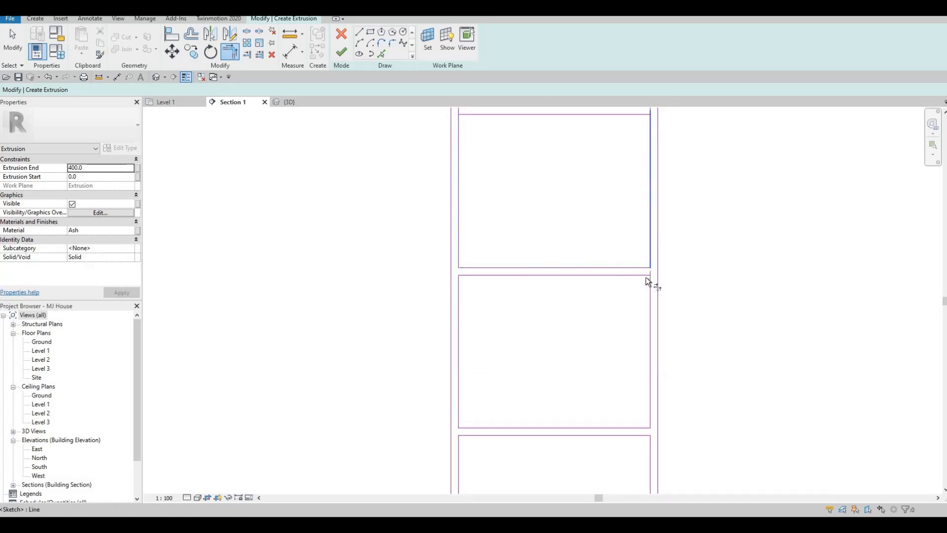
left_click(612, 275)
middle_click_drag(632, 175, 616, 334)
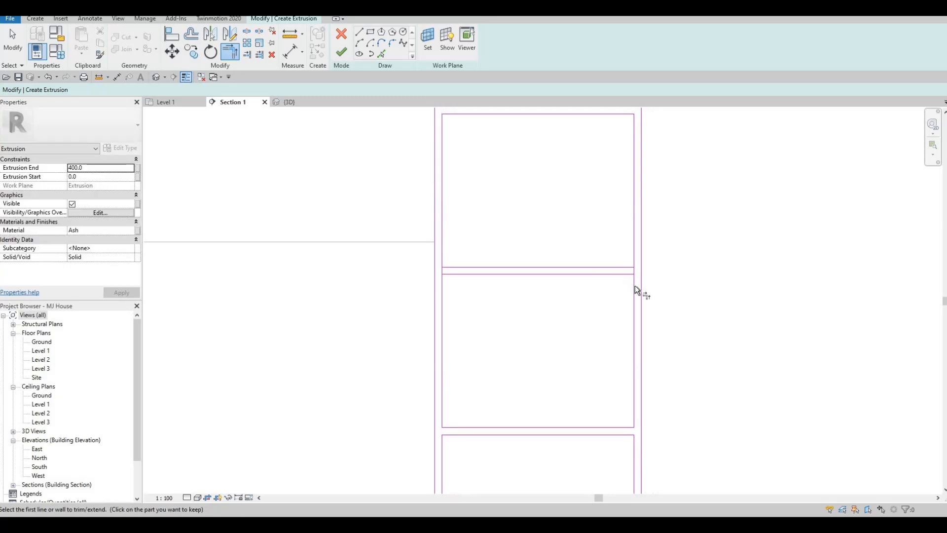
Step: Trim the corners around the topmost shelf so the two uppermost compartments become closed rectangles
left_click(635, 285)
left_click(624, 273)
left_click(624, 268)
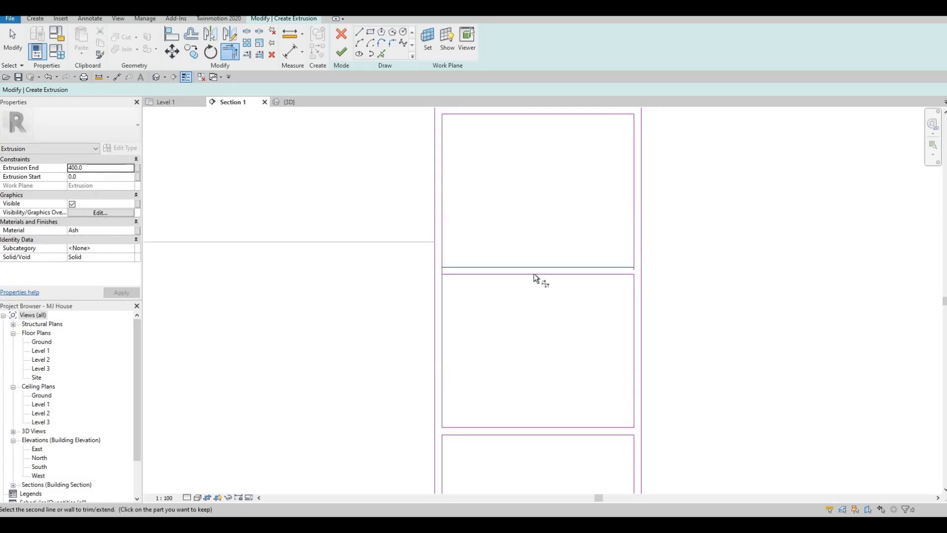
left_click(452, 266)
left_click(442, 256)
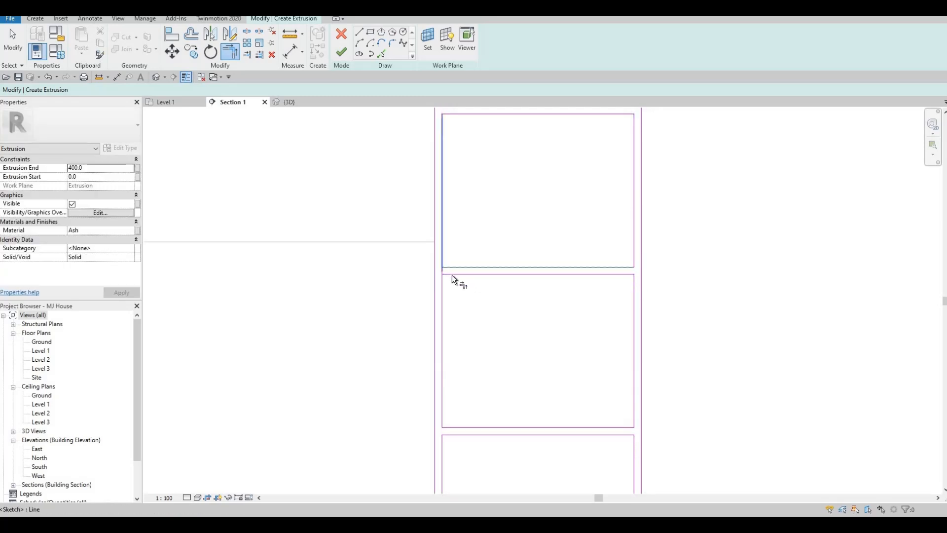
left_click(451, 274)
left_click(444, 291)
scroll(501, 233, "down", 3)
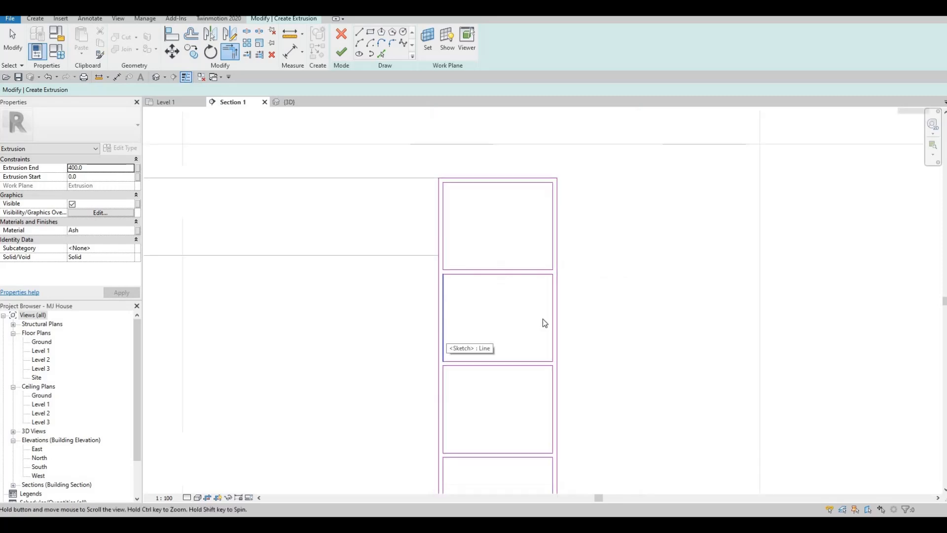
Step: Finish the bookcase extrusion sketch and inspect the shelving from several angles in the 3D view
key("Escape")
scroll(540, 279, "down", 2)
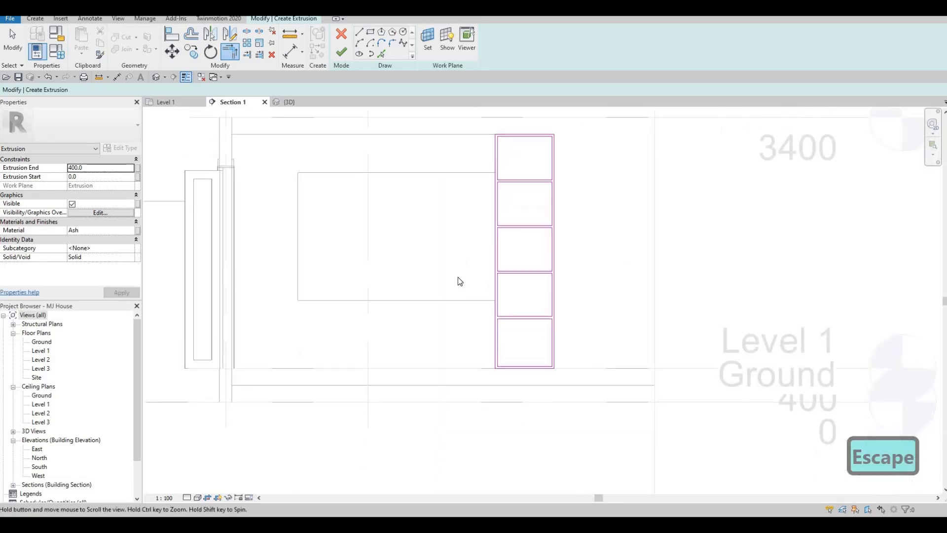
left_click(340, 51)
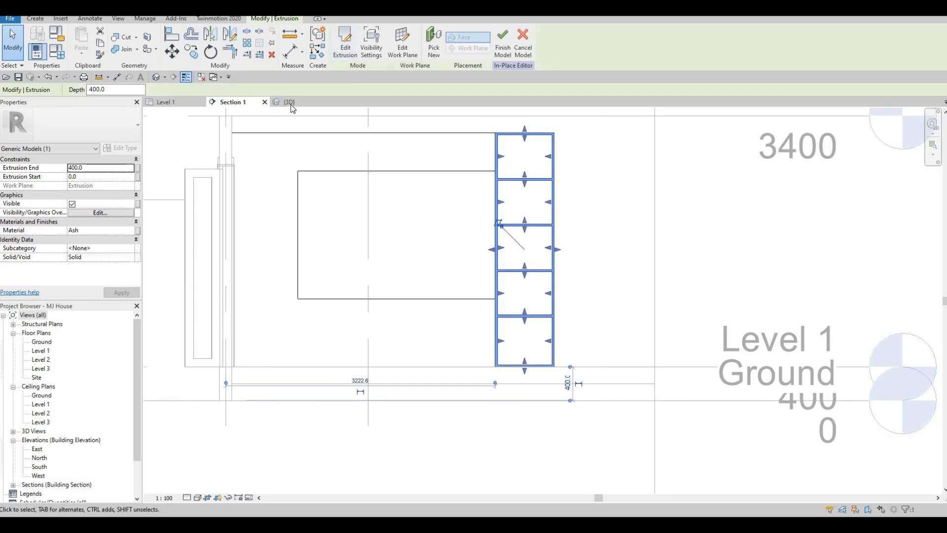
key("ctrl+Tab")
middle_click_drag(505, 323, 600, 393, "shift")
key("Escape")
mouse_move(691, 387)
middle_mouse_down("shift")
mouse_move(460, 405)
mouse_move(644, 415)
mouse_move(508, 376)
mouse_move(583, 381)
mouse_move(564, 309)
middle_mouse_up("shift")
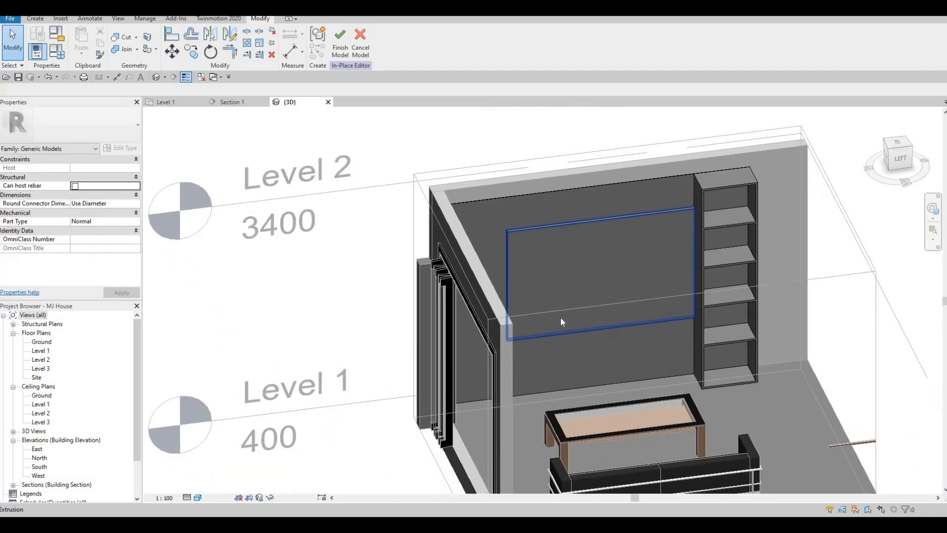
middle_click_drag(579, 353, 523, 342, "shift")
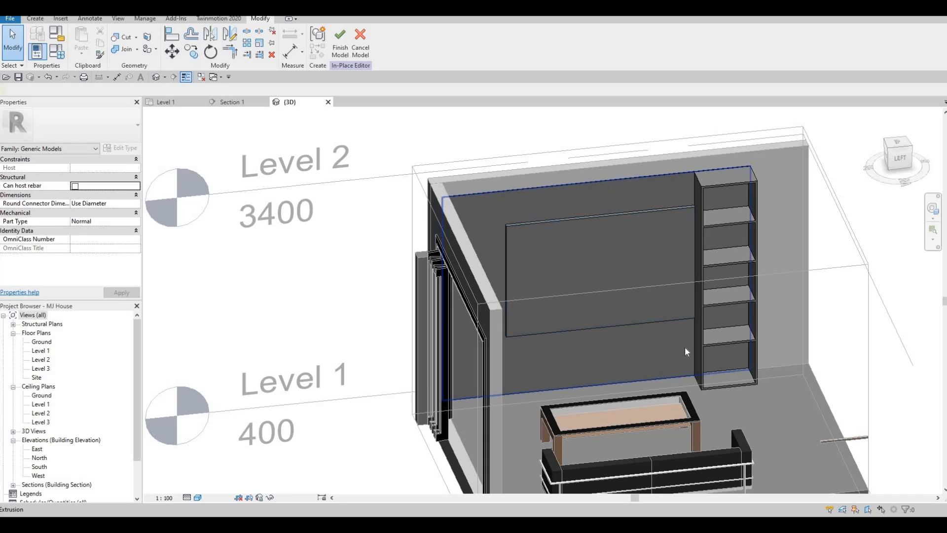
Step: In Section 1, start a new extrusion on a picked plane and sketch a rectangle about 2360 mm wide directly beneath the wall panel
left_click(232, 102)
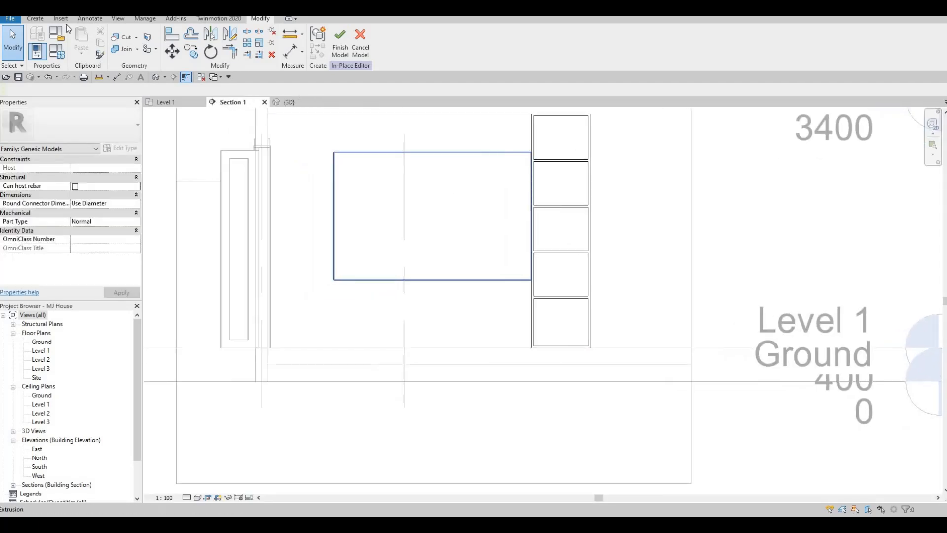
left_click(35, 18)
left_click(83, 44)
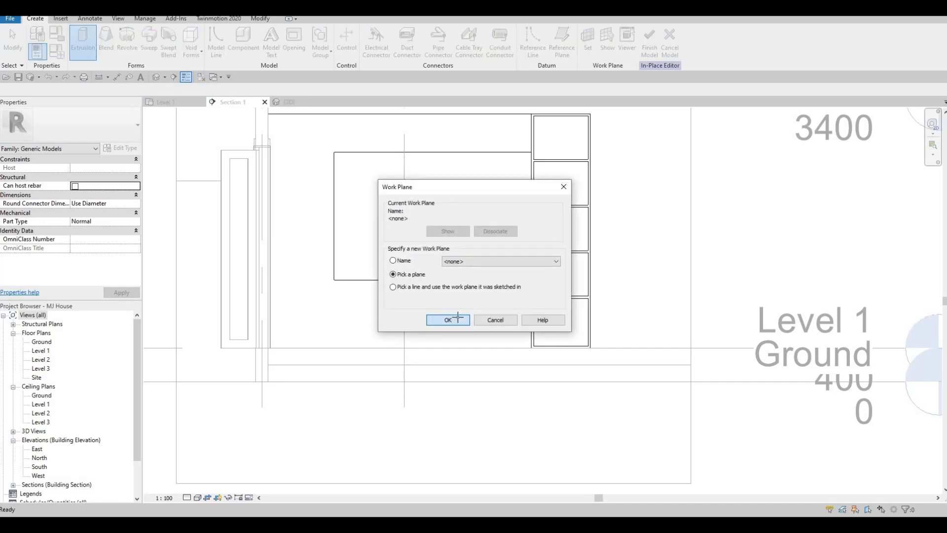
left_click(448, 320)
left_click(265, 94)
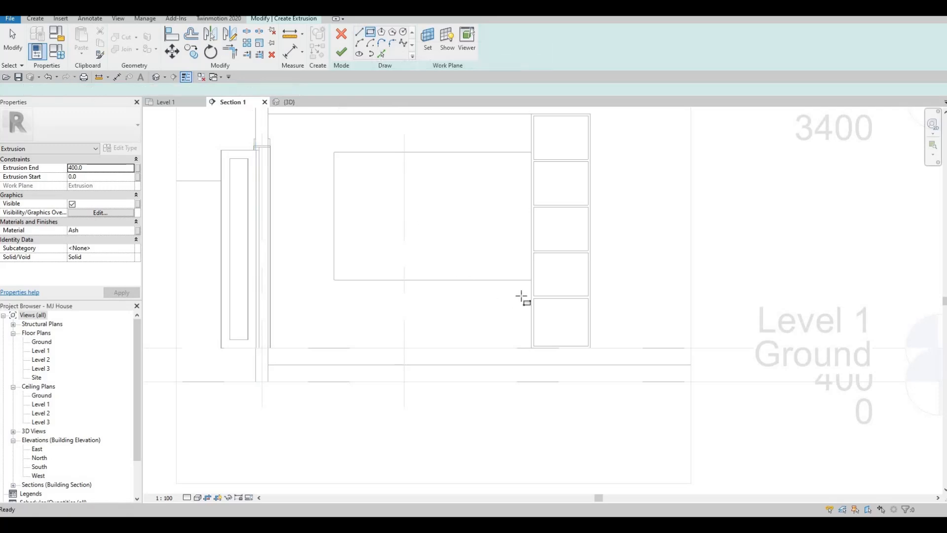
left_click(531, 280)
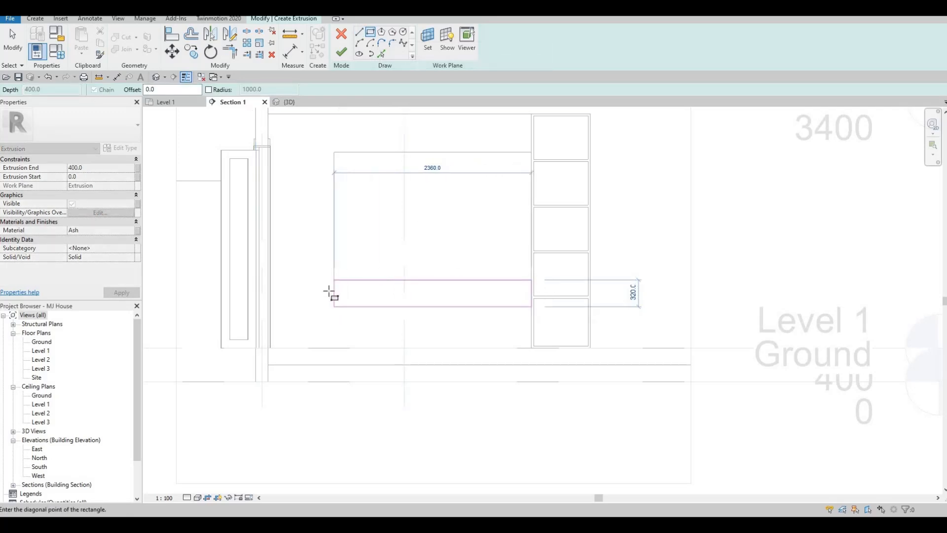
left_click(334, 317)
key("Escape")
key("Escape")
key("Escape")
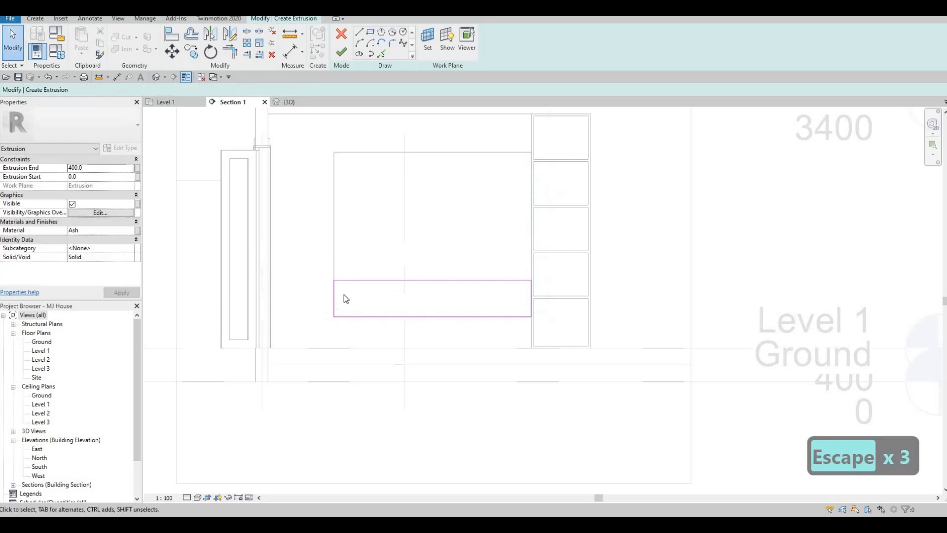
Step: Align the new rectangle's left edge with the wall panel's left edge and set the Extrusion End to 380
key("a")
key("l")
left_click(334, 244)
left_click(334, 300)
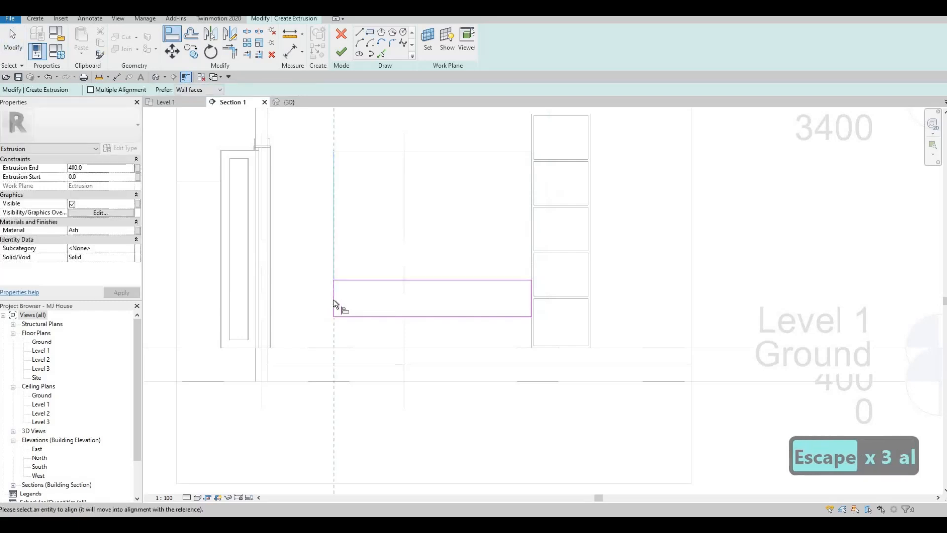
key("Escape")
key("Escape")
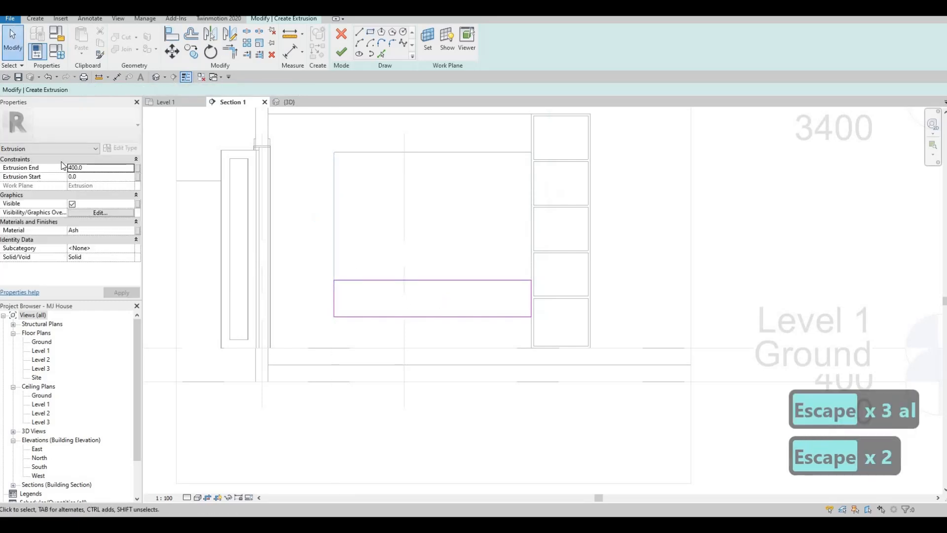
left_click(95, 169)
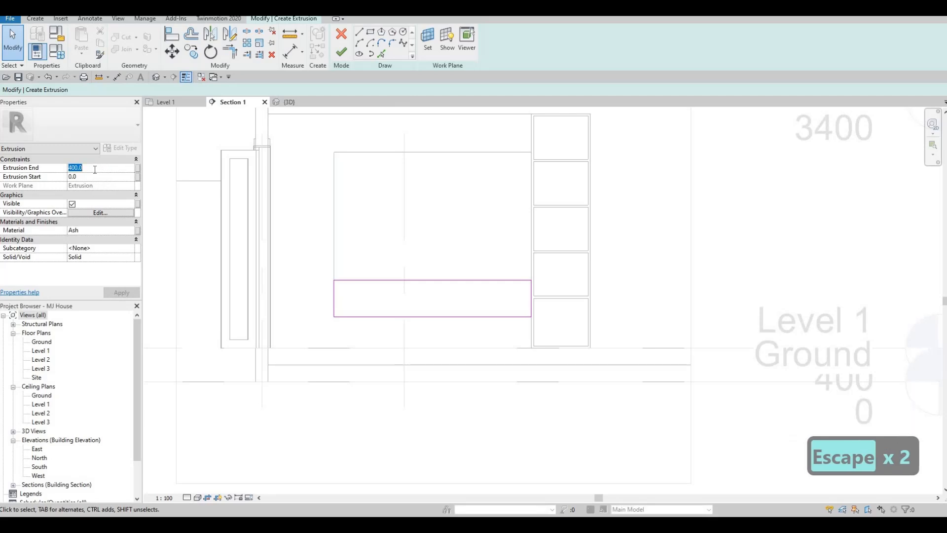
type("38")
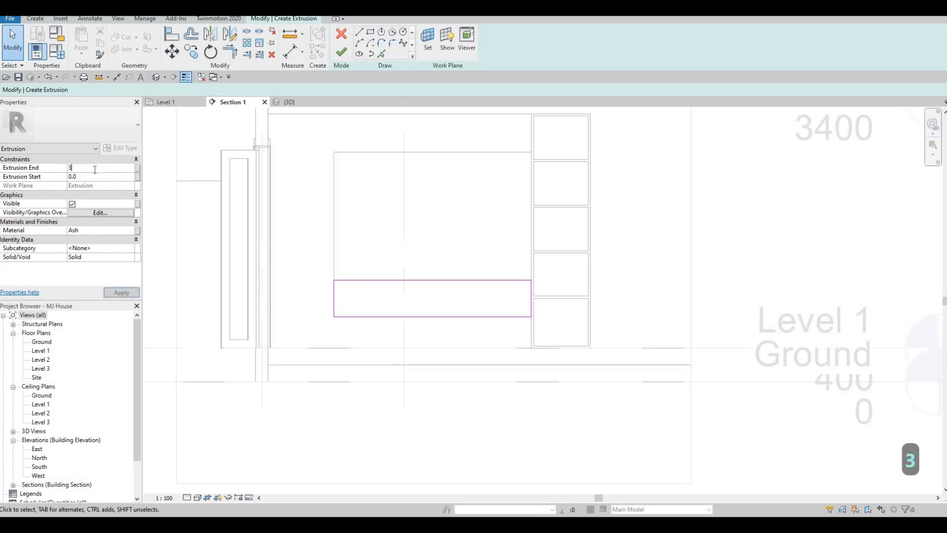
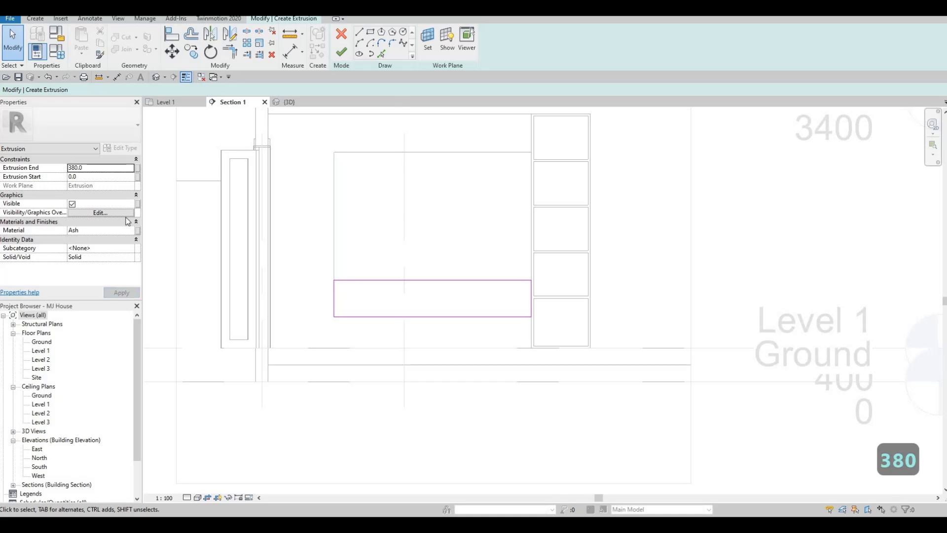
Step: Finish the cabinet extrusion sketch beneath the wall panel and clear the selection
left_click(347, 54)
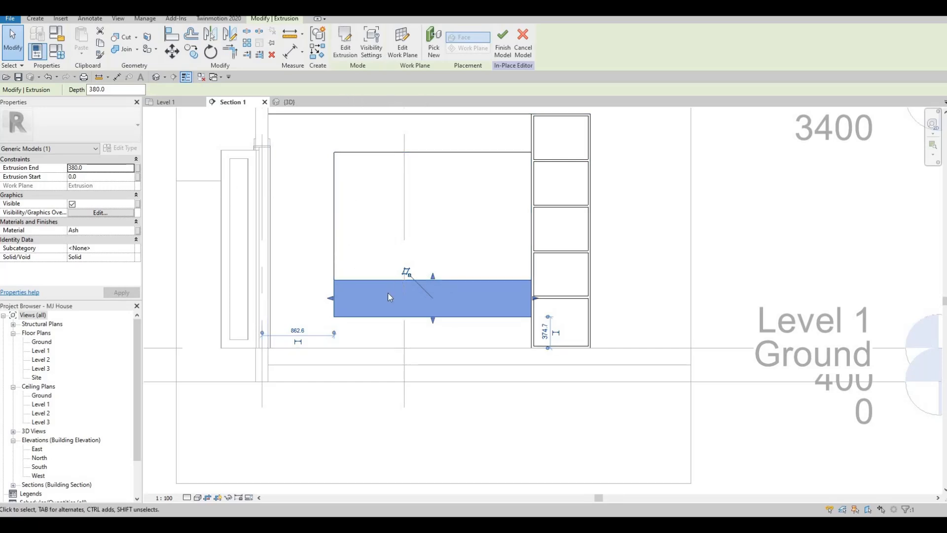
key("Escape")
key("Escape")
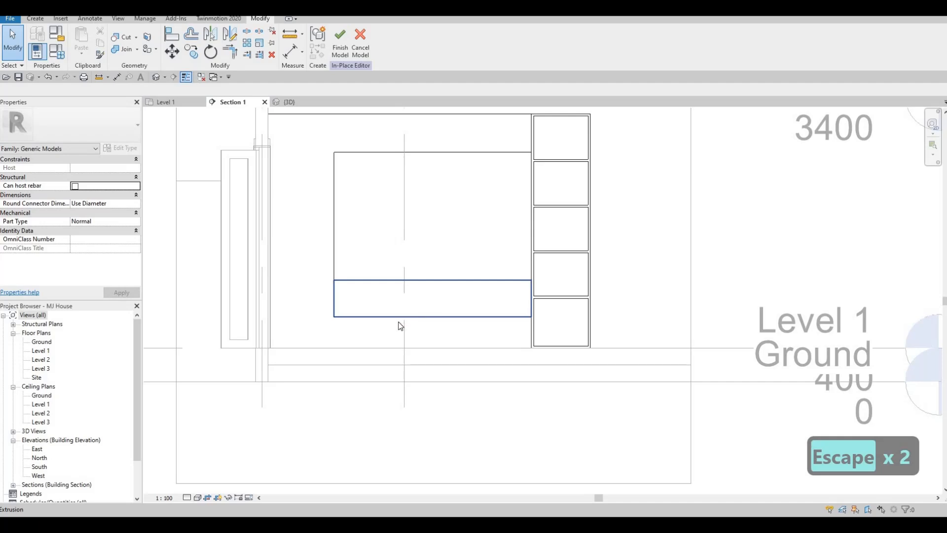
Step: Edit the cabinet extrusion's sketch and draw an inner rectangle about 860 by 360 mm, with its left side on the vertical grid line
left_click(434, 270)
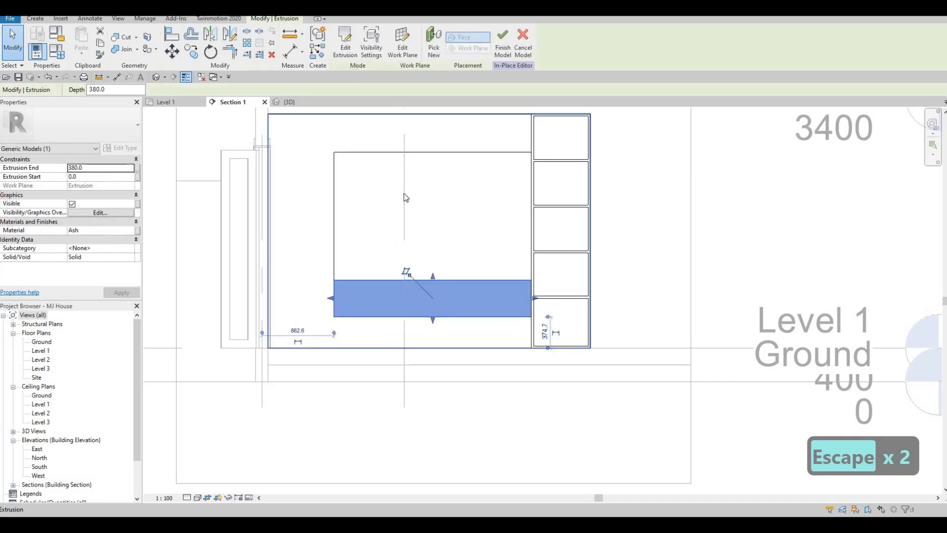
left_click(345, 44)
left_click(359, 32)
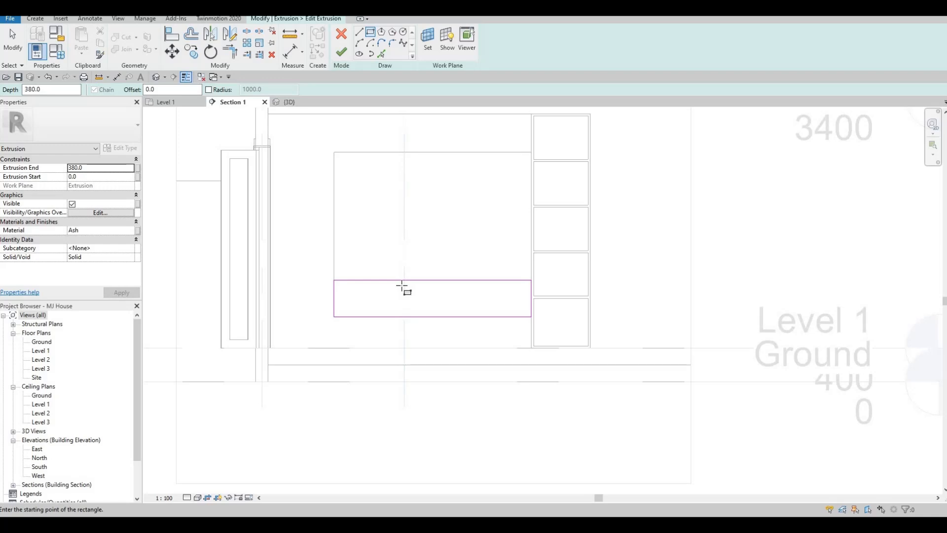
scroll(402, 286, "up", 4)
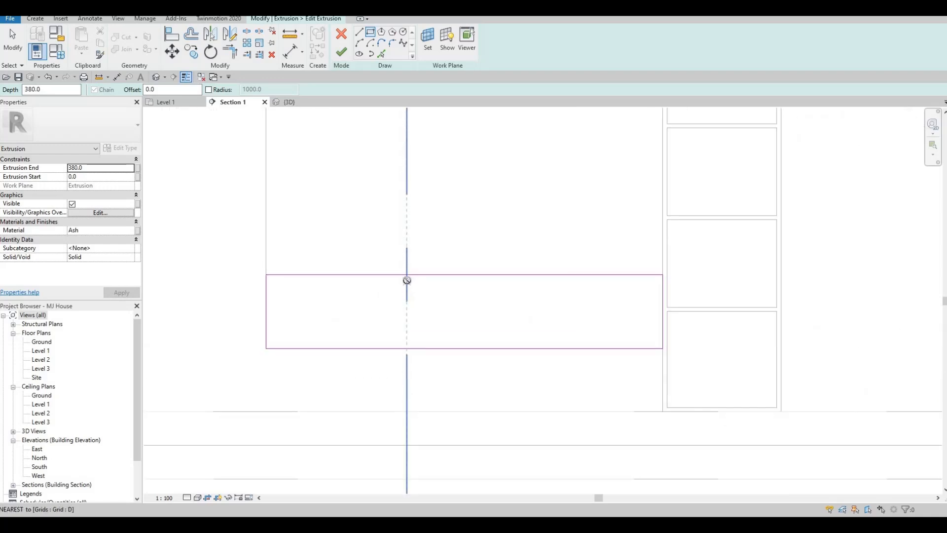
left_click(407, 281)
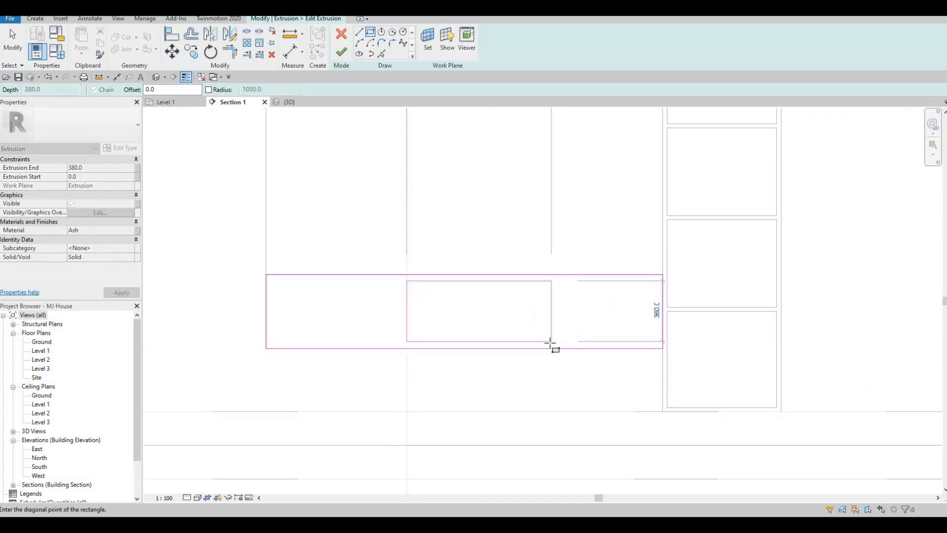
left_click(546, 343)
key("Escape")
key("Escape")
key("Escape")
Step: Set the distance between the inner rectangle's bottom edge and the cabinet outline to 25 mm
scroll(547, 343, "up", 2)
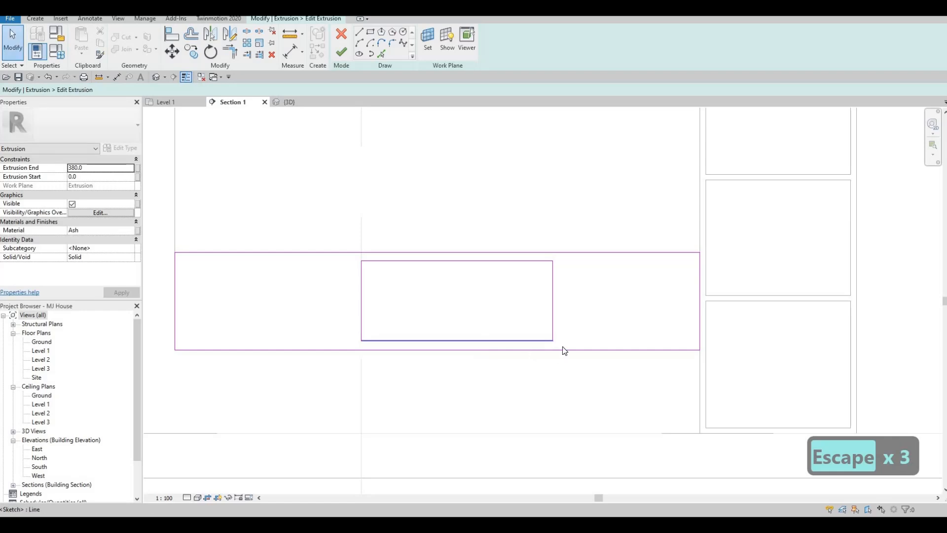
left_click(546, 341)
type("25")
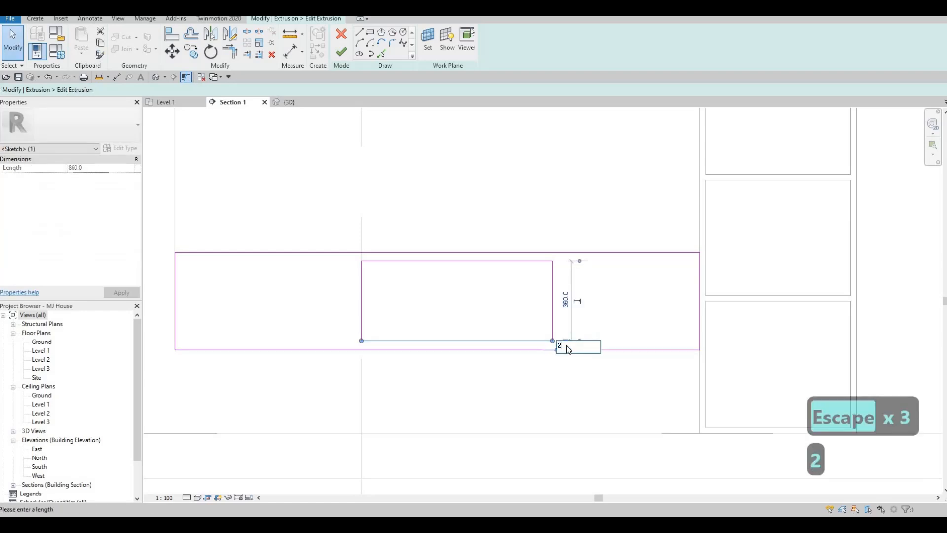
key("Return")
key("Escape")
key("Escape")
Step: Set the inner rectangle's top edge 25 mm below the cabinet outline and finish the edited sketch
left_click(365, 260)
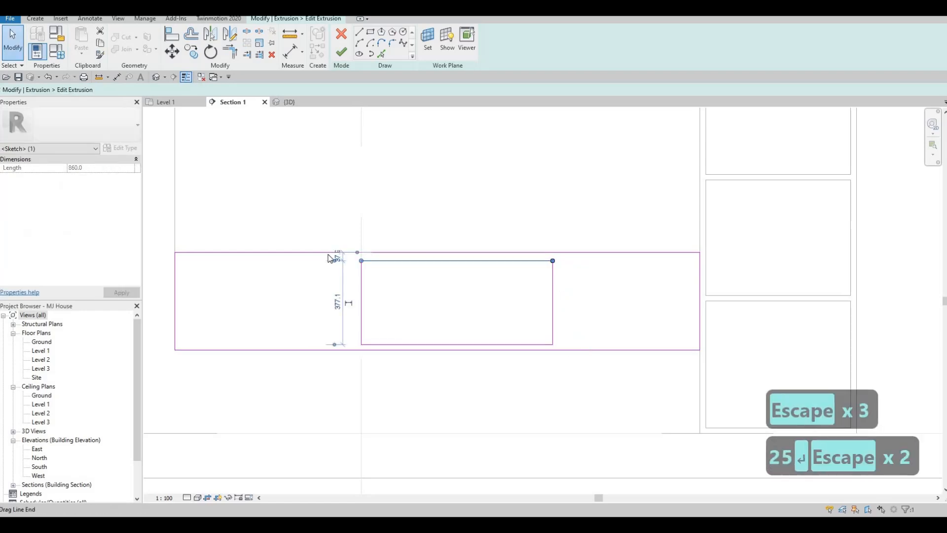
scroll(340, 260, "up", 2)
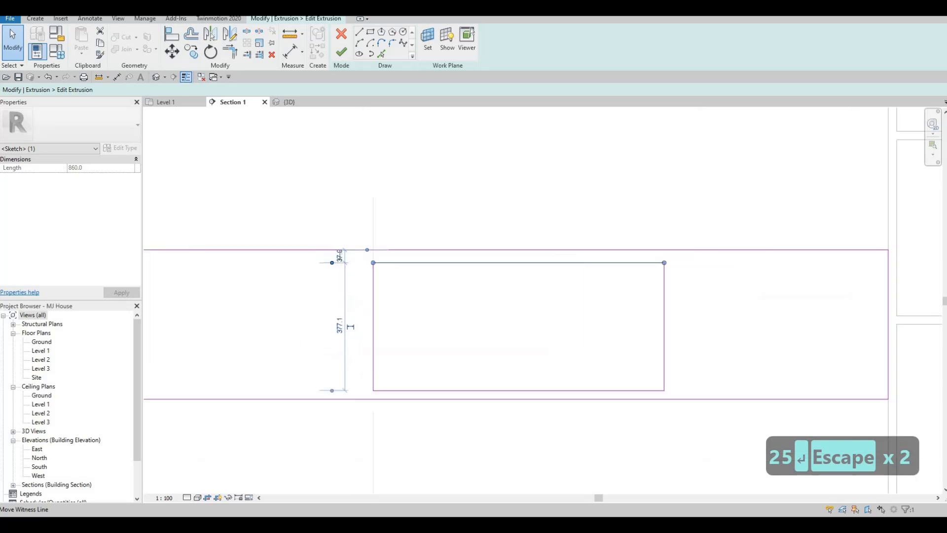
type("25")
key("Return")
key("Escape")
key("Escape")
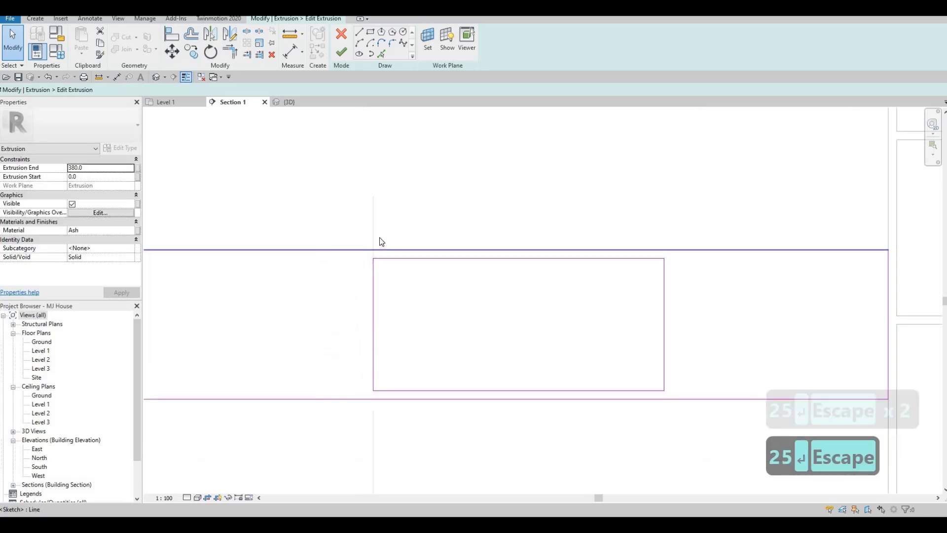
scroll(385, 231, "down", 4)
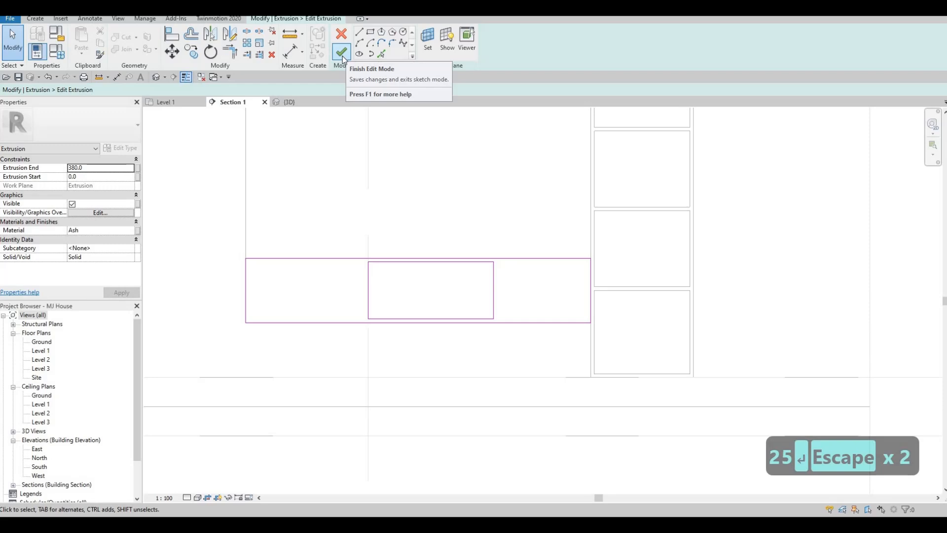
left_click(342, 59)
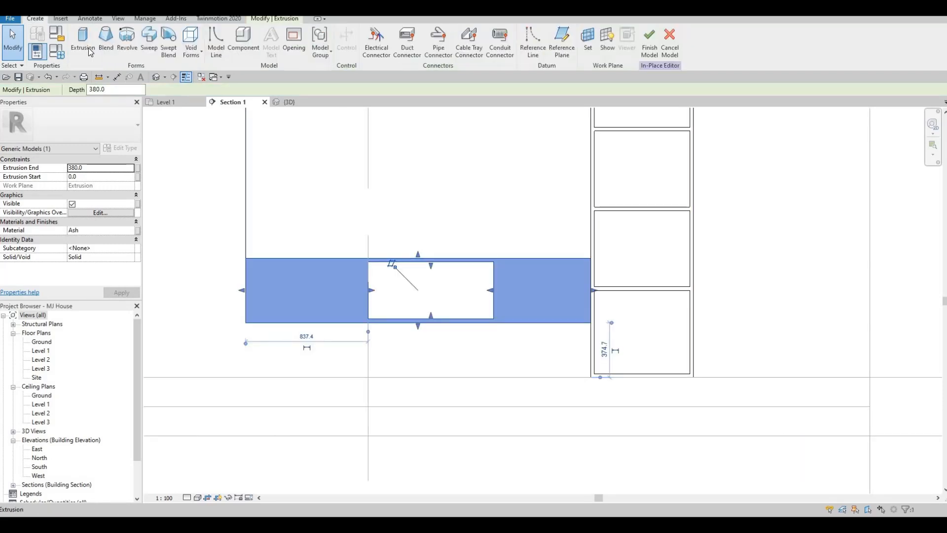
Step: Start a new extrusion on the picked cabinet face and set its Extrusion End to 20
left_click(83, 42)
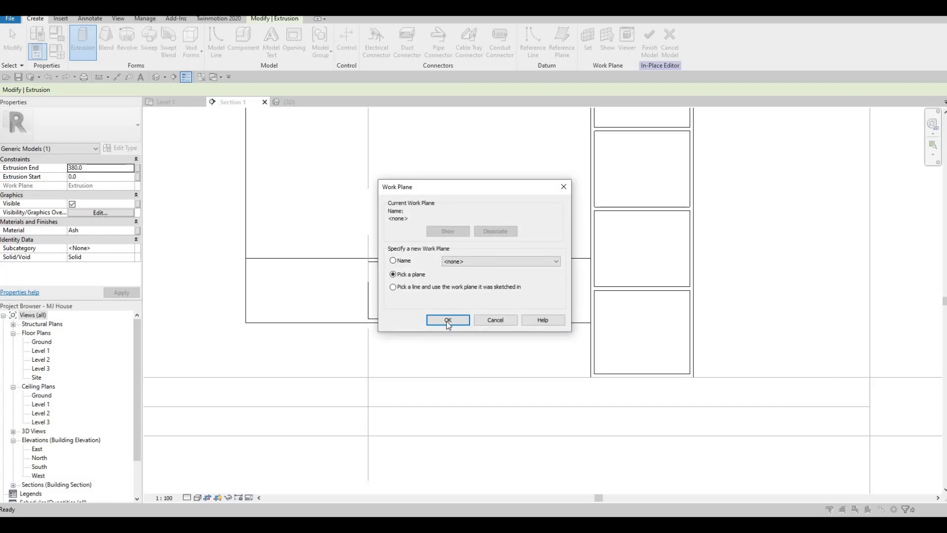
left_click(447, 319)
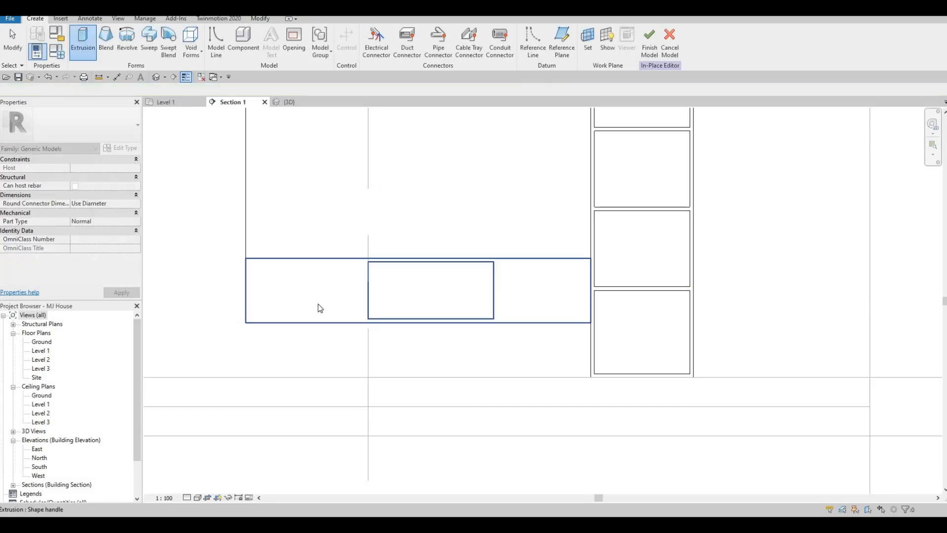
left_click(271, 298)
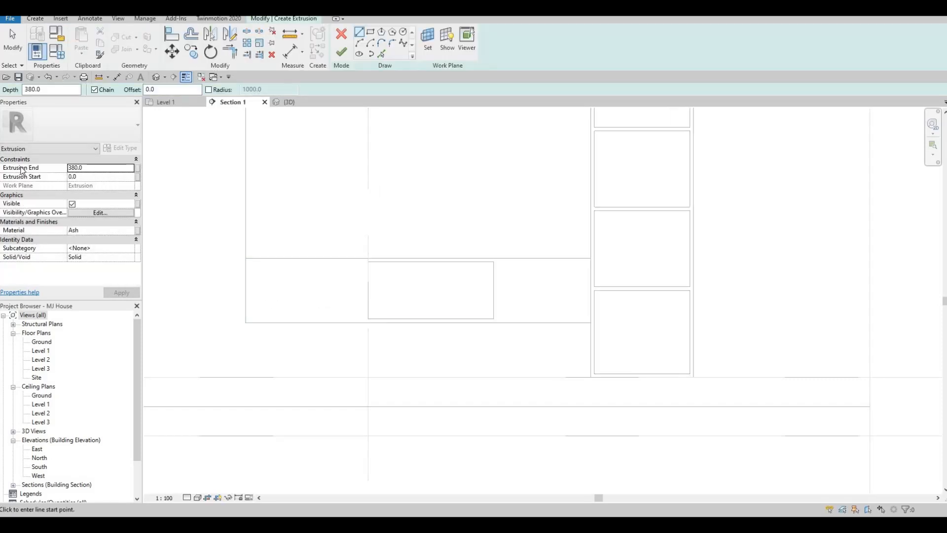
type("20")
key("Return")
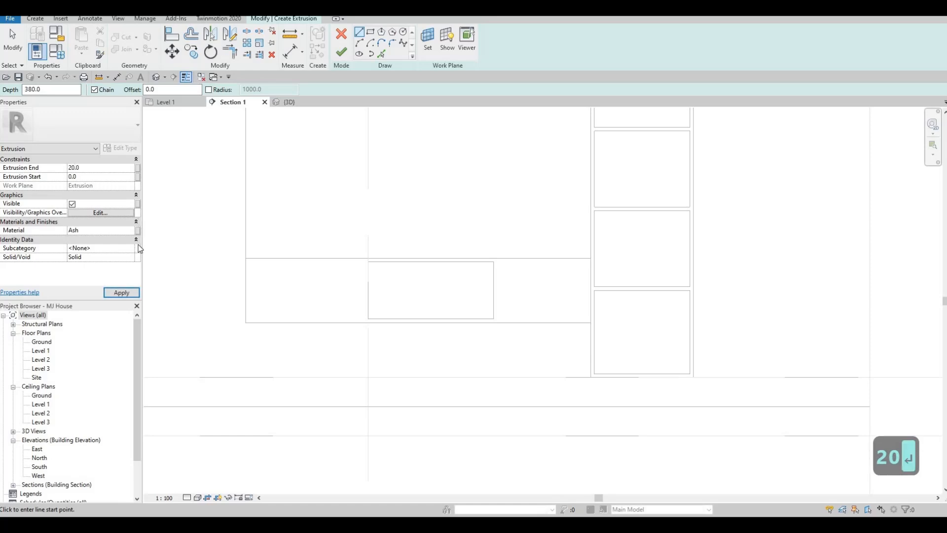
Step: Sketch a front panel rectangle about 440 mm high over the cabinet's left section, from its outer top corner to just short of the opening
left_click(371, 31)
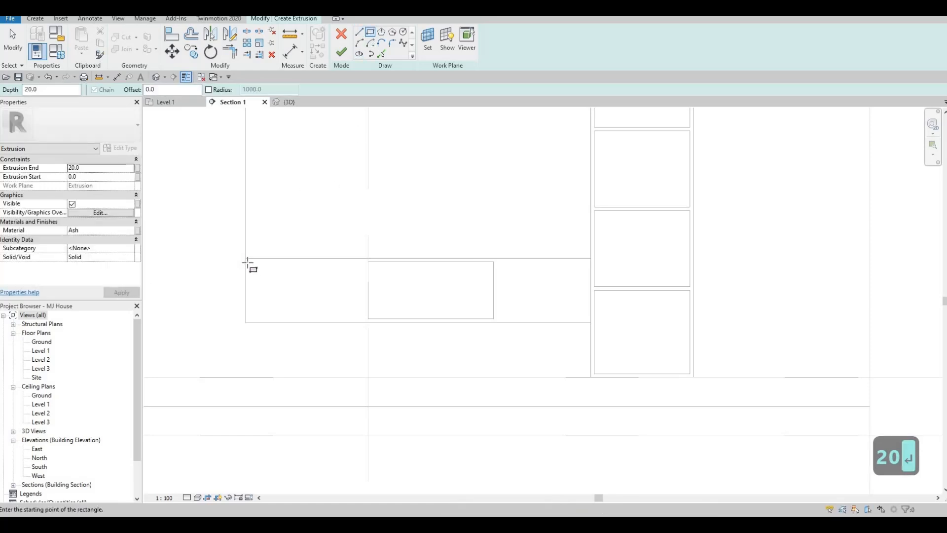
left_click(247, 261)
scroll(375, 327, "up", 4)
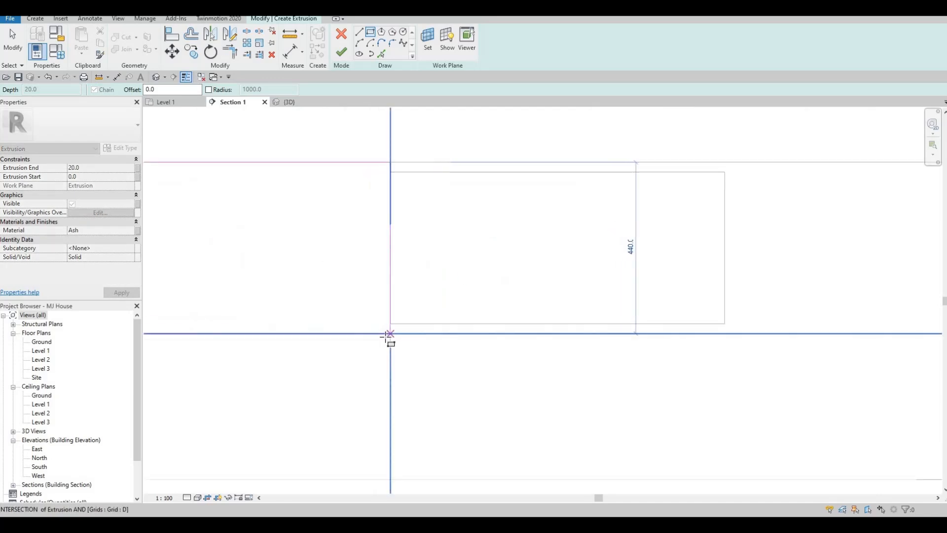
left_click(386, 334)
key("Escape")
scroll(394, 252, "down", 2)
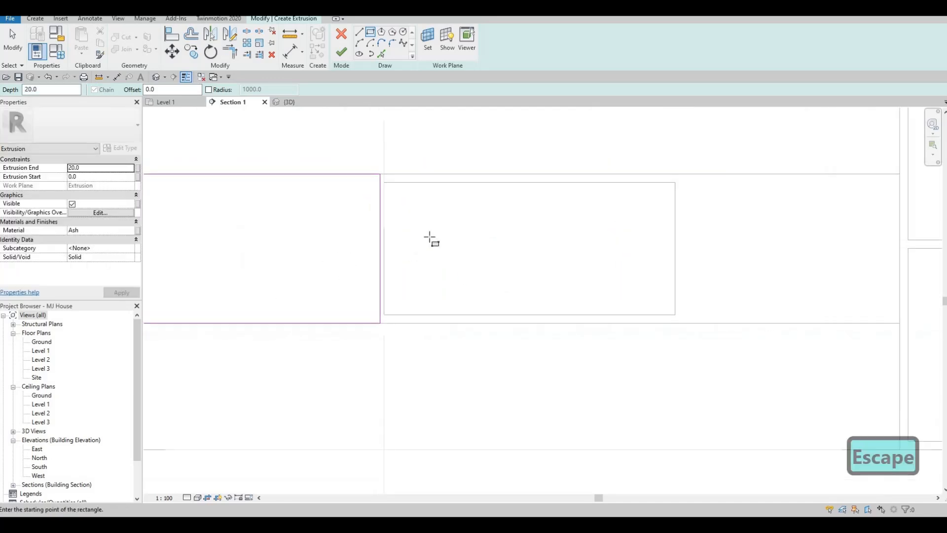
Step: Sketch a second front panel rectangle about 642 by 440 mm over the cabinet's right section, stopping just short of the opening
middle_click_drag(663, 192, 417, 199)
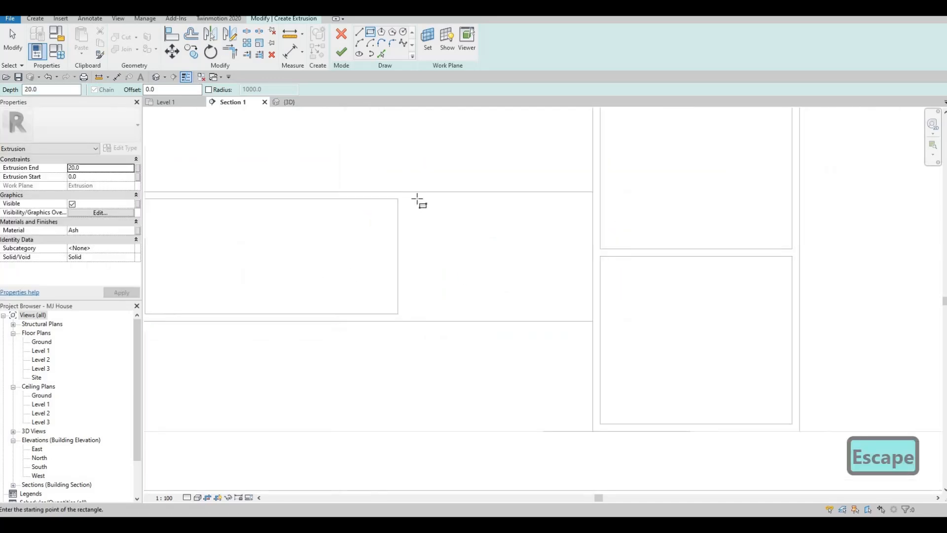
left_click(592, 191)
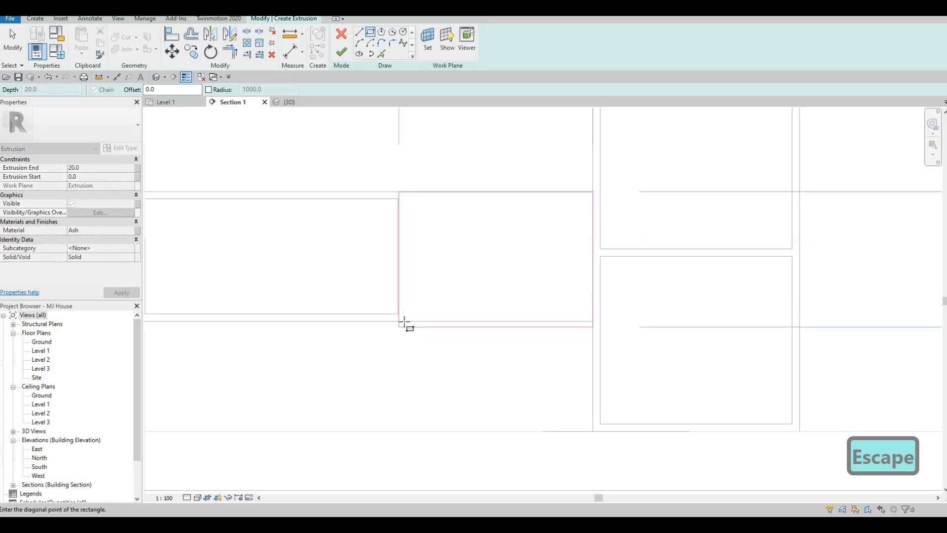
left_click(404, 321)
key("Escape")
key("Escape")
key("Escape")
Step: Set the gap between the right panel rectangle's inner edge and the cabinet opening to 25 mm
left_click(404, 246)
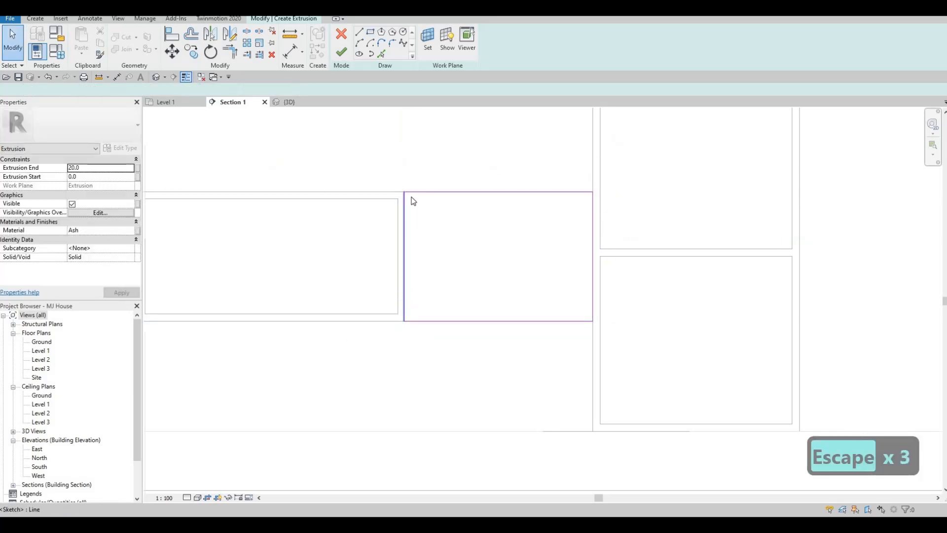
middle_click_drag(146, 191, 297, 187)
left_click_drag(296, 188, 549, 196)
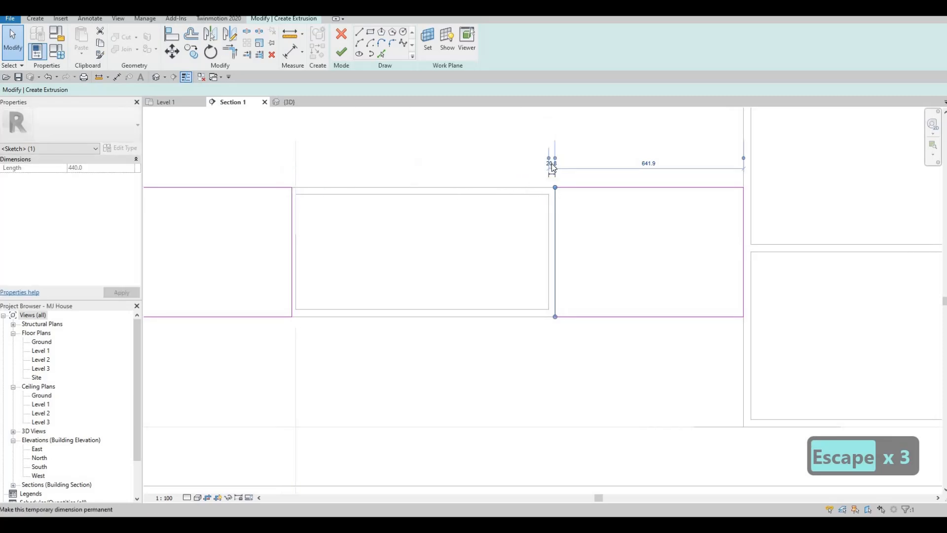
scroll(552, 167, "up", 2)
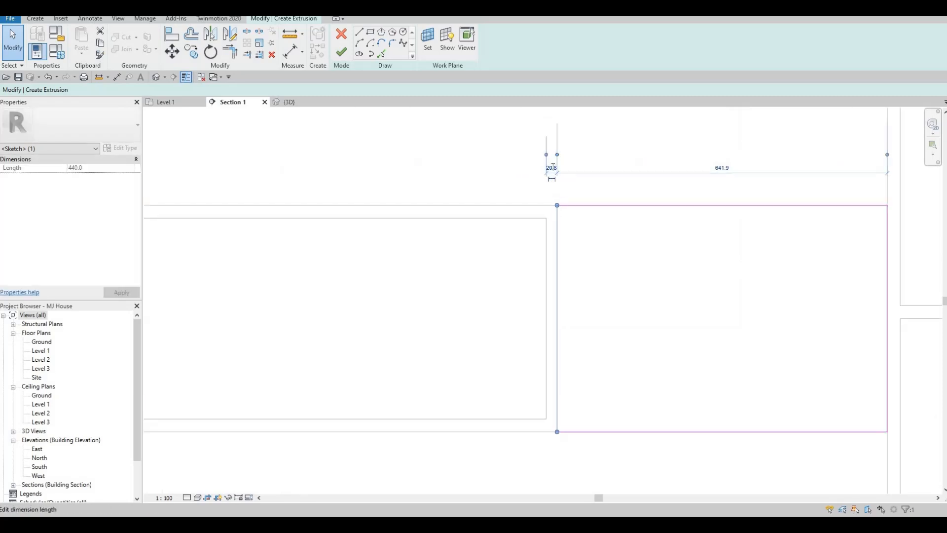
type("5")
key("Return")
key("Escape")
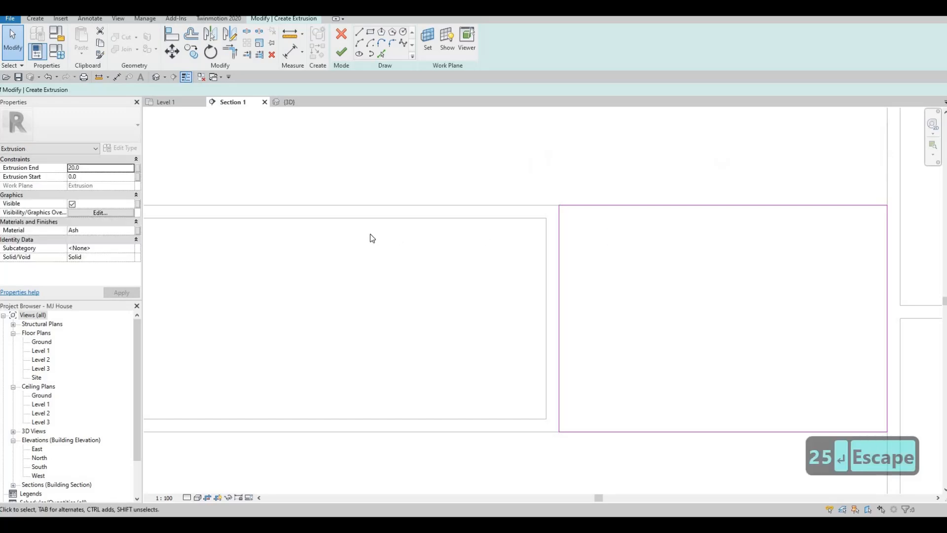
scroll(367, 227, "down", 2)
key("Escape")
Step: Set the gap between the left panel rectangle's inner edge and the opening to 25 mm, and finish the panel extrusion
left_click(364, 222)
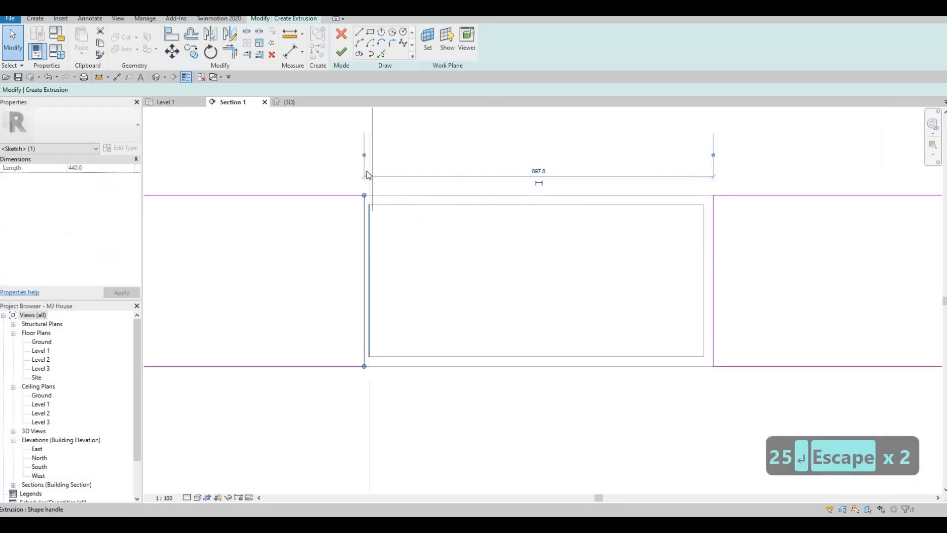
left_click_drag(367, 171, 367, 171)
type("25")
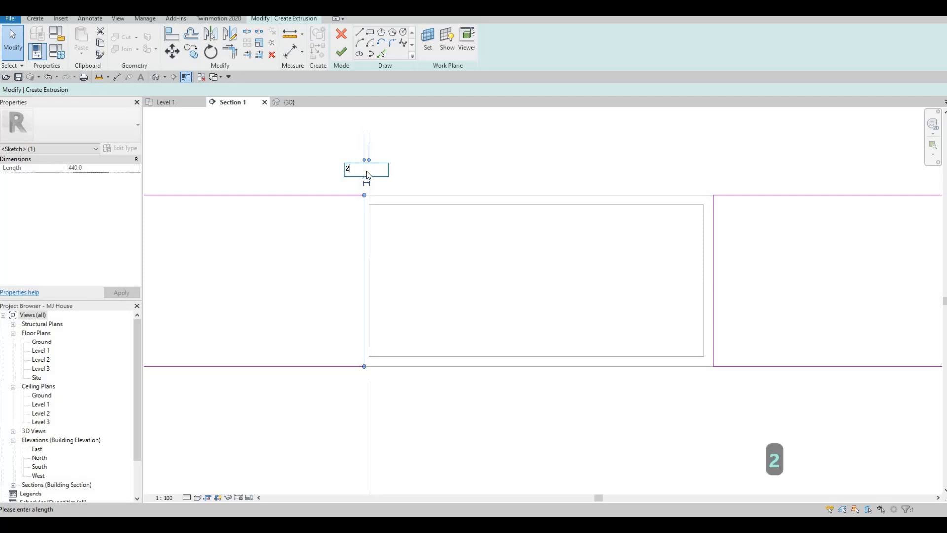
key("Return")
key("Escape")
key("Escape")
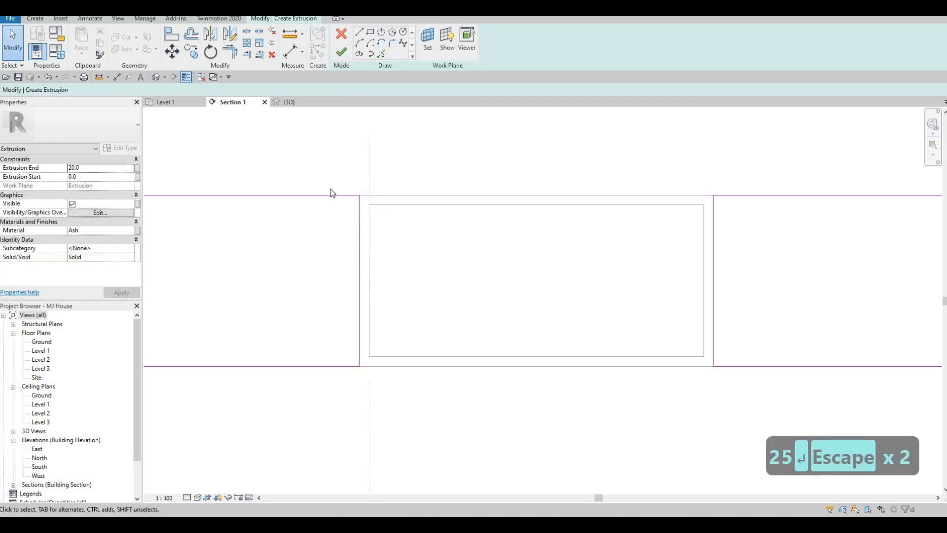
scroll(338, 173, "down", 3)
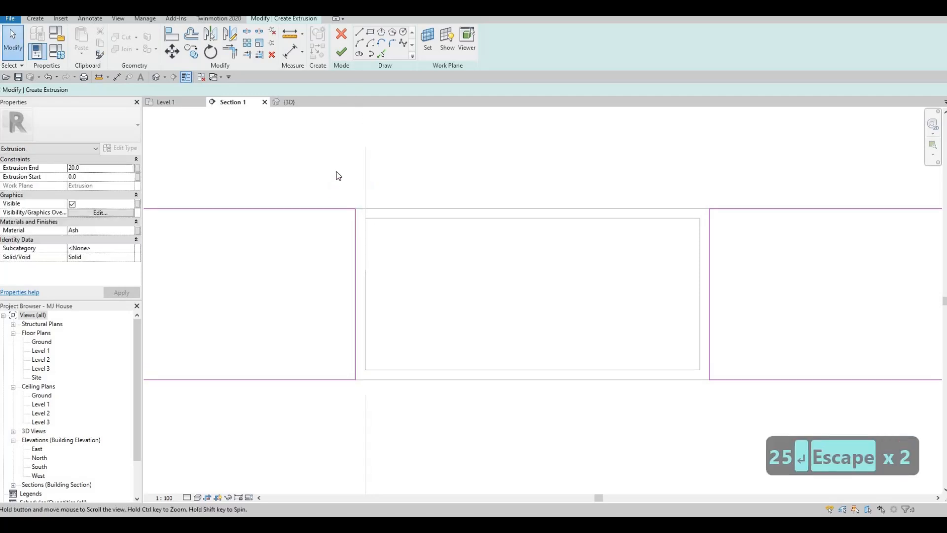
left_click(344, 56)
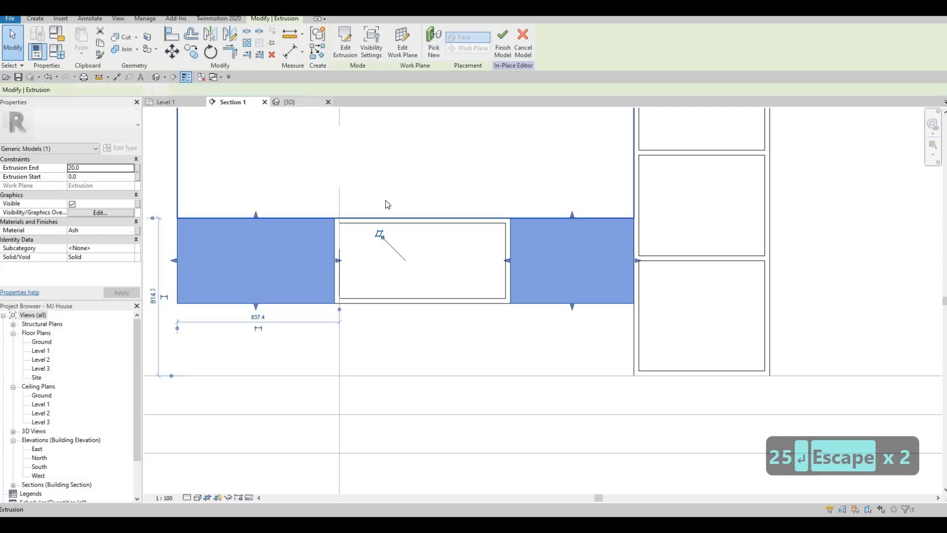
Step: Switch to the 3D view and examine the cabinet, its front panels and its open compartment up close and from several angles
middle_click_drag(537, 344, 502, 332)
key("Escape")
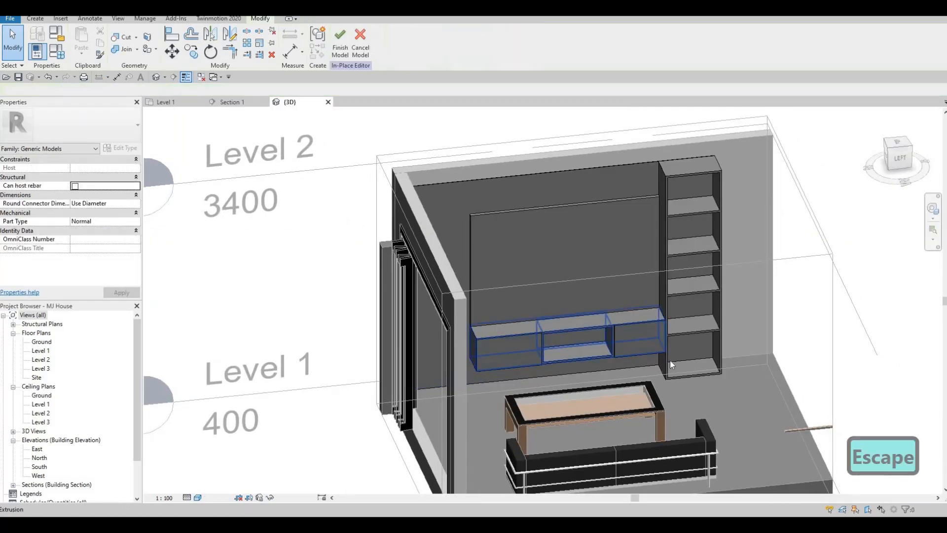
middle_click_drag(670, 360, 692, 327, "shift")
scroll(689, 310, "up", 6)
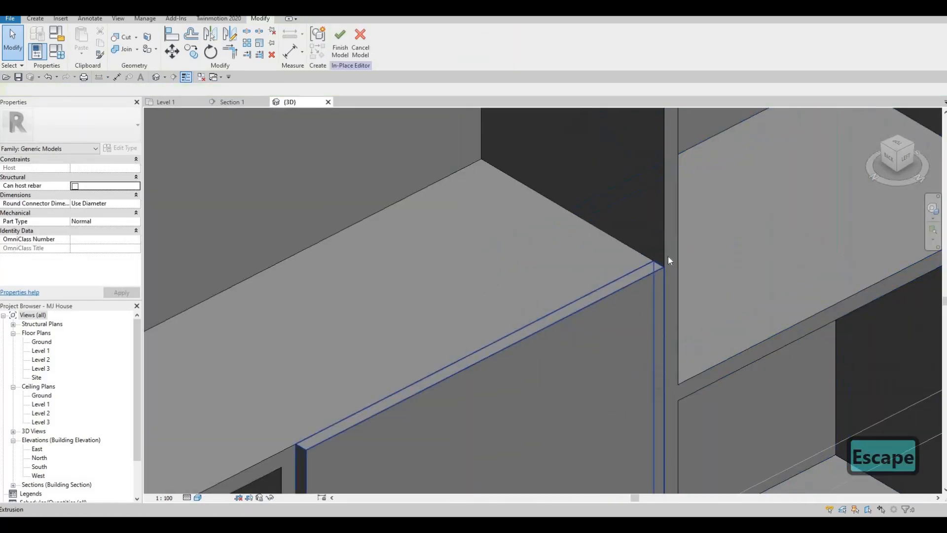
scroll(668, 255, "down", 3)
middle_click_drag(613, 286, 550, 318, "shift")
middle_click_drag(550, 318, 587, 295)
scroll(587, 295, "down", 3)
middle_click_drag(505, 241, 430, 320, "shift")
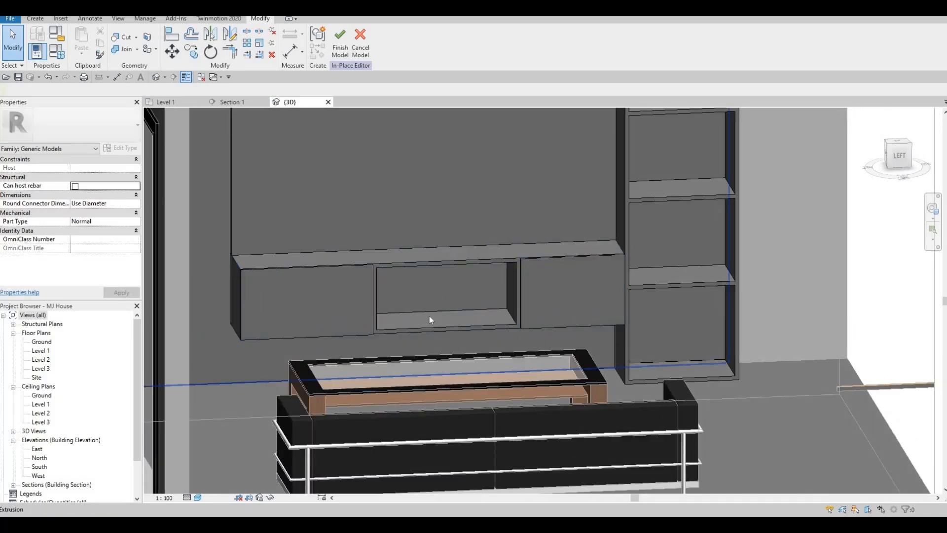
left_click(459, 317)
middle_click_drag(410, 283, 400, 308, "shift")
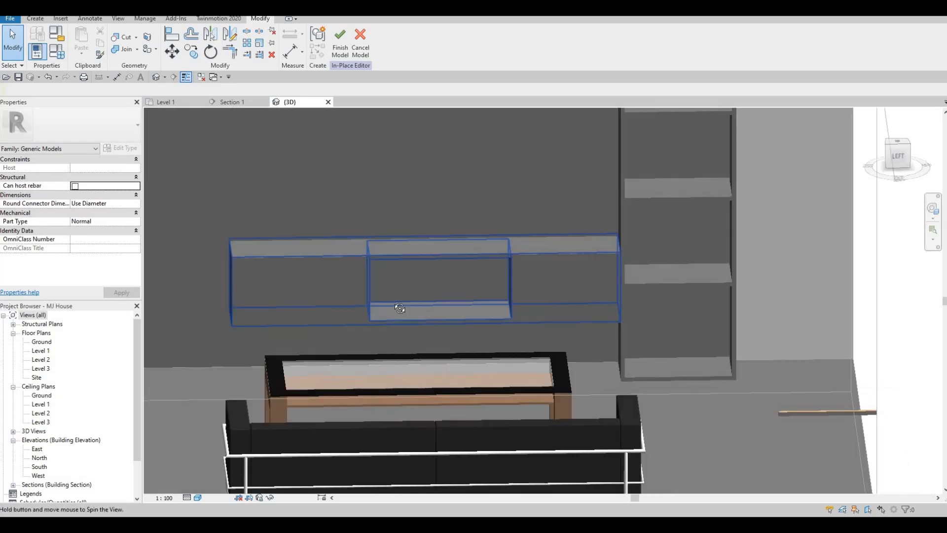
Step: In Section 1, start a new extrusion on the existing wall panel's face and set its extrusion end to 5 mm
middle_click_drag(416, 161, 431, 161, "shift")
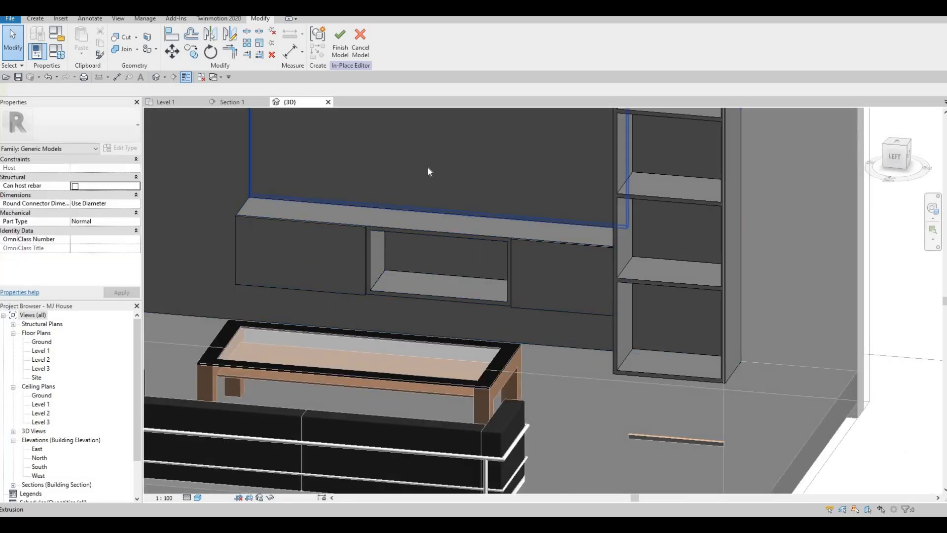
left_click(232, 102)
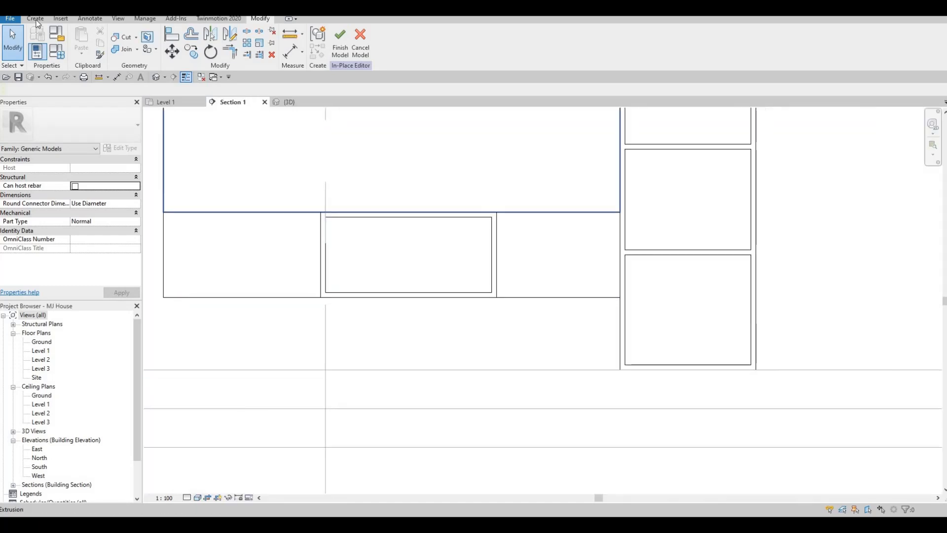
key("Escape")
left_click(83, 42)
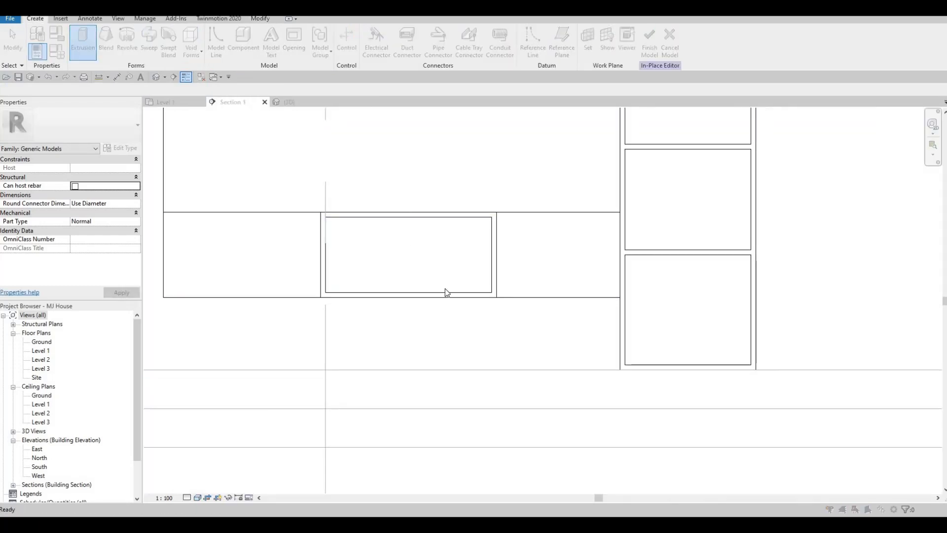
left_click(447, 320)
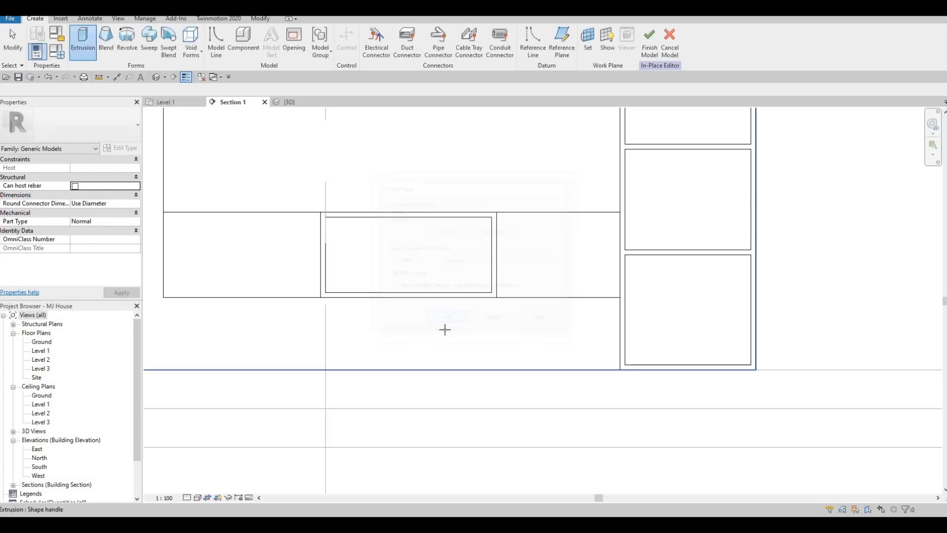
scroll(445, 323, "down", 3)
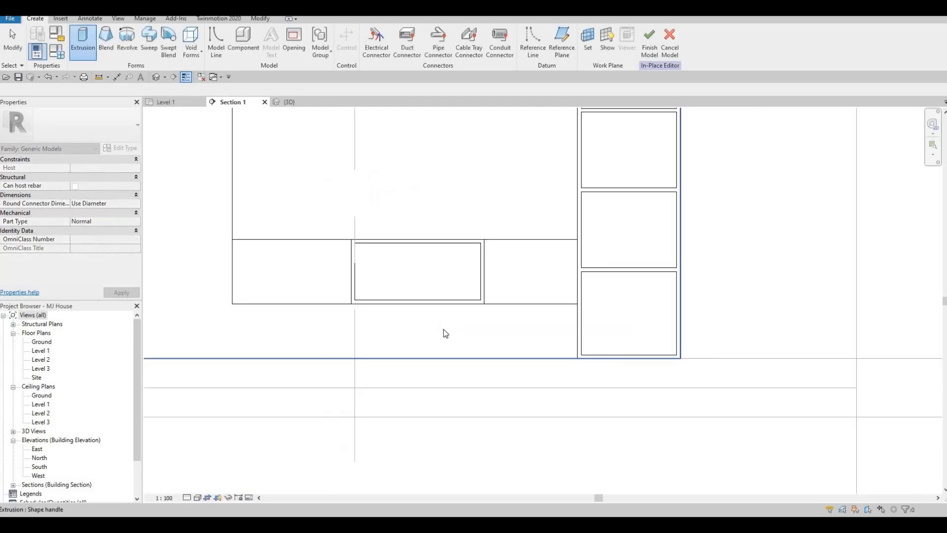
left_click(340, 117)
left_click(93, 168)
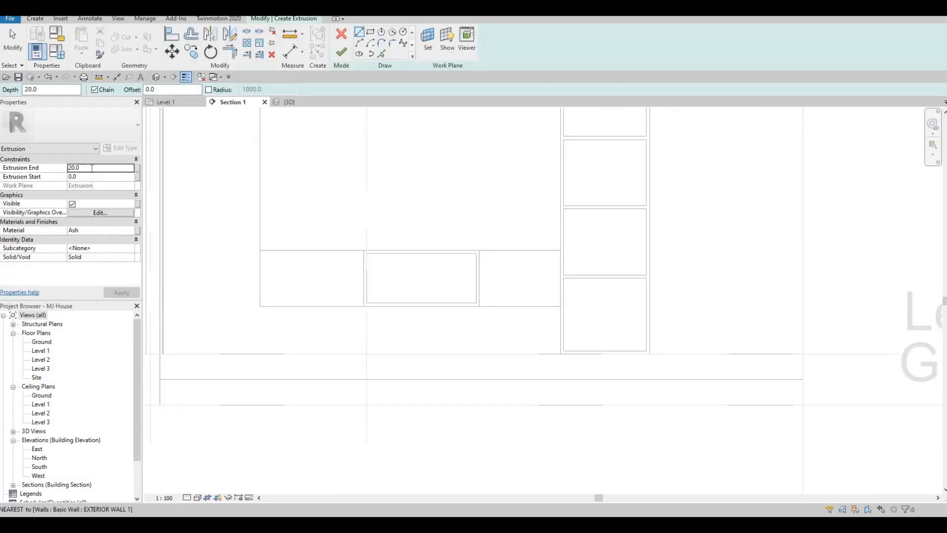
type("50")
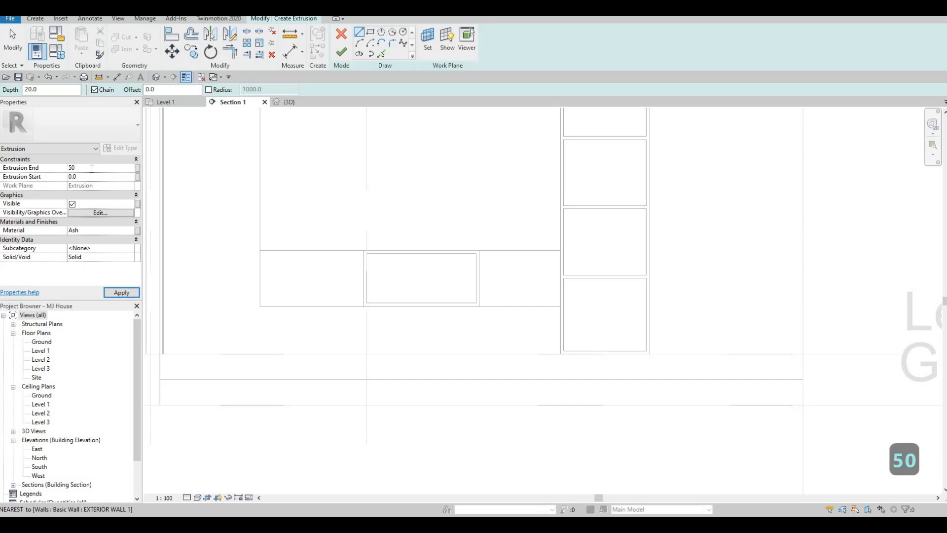
key("BackSpace")
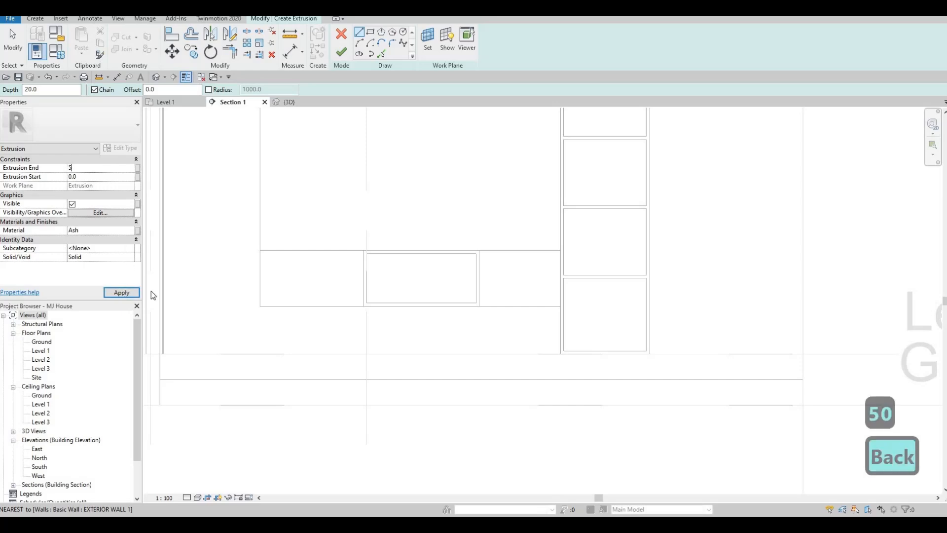
Step: Sketch an 860 by 390 mm rectangle along the inner edges of the cabinet's central opening and finish the extrusion
left_click(371, 32)
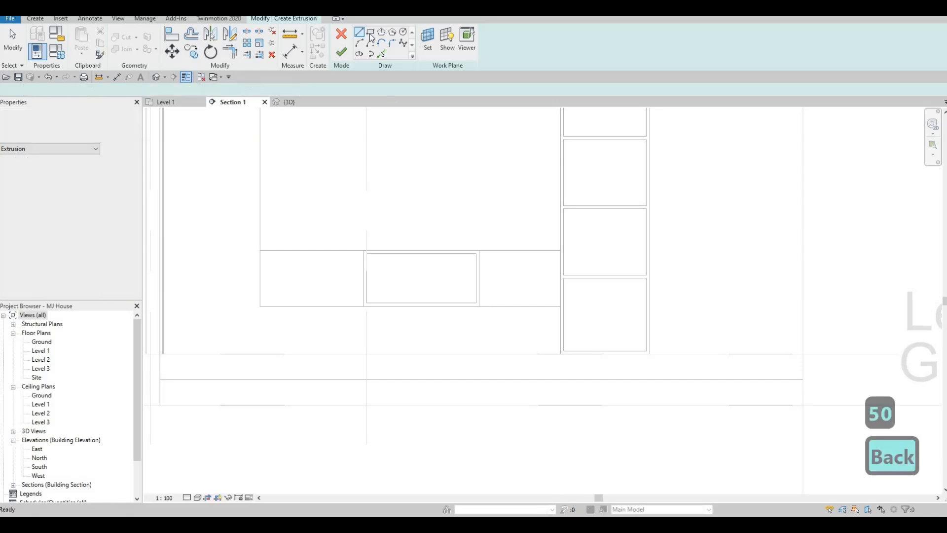
left_click(366, 254)
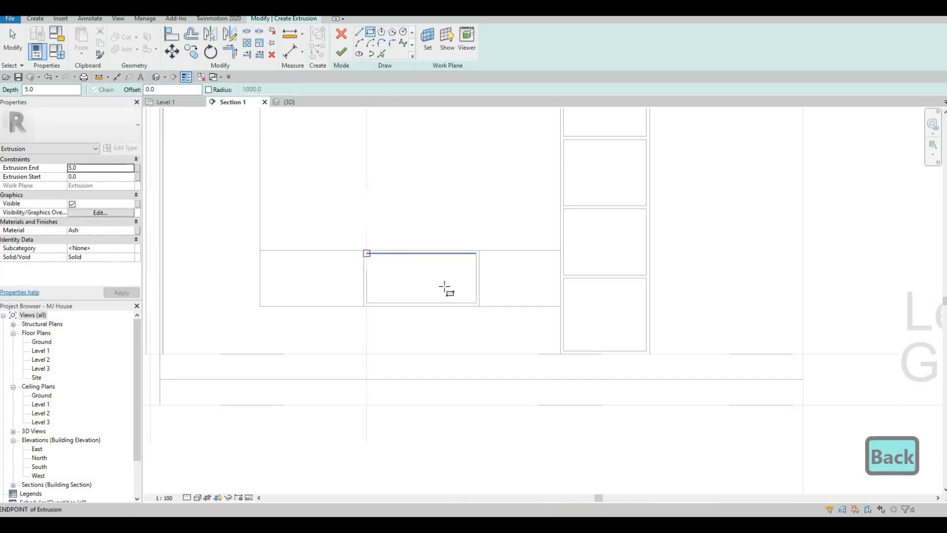
scroll(482, 313, "up", 2)
left_click(485, 313)
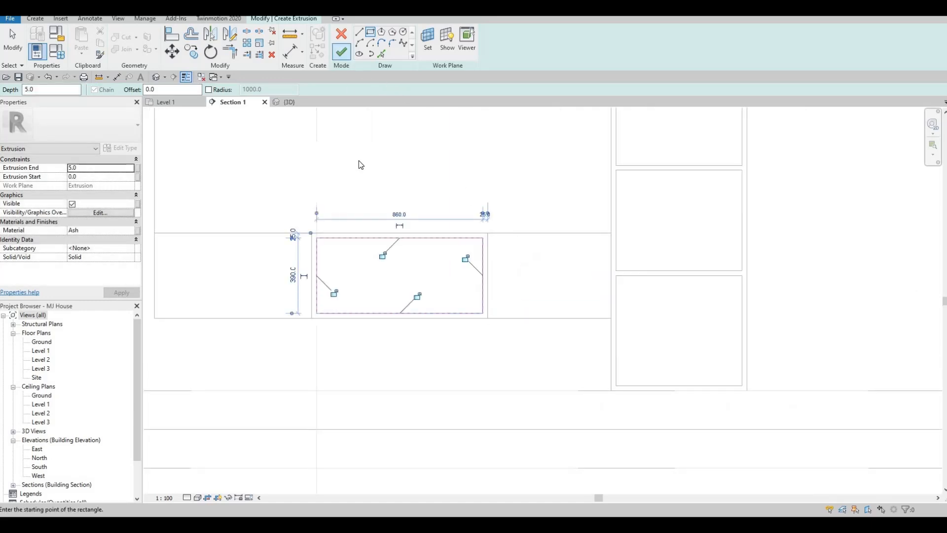
left_click(341, 52)
scroll(427, 278, "down", 2)
key("Escape")
key("Escape")
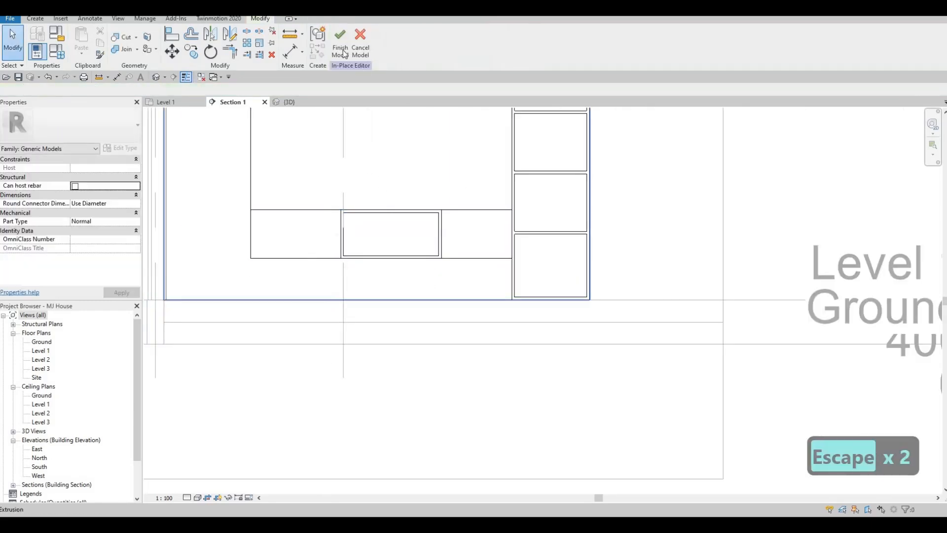
Step: Switch to the 3D view, select the thin panel inside the cabinet opening and examine the whole wall unit from several angles
left_click(295, 102)
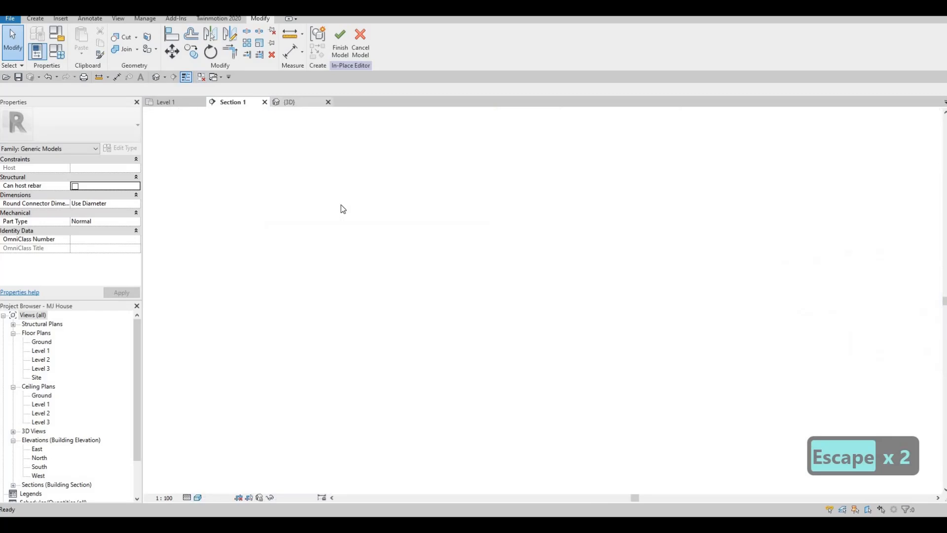
scroll(354, 228, "down", 2)
middle_click_drag(401, 246, 518, 300, "shift")
left_click(417, 235)
scroll(520, 276, "down", 2)
middle_click_drag(589, 267, 567, 171)
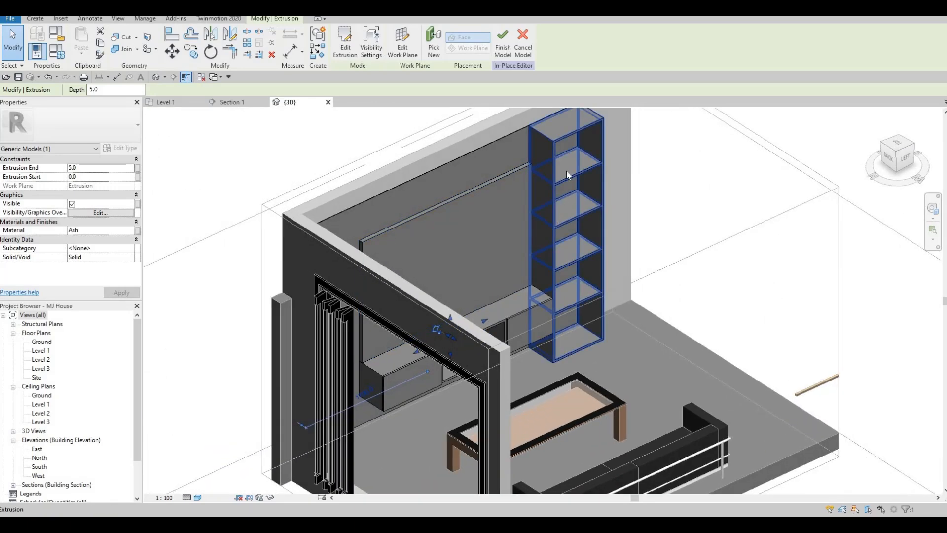
scroll(567, 153, "up", 8)
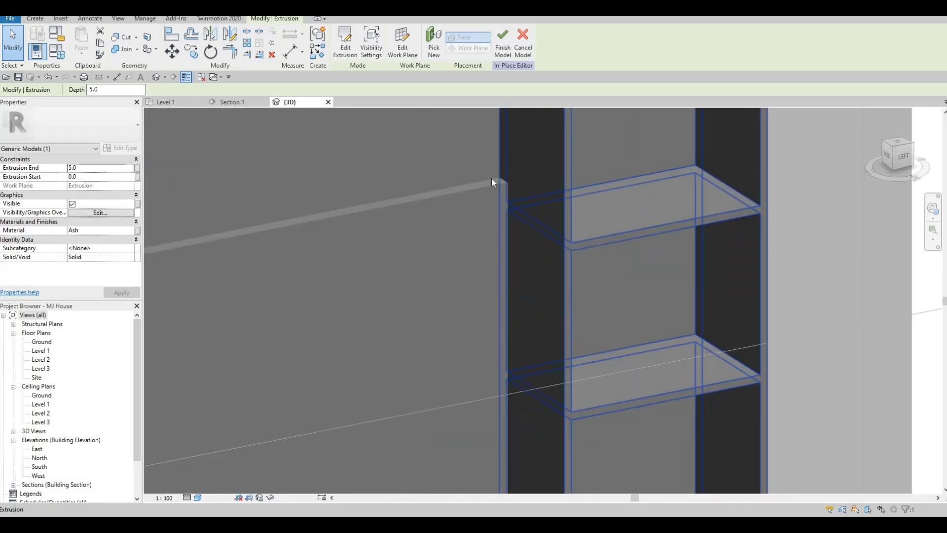
scroll(490, 180, "down", 7)
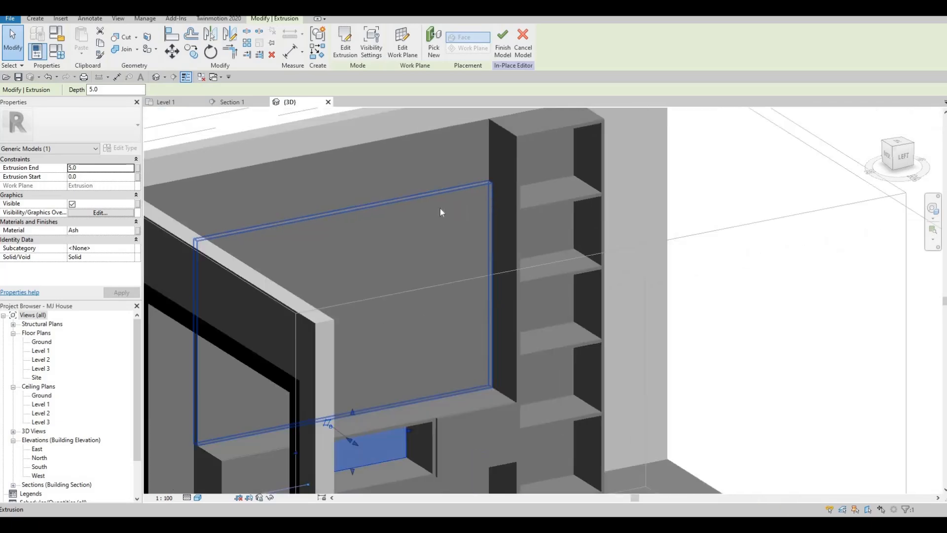
middle_click_drag(600, 168, 544, 147, "shift")
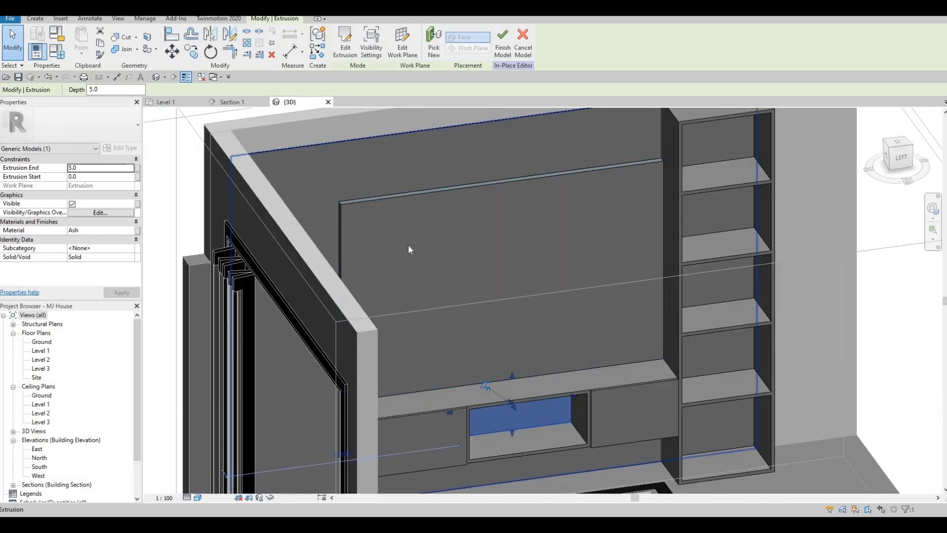
middle_click_drag(393, 275, 421, 124)
middle_click_drag(388, 310, 395, 246, "shift")
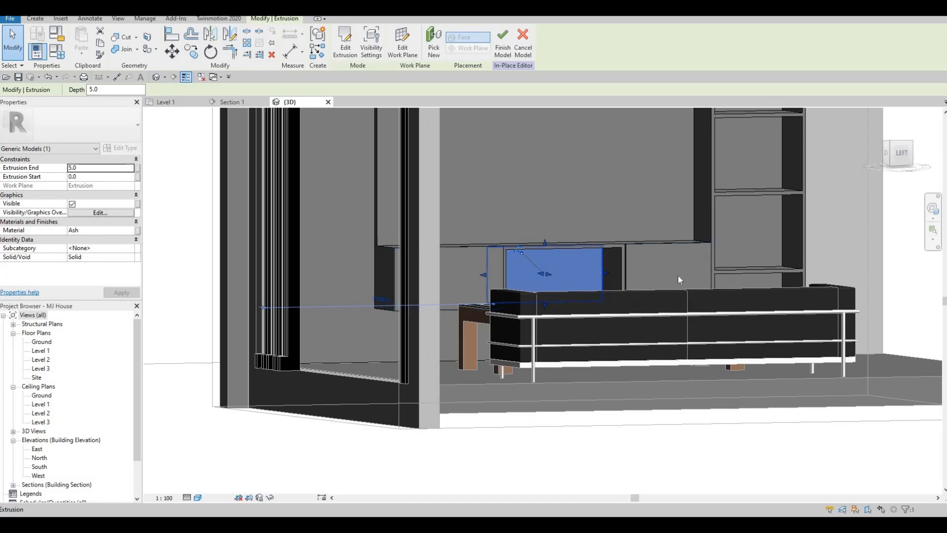
middle_click_drag(595, 211, 620, 291)
scroll(622, 292, "up", 3)
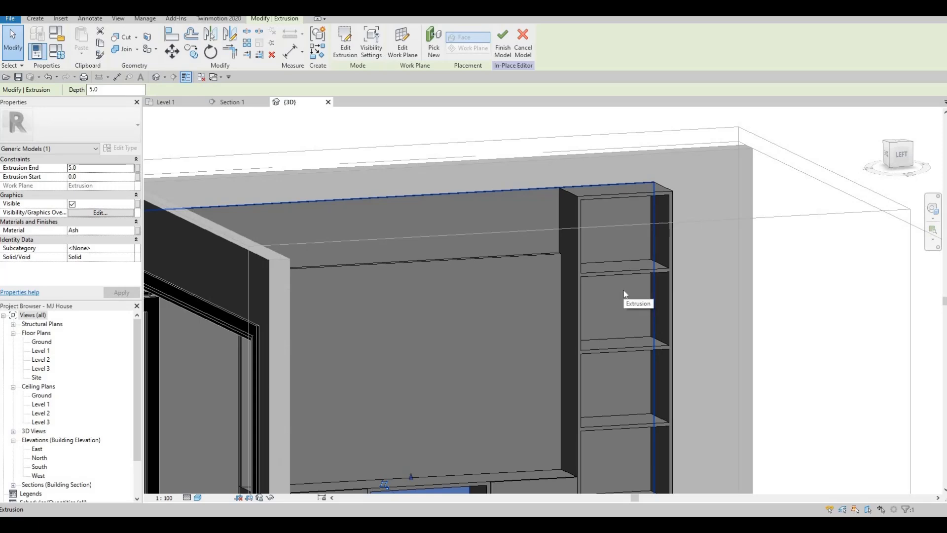
middle_click_drag(508, 309, 577, 218, "shift")
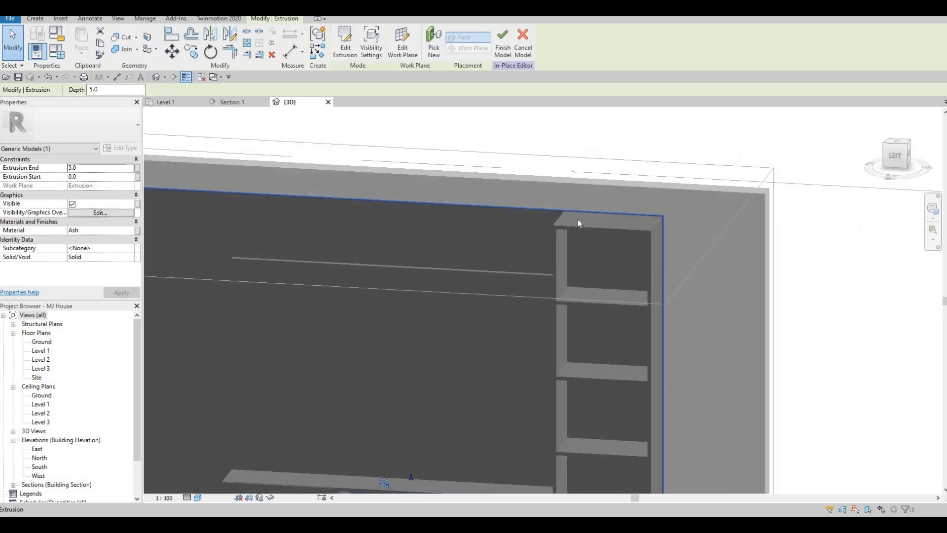
scroll(577, 218, "down", 1)
middle_click_drag(450, 362, 601, 217)
key("Escape")
key("Escape")
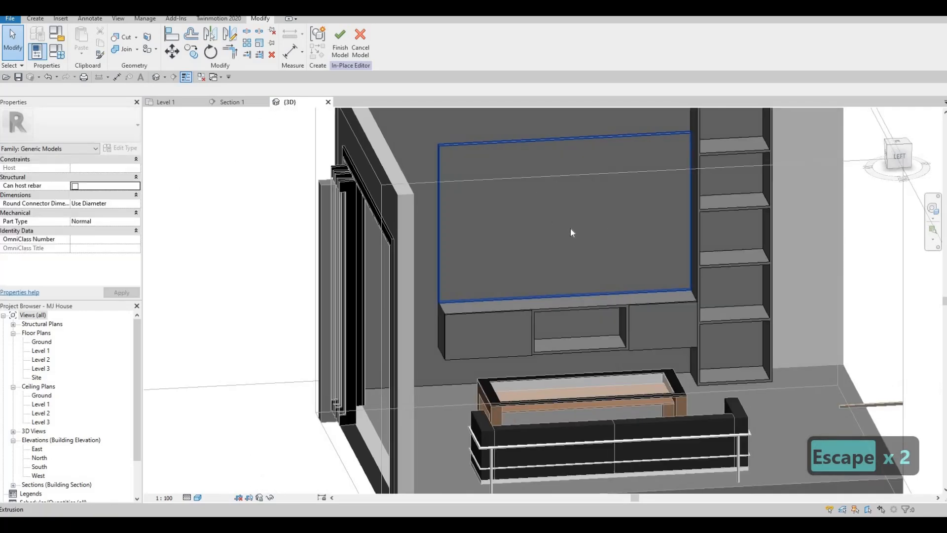
scroll(497, 298, "down", 3)
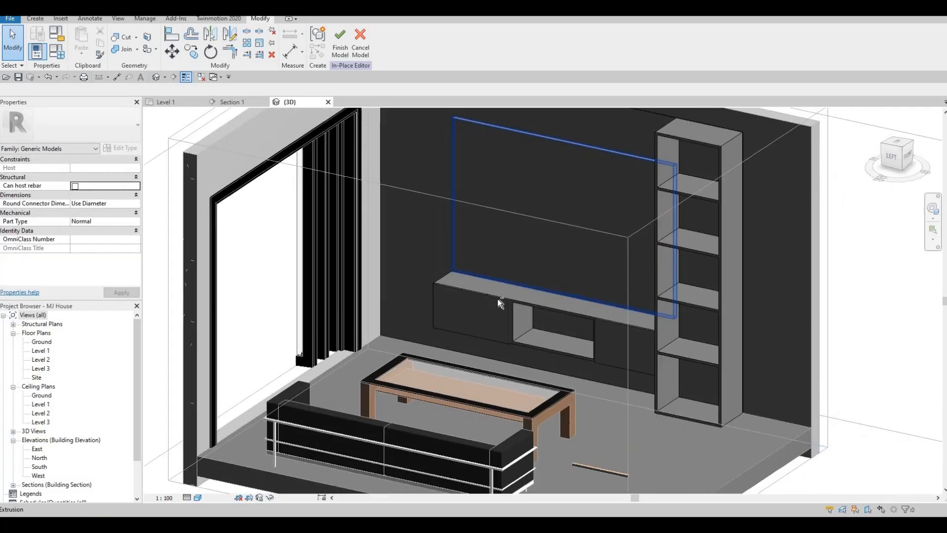
middle_click_drag(498, 298, 563, 306, "shift")
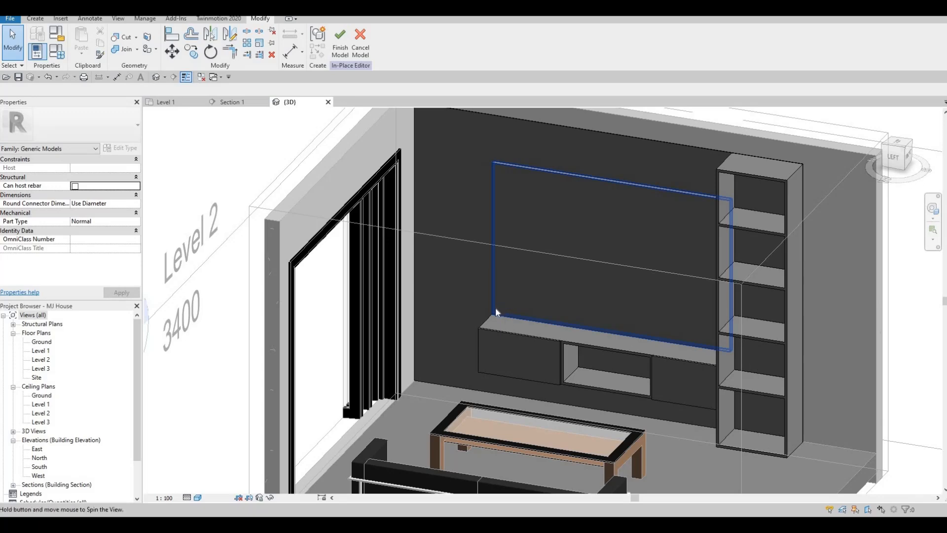
middle_click_drag(495, 310, 435, 374, "shift")
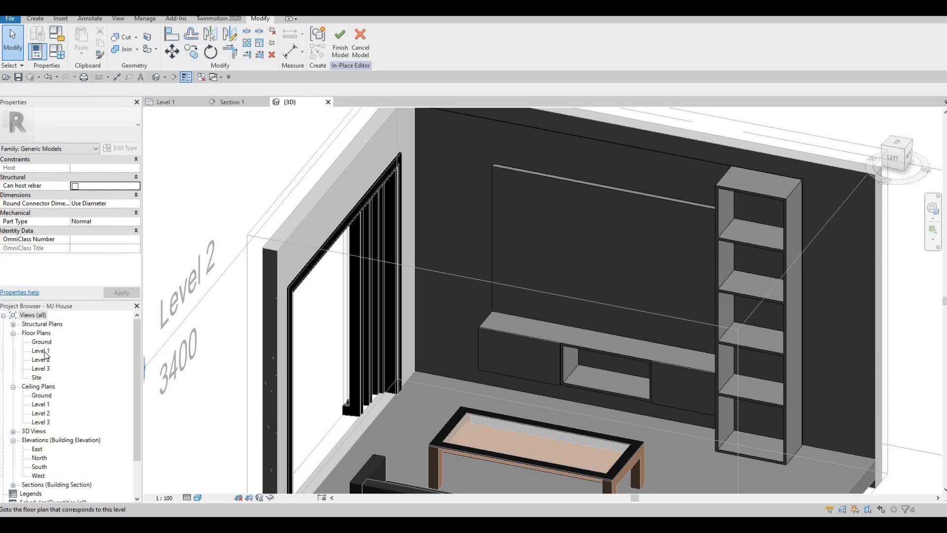
Step: In the Level 1 plan, sketch an extrusion rectangle about 788 mm long against the wall, from the room corner to the cabinet's end
double_click(41, 351)
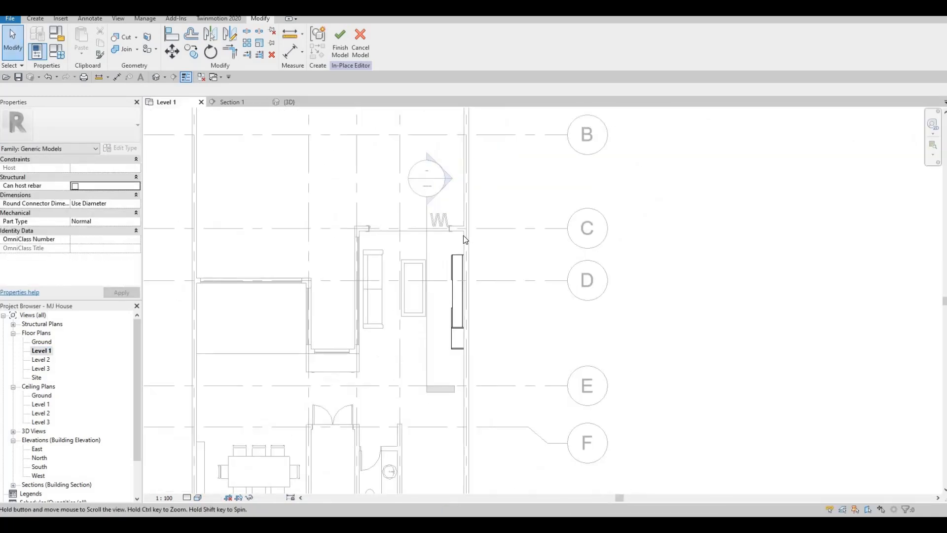
scroll(464, 220, "up", 5)
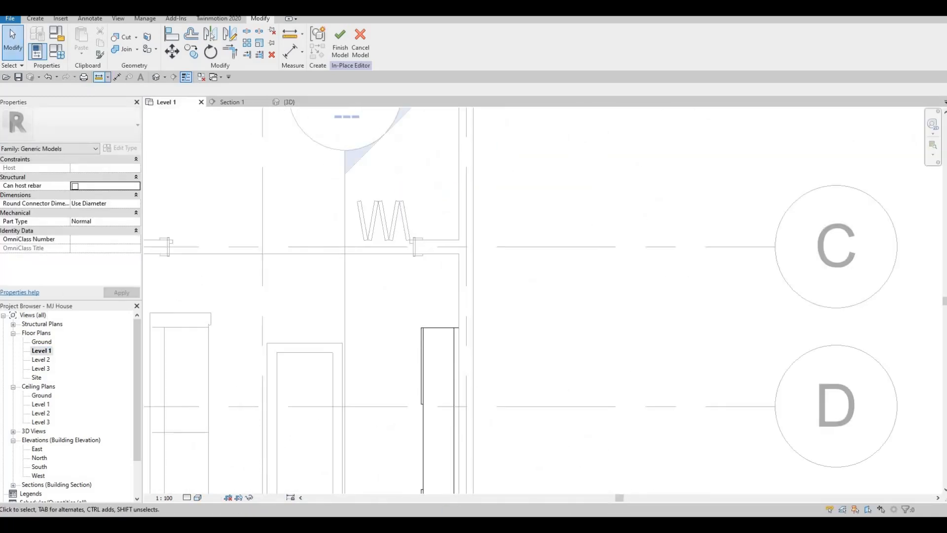
left_click(35, 19)
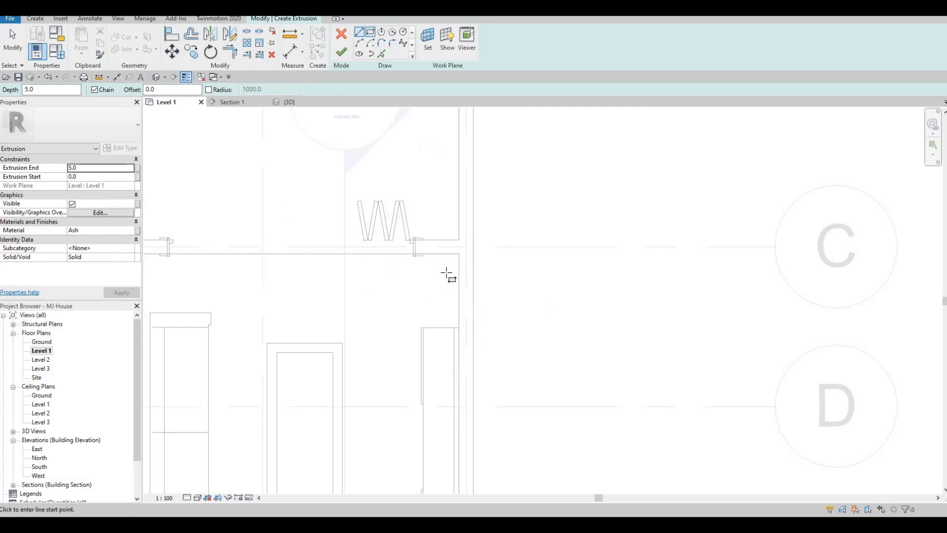
scroll(458, 280, "up", 3)
left_click(366, 36)
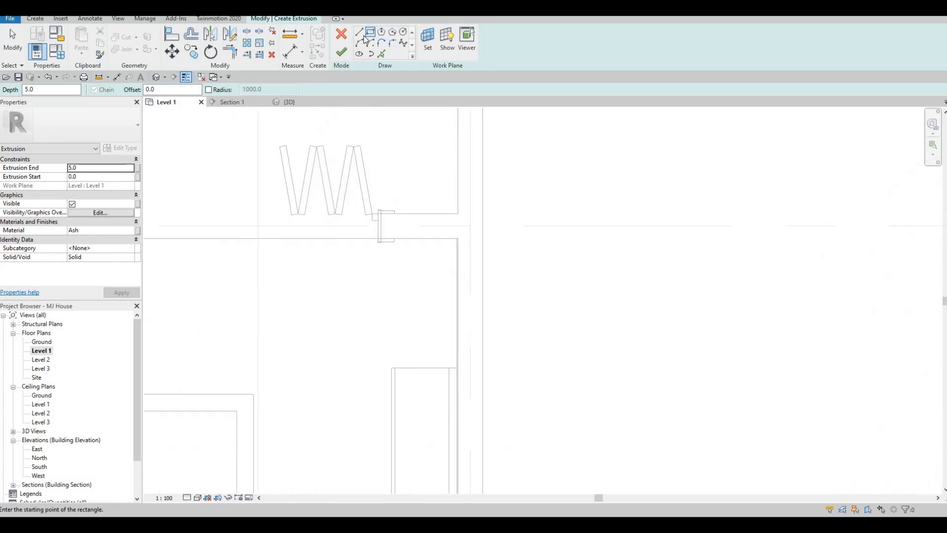
scroll(472, 247, "up", 2)
scroll(472, 243, "up", 2)
left_click(473, 242)
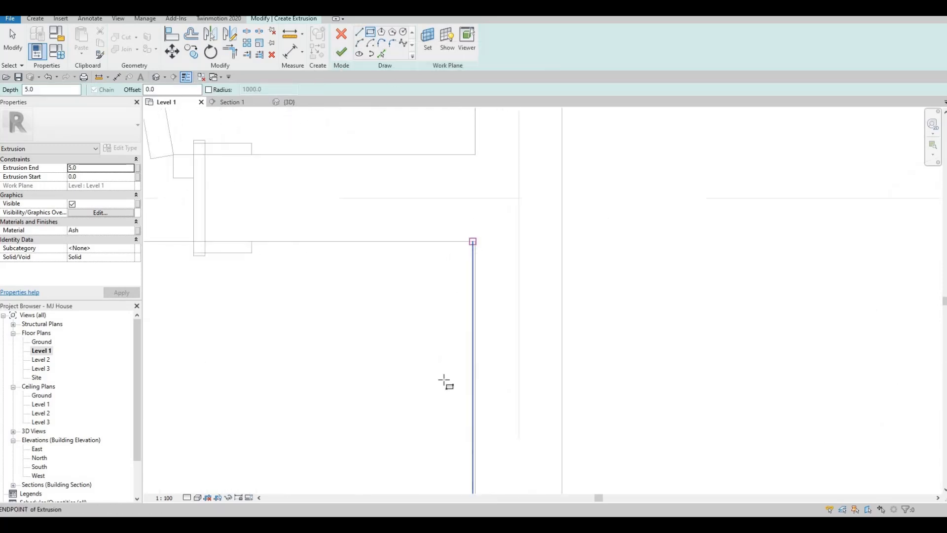
scroll(445, 311, "down", 3)
middle_click_drag(427, 316, 433, 215)
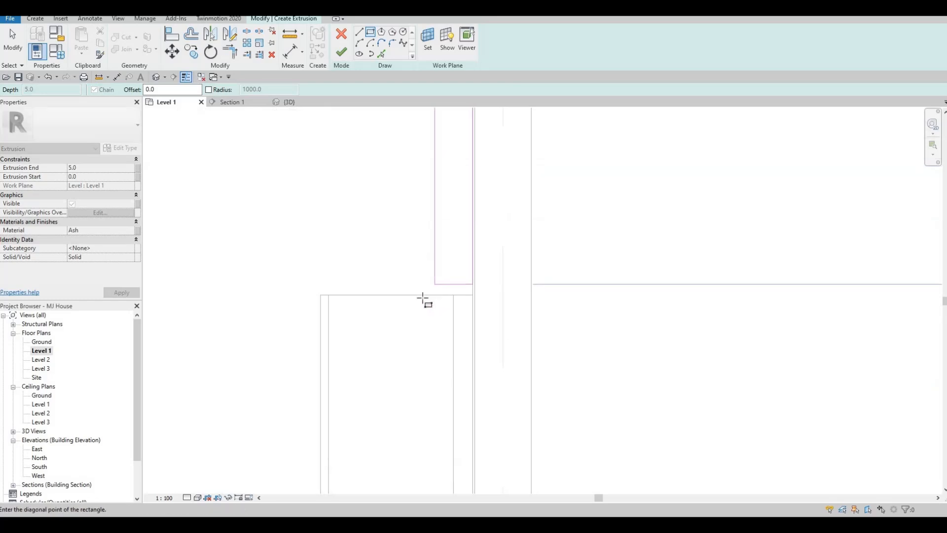
scroll(418, 296, "down", 1)
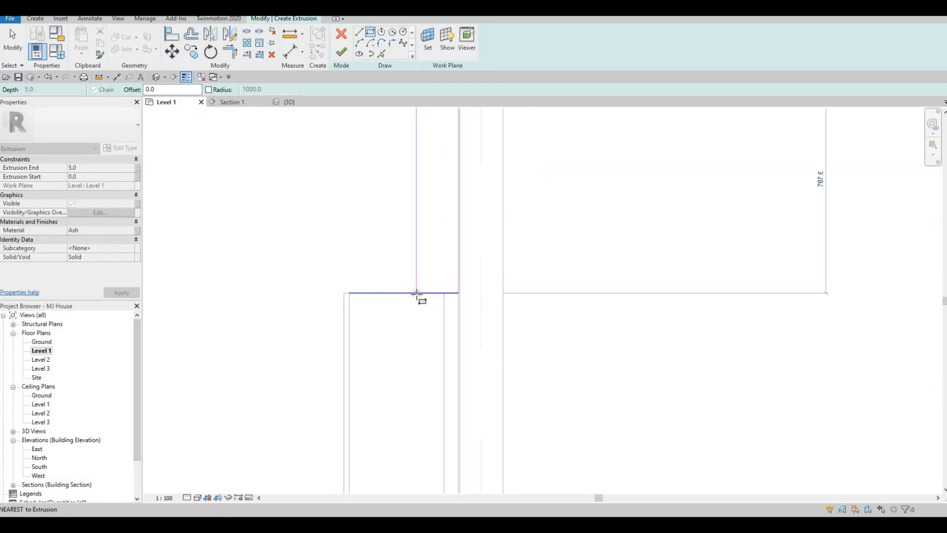
left_click(418, 205)
middle_click_drag(405, 80, 368, 173)
key("Escape")
key("Escape")
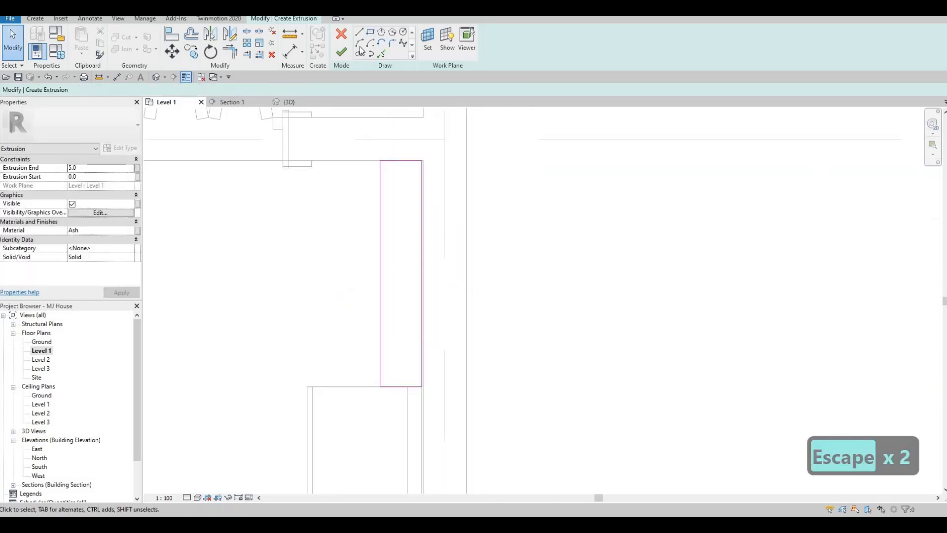
Step: Sketch a notch rectangle about 40 mm wide inside the strip near its corner end and delete its edge overlapping the strip's outer side
left_click(380, 169)
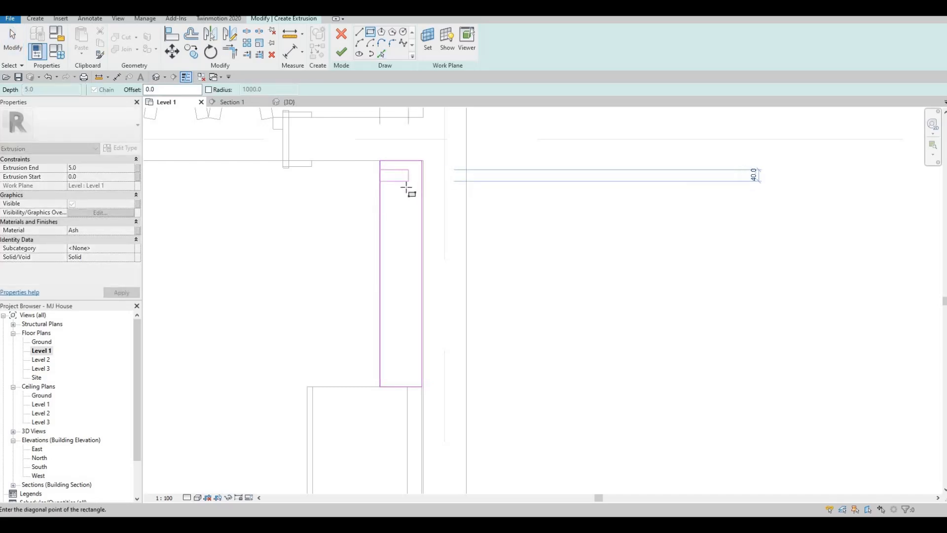
left_click(408, 181)
key("Escape")
key("Escape")
key("Escape")
key("Escape")
scroll(387, 186, "up", 3)
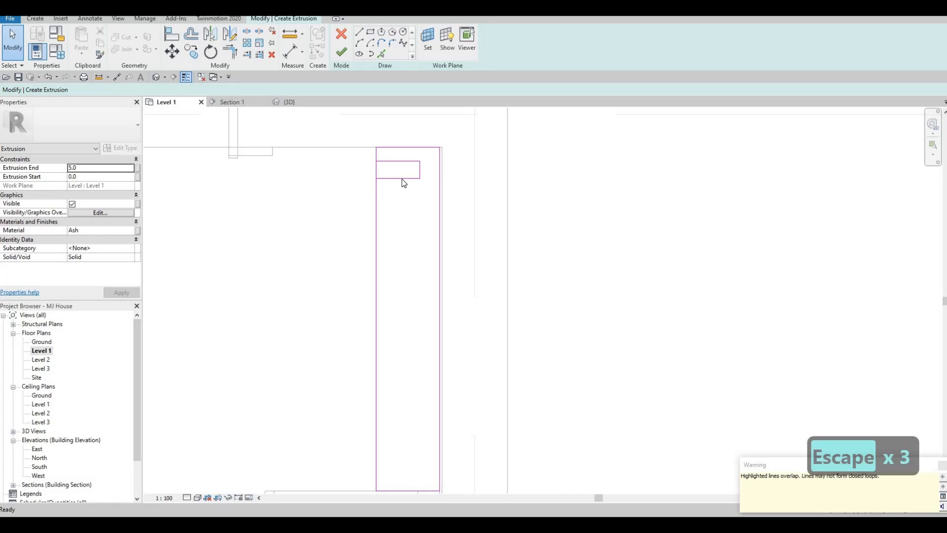
left_click(373, 172)
key("Delete")
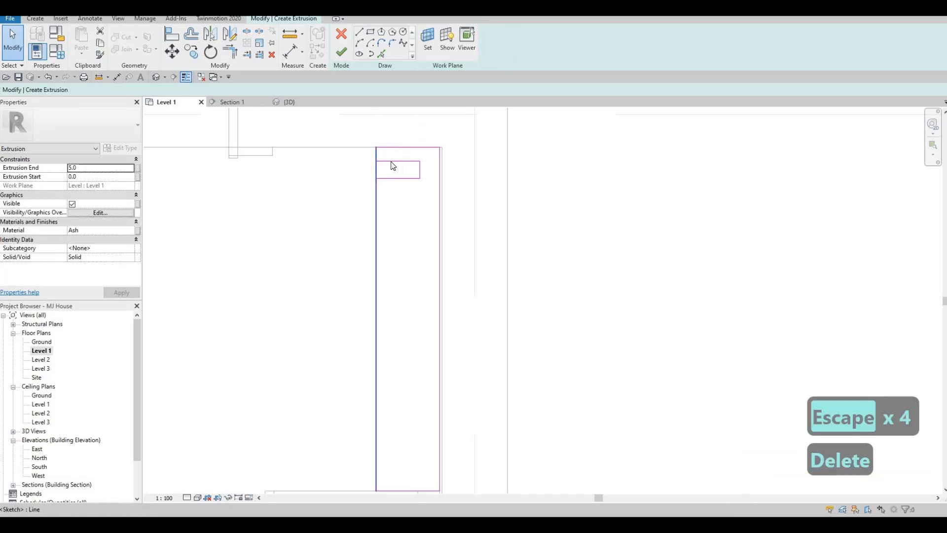
Step: Copy the three-line notch repeatedly along the strip's outer side at about 72 mm spacing, down to the cabinet's end
left_click_drag(363, 154, 423, 196)
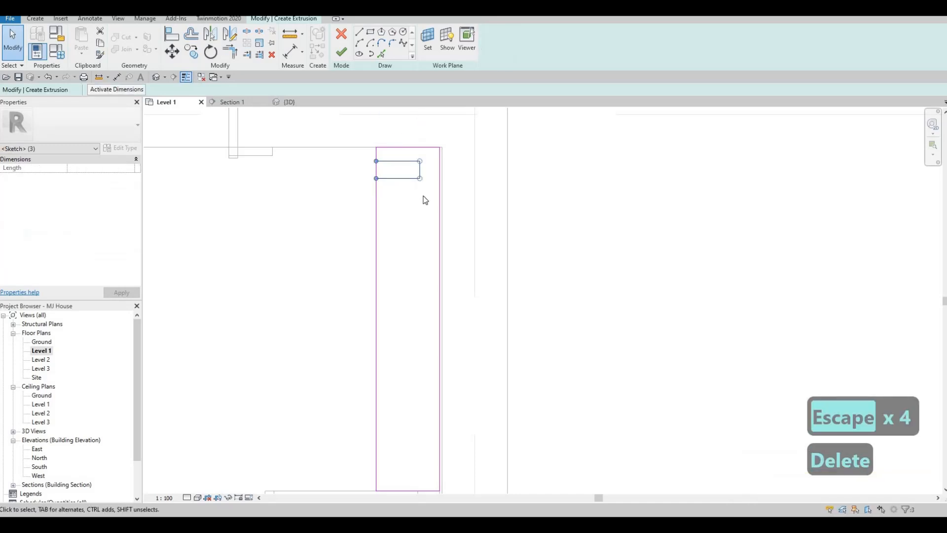
key("c")
key("o")
left_click(376, 178)
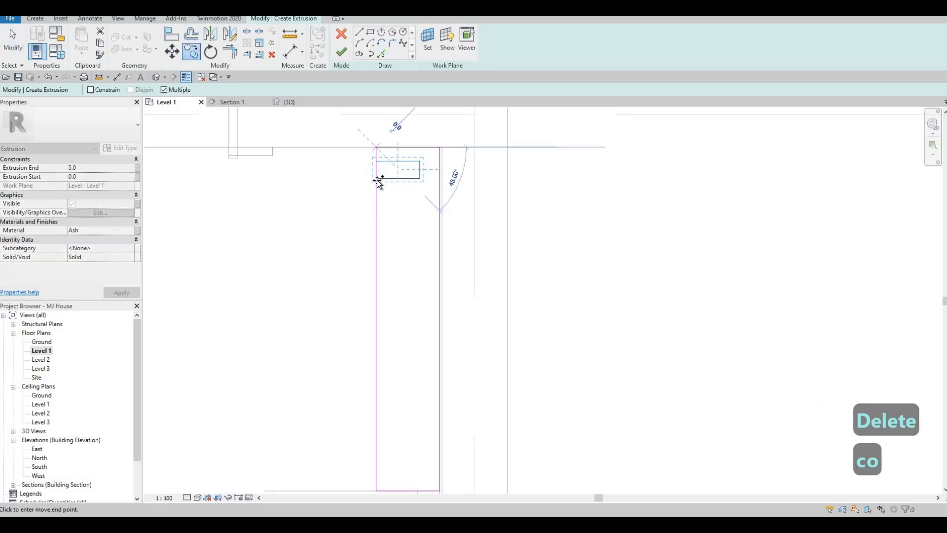
left_click(376, 209)
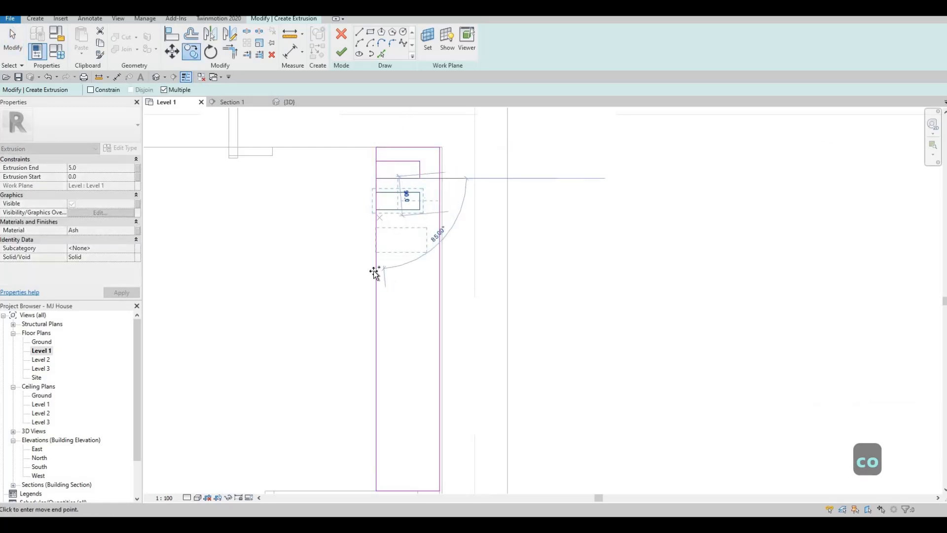
left_click(376, 240)
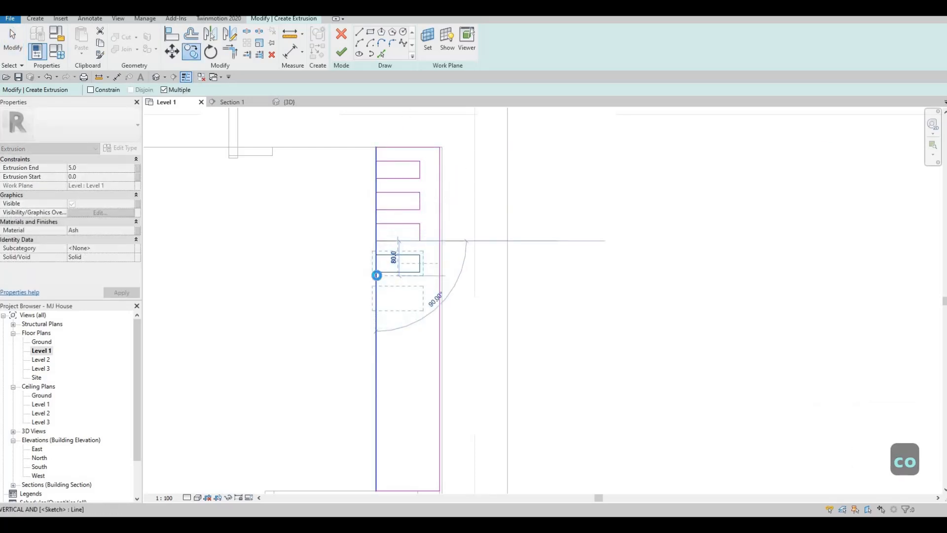
left_click(376, 271)
middle_click_drag(381, 306, 373, 168)
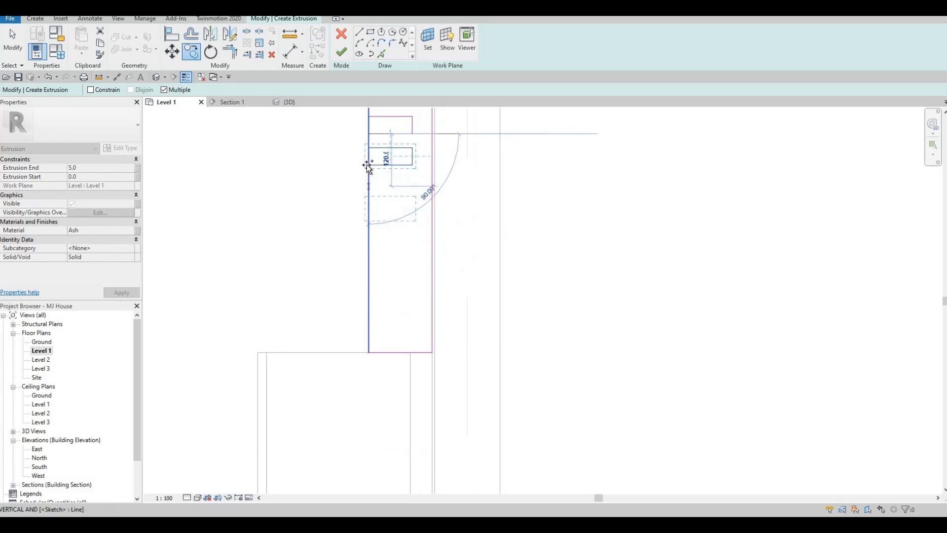
left_click(368, 165)
left_click(370, 197)
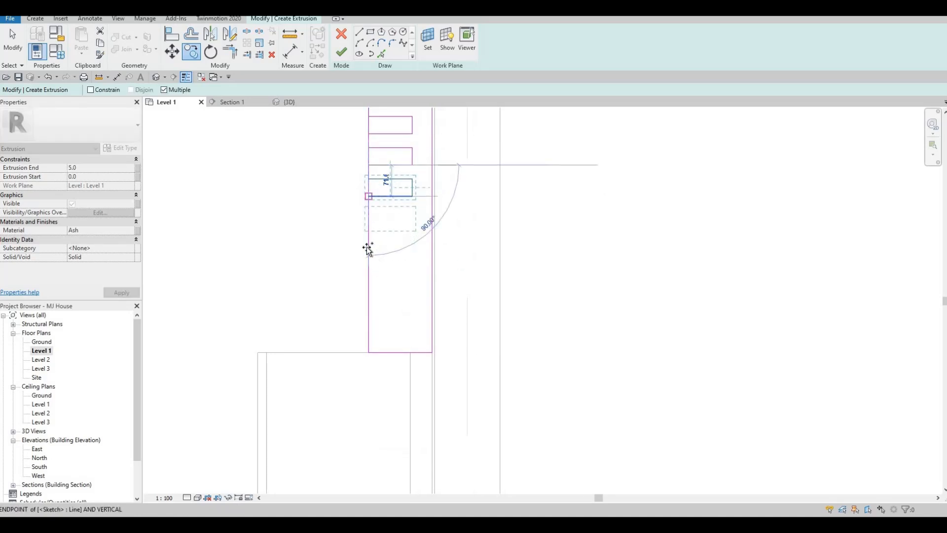
left_click(369, 228)
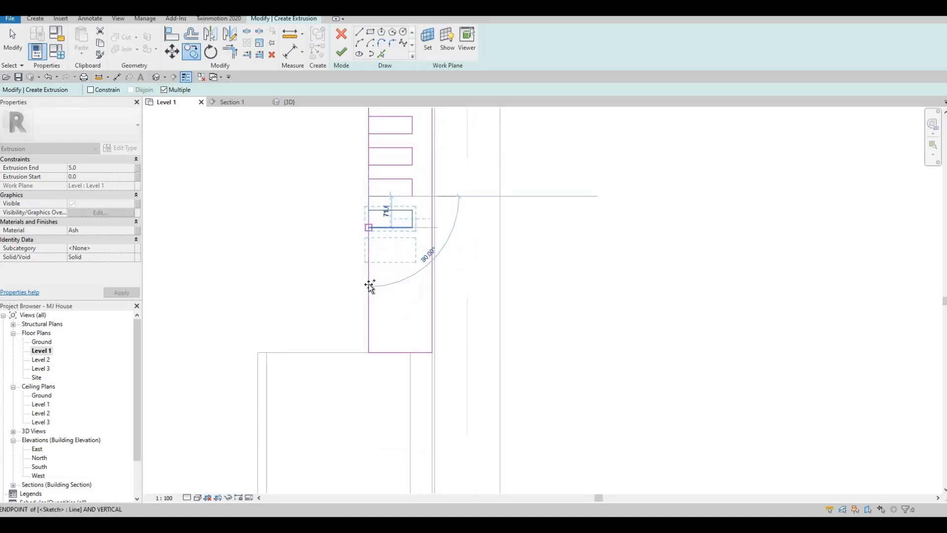
left_click(369, 259)
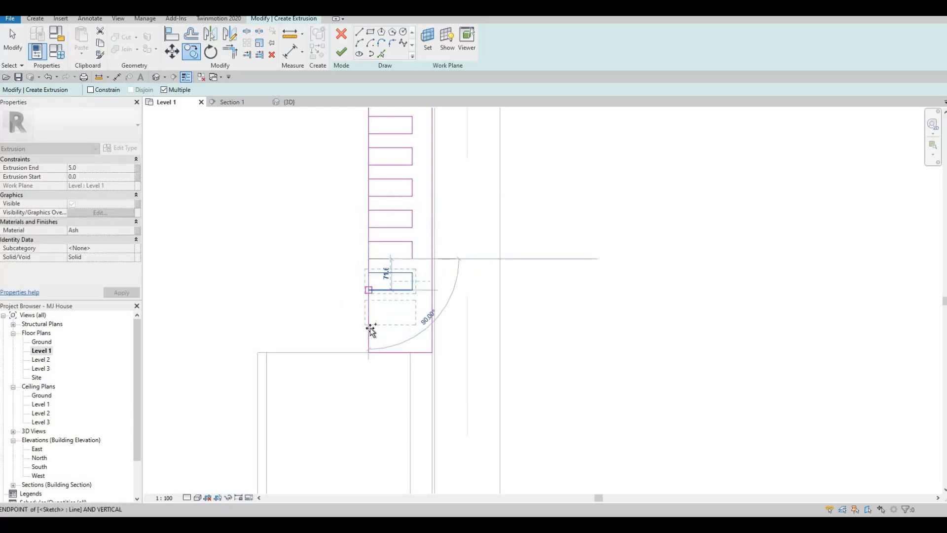
left_click(369, 290)
left_click(369, 321)
left_click(365, 333)
key("Escape")
key("Escape")
key("Escape")
key("Escape")
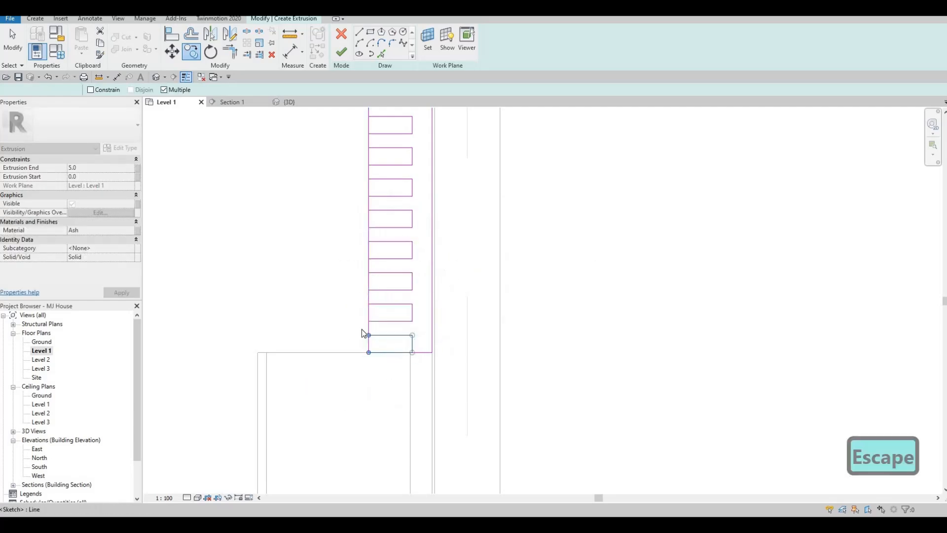
Step: Delete the last copied notch that touches the strip's edge at the cabinet's end
middle_click_drag(363, 332, 393, 363)
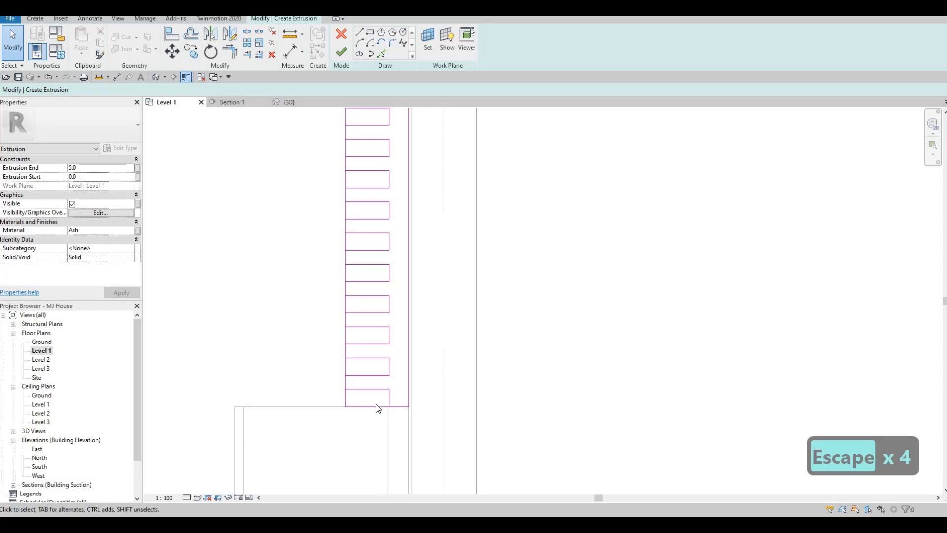
key("Escape")
key("Tab")
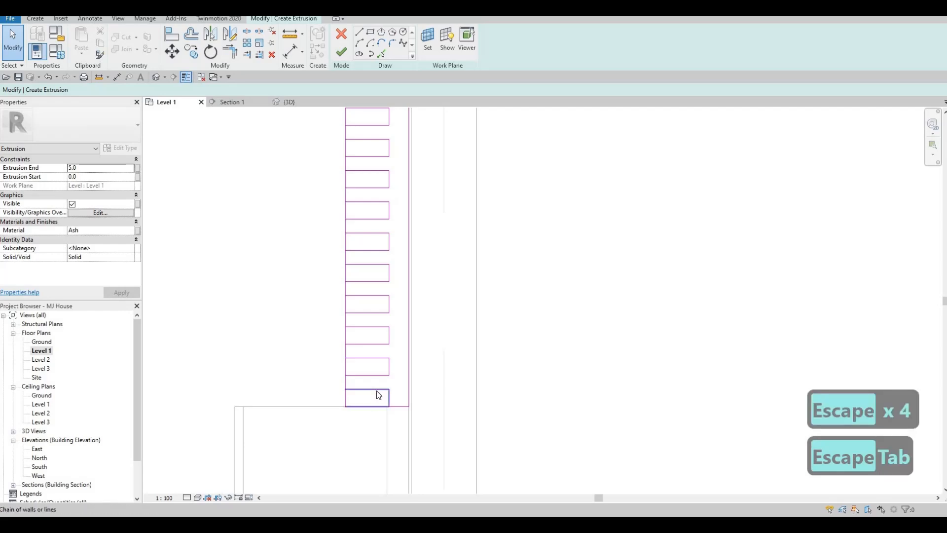
left_click(376, 390)
key("Delete")
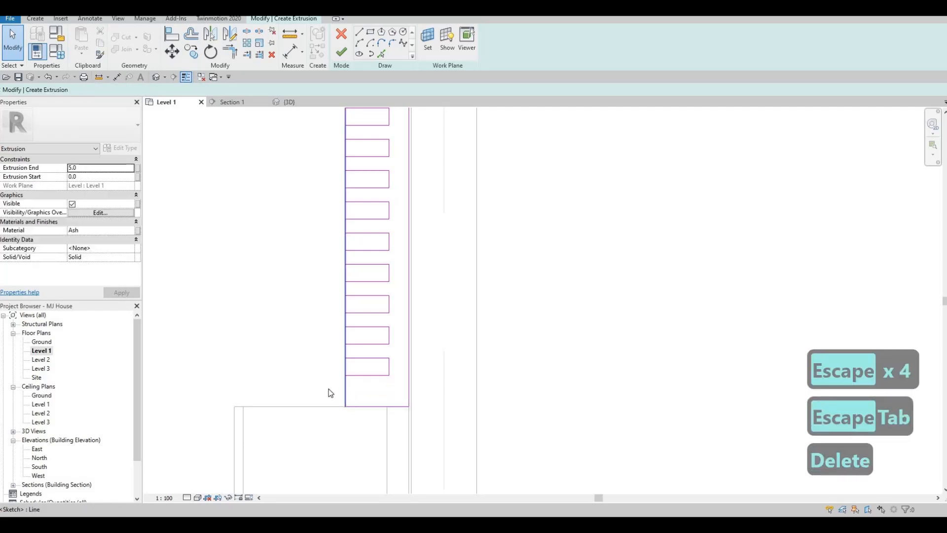
key("Escape")
Step: Select the lines of all ten remaining notches and nudge them towards the cabinet to centre them along the strip
scroll(345, 387, "down", 1)
middle_click_drag(341, 118, 333, 187)
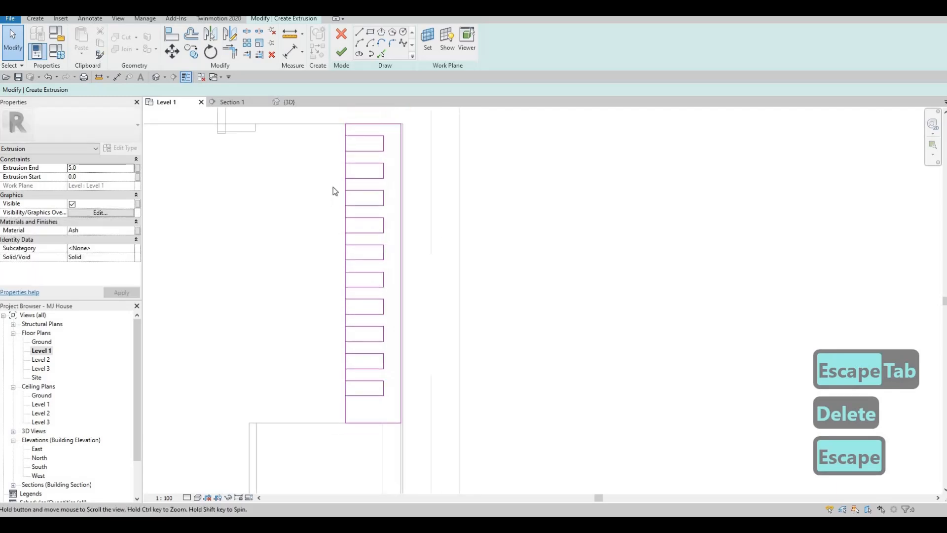
scroll(331, 187, "down", 1)
key("Escape")
scroll(329, 185, "up", 3)
left_click_drag(387, 258, 391, 320)
middle_click_drag(392, 321, 399, 288)
left_click_drag(399, 287, 387, 398)
middle_click_drag(388, 398, 389, 359)
left_click_drag(389, 360, 394, 397)
middle_click_drag(394, 397, 402, 281)
left_click_drag(402, 281, 402, 391)
scroll(323, 334, "down", 2)
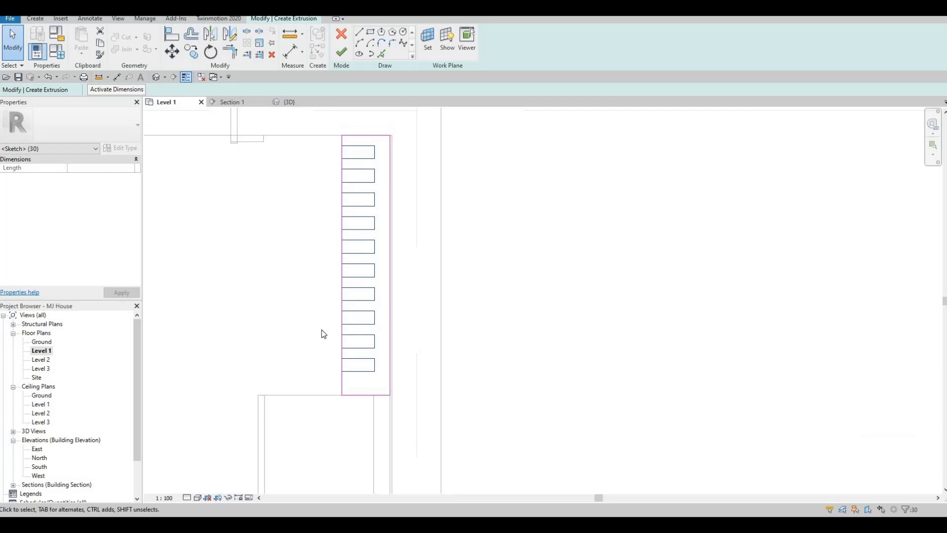
key("Down")
key("Down")
key("Down")
key("Down")
key("Down")
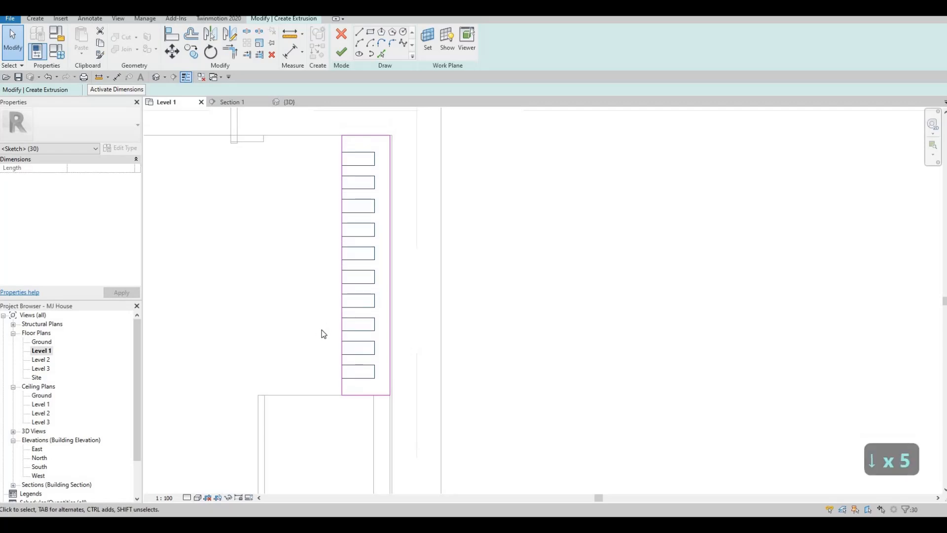
key("Escape")
key("Escape")
key("Escape")
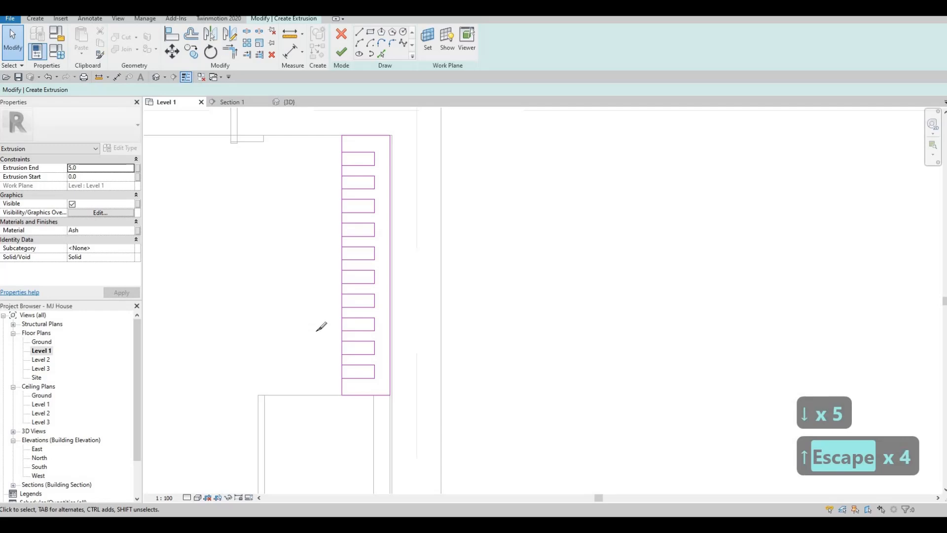
Step: Split the strip's outer line inside each notch opening
key("s")
key("l")
scroll(344, 370, "up", 2)
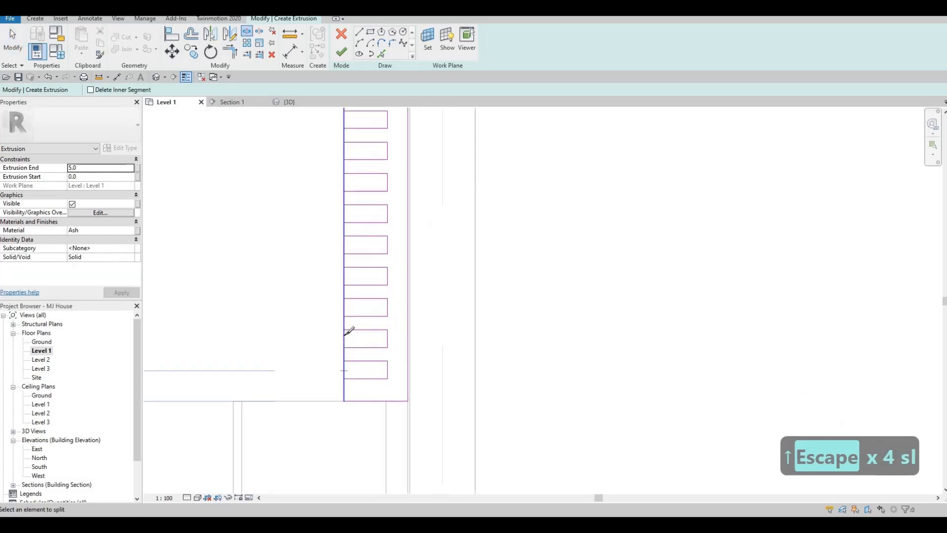
left_click(344, 335)
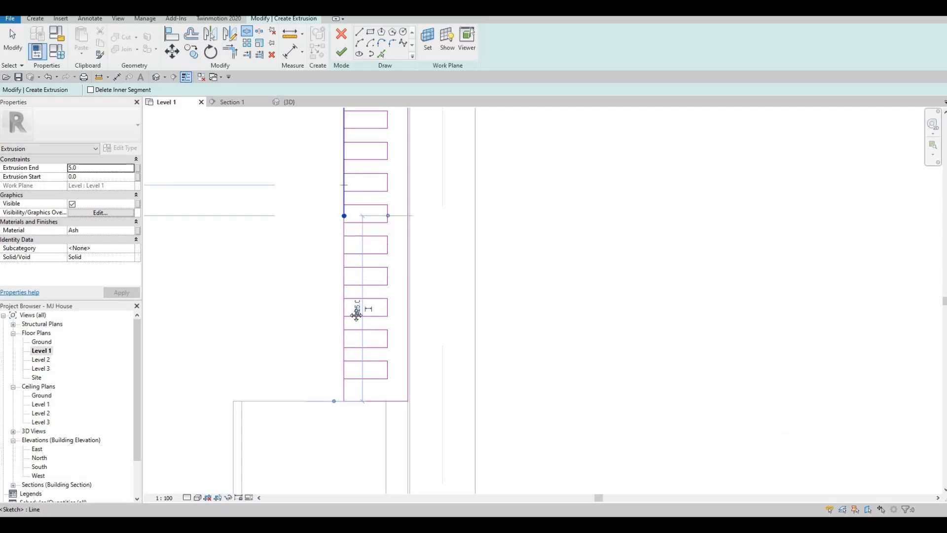
middle_click_drag(346, 193, 340, 286)
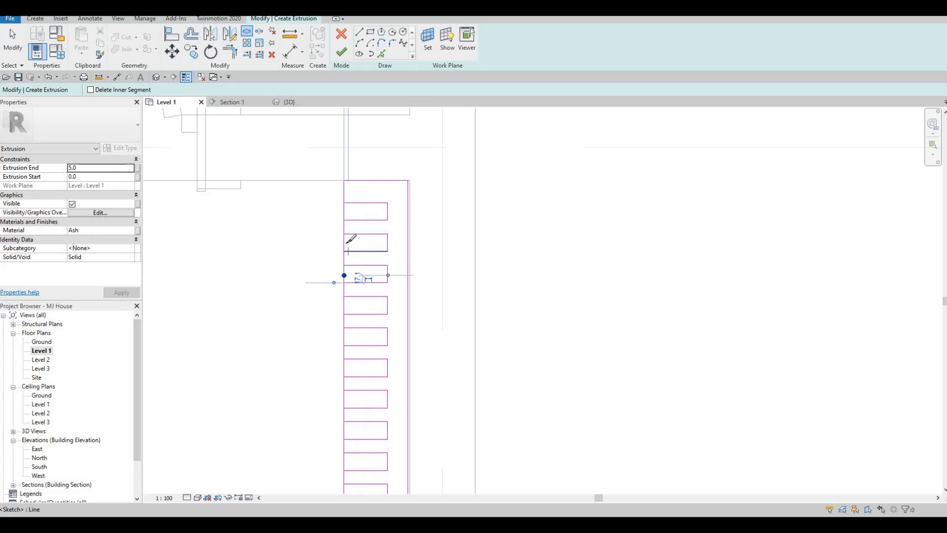
scroll(360, 444, "down", 1)
middle_click_drag(360, 444, 346, 314)
key("Escape")
key("Escape")
key("Escape")
Step: Trim the outer line segments to the notch edges at every opening, forming one continuous comb-shaped outline
key("t")
key("r")
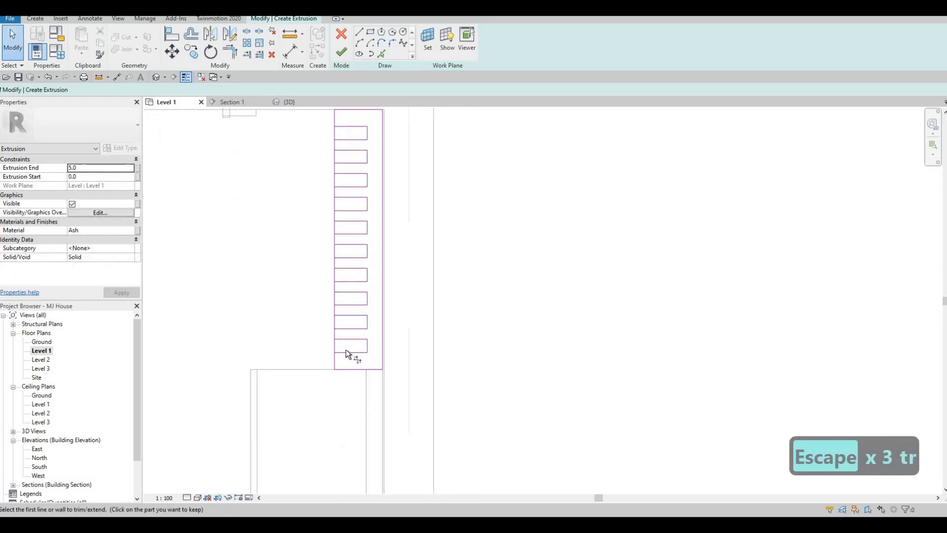
scroll(353, 355, "up", 1)
left_click(333, 363)
left_click(335, 336)
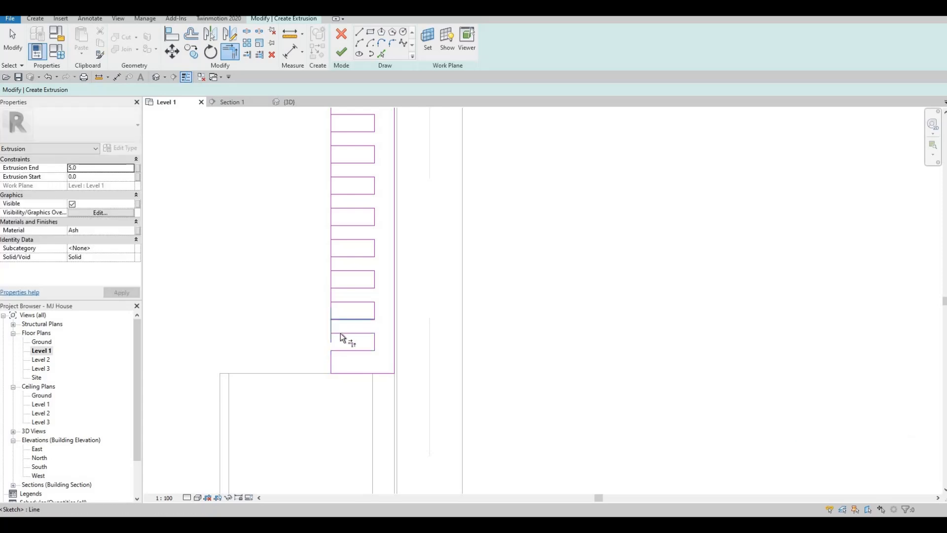
left_click(331, 325)
scroll(332, 297, "up", 1)
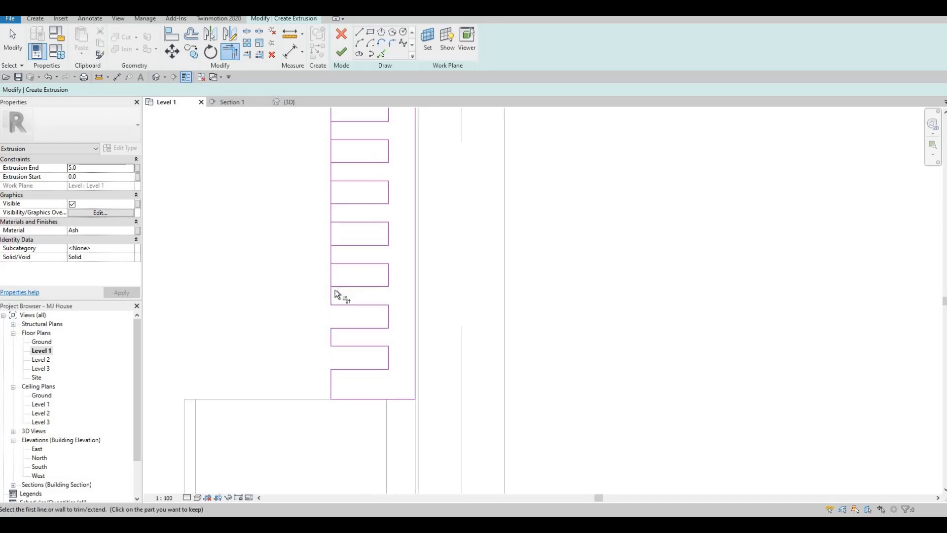
left_click(337, 289)
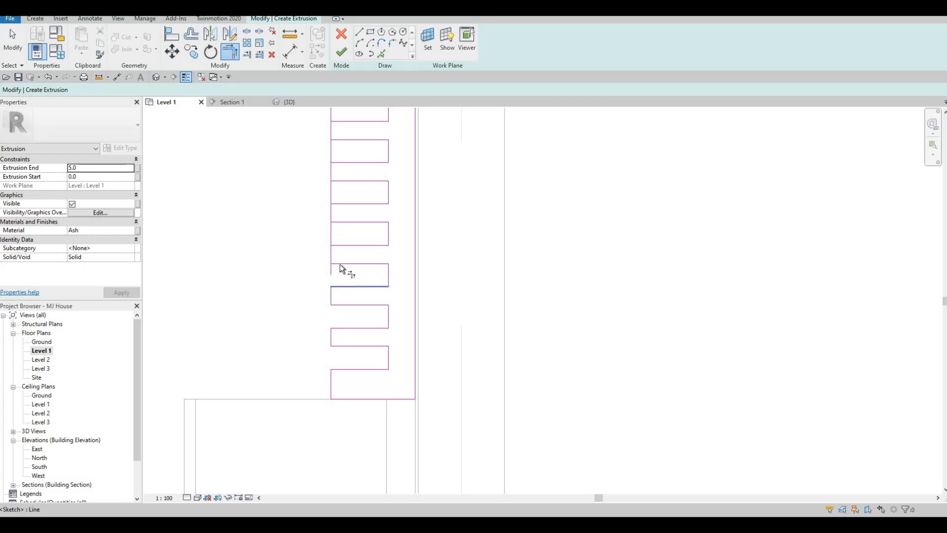
left_click(340, 267)
left_click(334, 213)
left_click(331, 128)
left_click(340, 140)
middle_click_drag(340, 139, 339, 240)
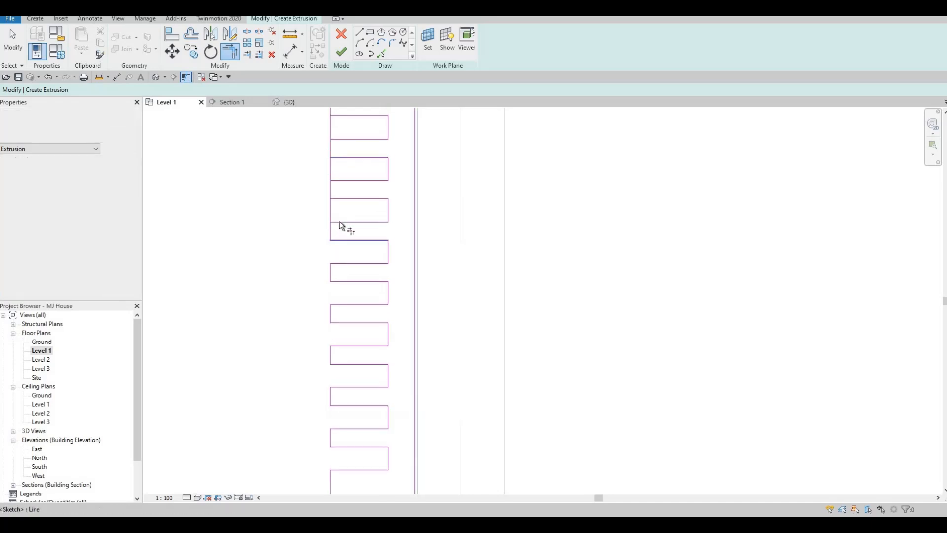
left_click(340, 221)
left_click(332, 230)
left_click(338, 199)
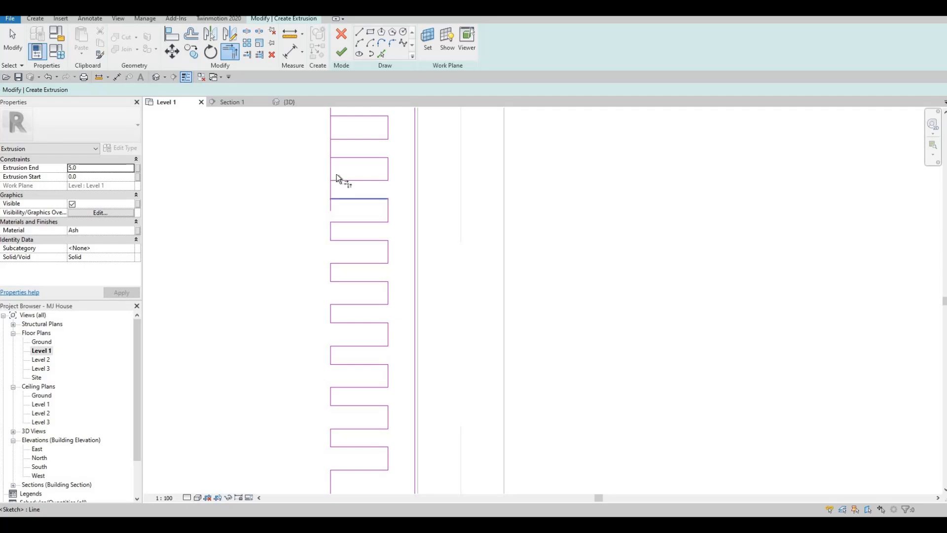
left_click(332, 187)
left_click(337, 180)
left_click(331, 186)
left_click(331, 148)
left_click(338, 139)
left_click(332, 148)
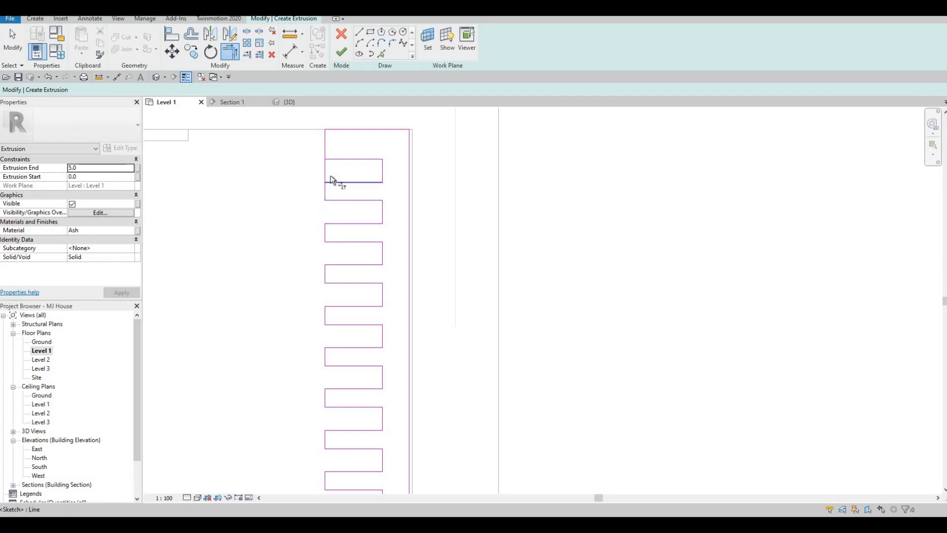
left_click(335, 158)
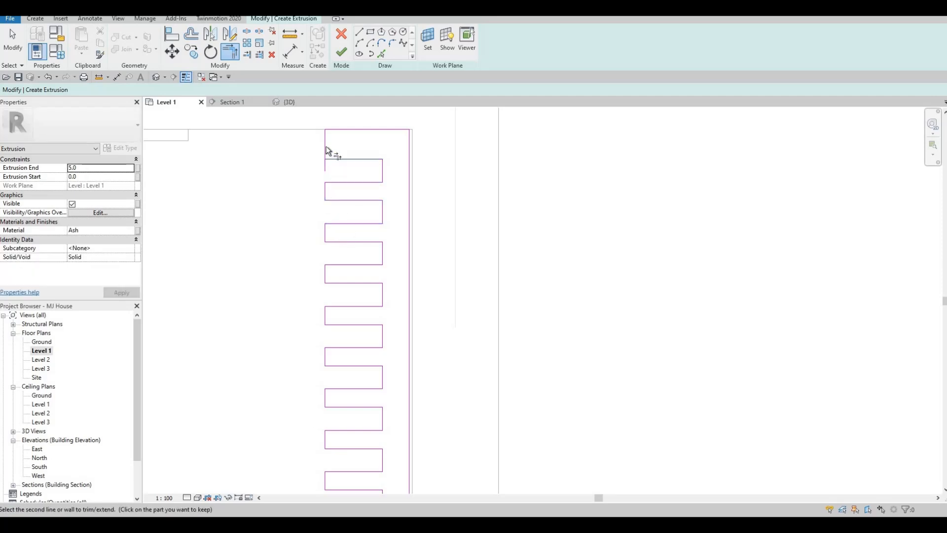
left_click(325, 146)
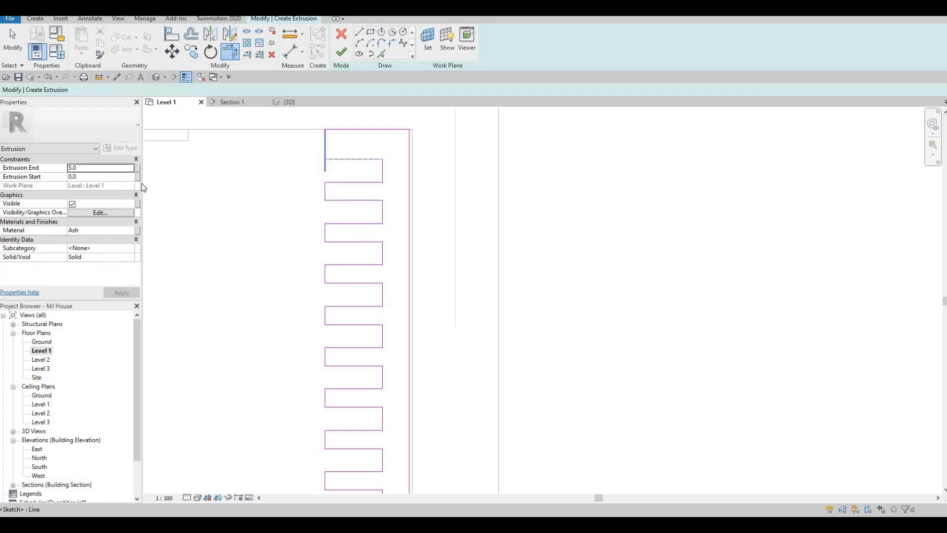
Step: Set the extrusion end of the comb-shaped profile to 2800 and finish the extrusion
left_click(99, 160)
left_click(91, 163)
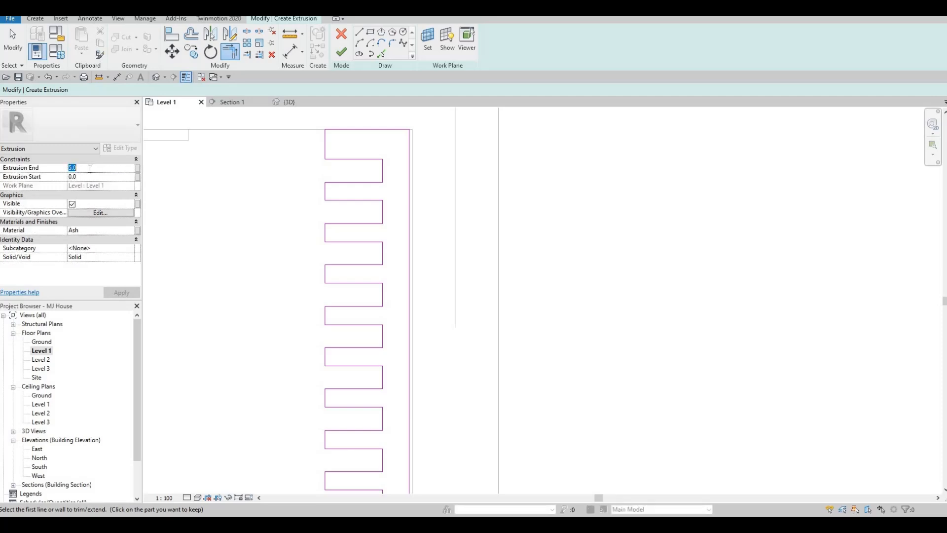
type("2800")
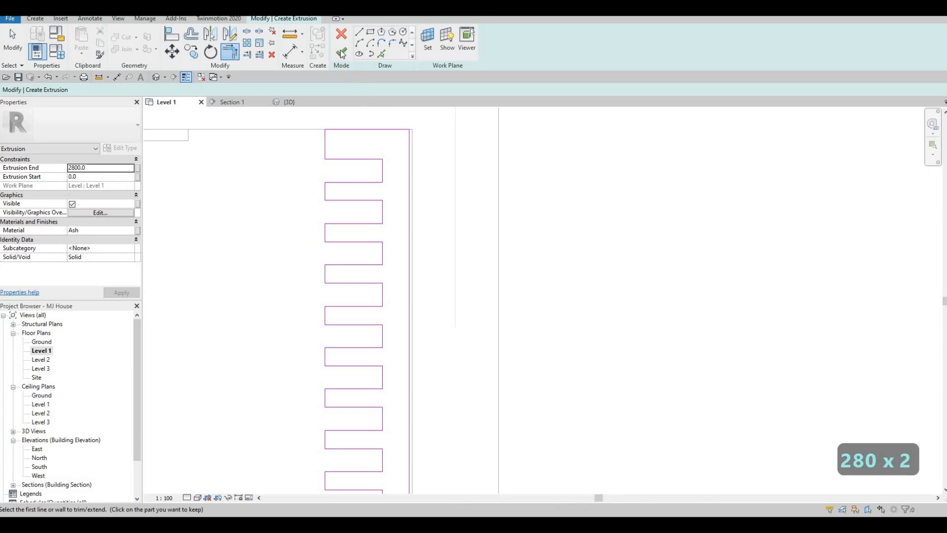
Step: In the 3D view, assign Douglas Fir from the AEC Materials wood library to the slatted wall panel extrusion
left_click(293, 100)
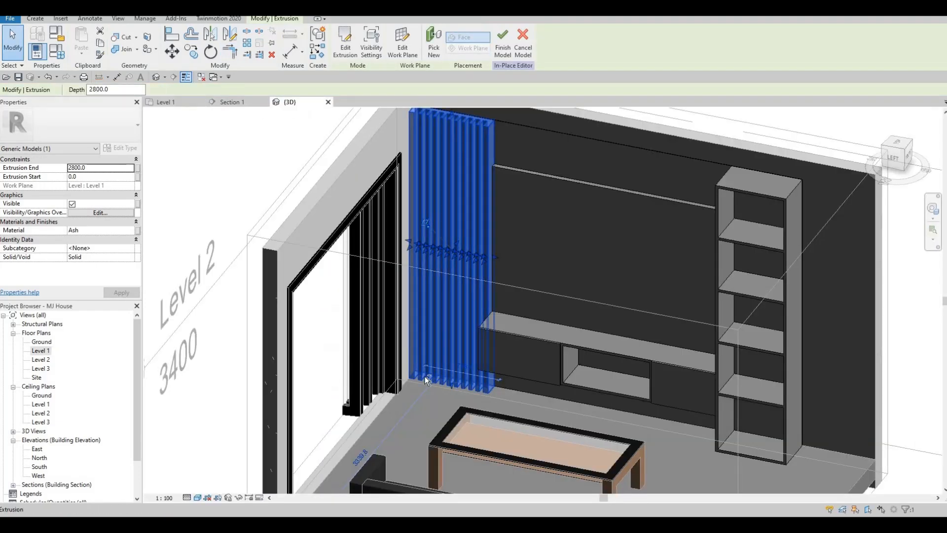
key("Escape")
middle_click_drag(422, 345, 469, 167, "shift")
left_click(470, 167)
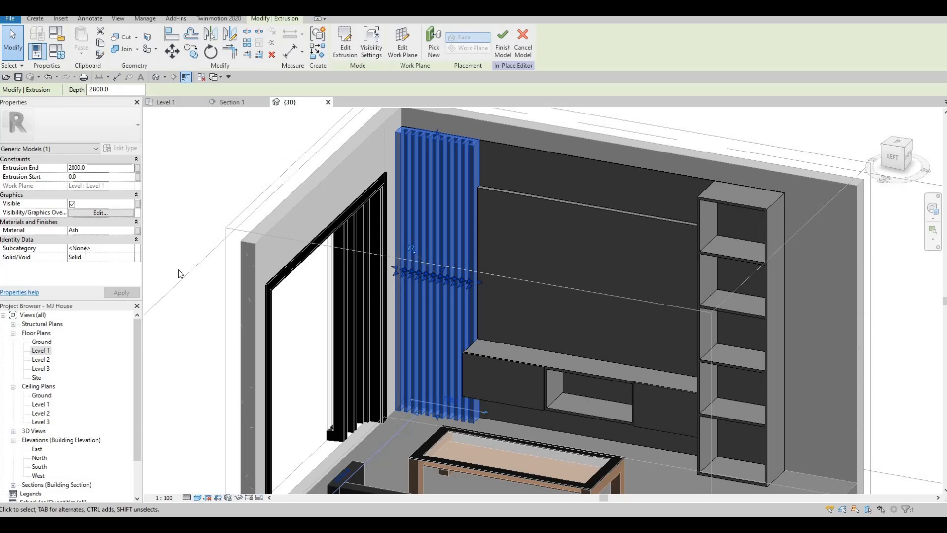
left_click(134, 231)
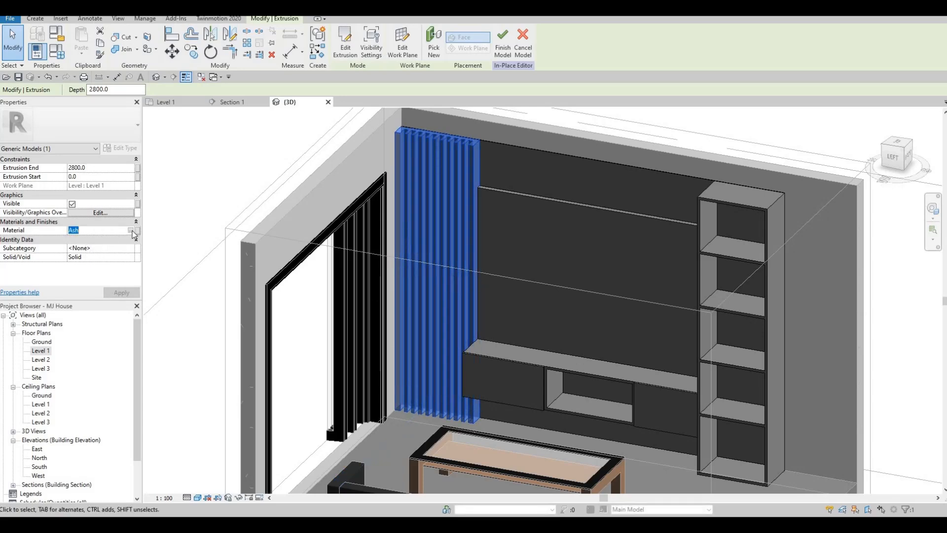
left_click(130, 230)
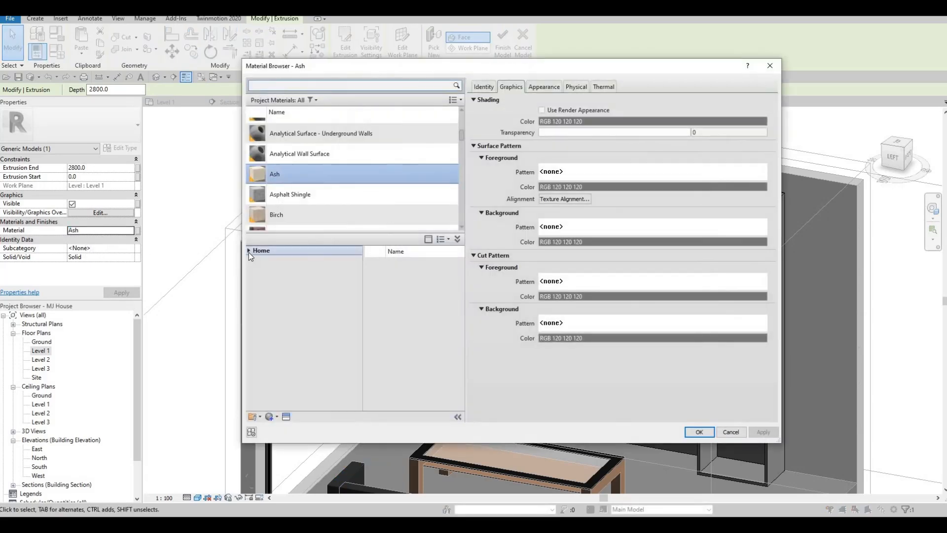
left_click(250, 269)
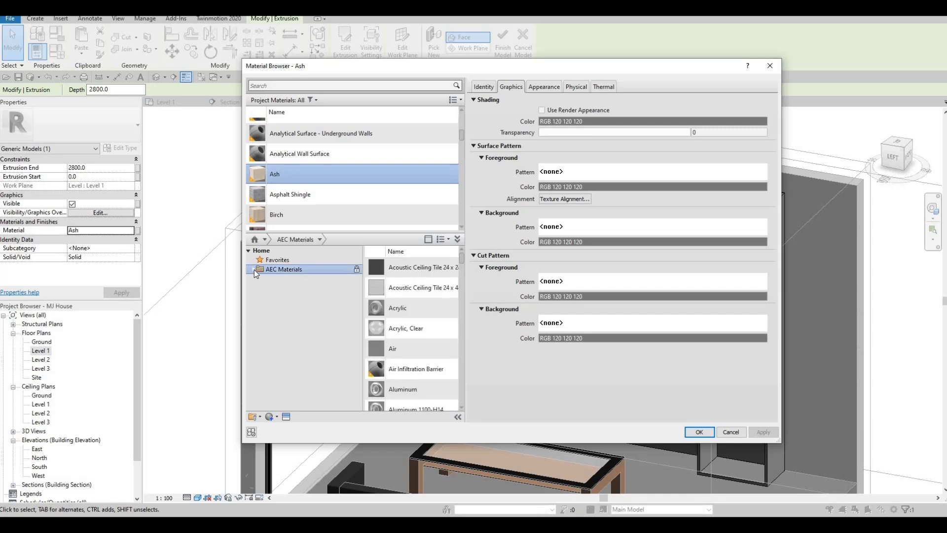
scroll(303, 406, "down", 2)
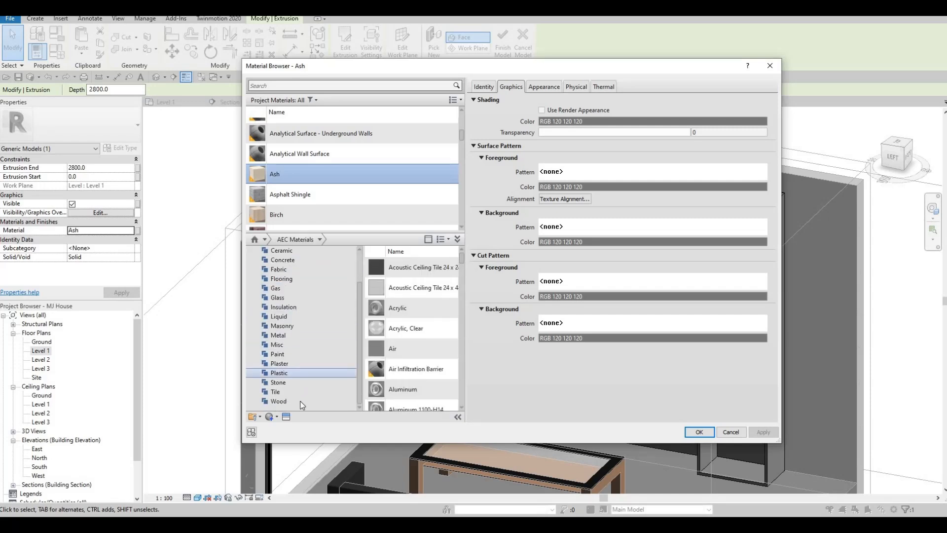
left_click(351, 401)
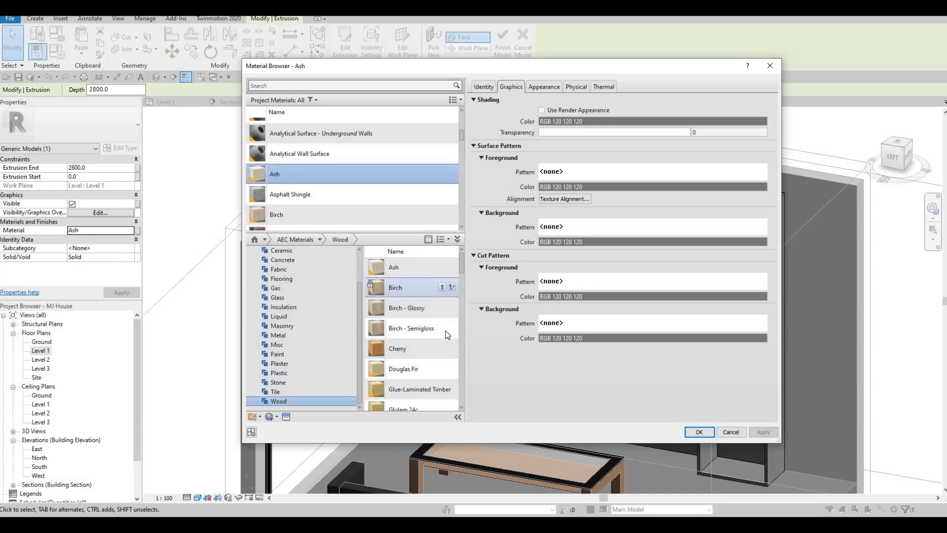
mouse_move(444, 368)
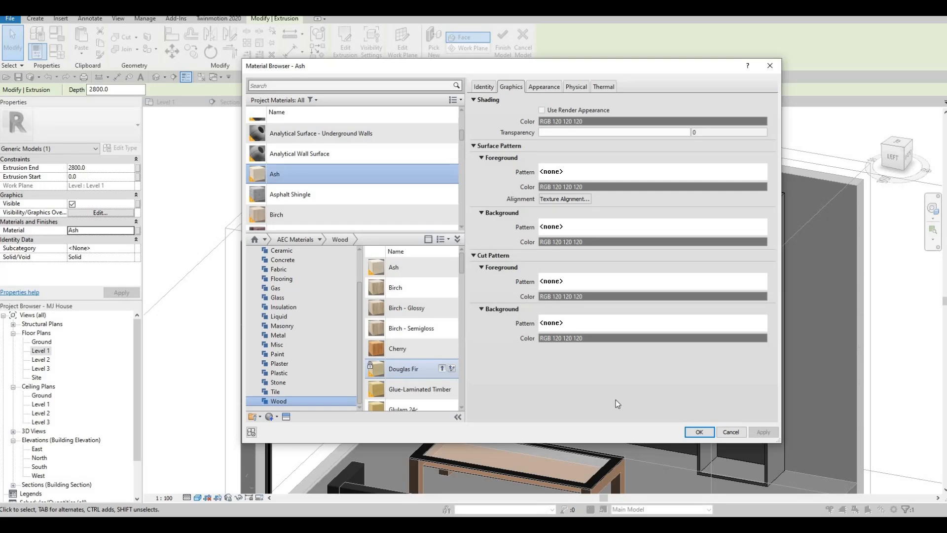
left_click(699, 436)
key("Escape")
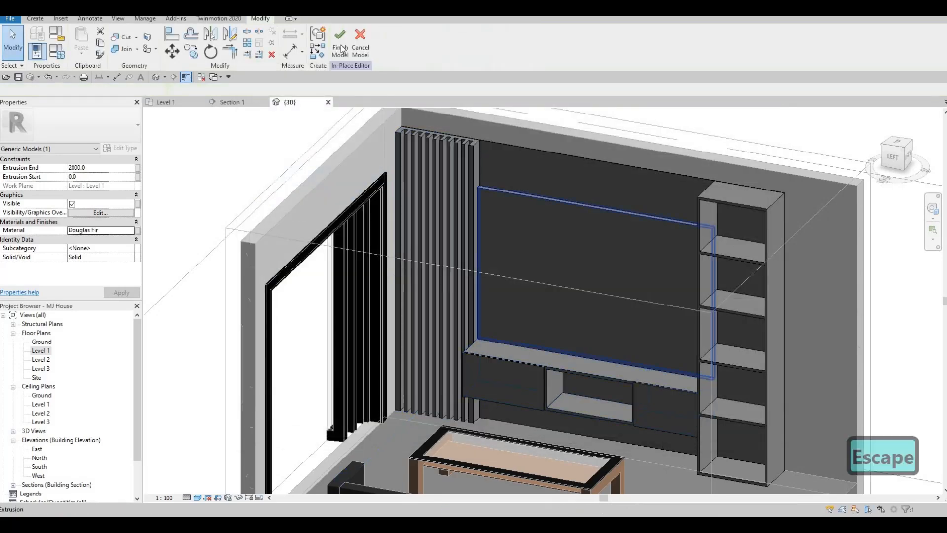
Step: Finish the in-place TV wall unit model and check it in the 3D view
left_click(340, 50)
mouse_move(461, 281)
middle_mouse_down()
mouse_move(448, 281)
mouse_move(478, 275)
mouse_move(423, 281)
mouse_move(442, 281)
mouse_move(437, 291)
mouse_move(423, 282)
middle_mouse_up()
key("Escape")
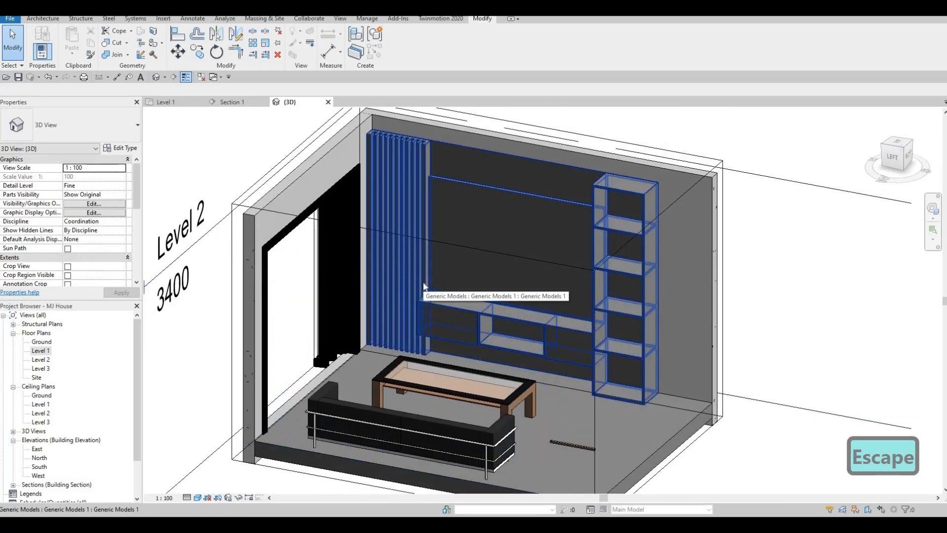
middle_click_drag(424, 285, 490, 194, "shift")
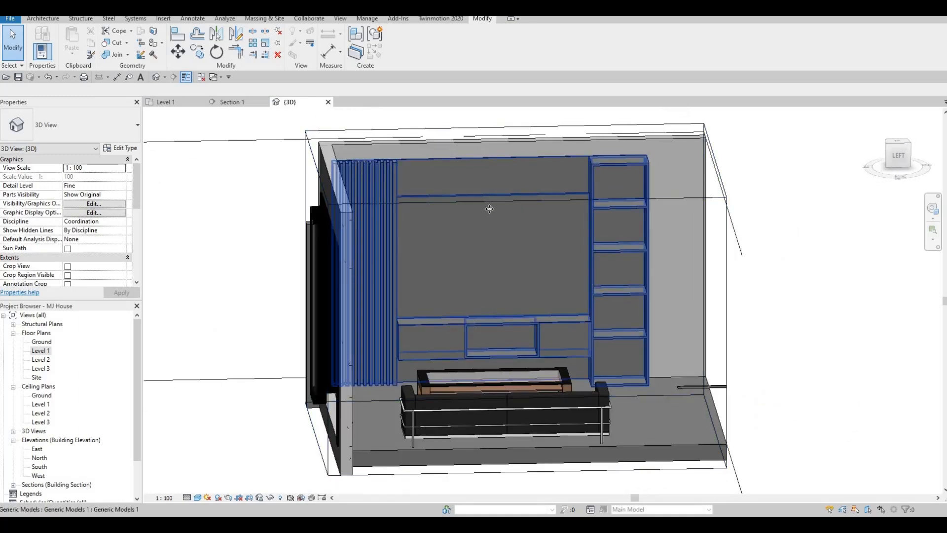
Step: Try lowering the TV backing panel's upper edge and raising the full-width back panel's upper edge with shape handles, and undo both changes
left_click(489, 217)
middle_click_drag(455, 263, 492, 214, "shift")
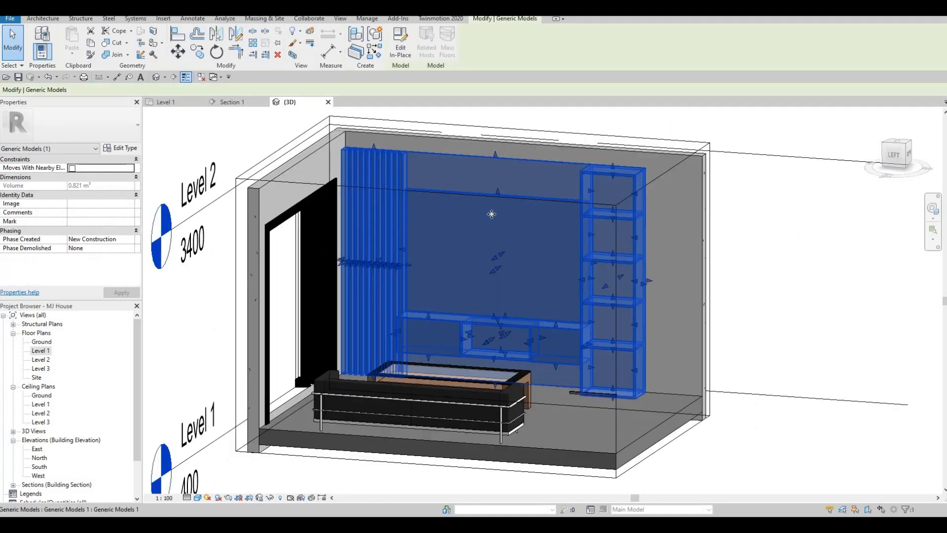
scroll(499, 188, "up", 3)
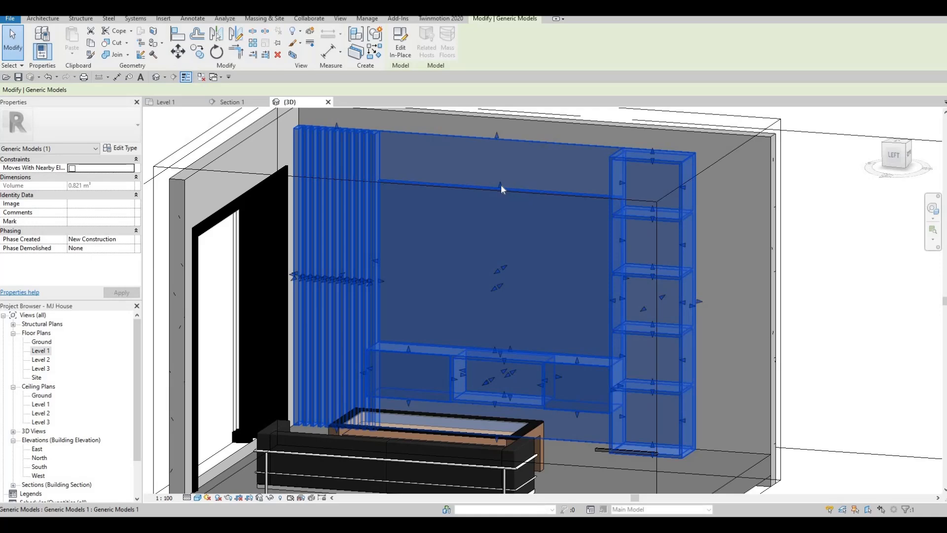
left_click_drag(501, 187, 485, 210)
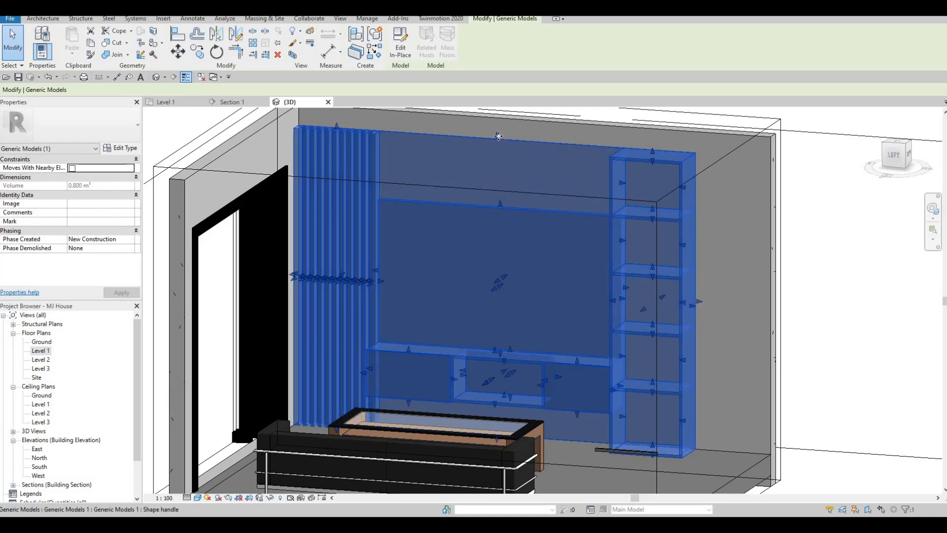
left_click_drag(498, 135, 468, 132)
middle_click_drag(485, 243, 496, 309)
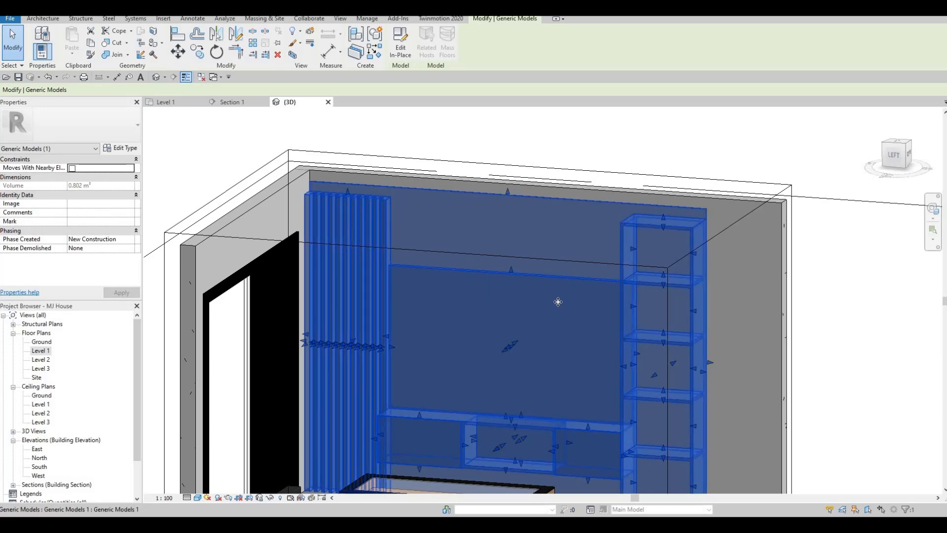
key("ctrl+z")
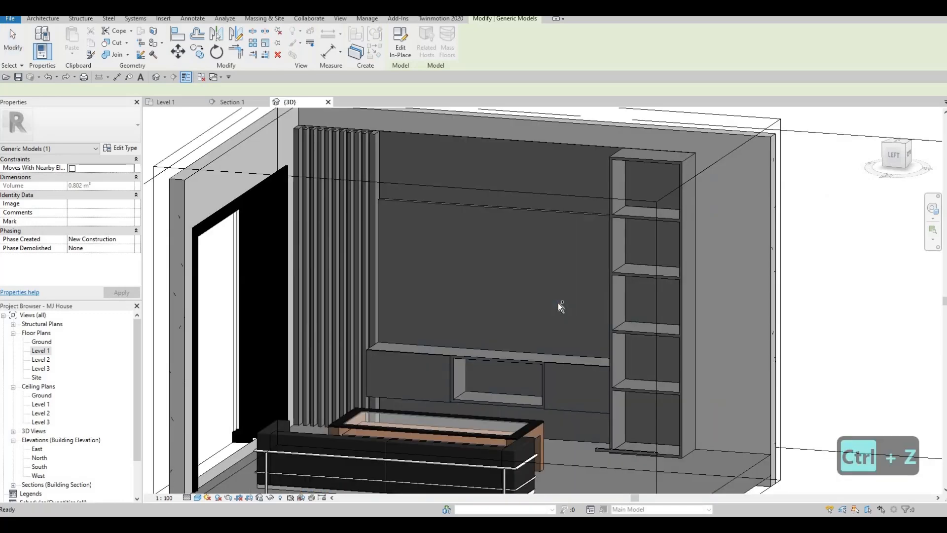
key("ctrl+z")
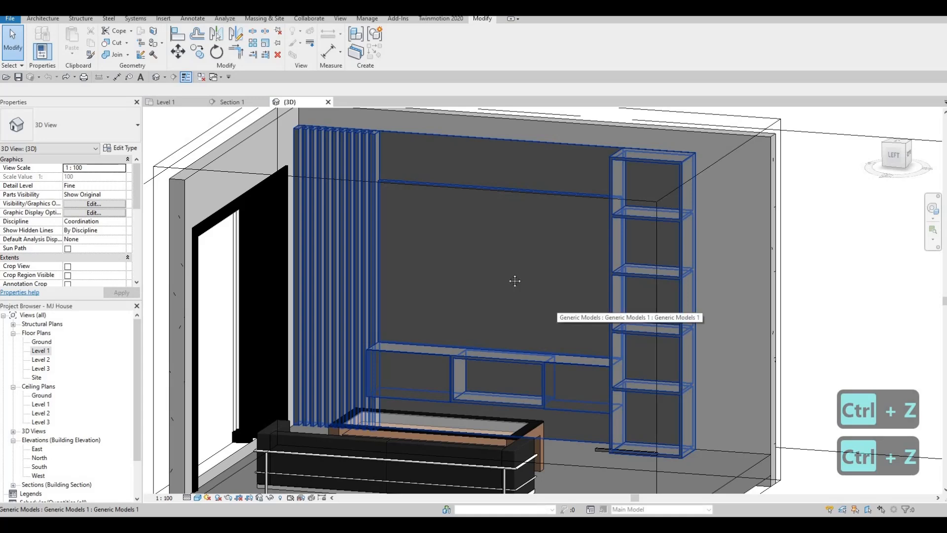
scroll(512, 276, "down", 1)
key("Escape")
key("Escape")
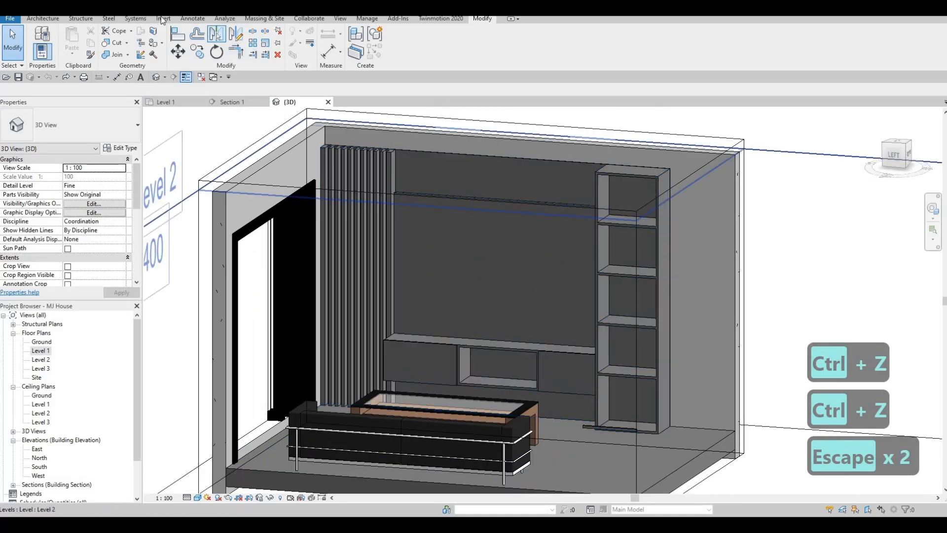
Step: Load the M_TV - Flat Screen family from the Furniture folder
left_click(193, 18)
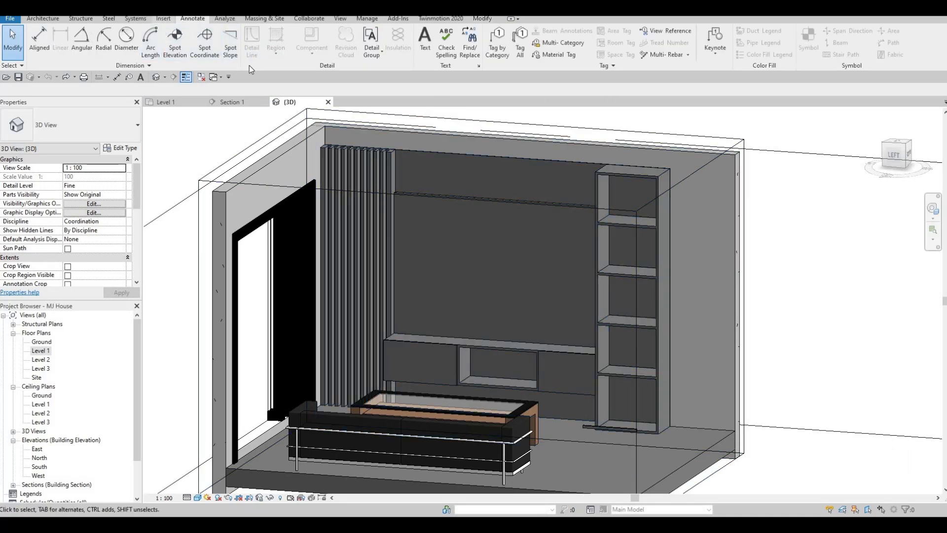
left_click(164, 19)
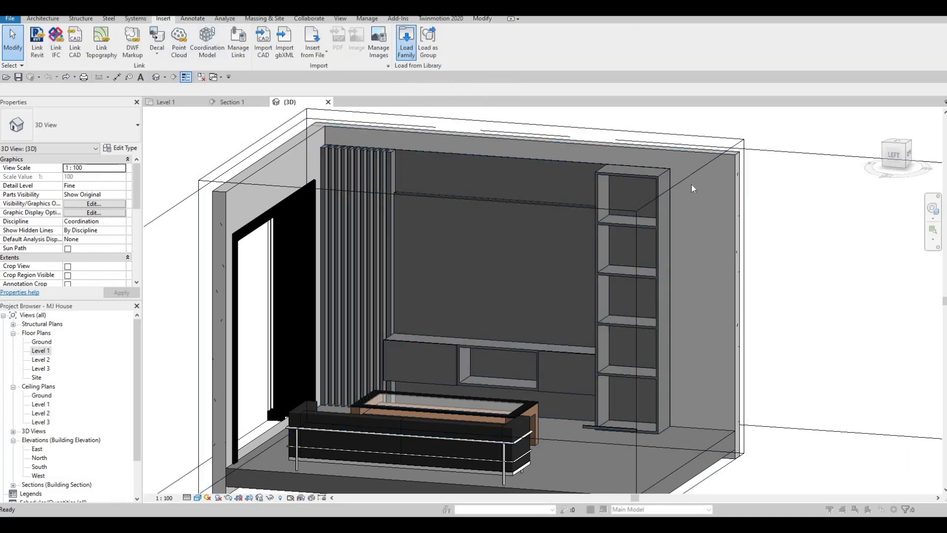
left_click(834, 168)
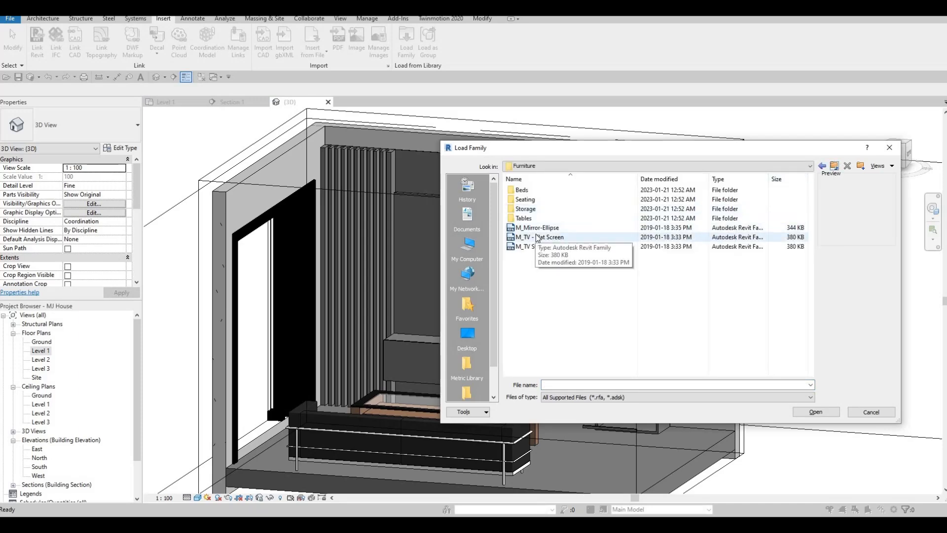
left_click(535, 237)
left_click(828, 412)
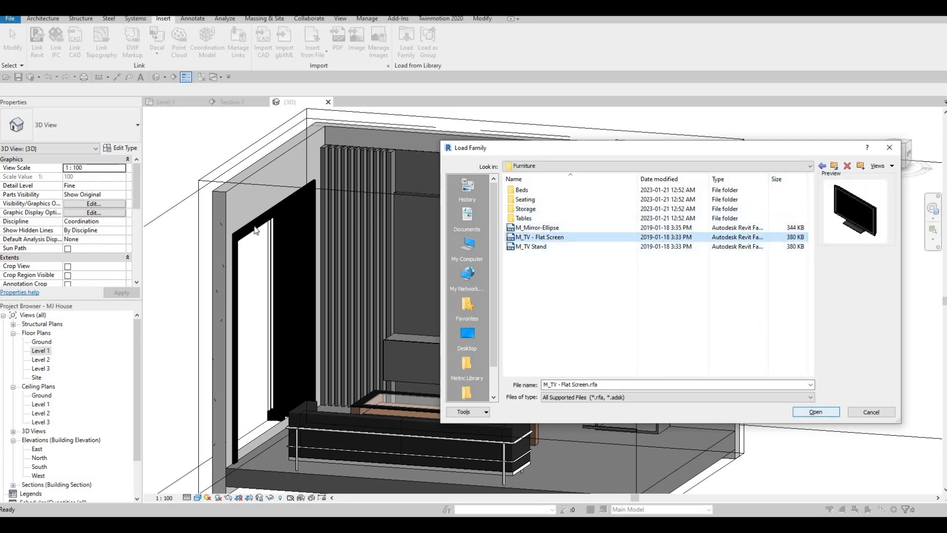
Step: Place a 0810mm flat-screen TV on the Level 1 plan against the TV wall panel, in line with the coffee table's centre
left_click(176, 101)
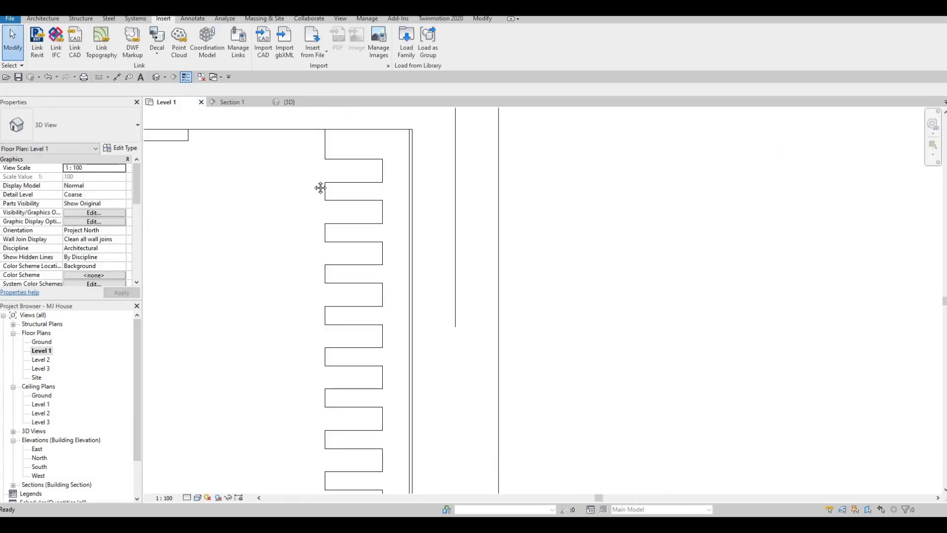
scroll(352, 231, "down", 5)
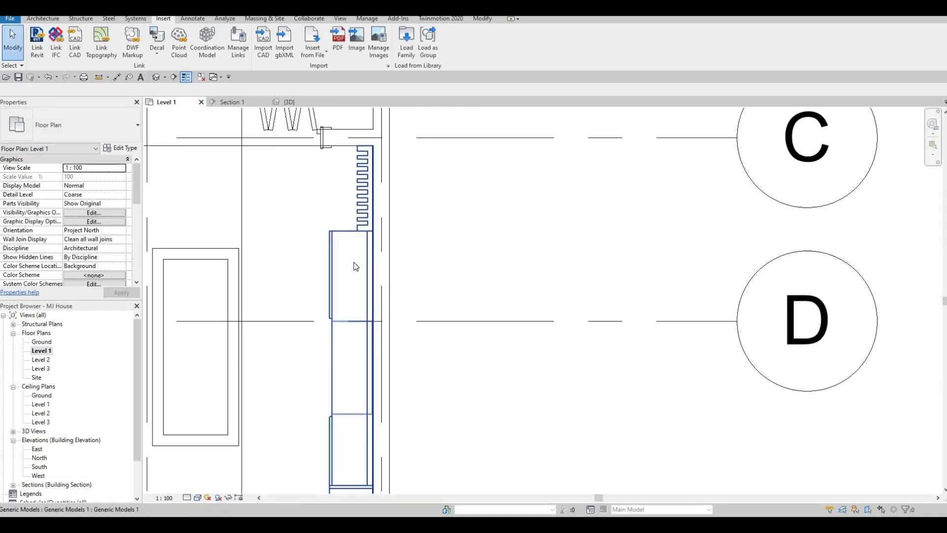
key("c")
key("m")
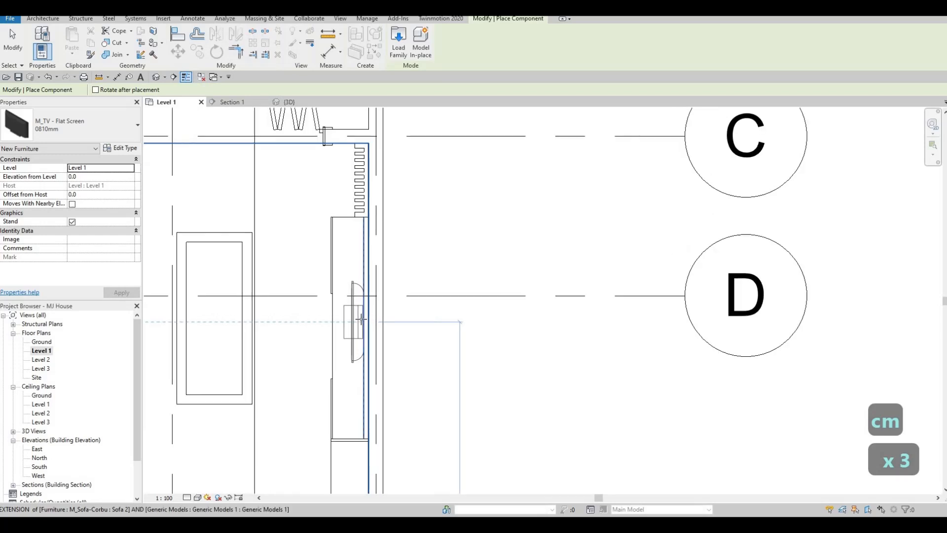
scroll(361, 320, "up", 1)
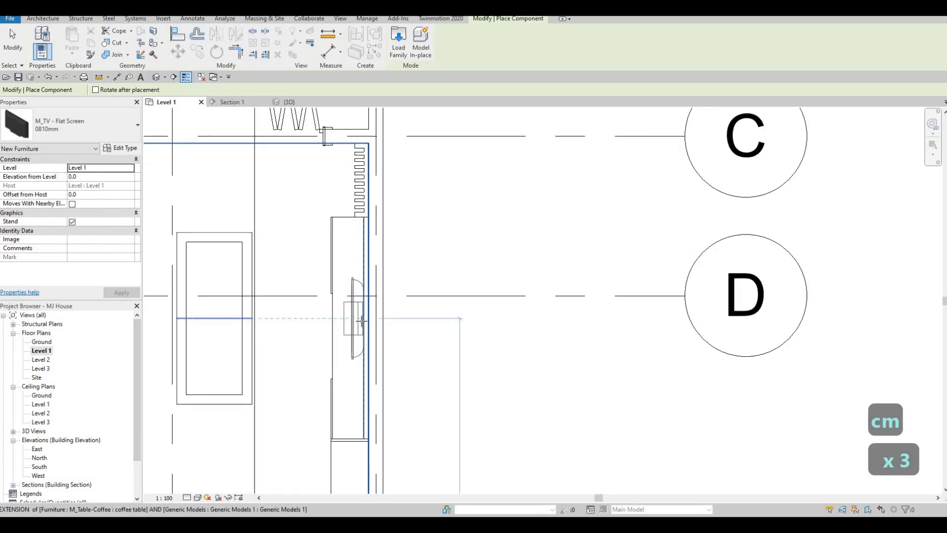
key("Escape")
key("Escape")
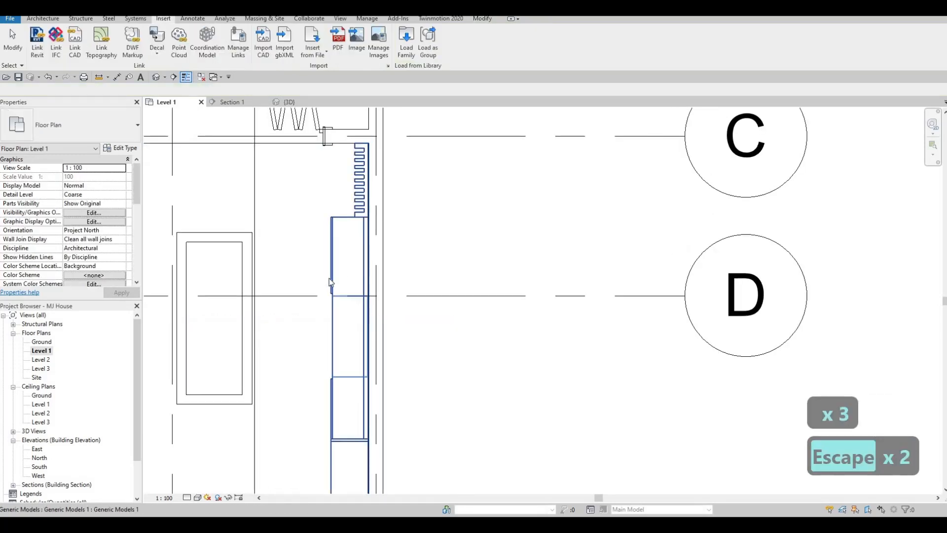
Step: In Section 1, move the TV up onto the wall above the cabinet, to an elevation of about 1352 mm from Level 1
left_click(244, 102)
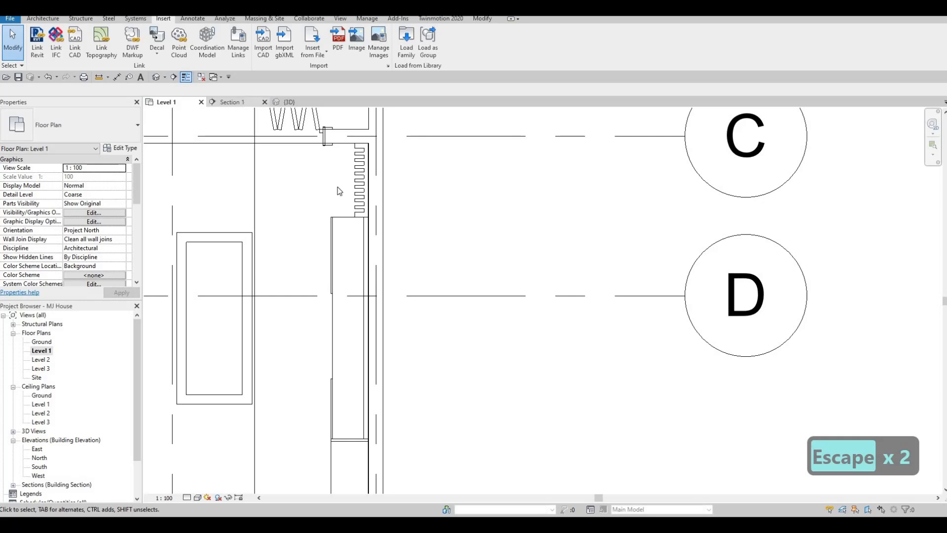
left_click(373, 352)
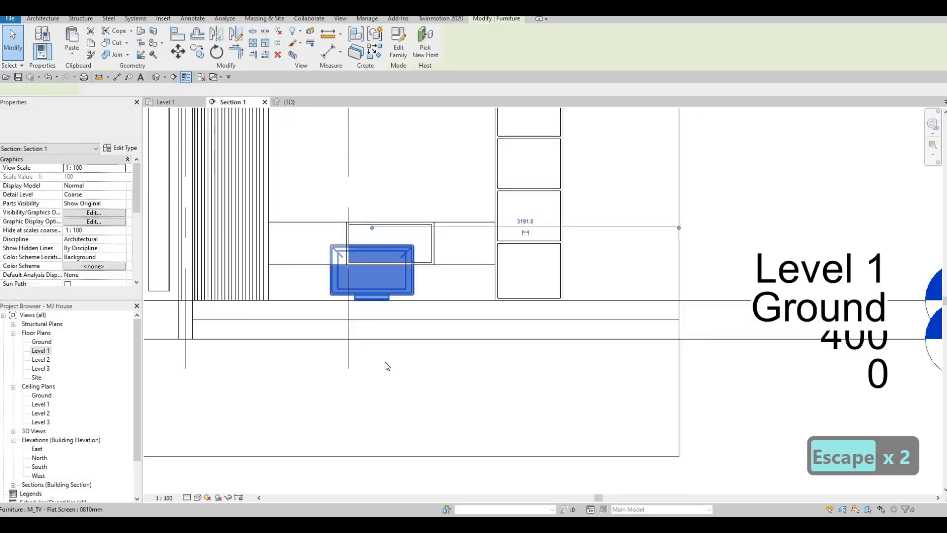
scroll(385, 321, "down", 1)
mouse_move(383, 257)
left_mouse_down()
mouse_move(377, 263)
mouse_move(381, 253)
left_mouse_up()
key("Escape")
key("Escape")
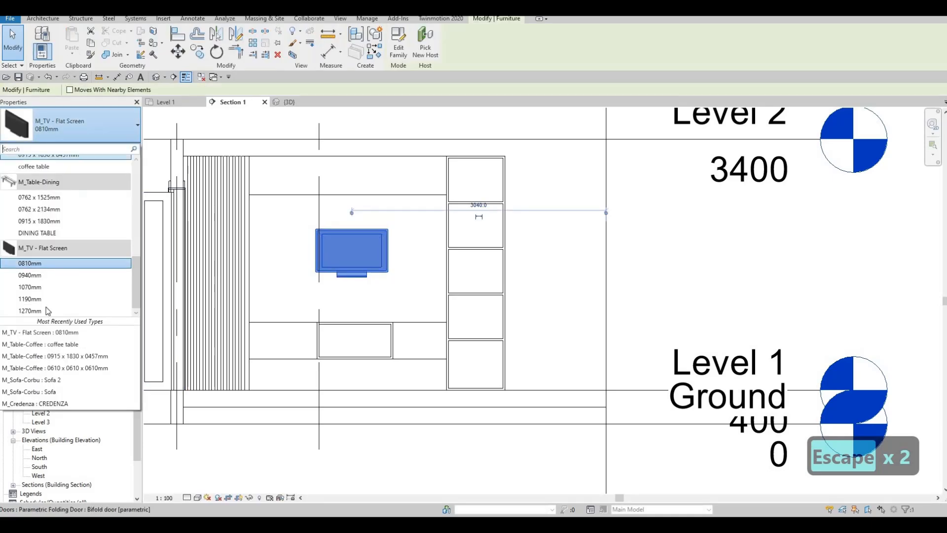
Step: Change the TV to the 1270mm type and duplicate that type under the name tv
left_click(46, 309)
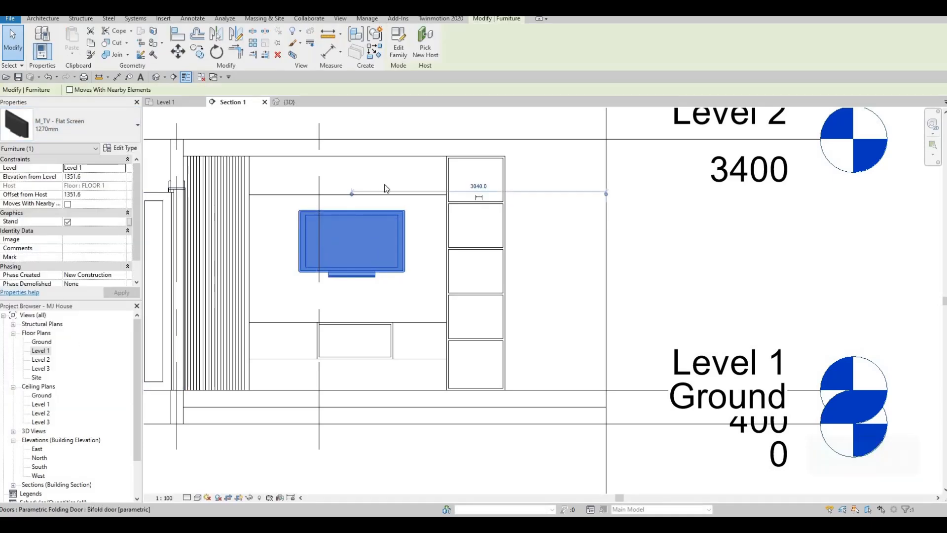
left_click(124, 148)
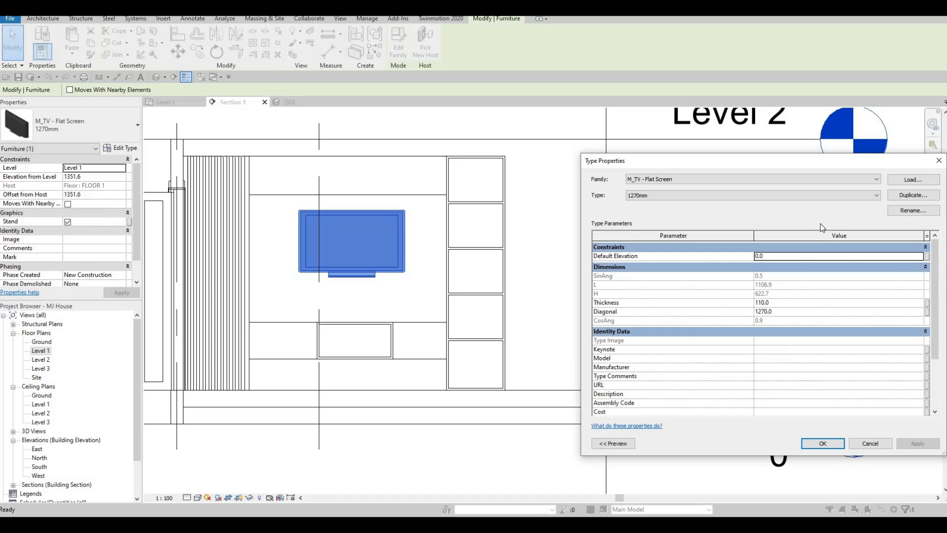
left_click(898, 194)
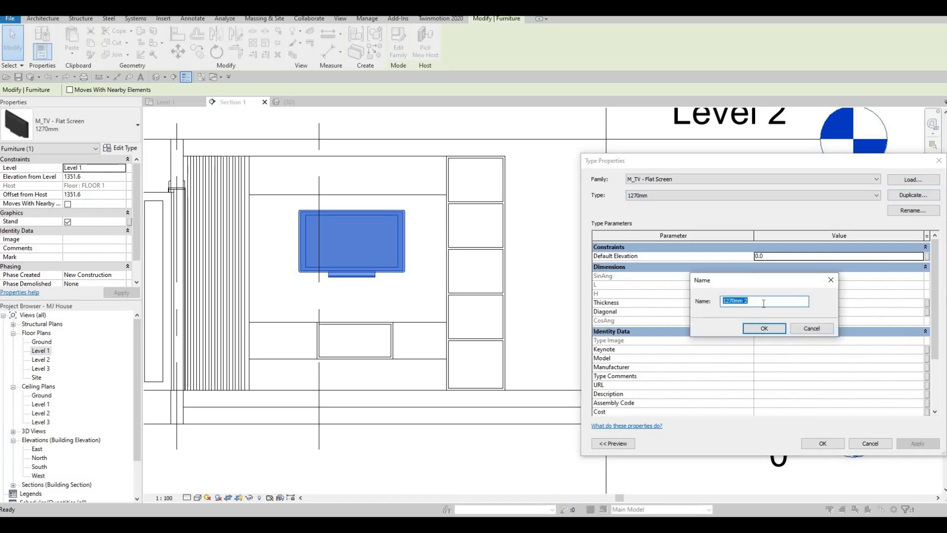
type("tv")
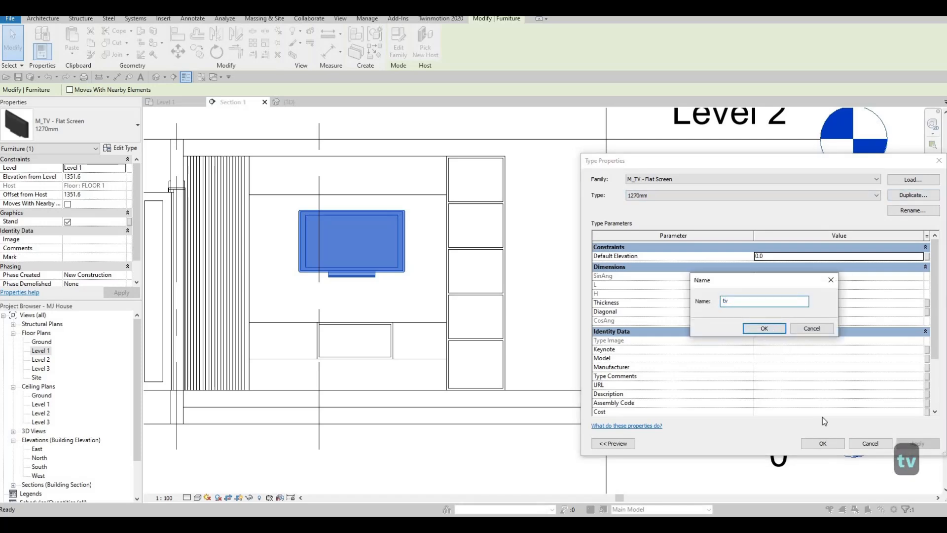
key("Return")
key("Return")
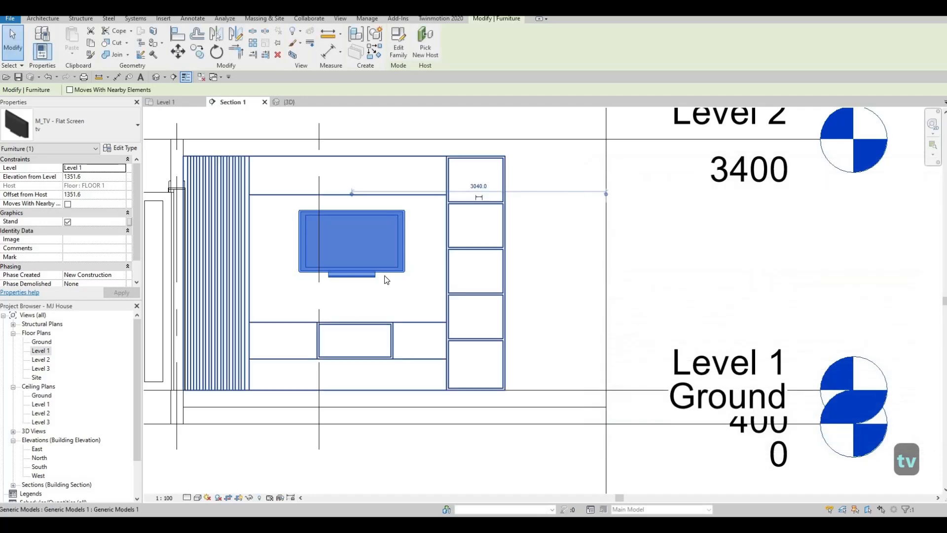
Step: Lower the TV on the wall in Section 1 to an elevation of about 1269 mm from Level 1
middle_click_drag(384, 275, 420, 276)
key("Escape")
left_click(382, 276)
left_click_drag(382, 277, 382, 295)
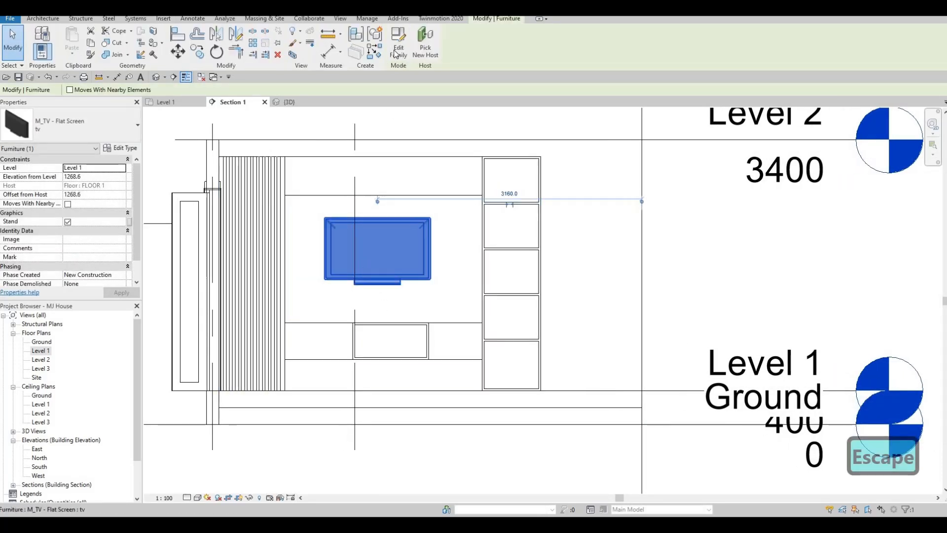
Step: Open the flat-screen TV family for editing and delete the stand base and its support under the screen
left_click(397, 50)
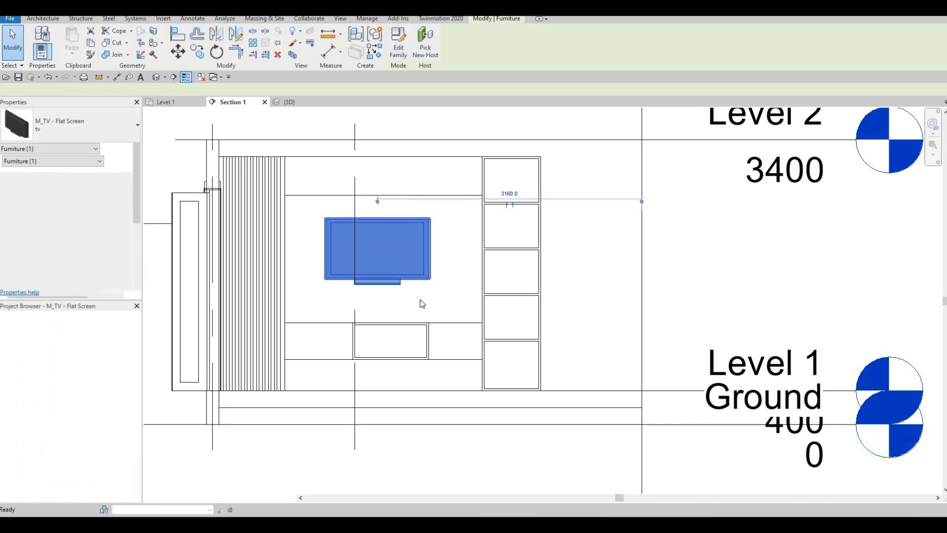
left_click(481, 375)
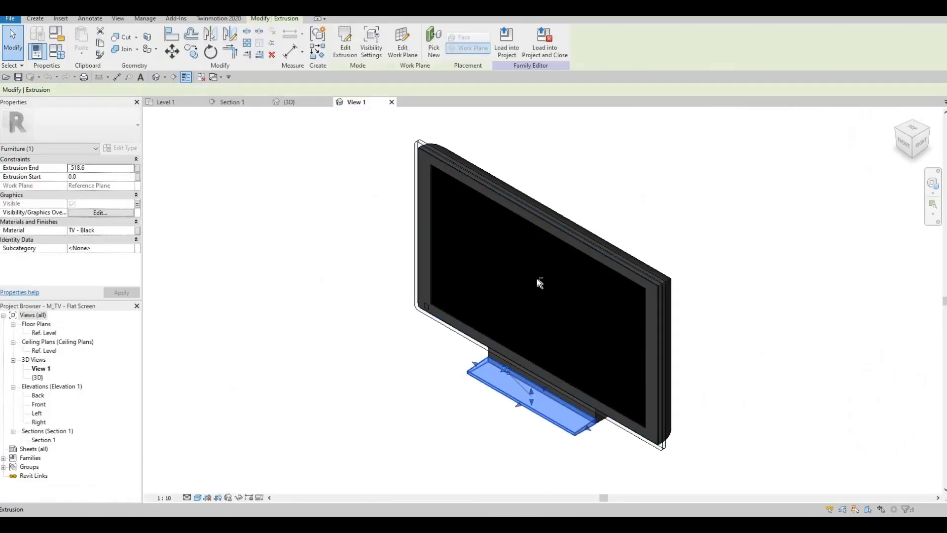
middle_click_drag(537, 278, 598, 416, "shift")
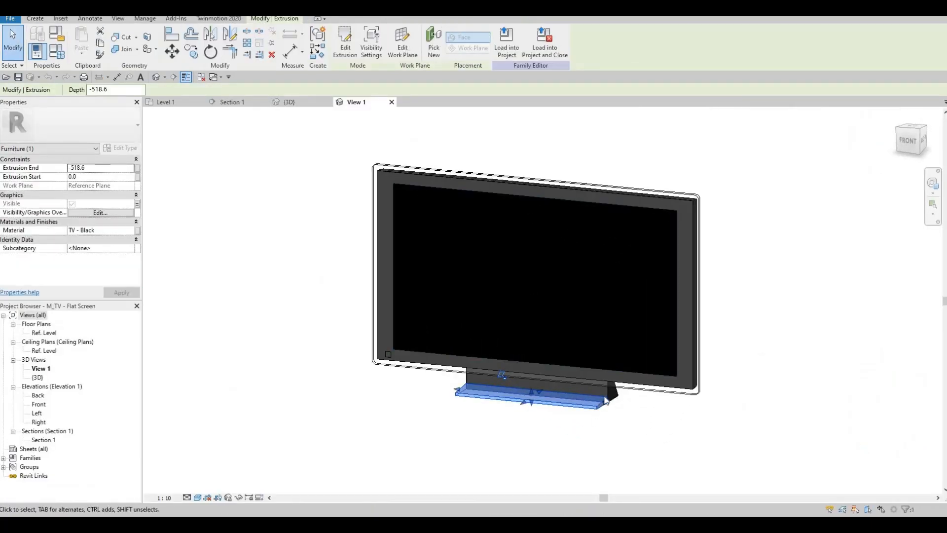
key("Delete")
key("Delete")
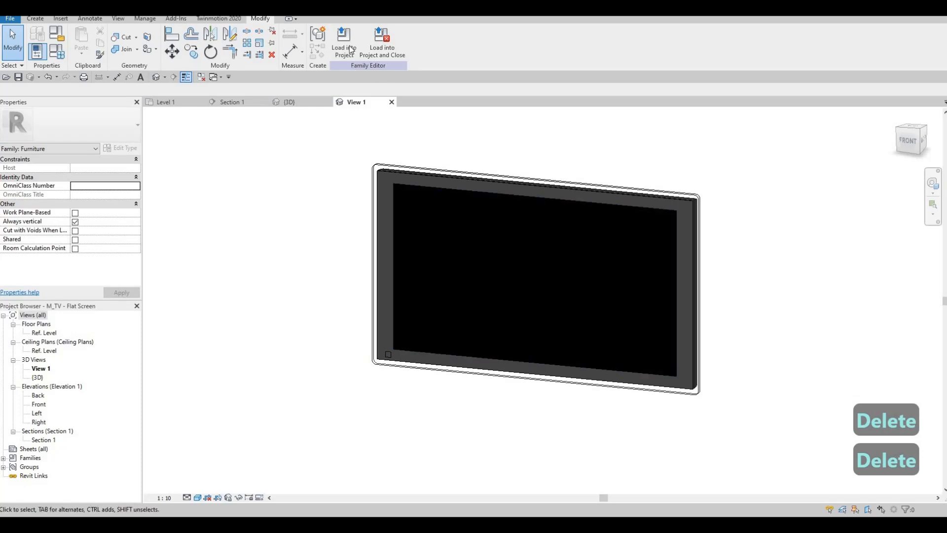
Step: Load the edited TV family into the project and close it unsaved, overwriting the existing version and its parameter values
left_click(382, 42)
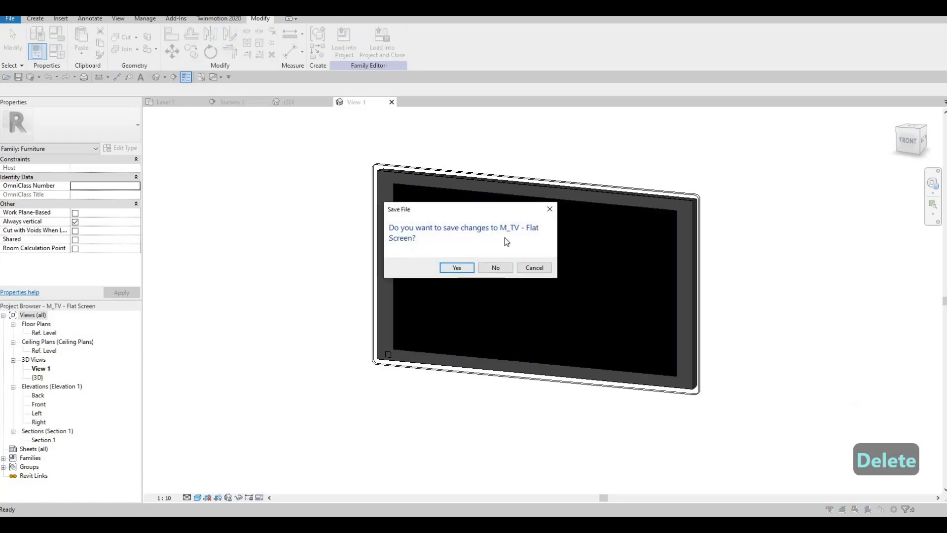
left_click(497, 268)
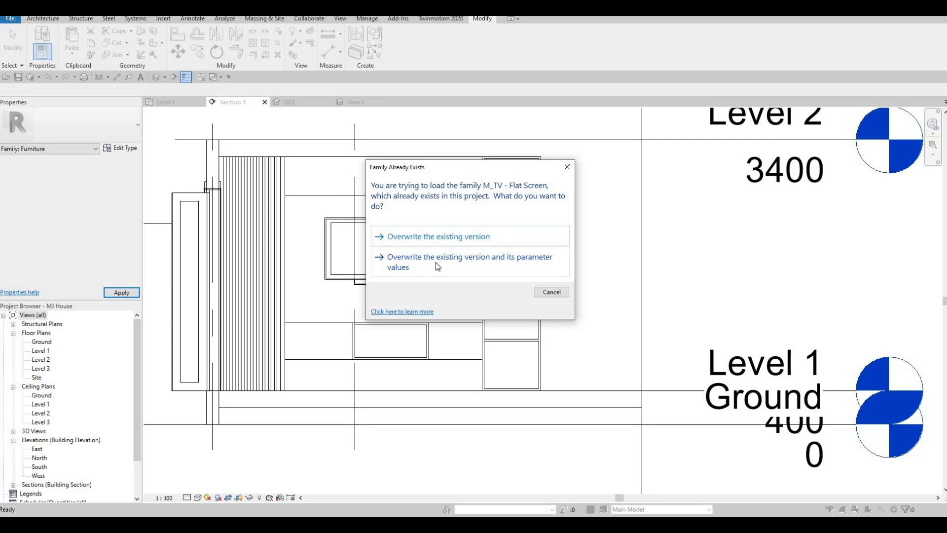
left_click(432, 270)
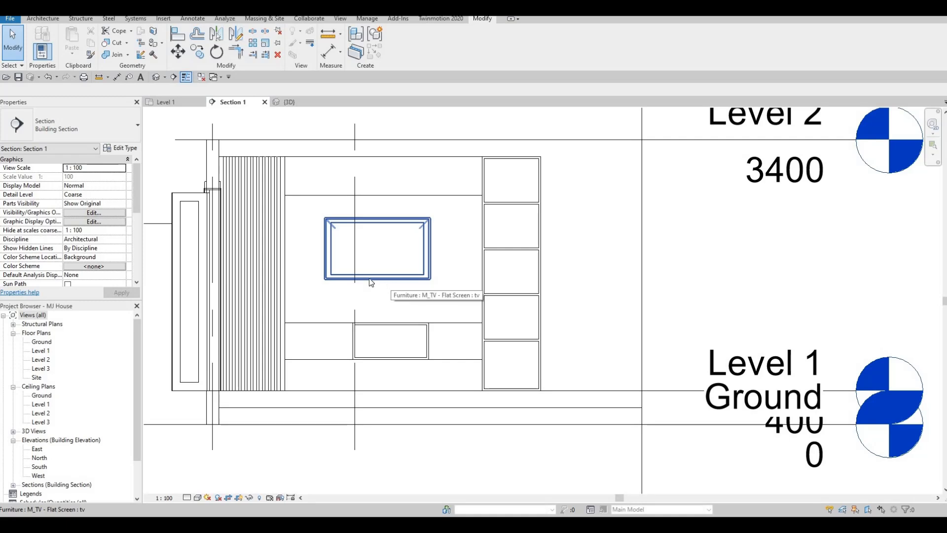
Step: Set the tv type's thickness to 50 mm in its type properties
left_click(152, 221)
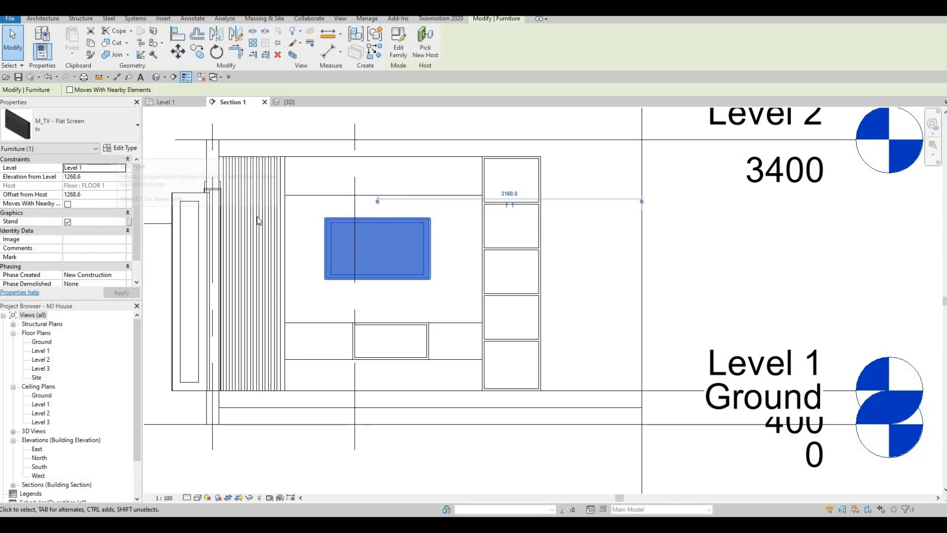
left_click(119, 149)
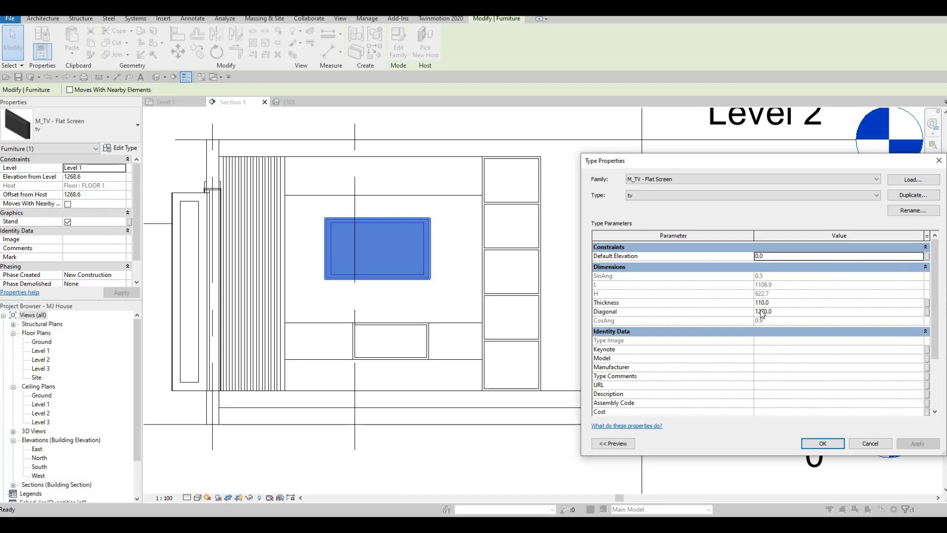
scroll(787, 257, "down", 1)
scroll(794, 195, "up", 1)
left_click_drag(797, 161, 603, 113)
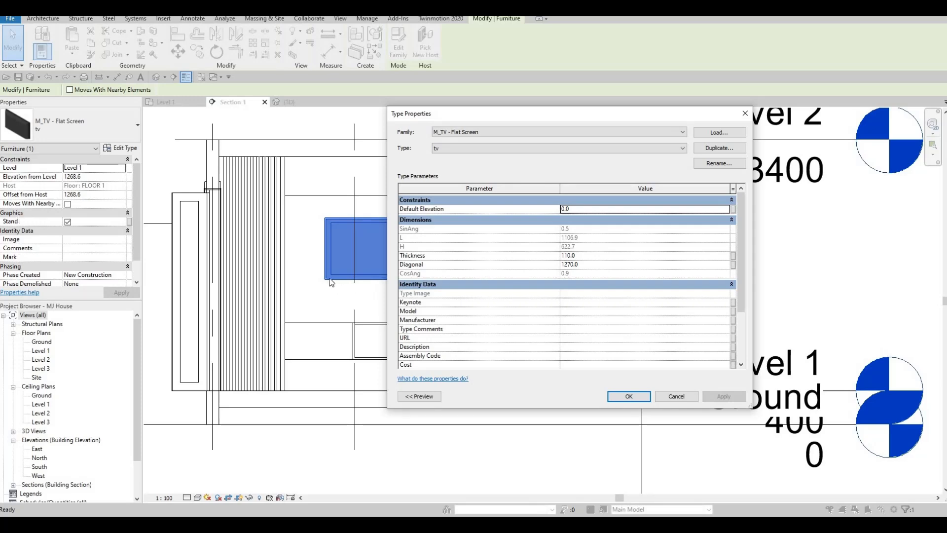
left_click(591, 263)
type("50")
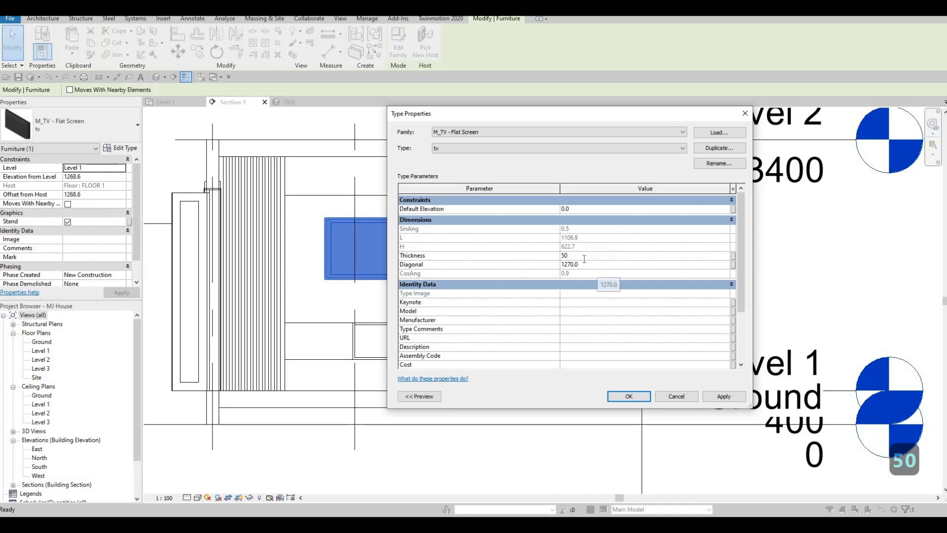
Step: Set the tv type's diagonal to 2500 mm and apply it
left_click(586, 269)
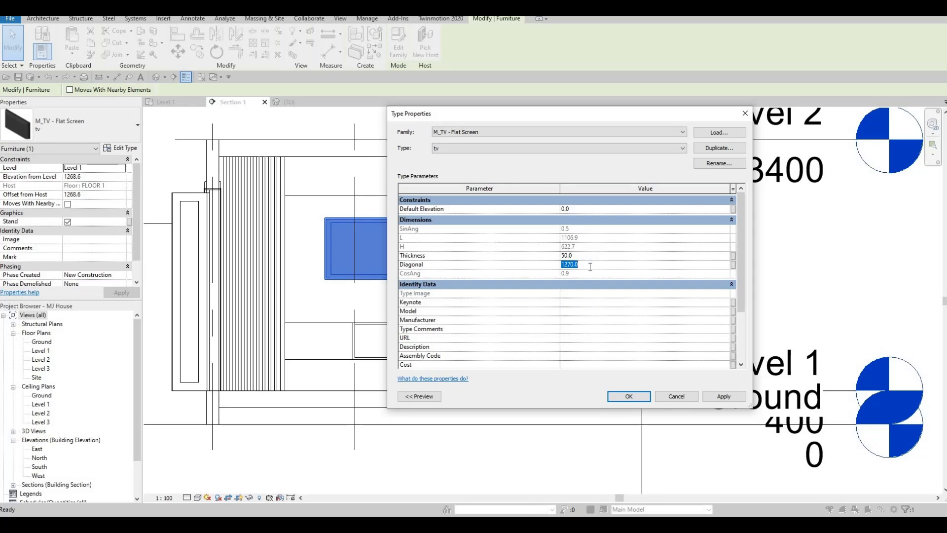
left_click(543, 272)
type("1")
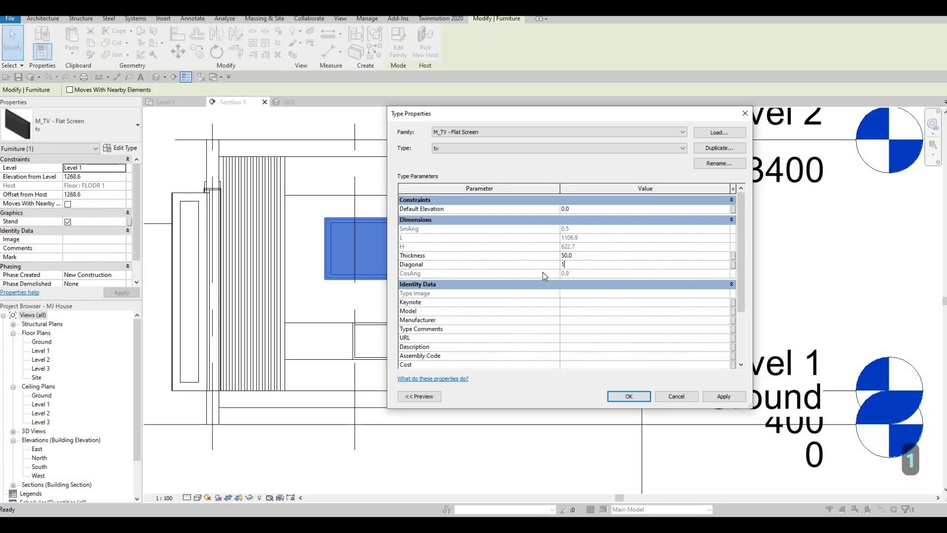
key("BackSpace")
type("2500")
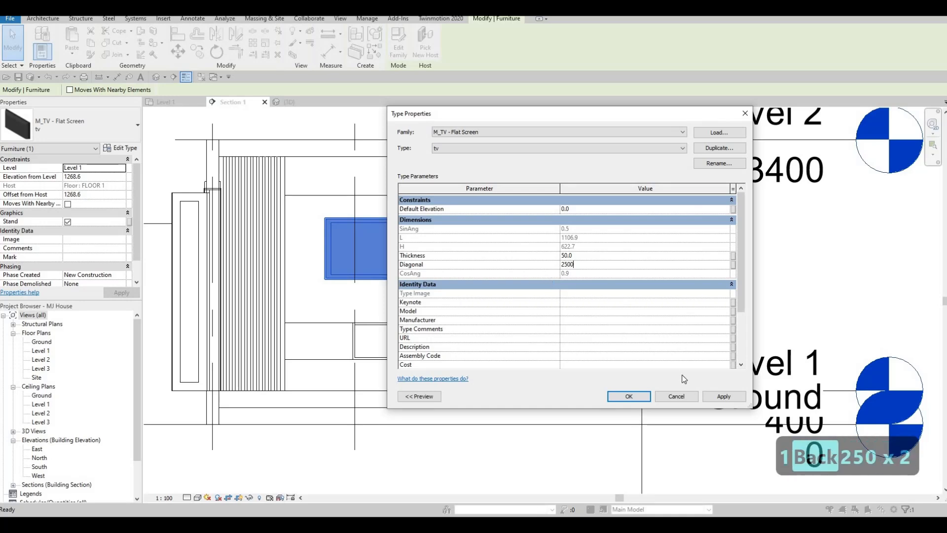
left_click(731, 395)
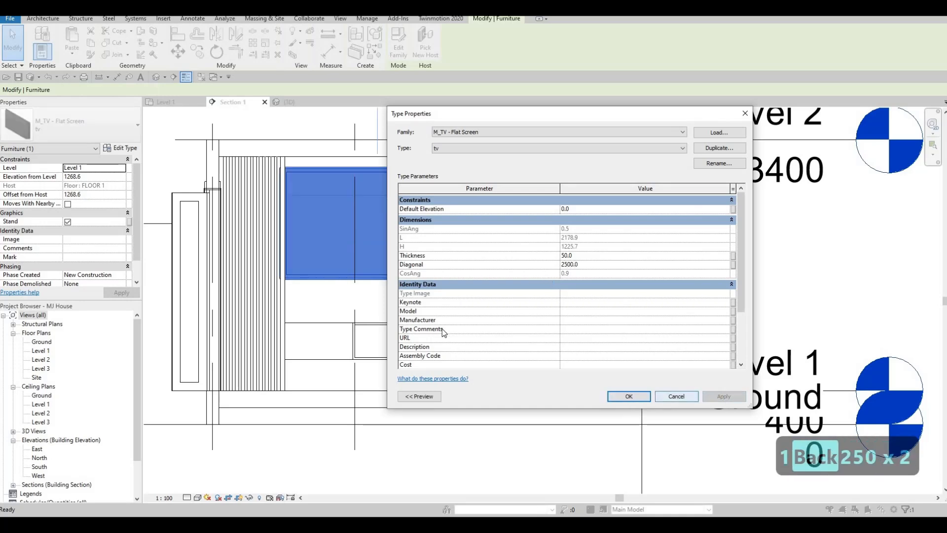
key("Return")
key("Escape")
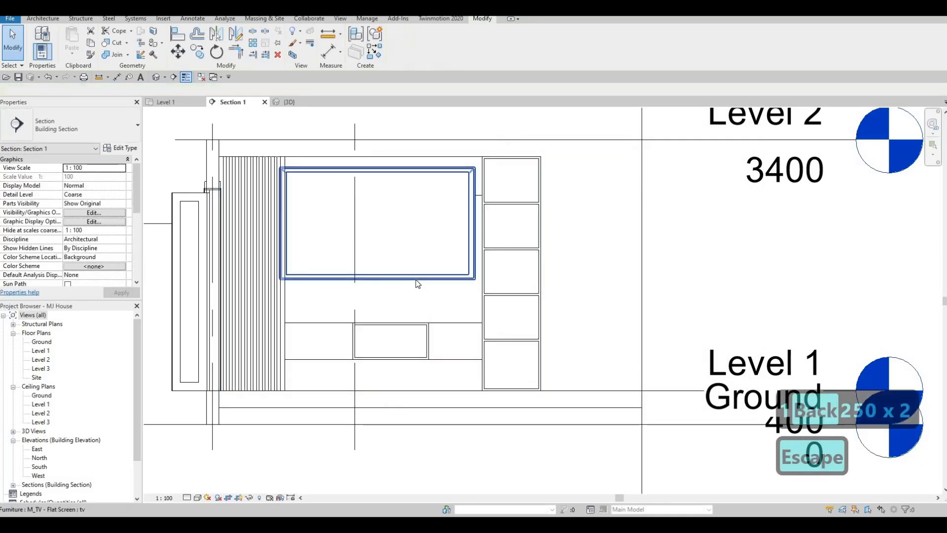
Step: Nudge the TV right and down between the slatted panel and bookcase, to an elevation of about 1169 mm from Level 1
left_click(417, 284)
key("Right")
key("Right")
key("Down")
key("Down")
key("Down")
key("Down")
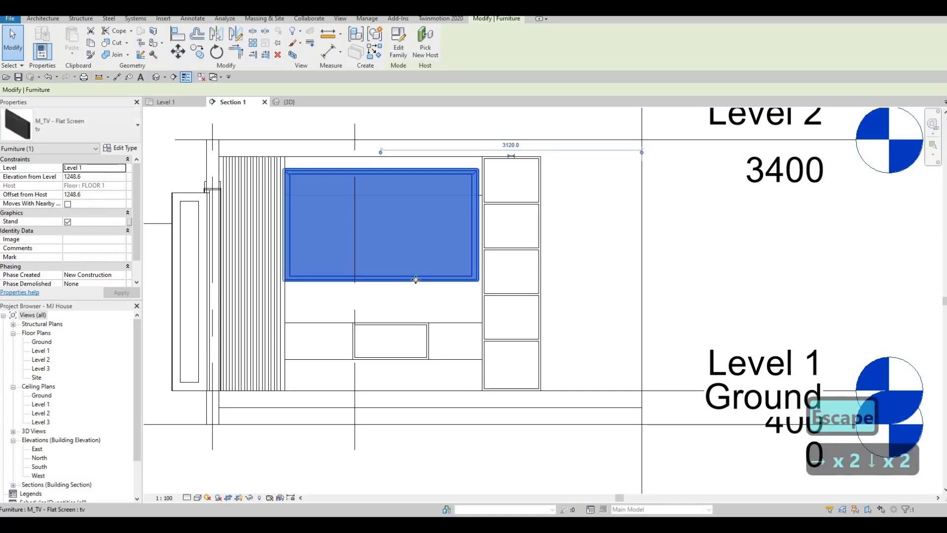
key("Right")
key("Down")
key("Escape")
key("Escape")
Step: Set the tv type's diagonal to 2300 mm and apply it
left_click(414, 287)
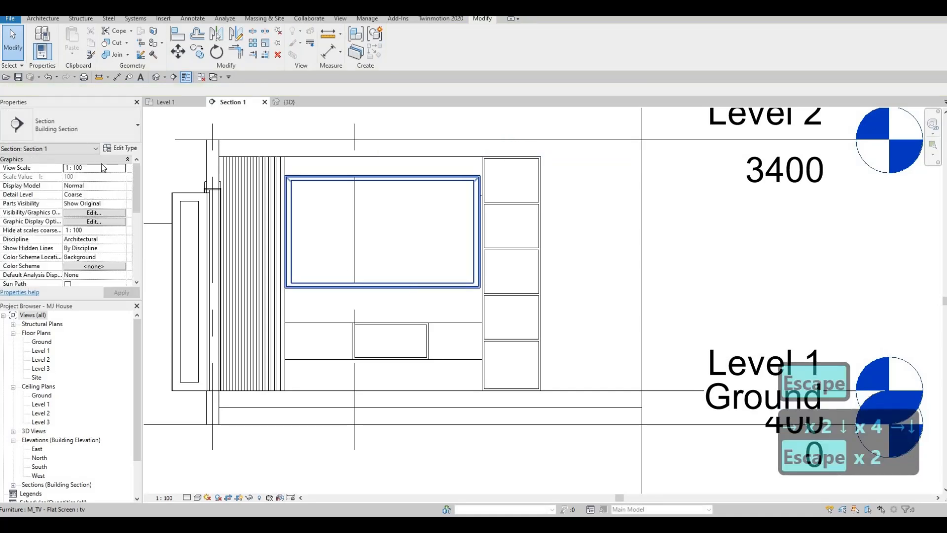
left_click(119, 149)
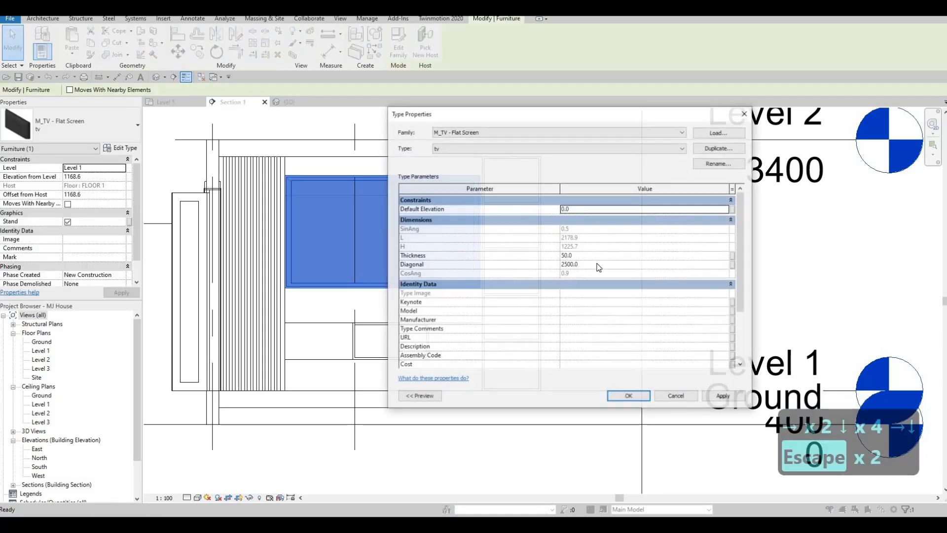
left_click(597, 263)
type("2300")
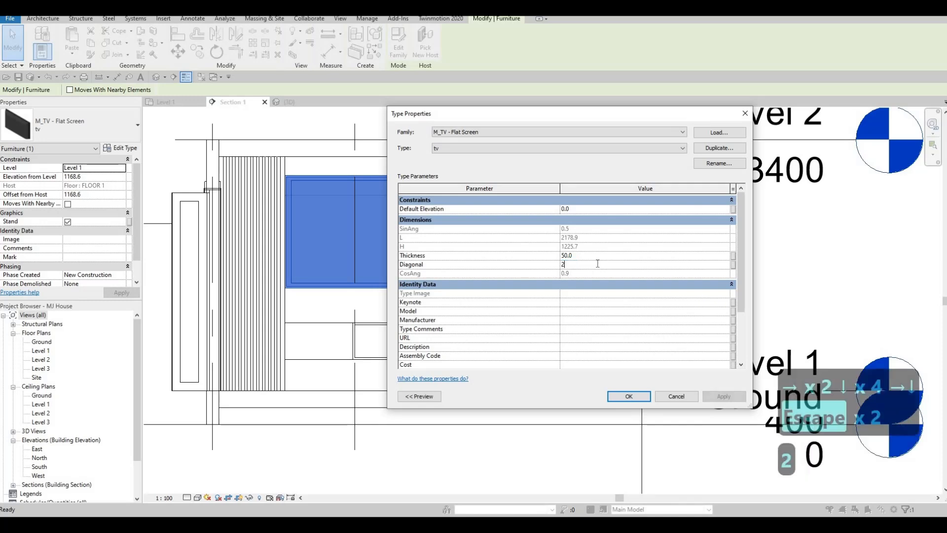
left_click(628, 396)
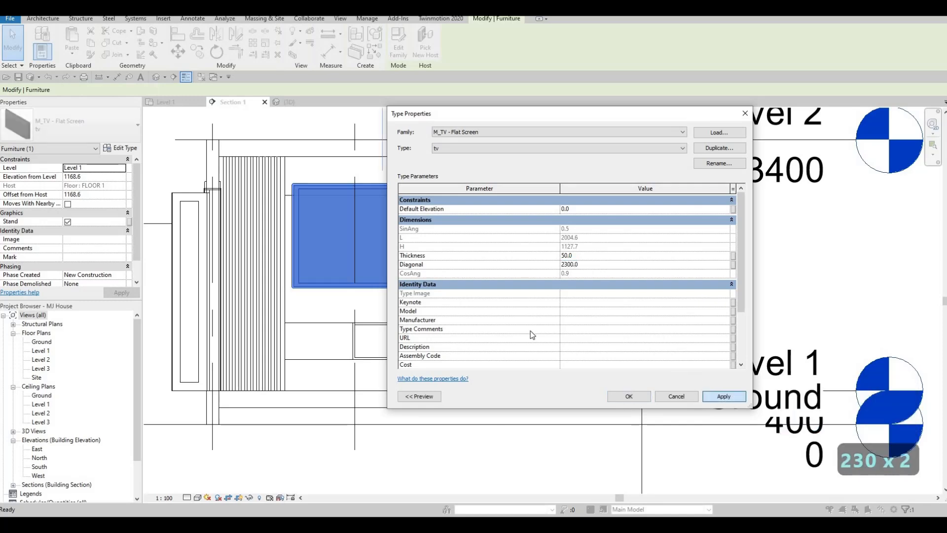
key("Escape")
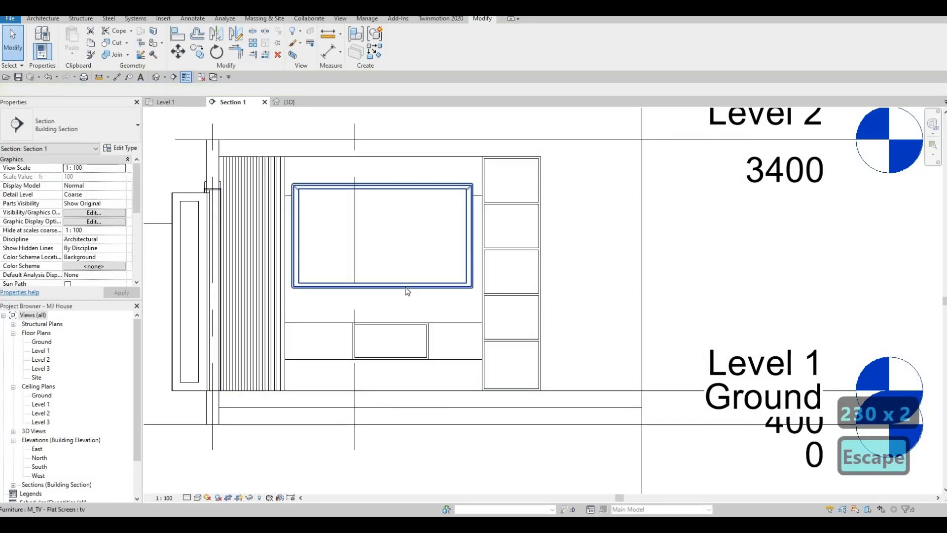
Step: Nudge the resized TV down and slightly right above the cabinet, to an elevation of about 1029 mm from Level 1
left_click(405, 287)
key("Down")
key("Down")
key("Down")
key("Down")
key("Down")
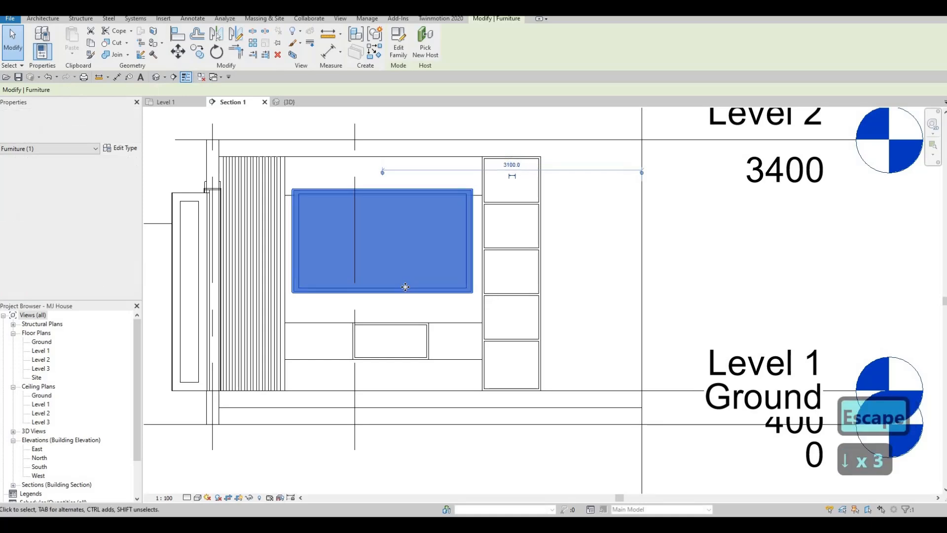
key("Right")
key("Down")
key("Down")
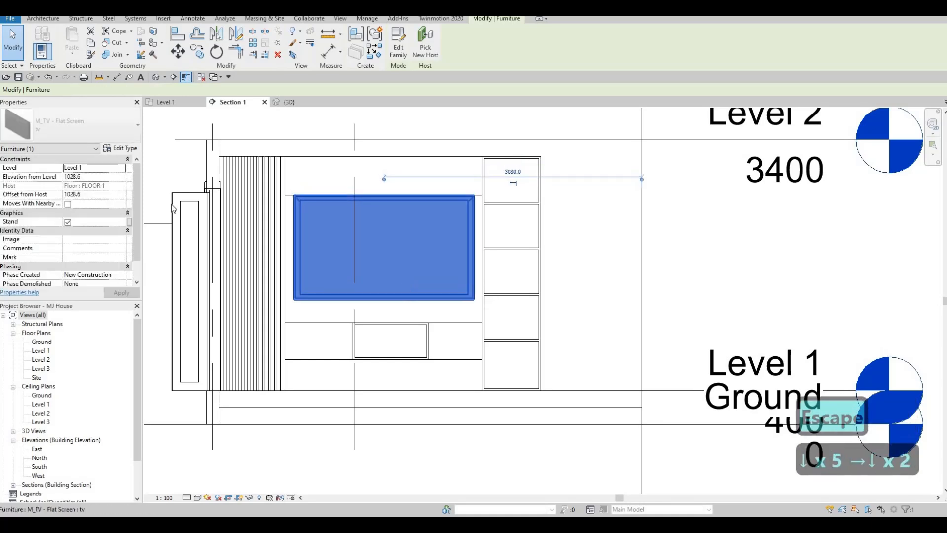
key("Escape")
key("Escape")
key("Escape")
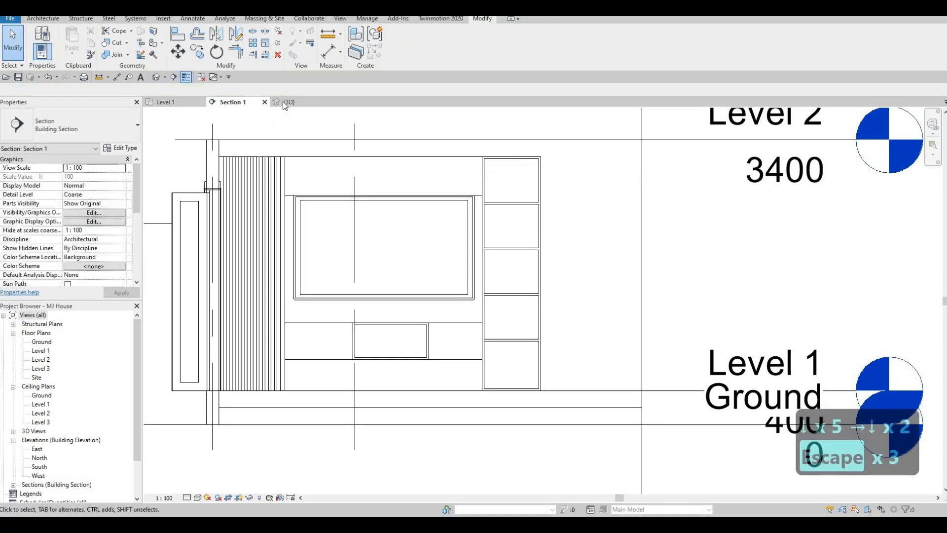
Step: Check the TV's size and placement on the wall unit from several angles in the 3D view
left_click(284, 102)
middle_click_drag(505, 262, 547, 273, "shift")
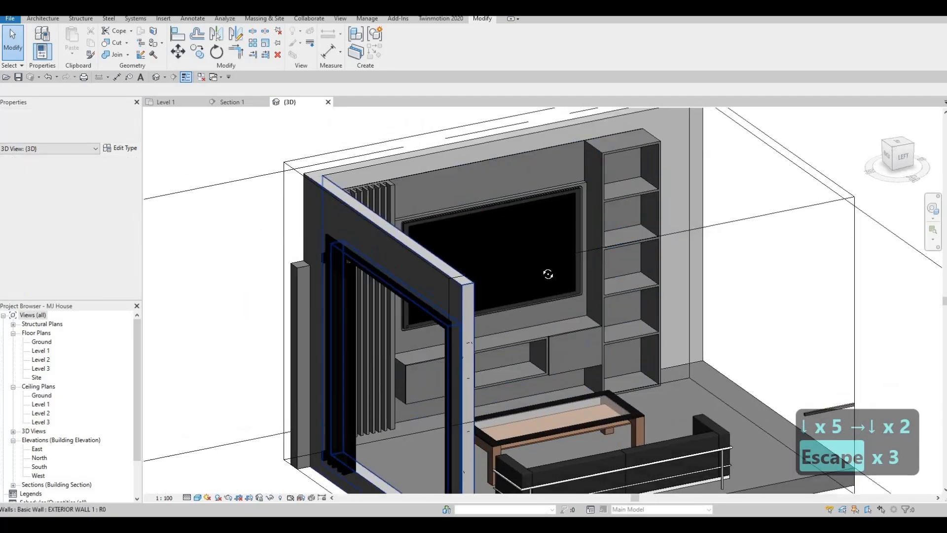
key("Escape")
scroll(547, 273, "up", 1)
middle_click_drag(513, 237, 451, 182, "shift")
middle_click_drag(410, 246, 379, 208, "shift")
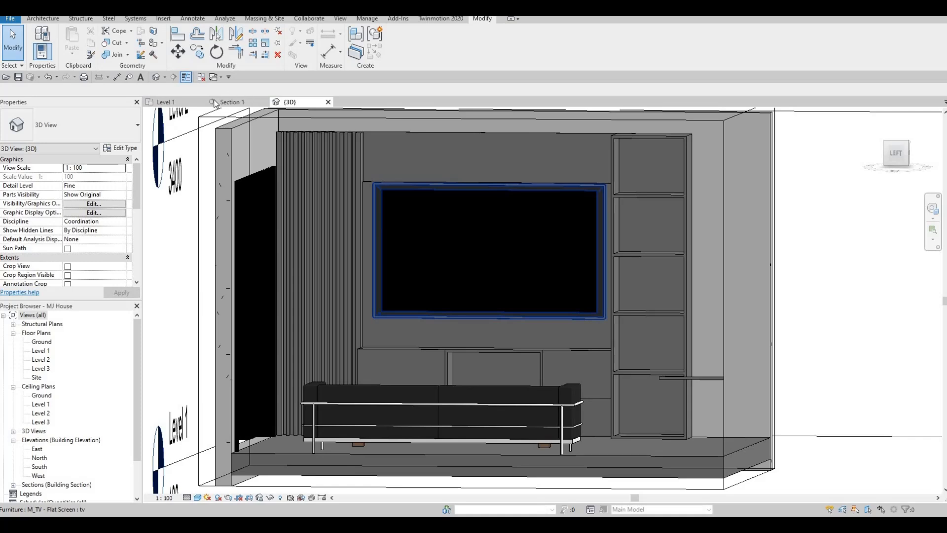
Step: Lower the TV in Section 1 to an elevation of about 889 mm from Level 1, just above the cabinet
left_click(232, 101)
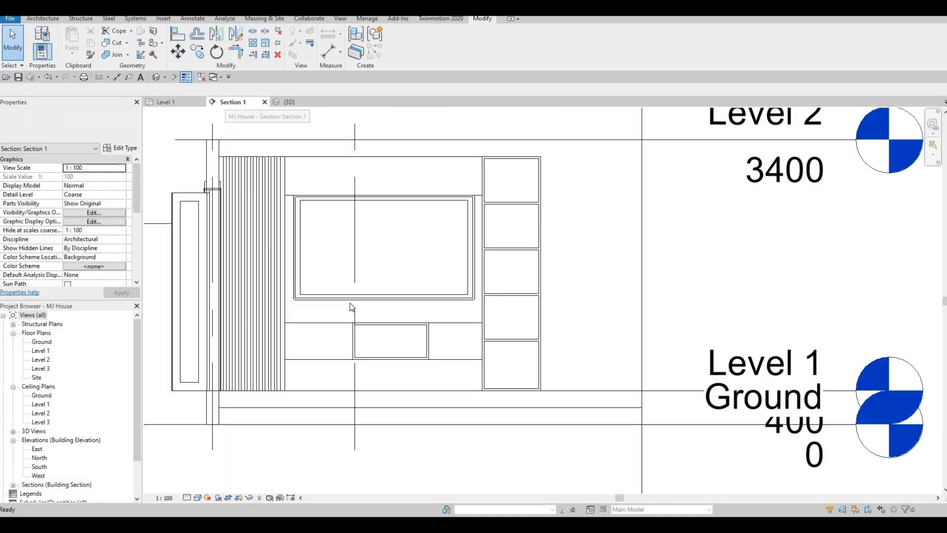
key("Escape")
left_click(354, 298)
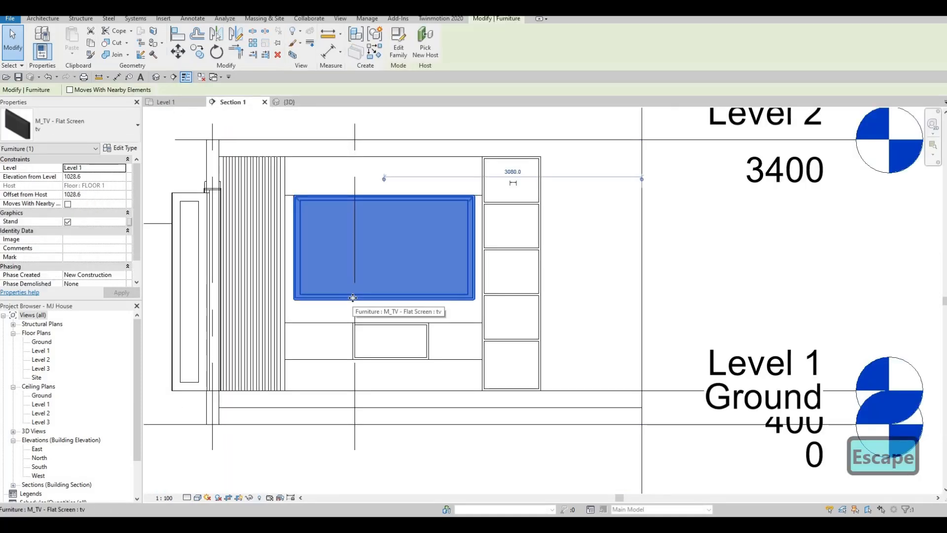
key("Down")
key("Down")
key("Down")
key("Down")
key("Down")
key("Down")
key("Down")
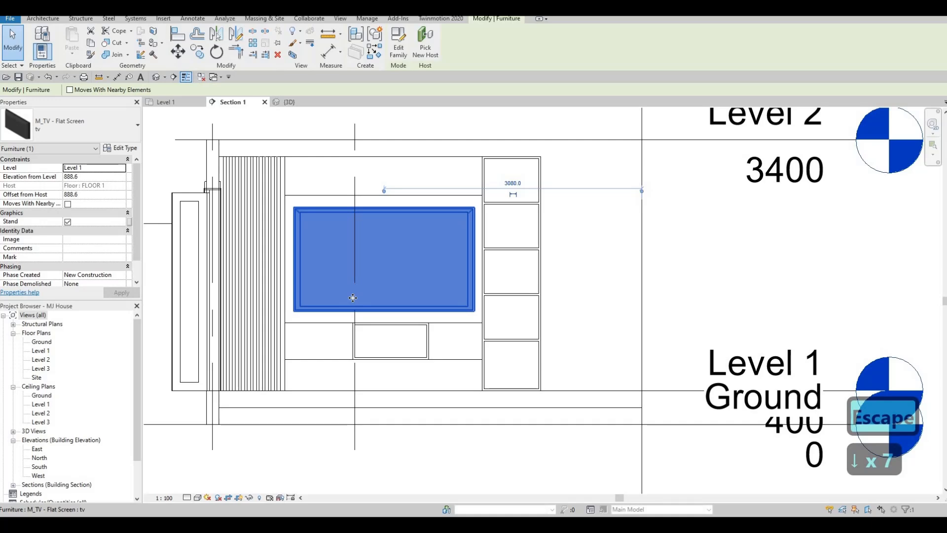
key("Escape")
key("Escape")
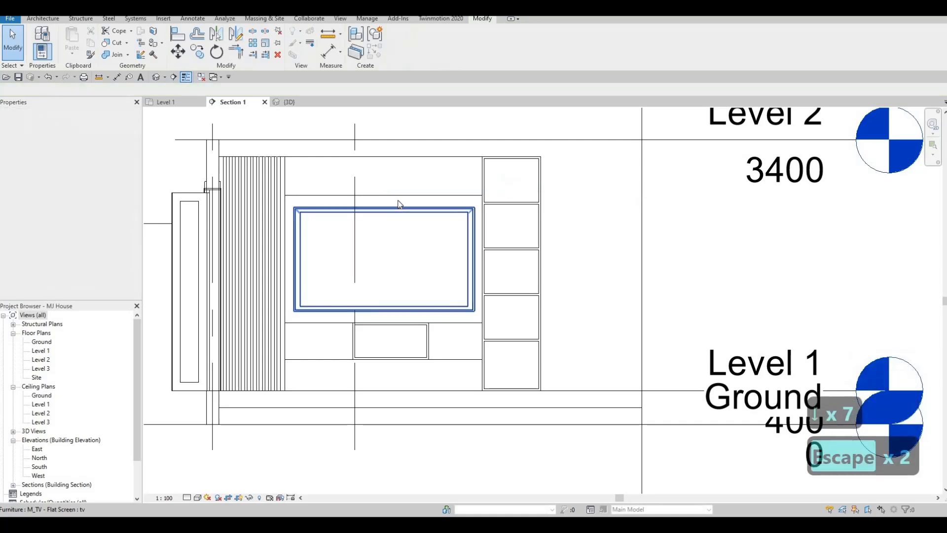
key("Escape")
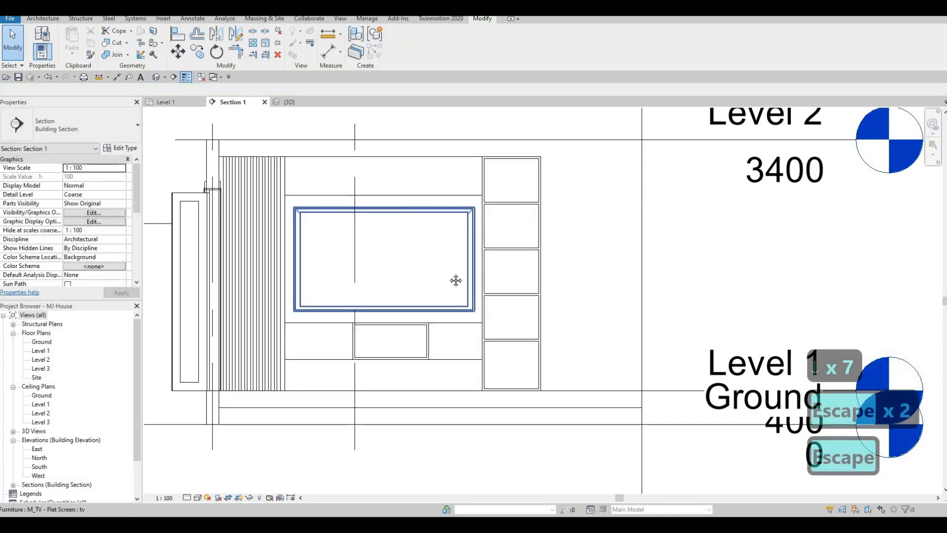
Step: Return to the Level 1 floor plan and review the layout of the whole floor
middle_click_drag(436, 297, 429, 269)
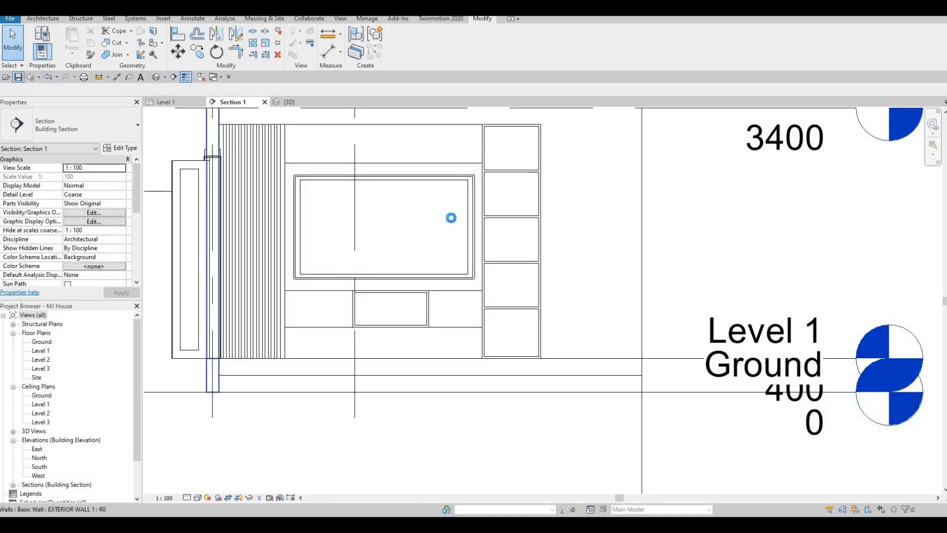
middle_click_drag(308, 140, 464, 197)
scroll(463, 197, "down", 3)
left_click(179, 103)
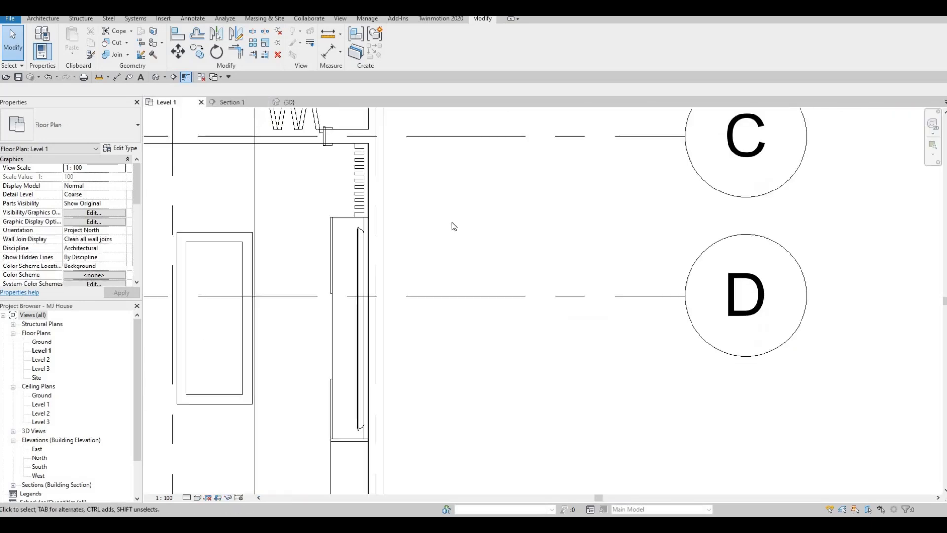
scroll(542, 200, "down", 5)
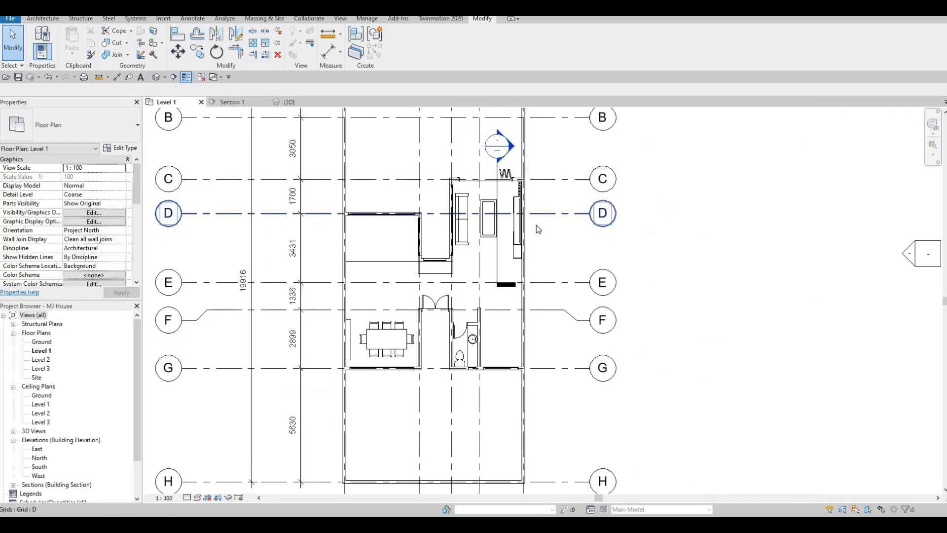
scroll(542, 241, "down", 2)
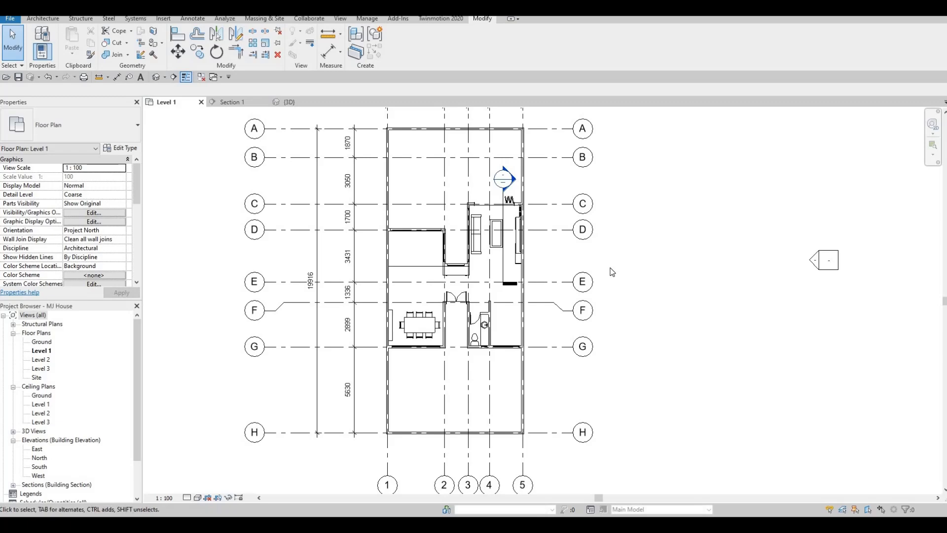